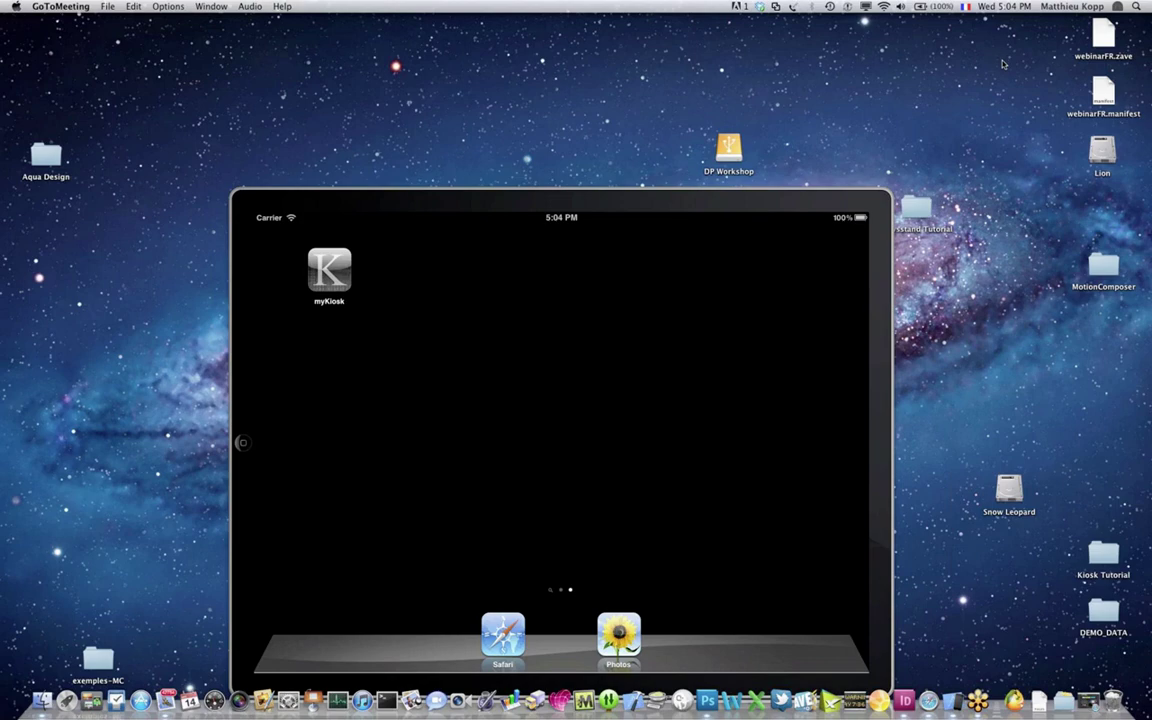
Step: Bring the iPad simulator window forward and move it up until its whole screen fits on the desktop
click(676, 196)
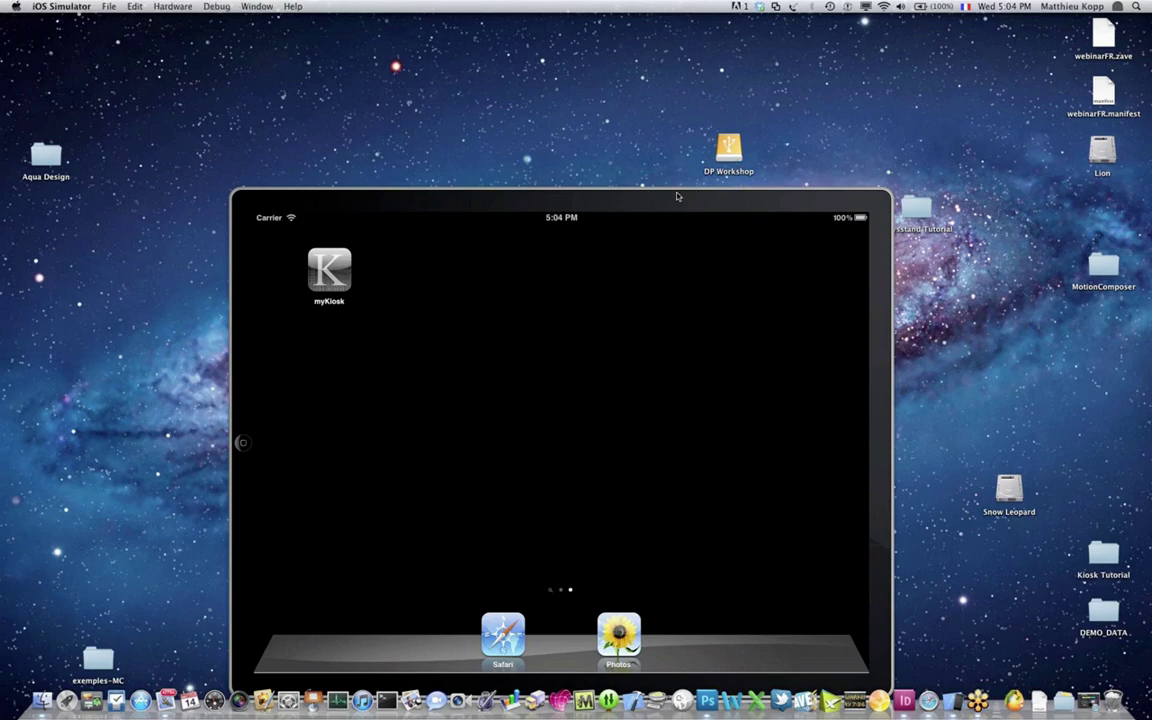
drag(676, 196, 706, 75)
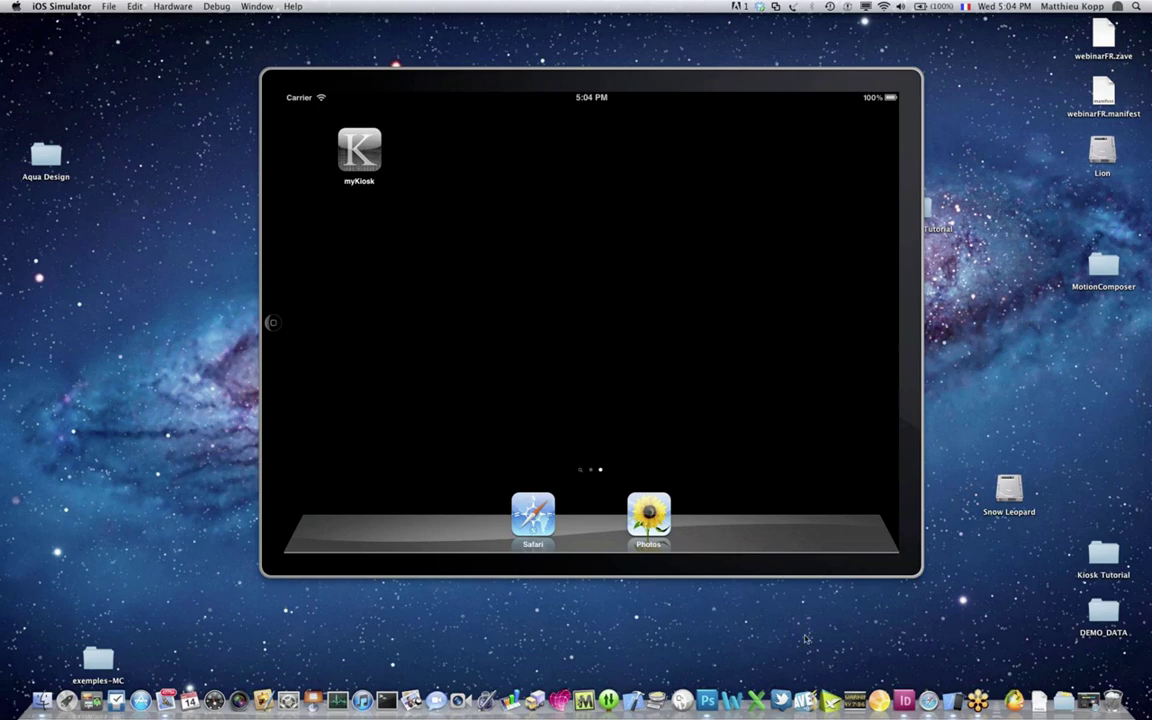
Step: Switch to Safari, open the avepublishing.aquafadas.com site and change its address to the English version (en/)
click(929, 698)
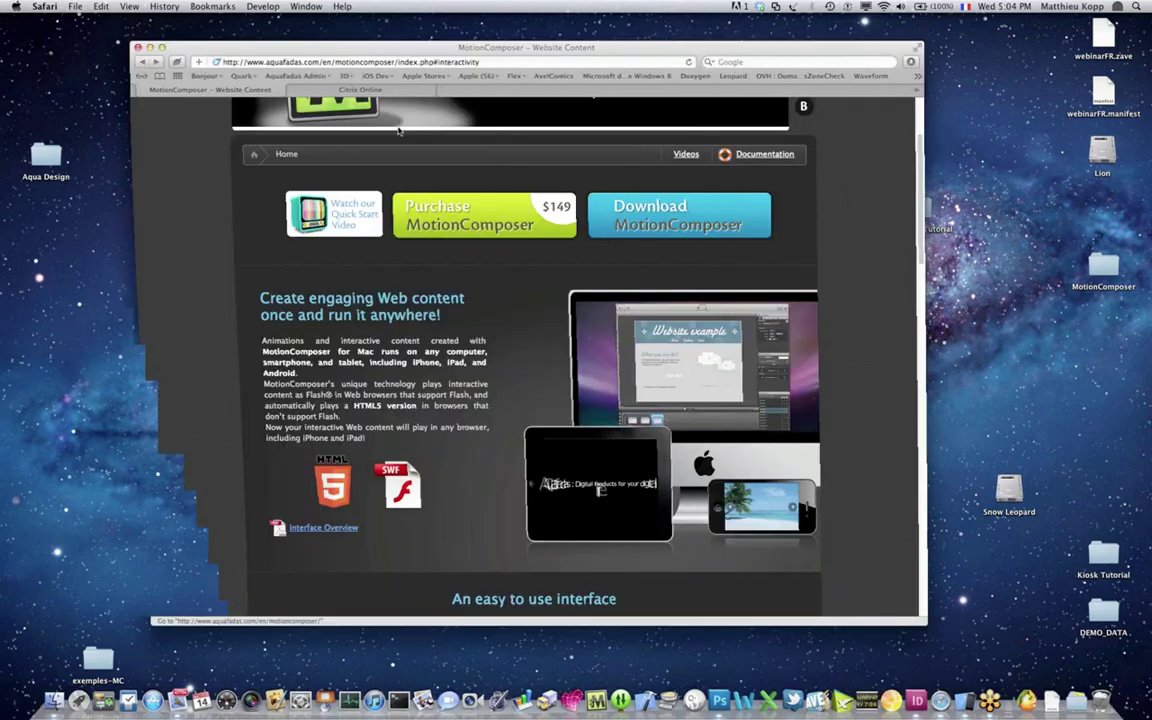
key(super+l)
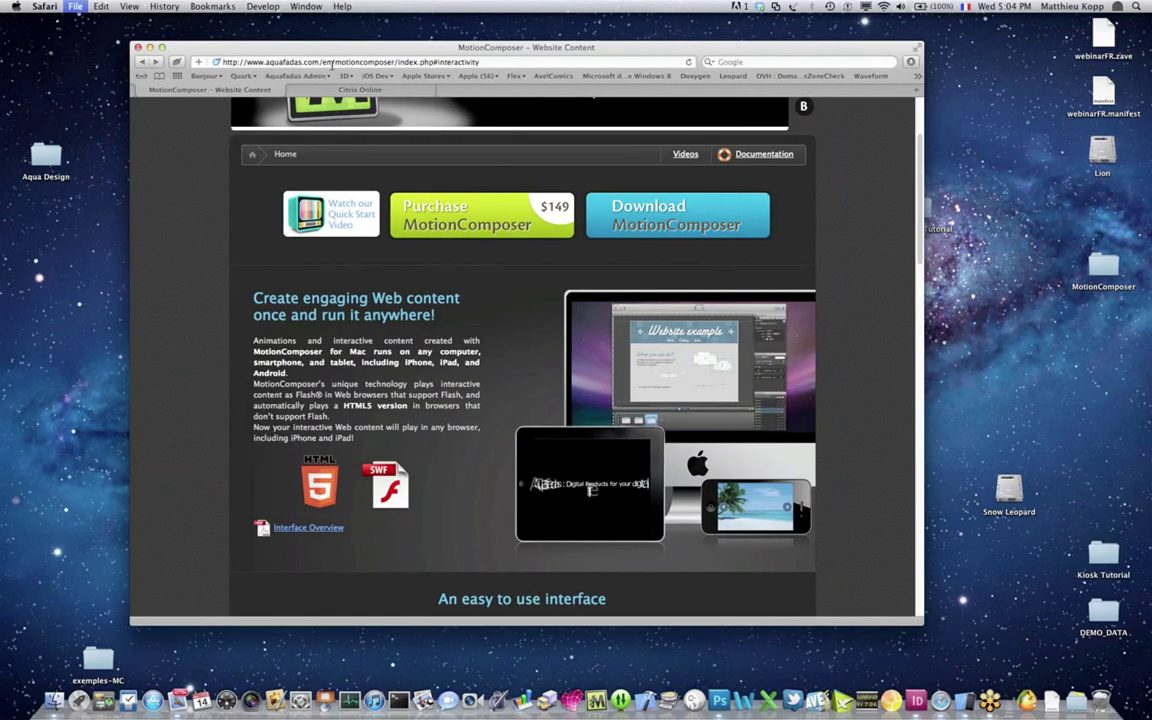
text(ave)
key(Return)
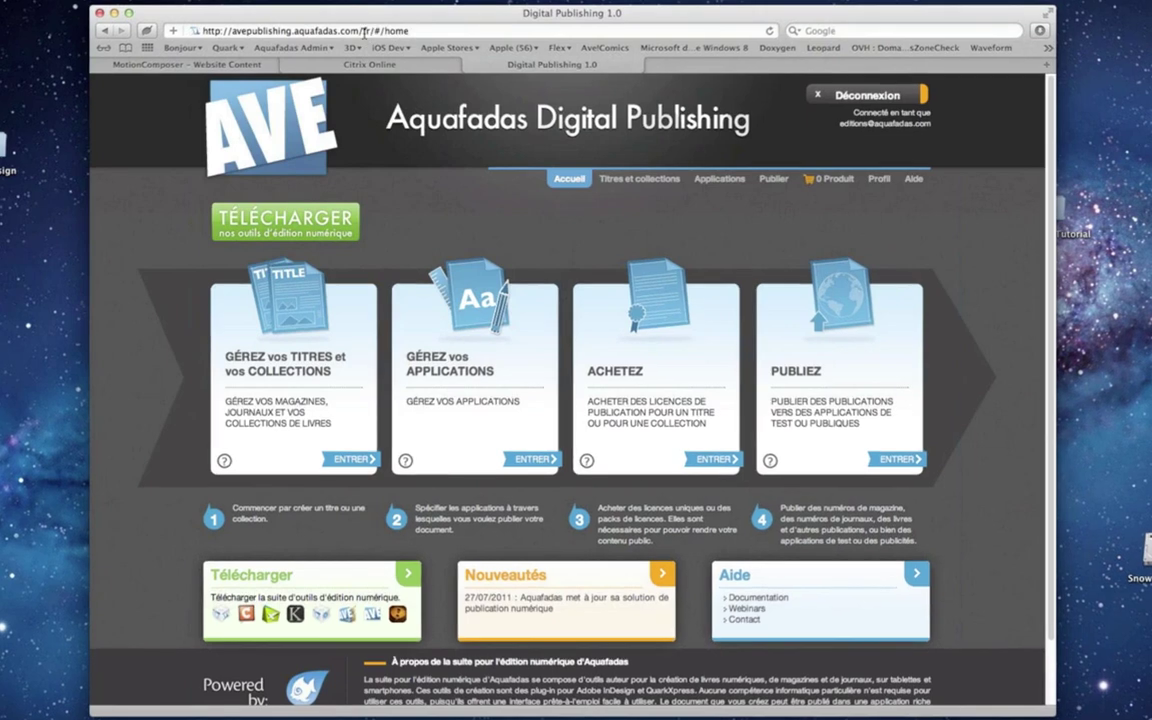
drag(365, 31, 426, 31)
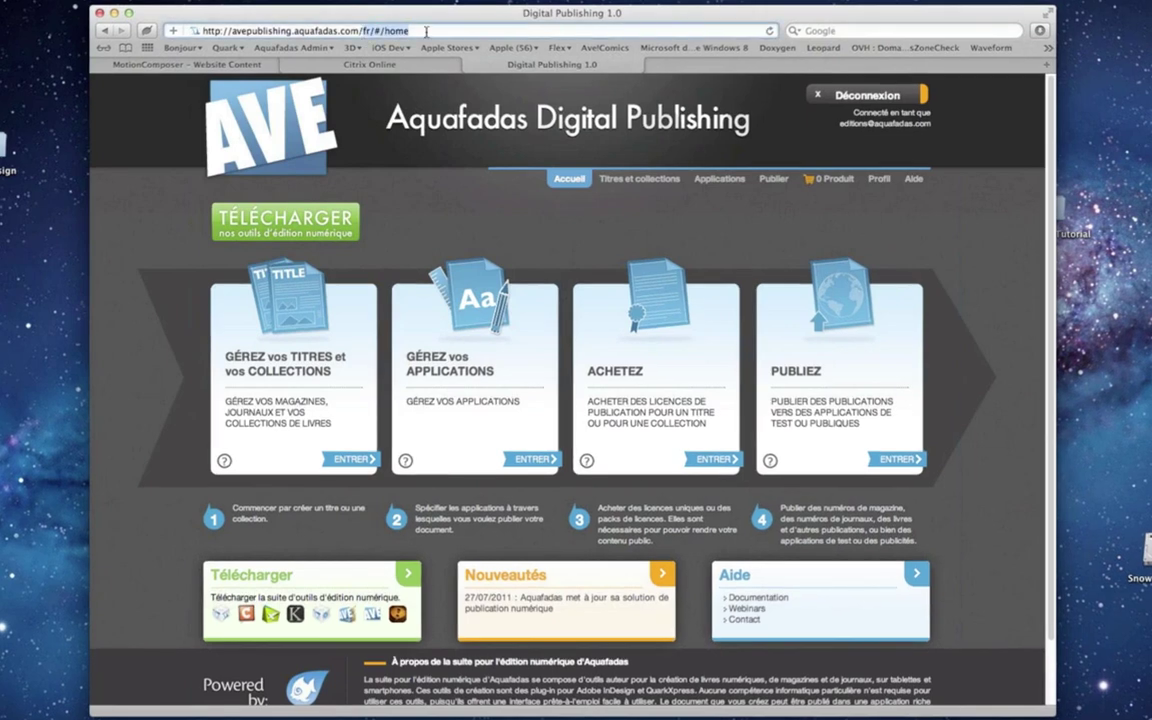
text(en/)
key(Return)
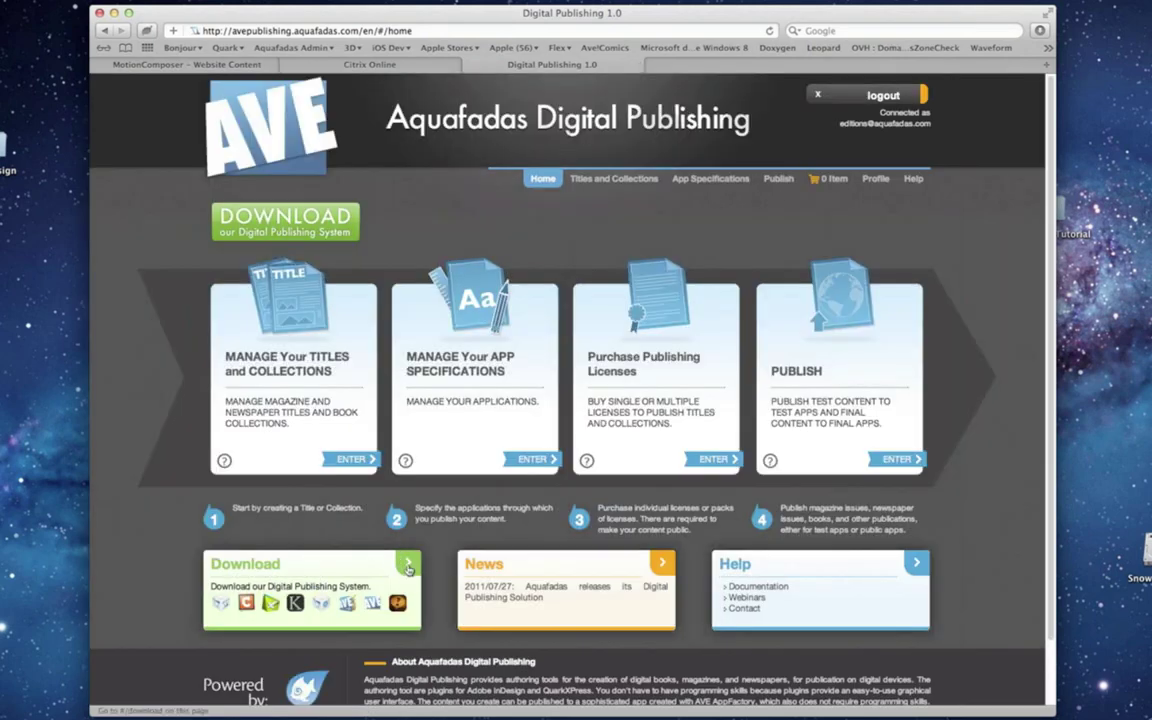
Step: Open the site's Download page, examine the authoring, test and application tools, and close the browser window
click(408, 566)
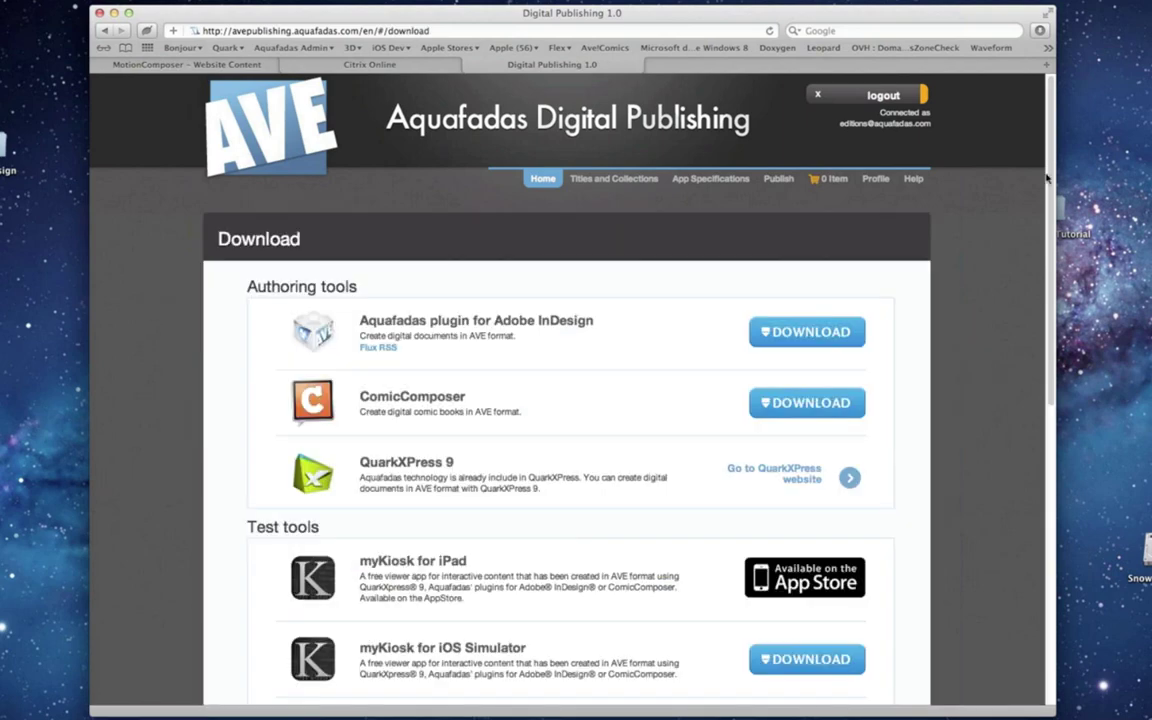
drag(1050, 125, 1048, 223)
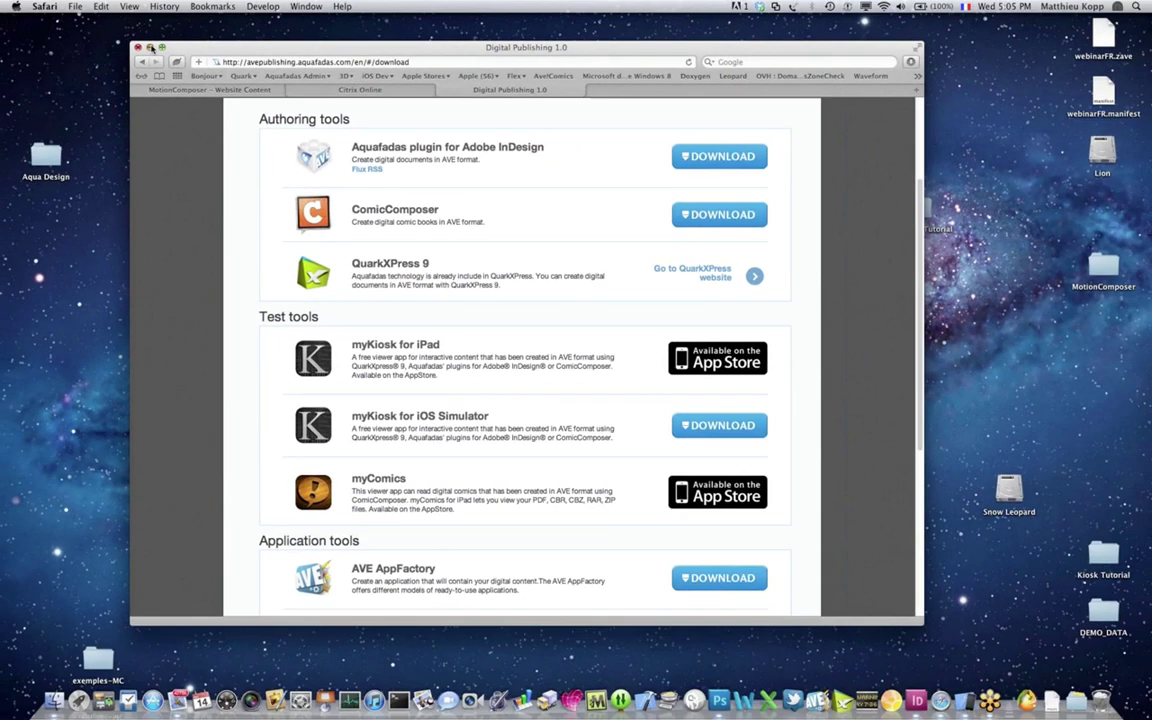
click(139, 47)
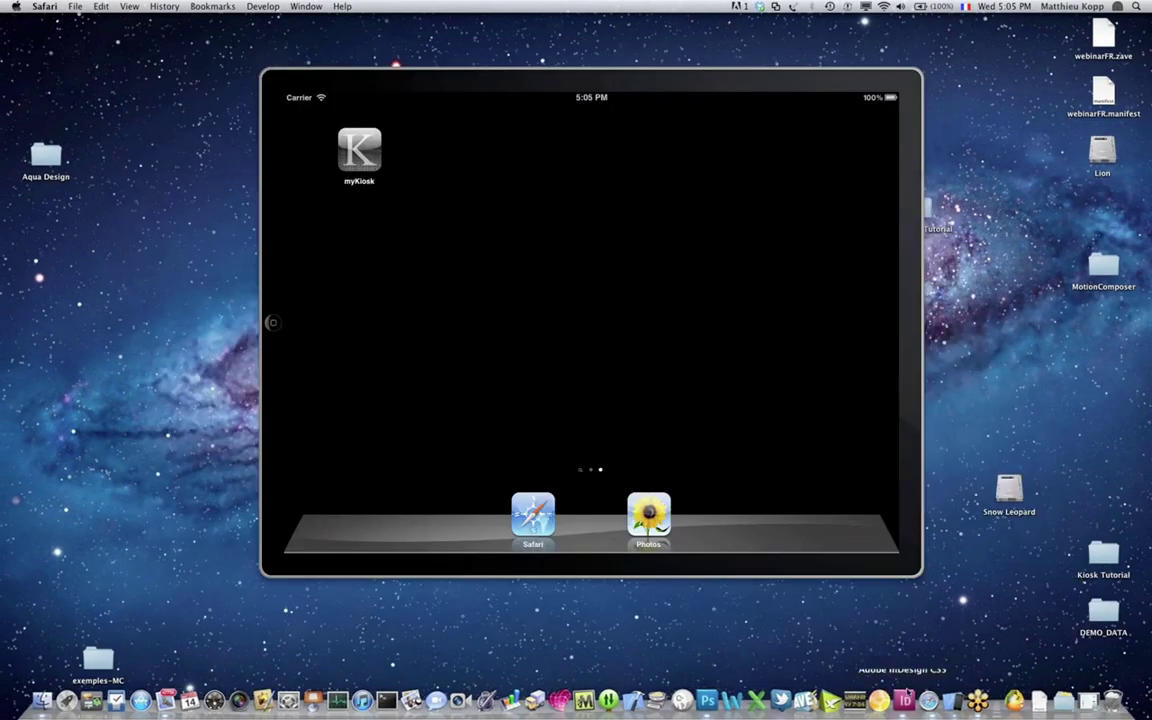
Step: Switch to InDesign, open the AVE ProjectManager extension and move its panel over the middle of the workspace
click(916, 700)
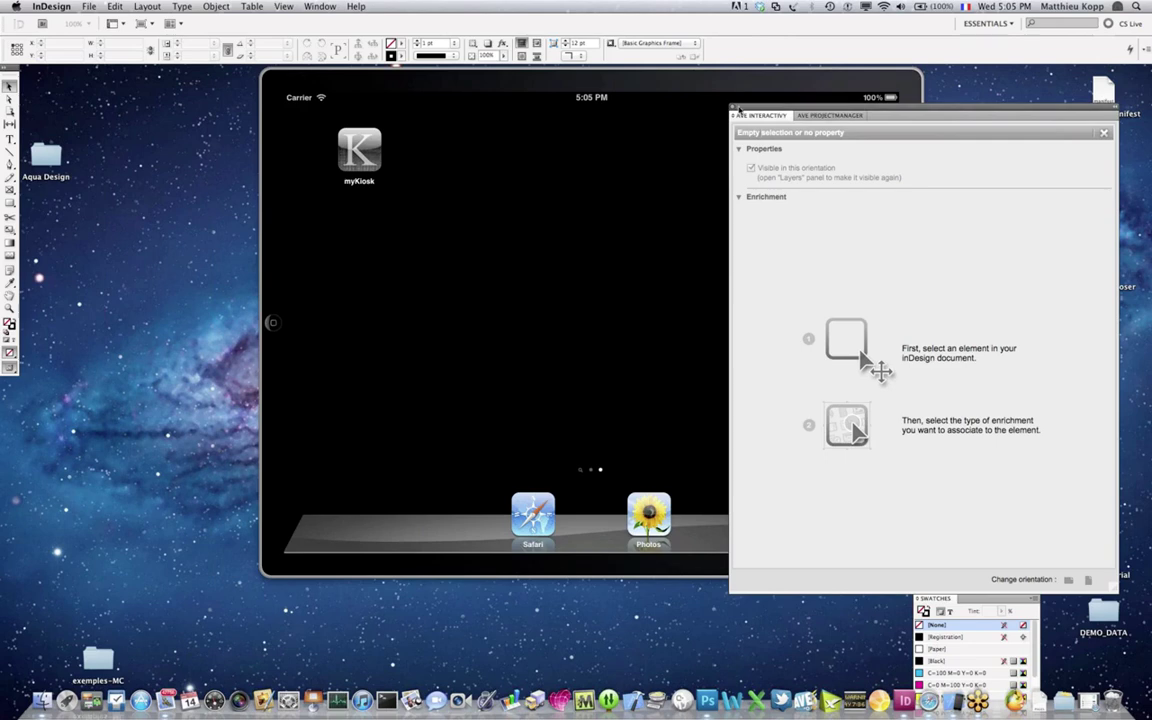
click(283, 6)
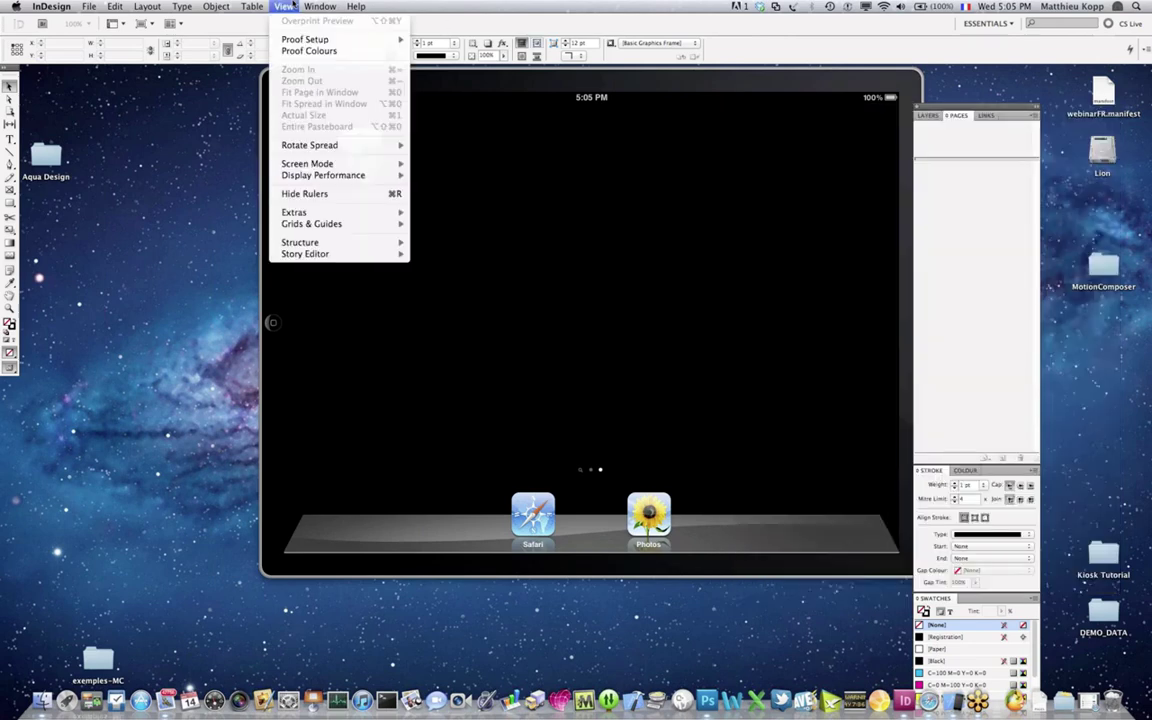
mouse_move(323, 99)
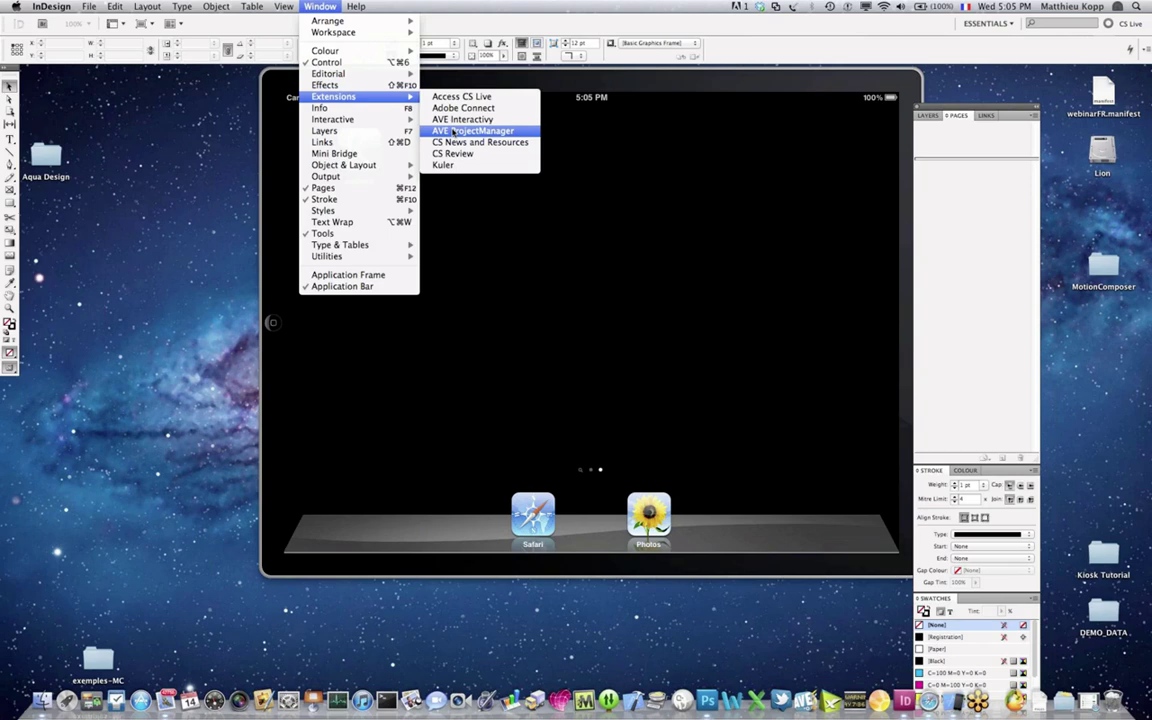
click(453, 131)
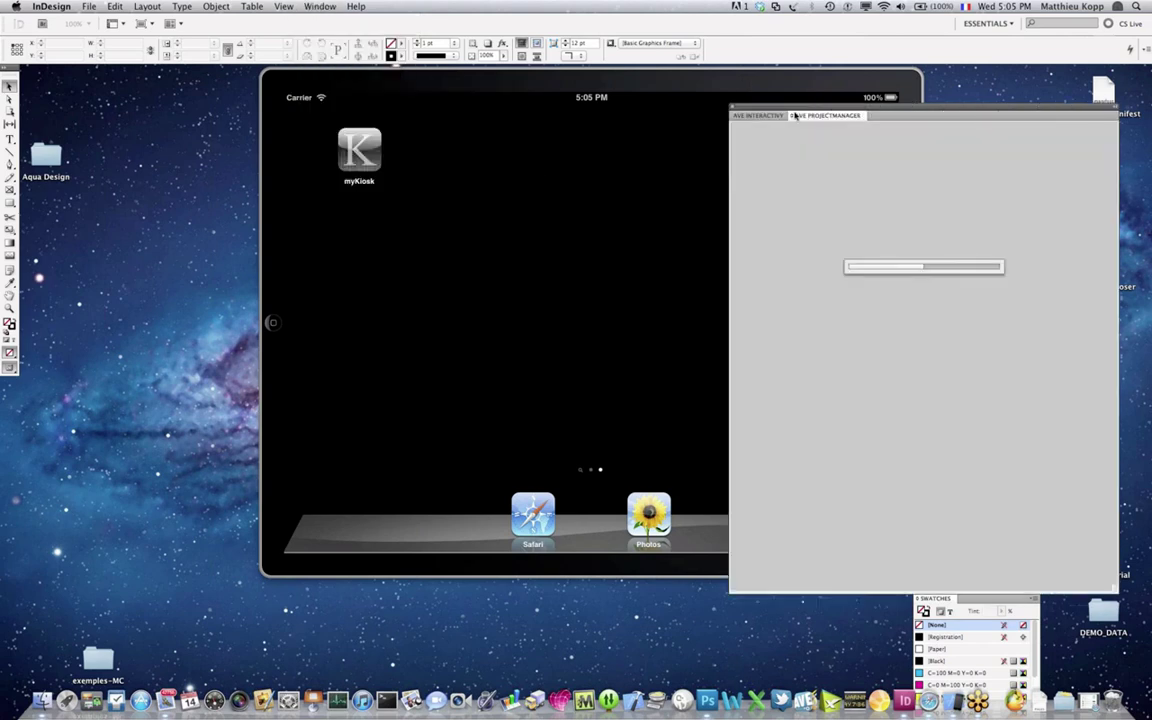
drag(818, 111, 542, 104)
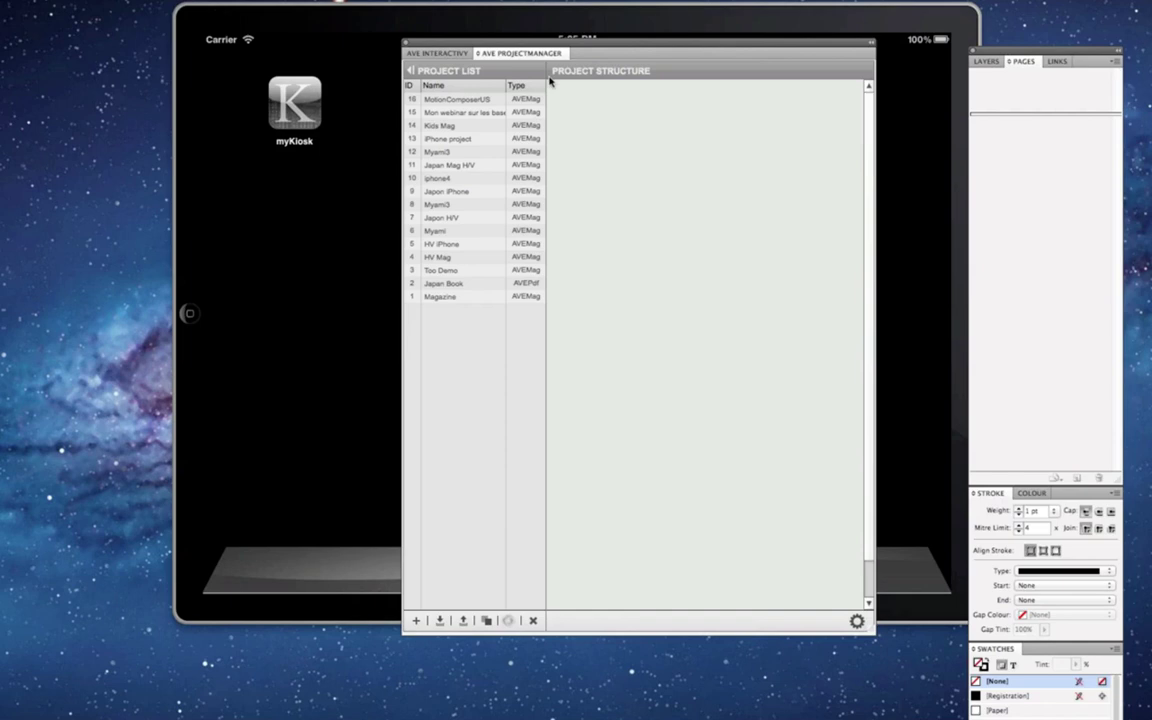
Step: View the project structures of iPhone project, Myami3 (ID 12) and Japan Mag H/V in turn
click(448, 139)
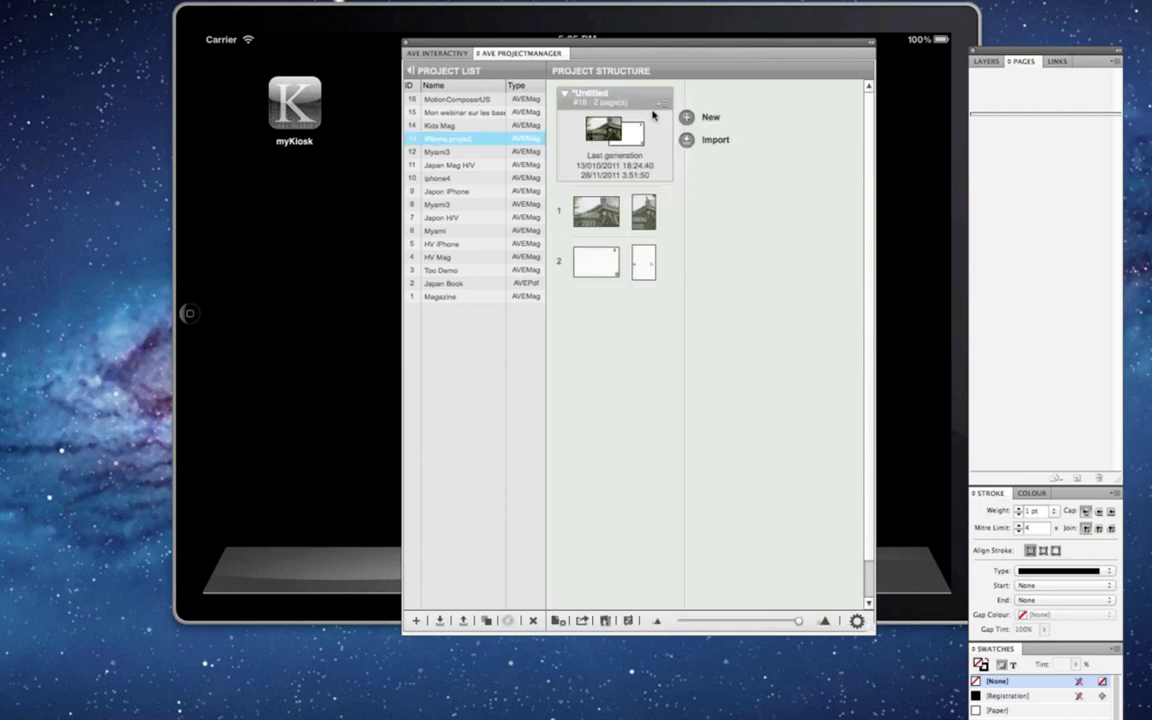
click(435, 151)
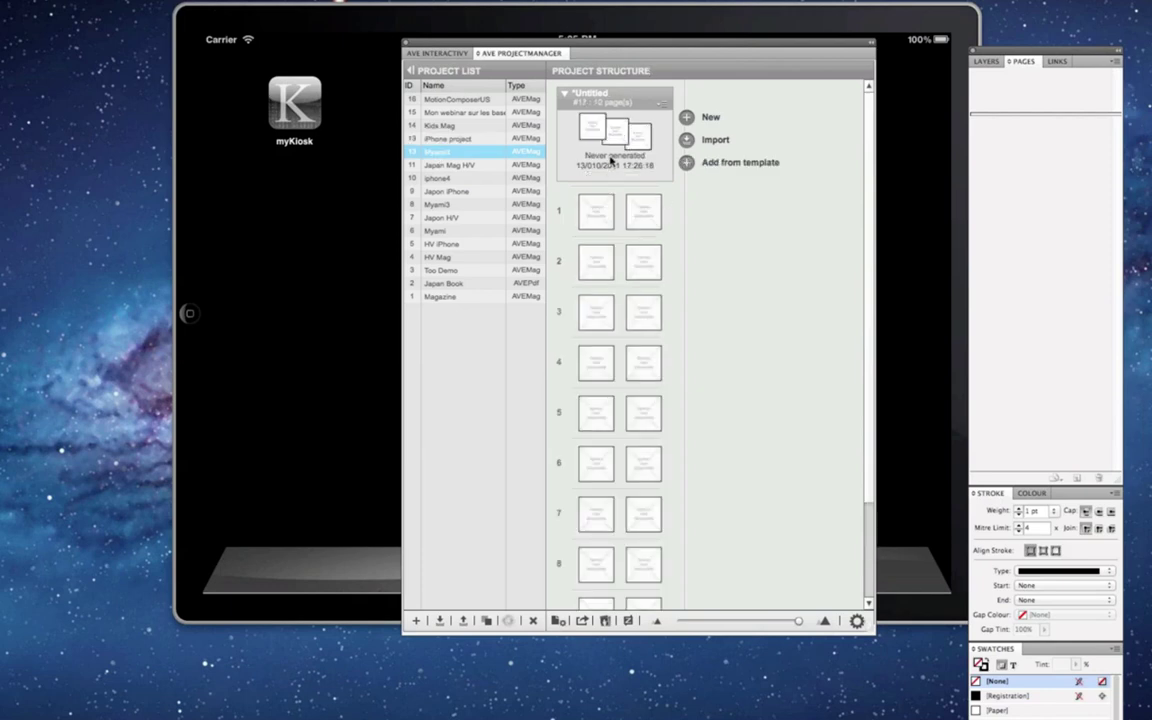
click(440, 164)
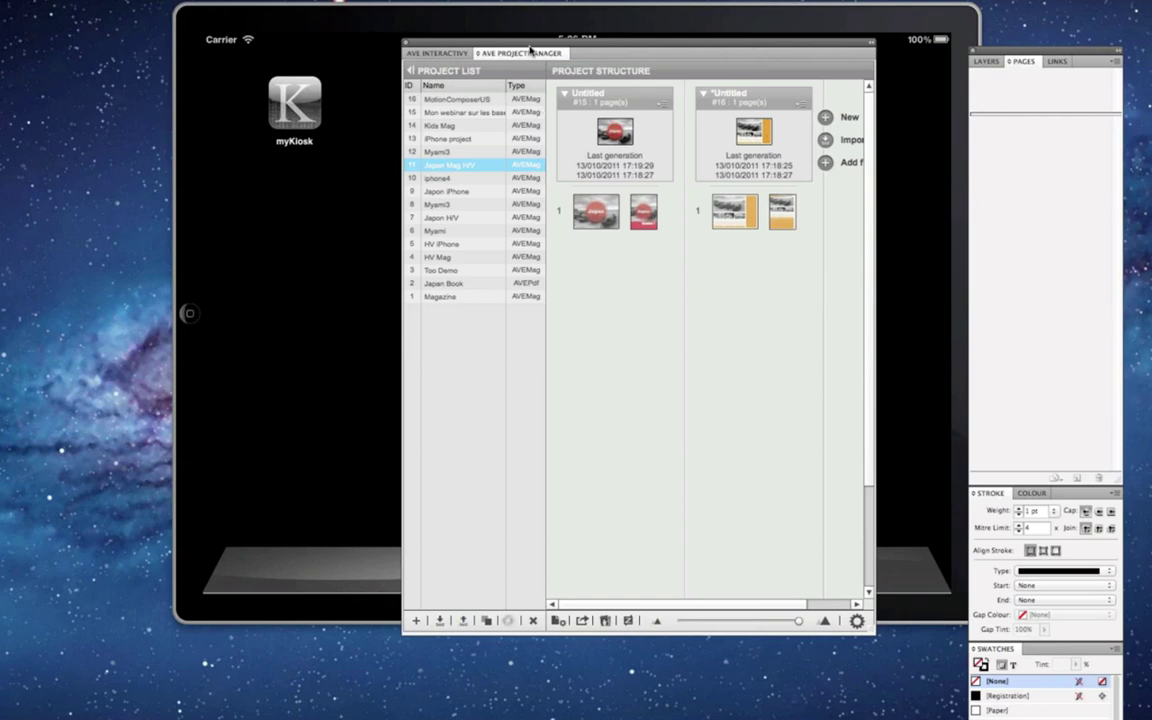
Step: Reposition the AVE ProjectManager panel and widen it until the Import and Add from template options are fully readable
drag(530, 45, 419, 22)
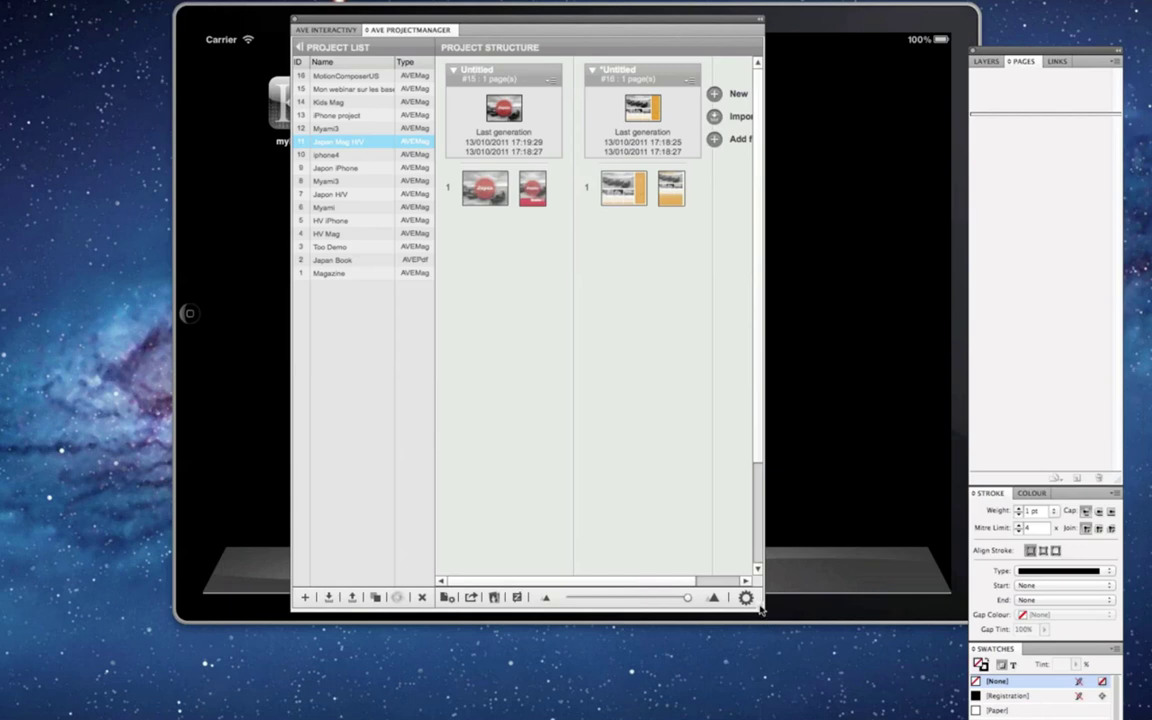
drag(820, 594, 847, 593)
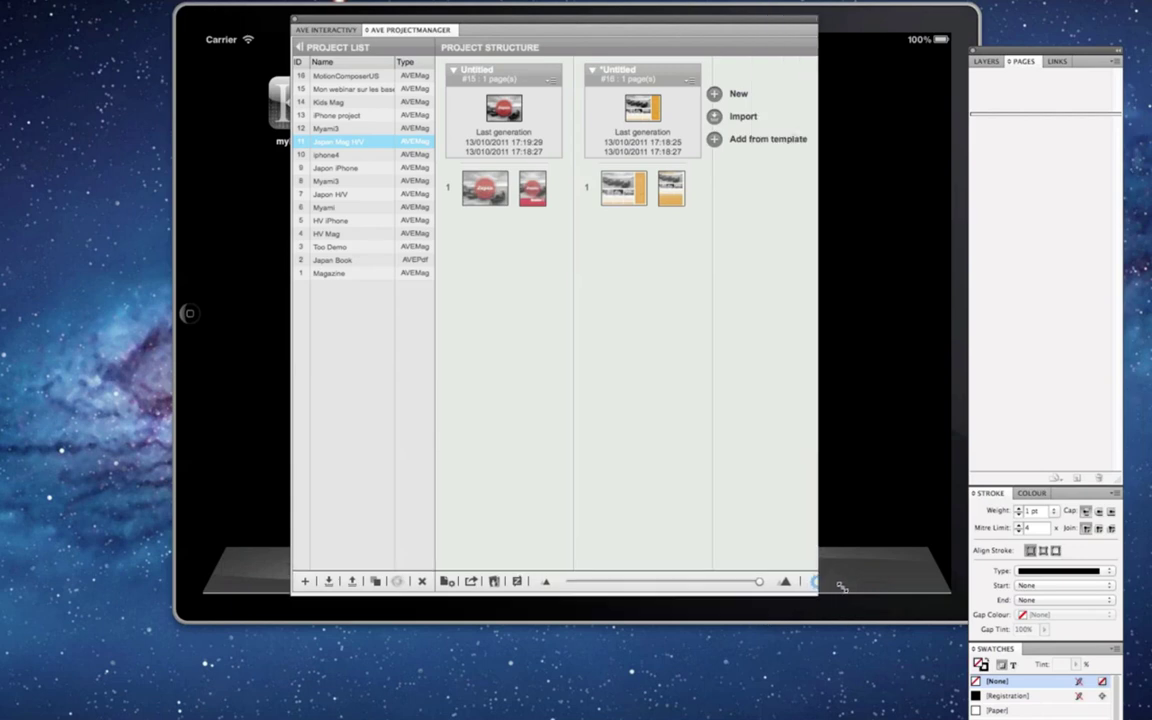
Step: Start a new project, keep its type as AVEMag and name it "MotionComposer Sheet"
click(306, 581)
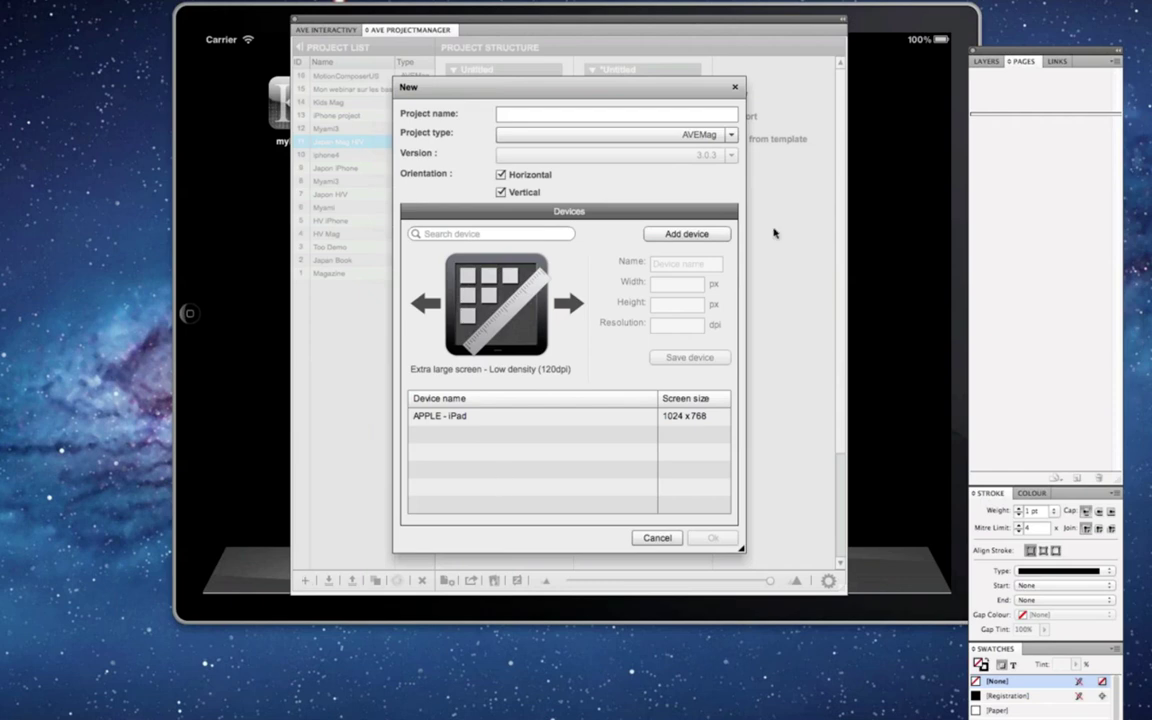
click(730, 135)
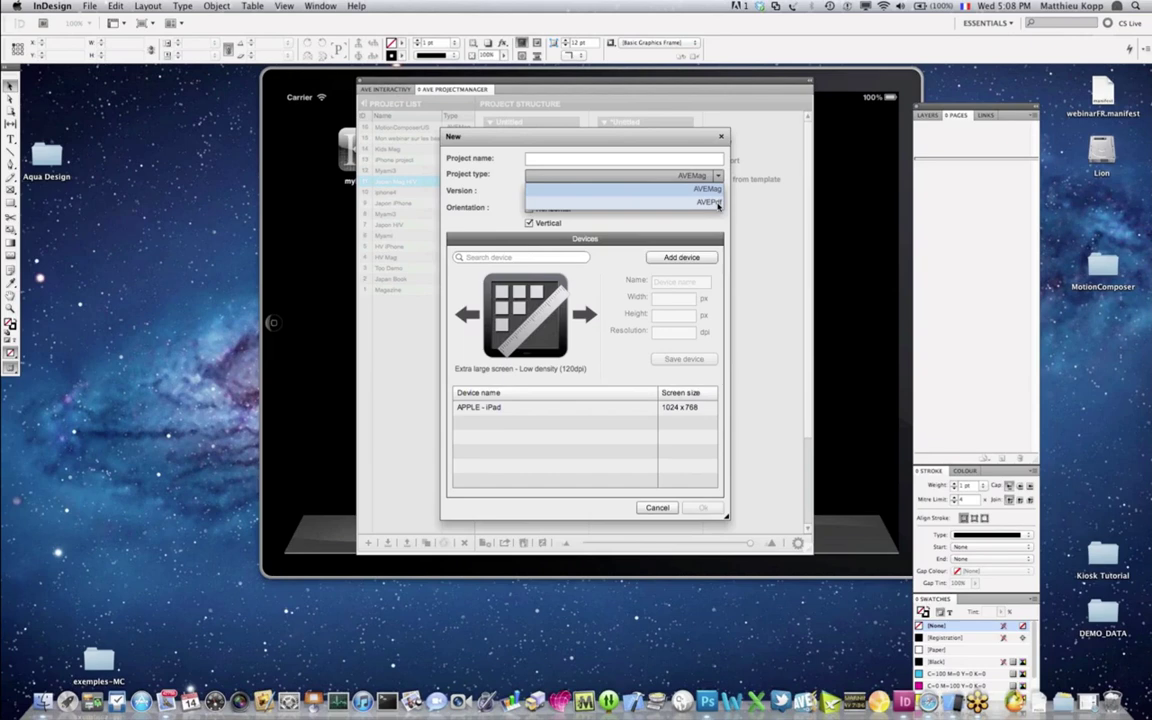
click(704, 541)
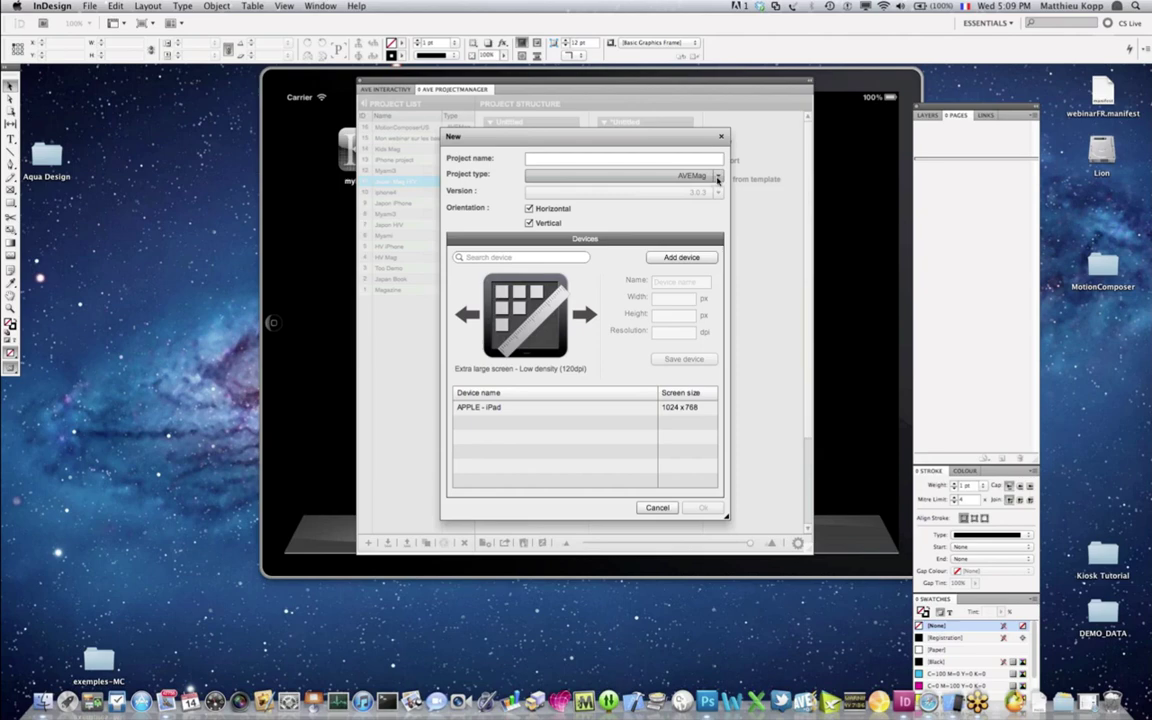
click(597, 159)
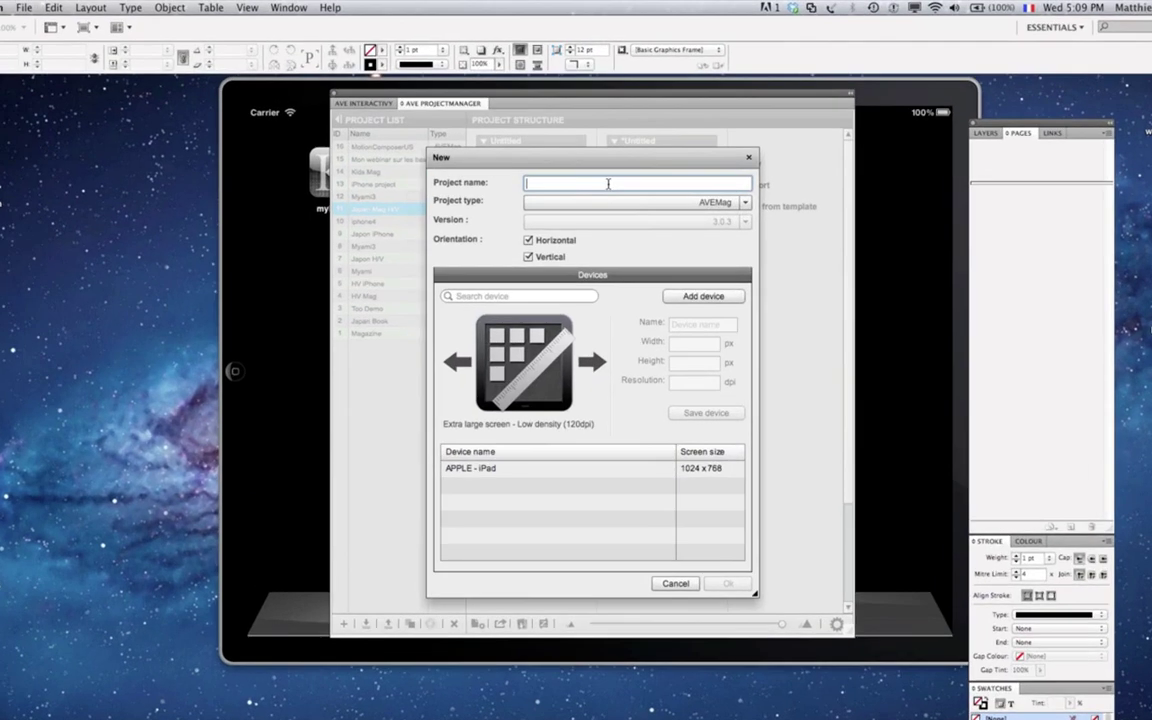
text(MotionComposer)
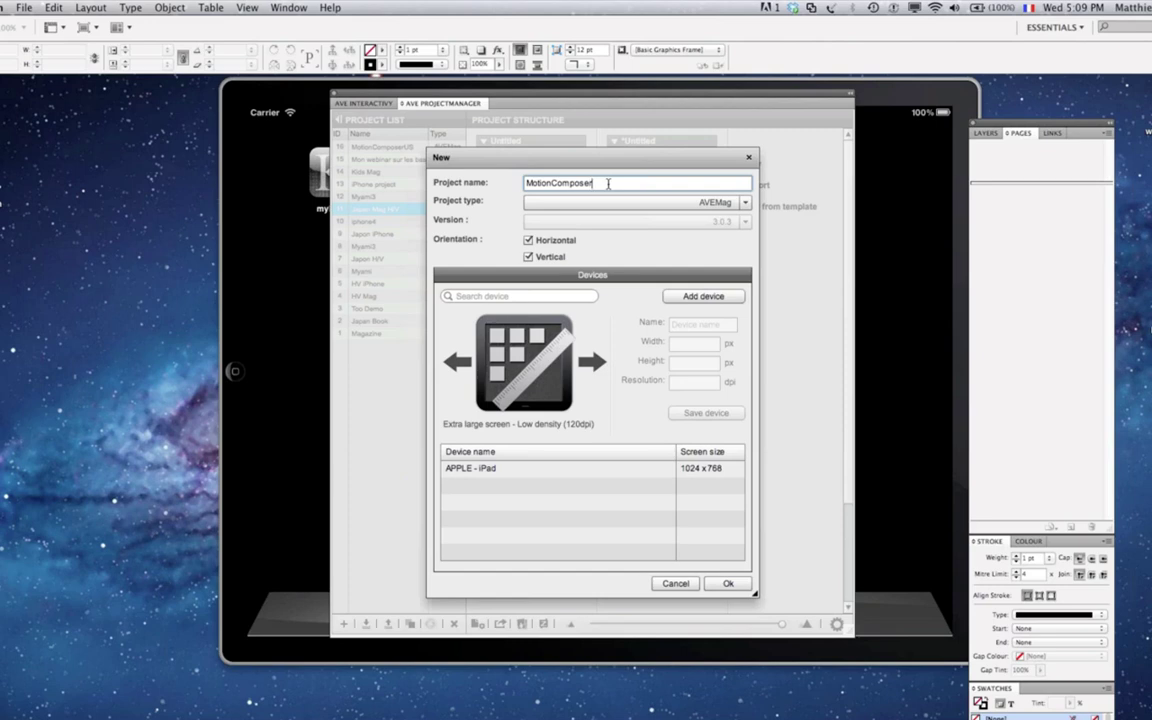
text( Sheet)
Step: Toggle the Horizontal and Vertical orientations off and back on, leaving both enabled, and create the project for the APPLE - iPad device
click(528, 241)
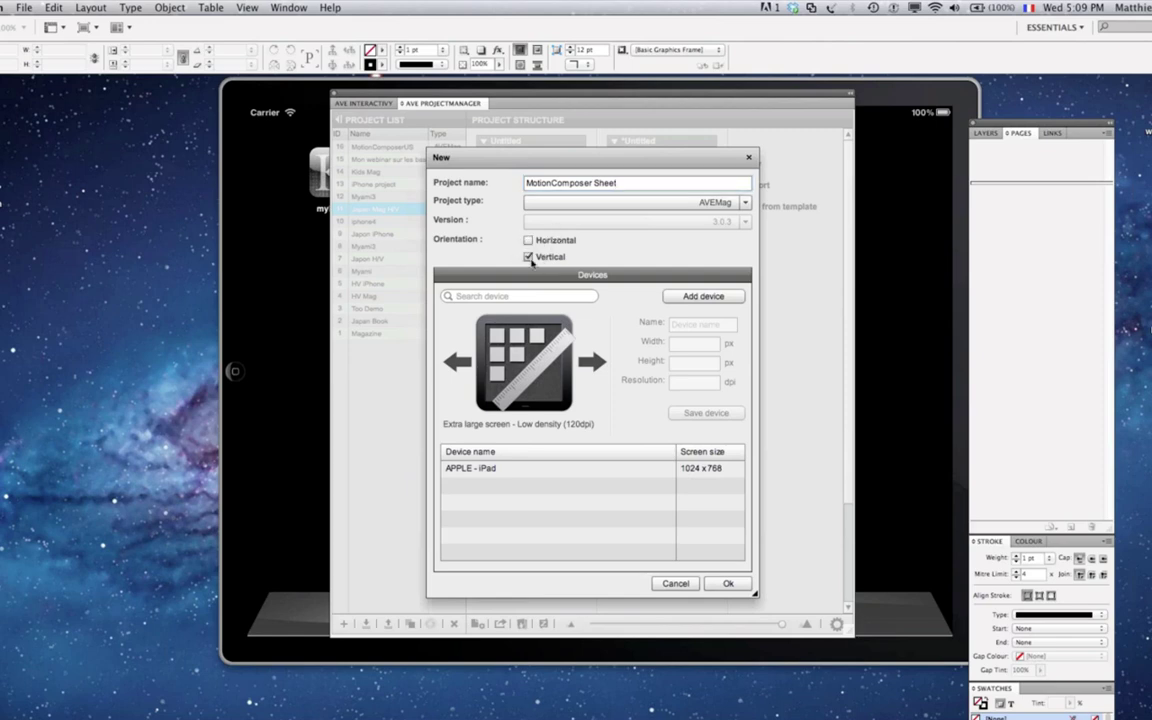
click(528, 241)
click(528, 257)
click(528, 257)
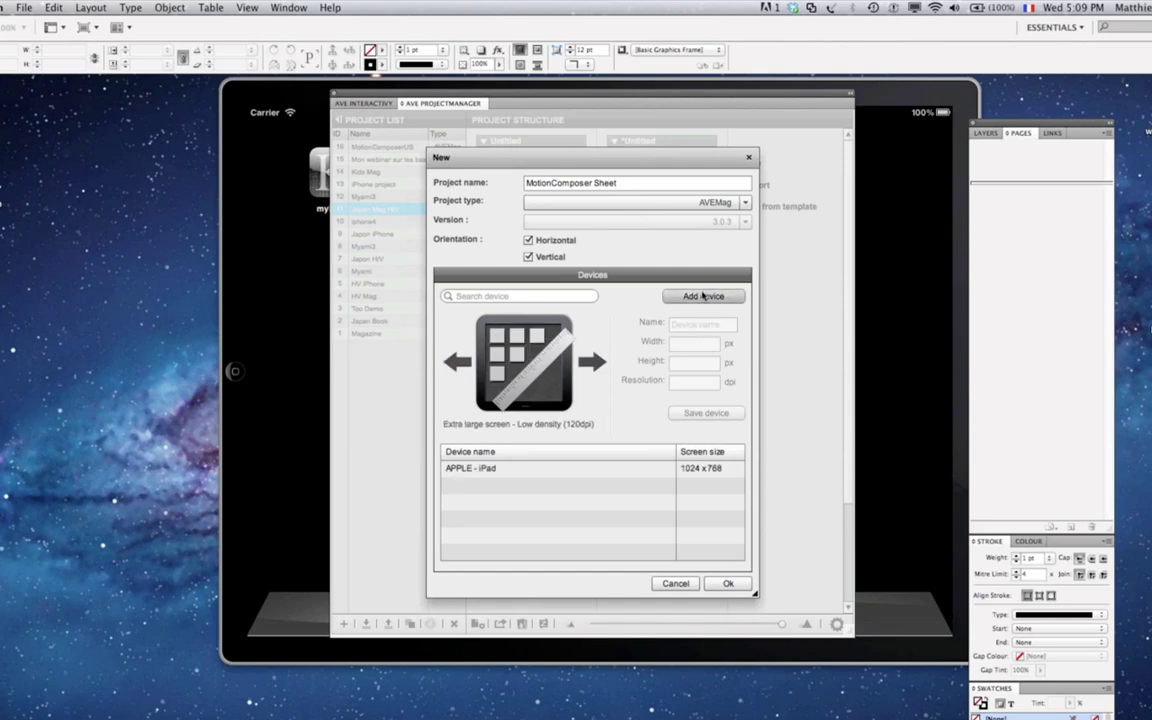
click(728, 584)
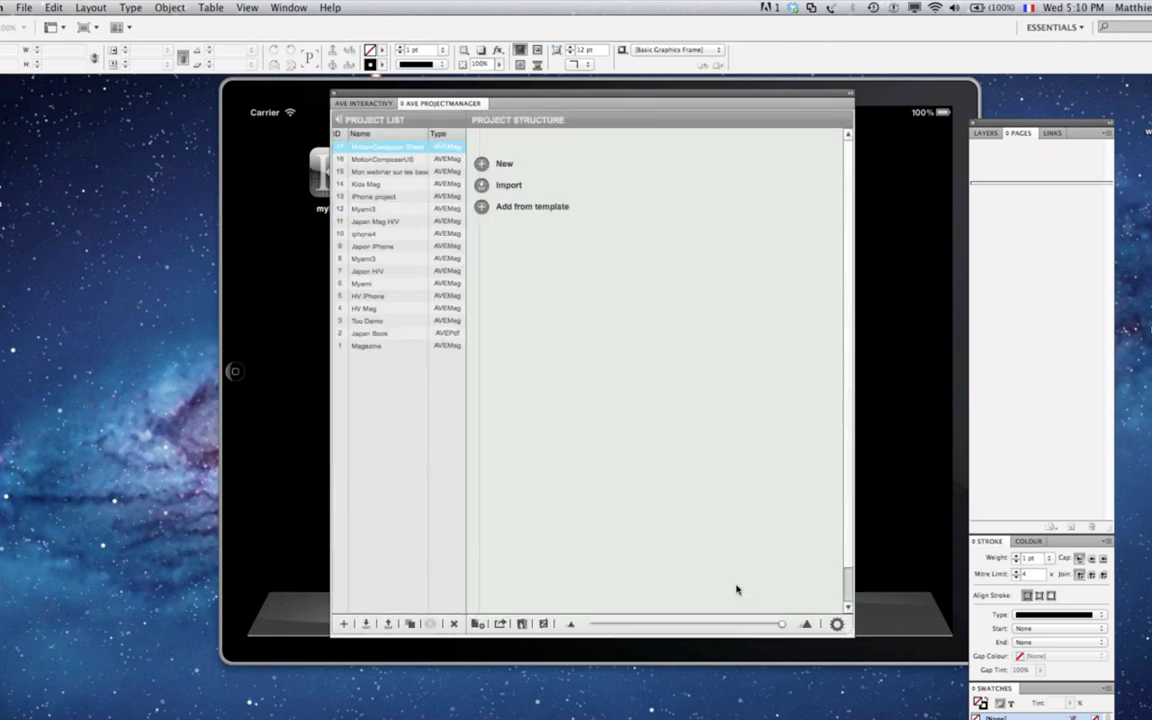
Step: Add a new blank article to the MotionComposer Sheet project and select it in the project structure
click(481, 166)
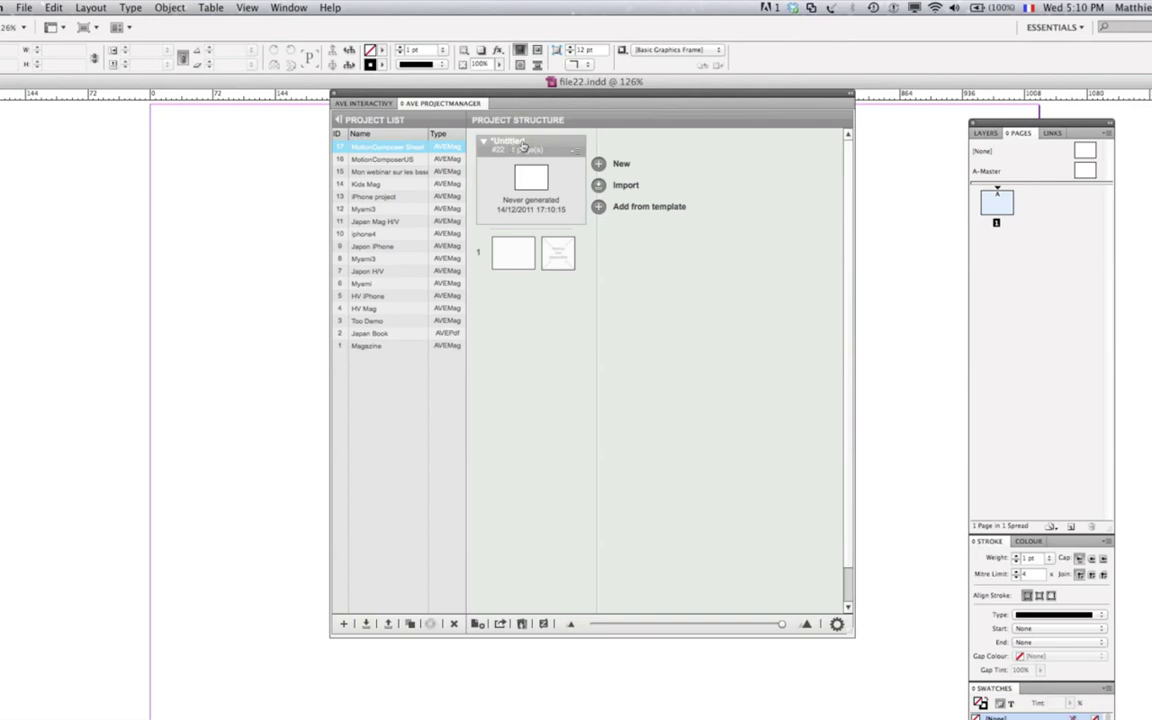
click(510, 145)
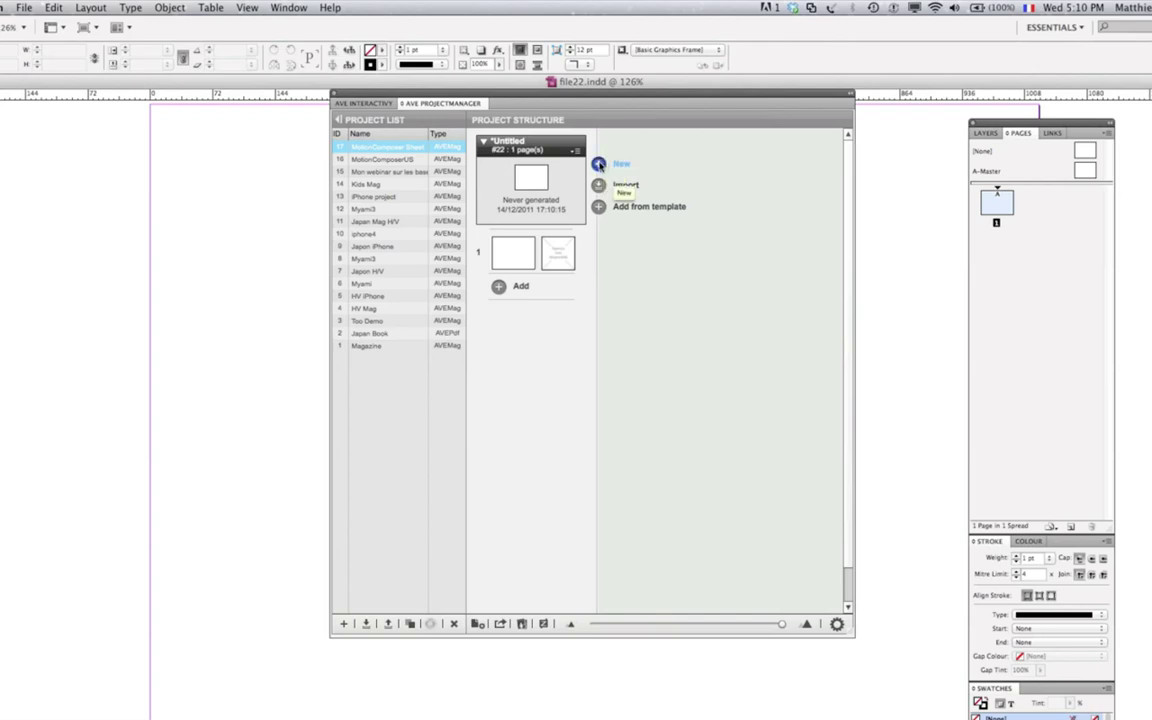
Step: Examine the available article templates in an enlarged template dialog and dismiss it without adding one
click(599, 208)
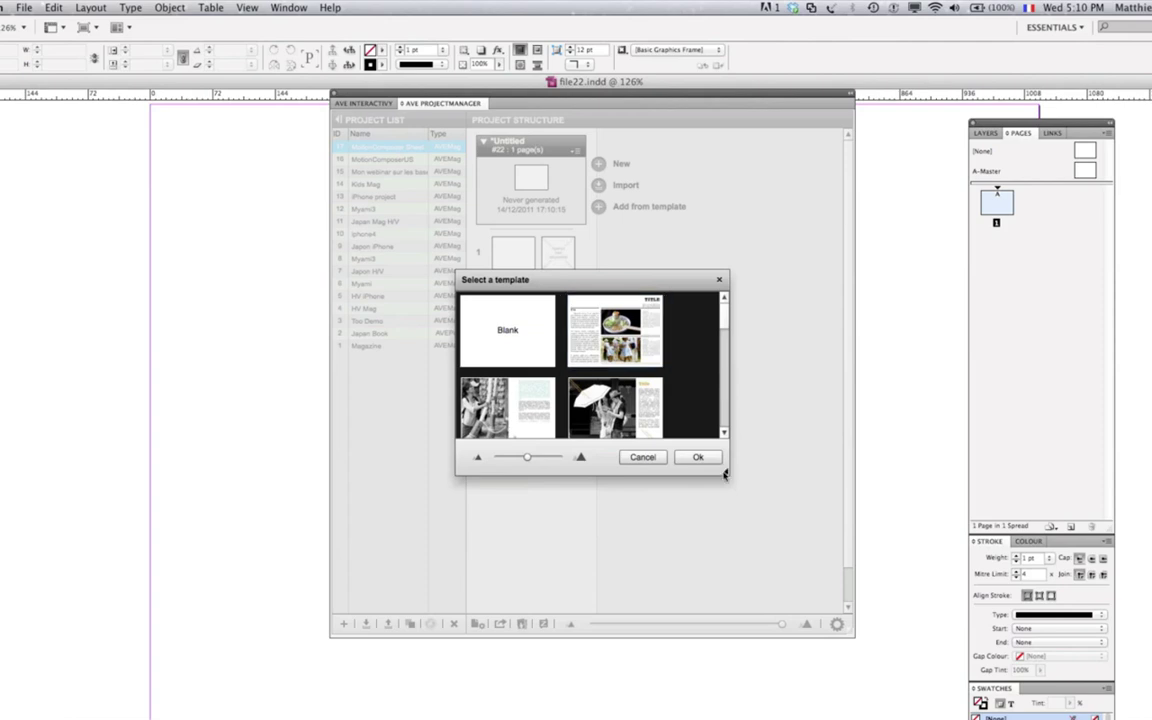
drag(735, 477, 821, 544)
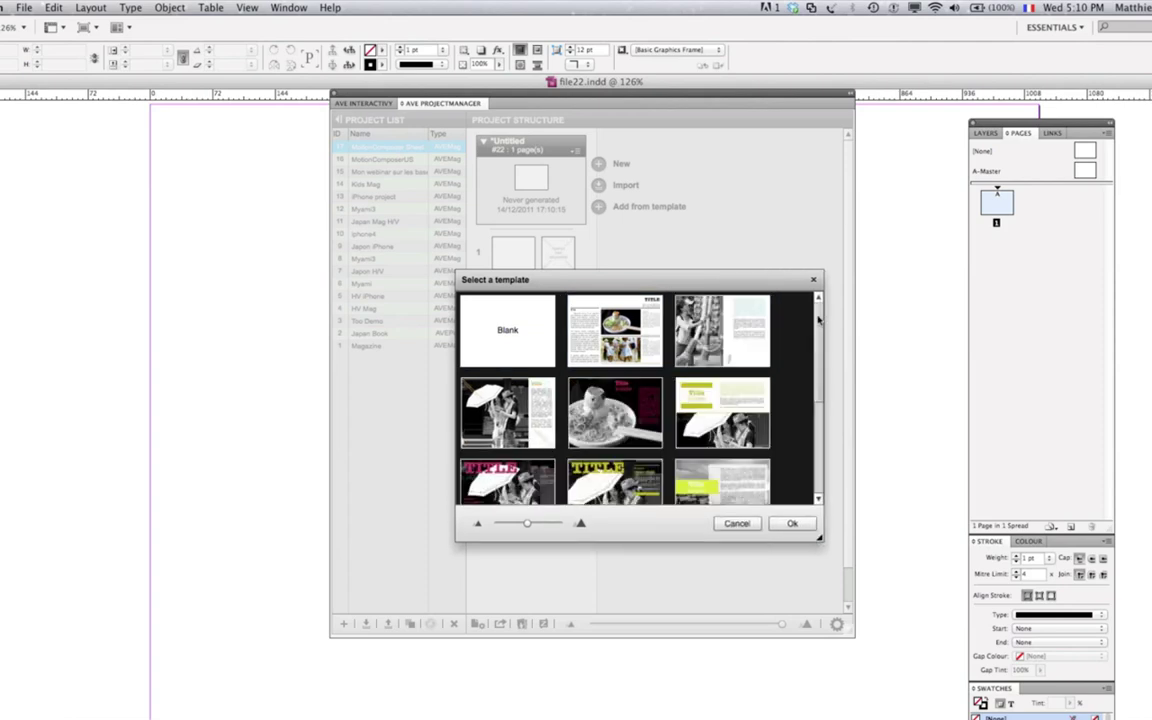
scroll(818, 411, down, 3)
scroll(812, 380, up, 3)
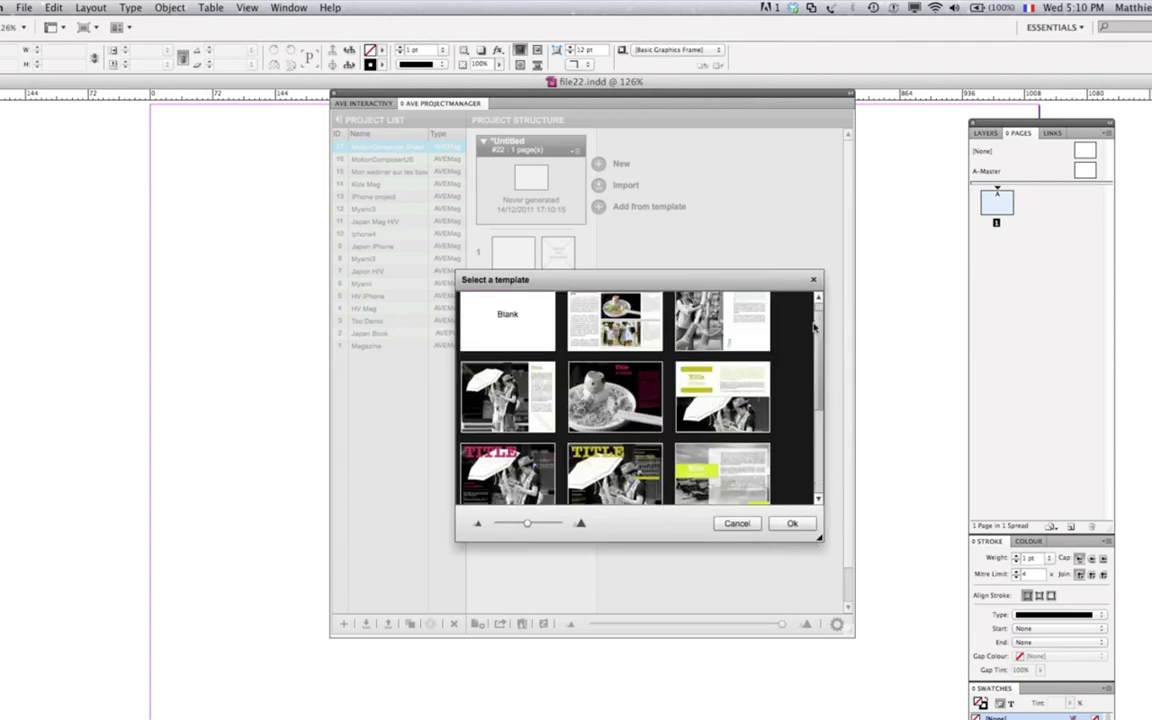
scroll(810, 370, down, 2)
scroll(805, 370, down, 1)
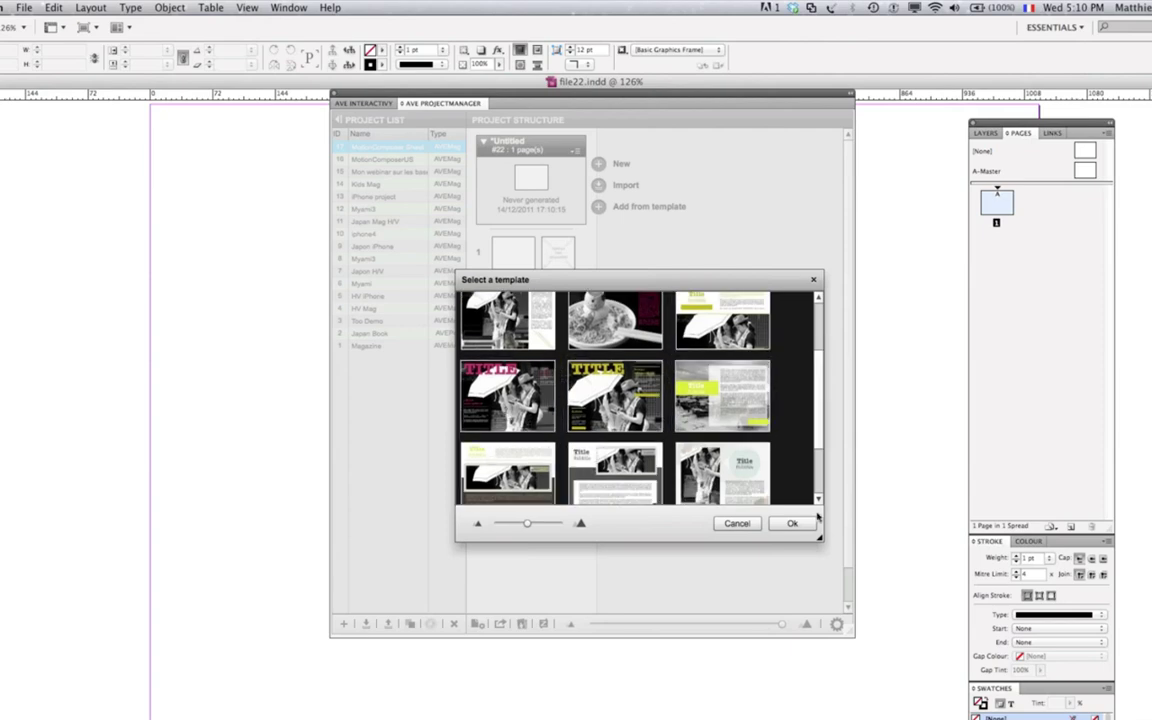
click(737, 523)
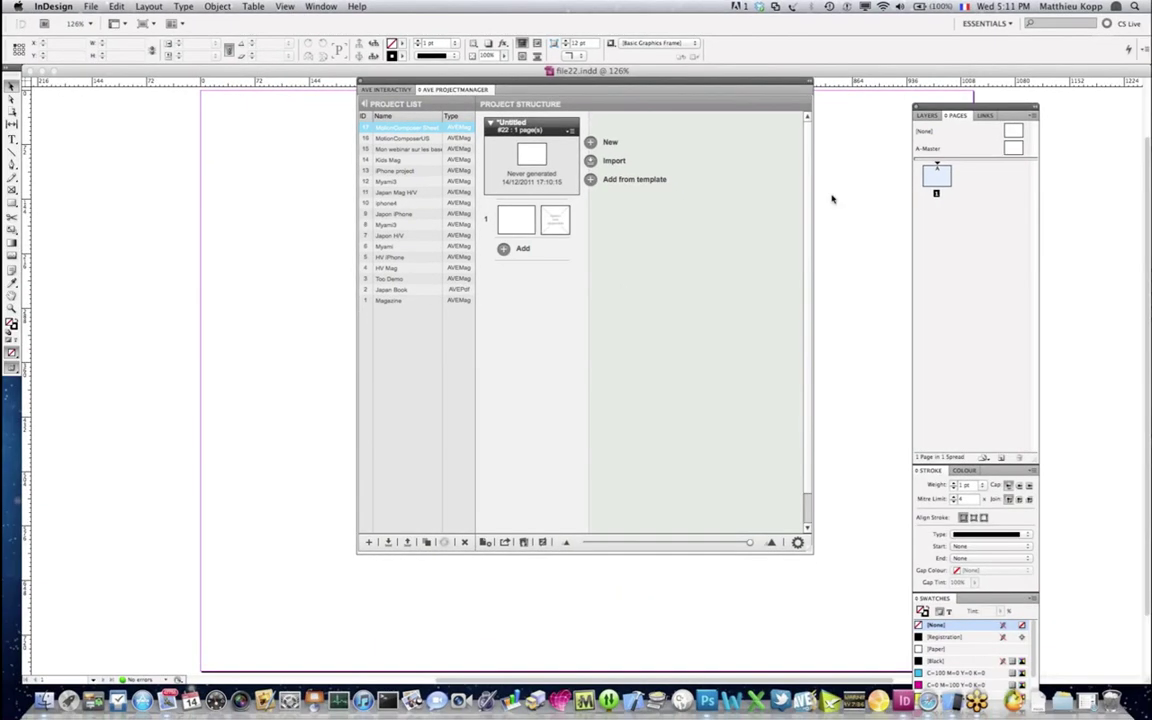
Step: Move the Pages panel closer to the document and add two blank pages based on the [None] master
drag(930, 108, 818, 96)
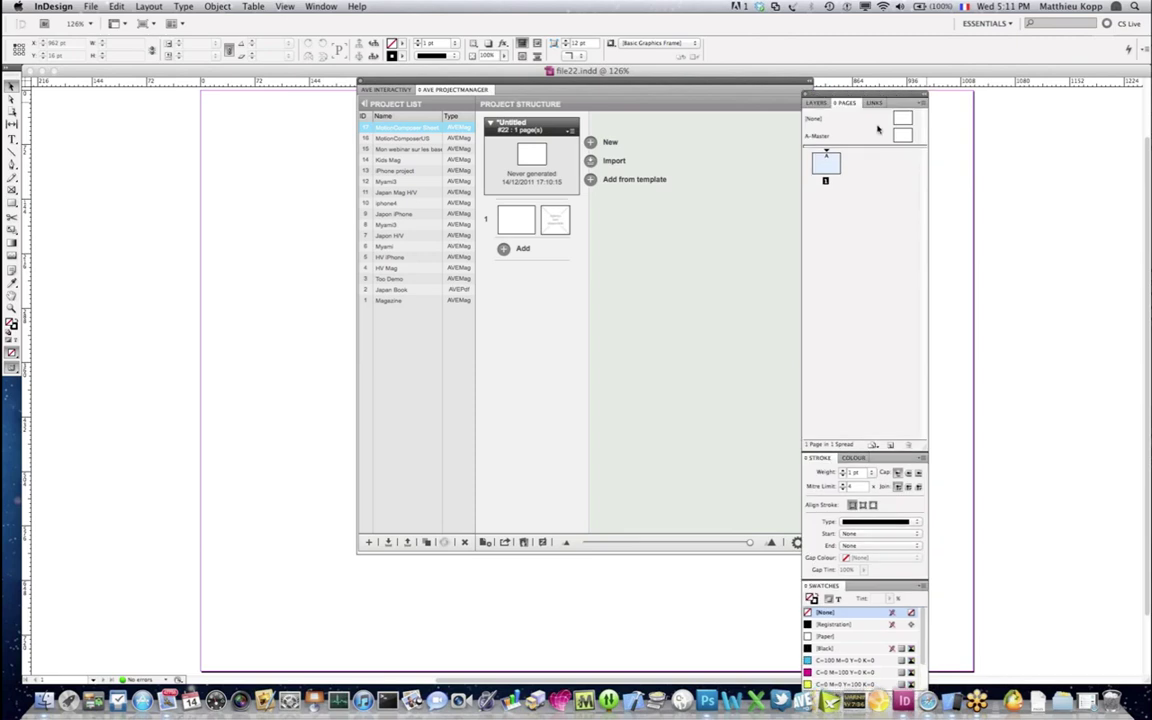
drag(903, 118, 828, 196)
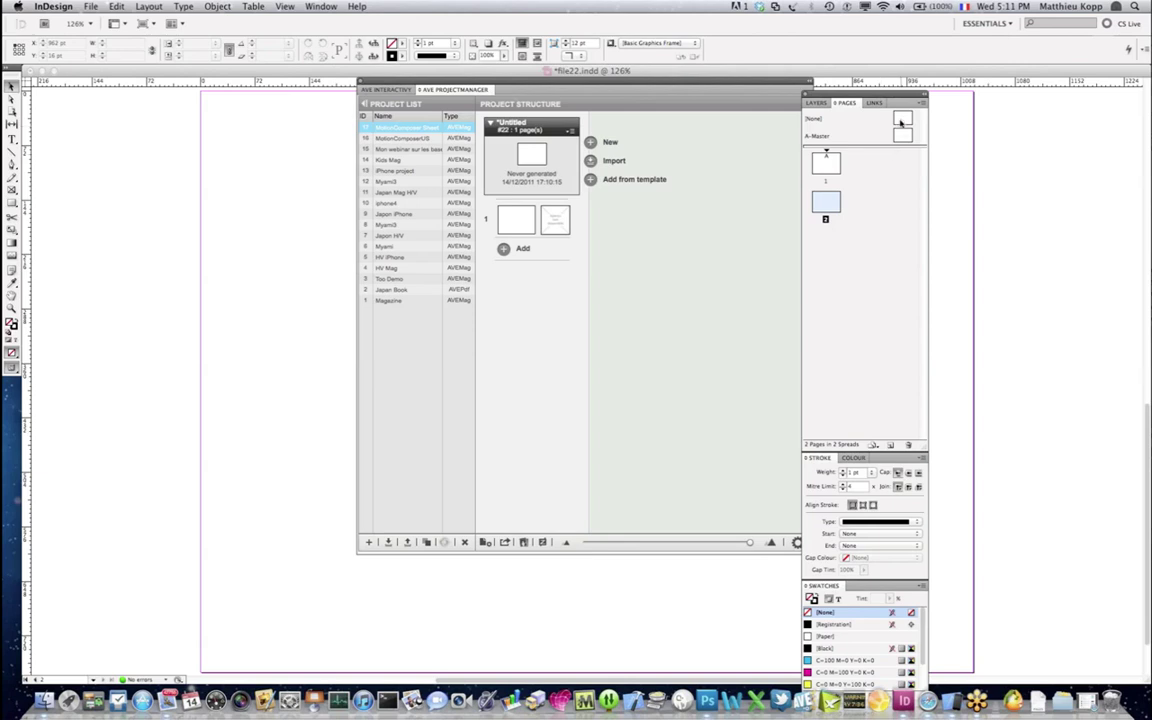
drag(900, 121, 826, 234)
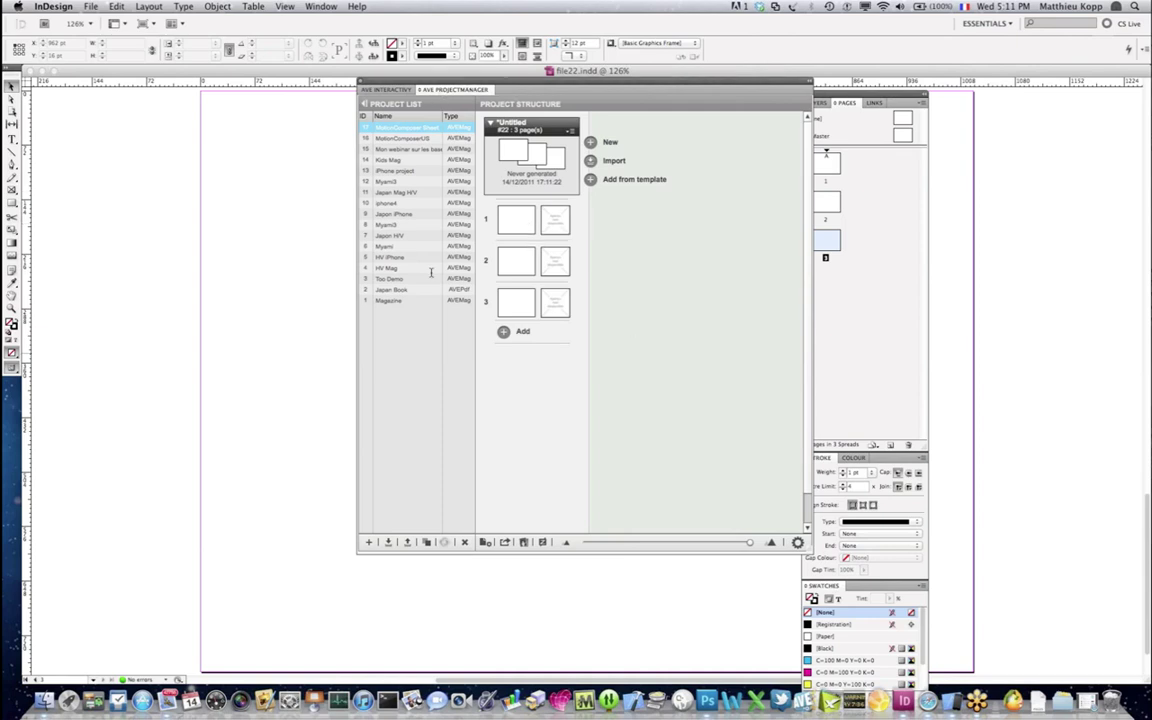
Step: Set the document zoom to 75%, narrow the document window to show page 1, and place the AVE panel beside it
click(89, 23)
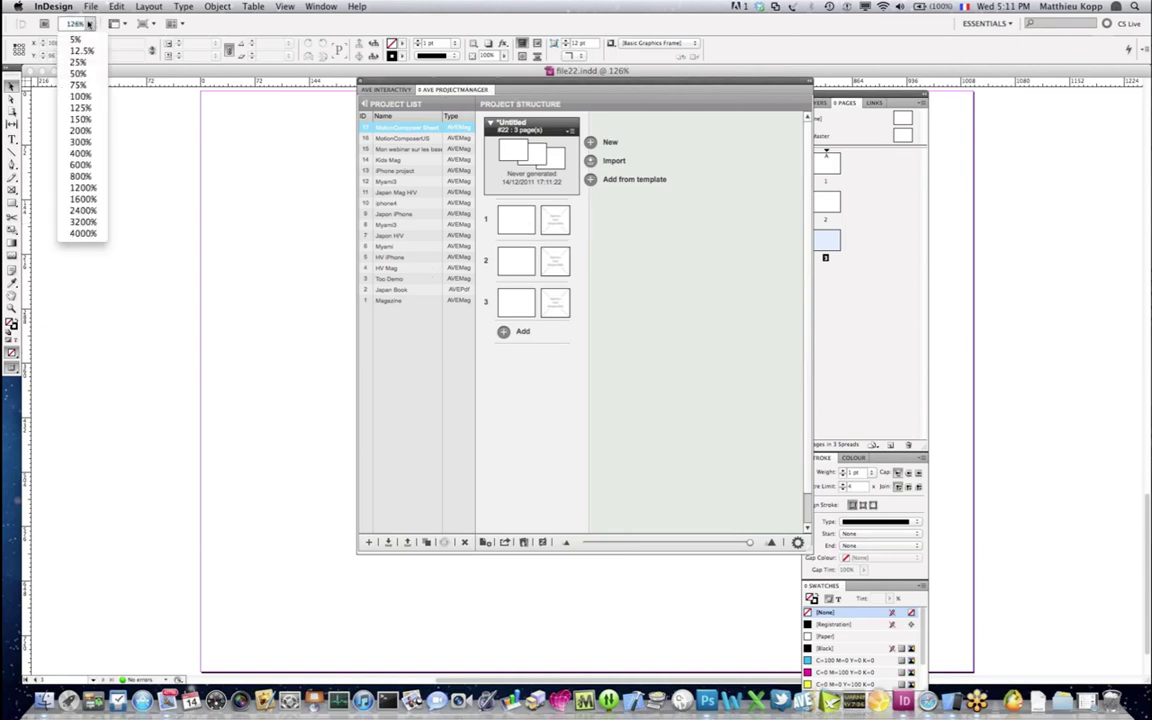
click(81, 86)
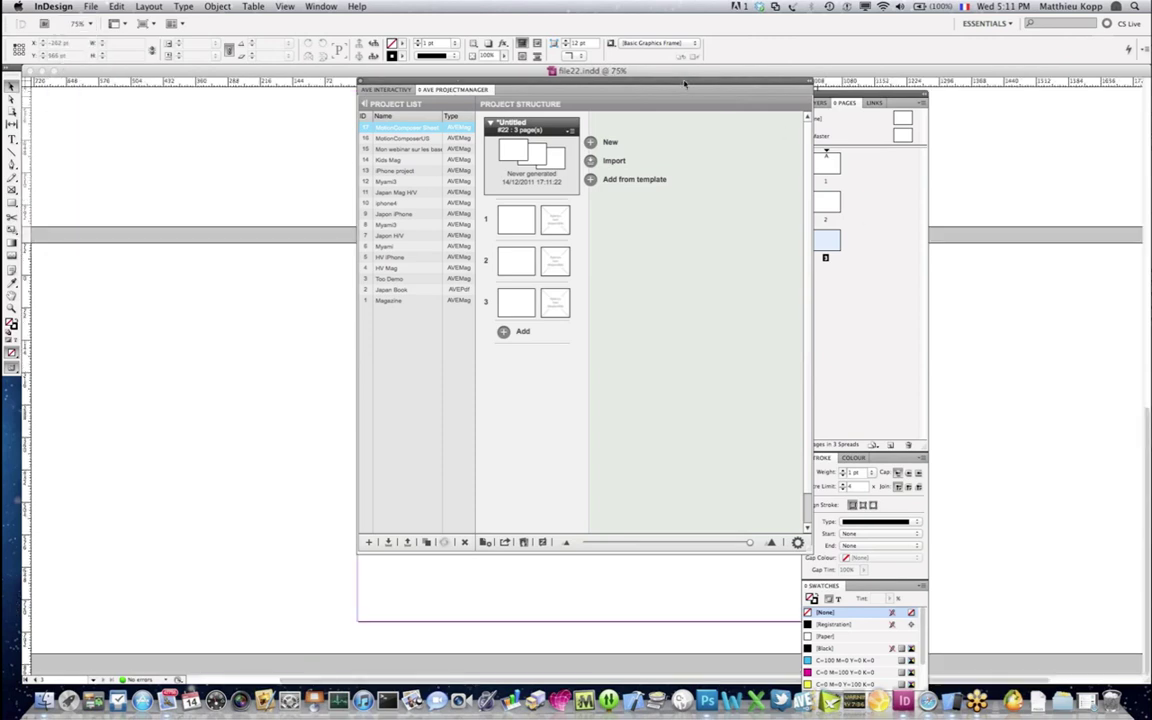
drag(685, 84, 1055, 175)
click(825, 161)
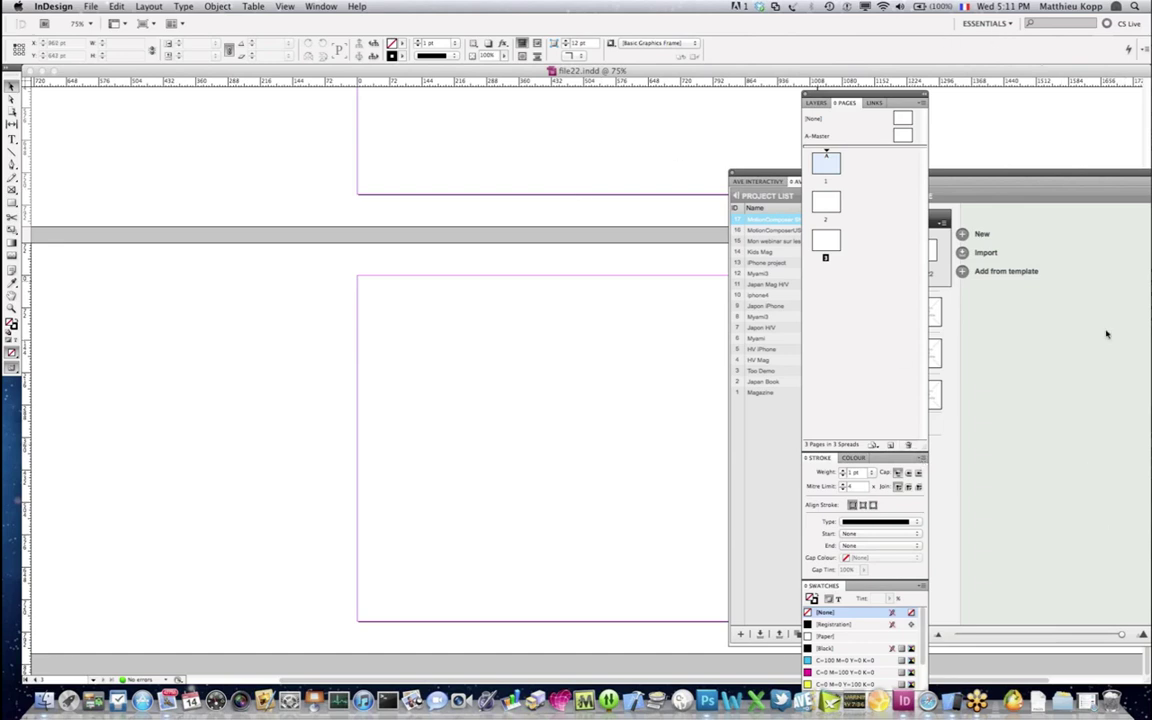
click(1147, 680)
drag(1147, 652, 708, 648)
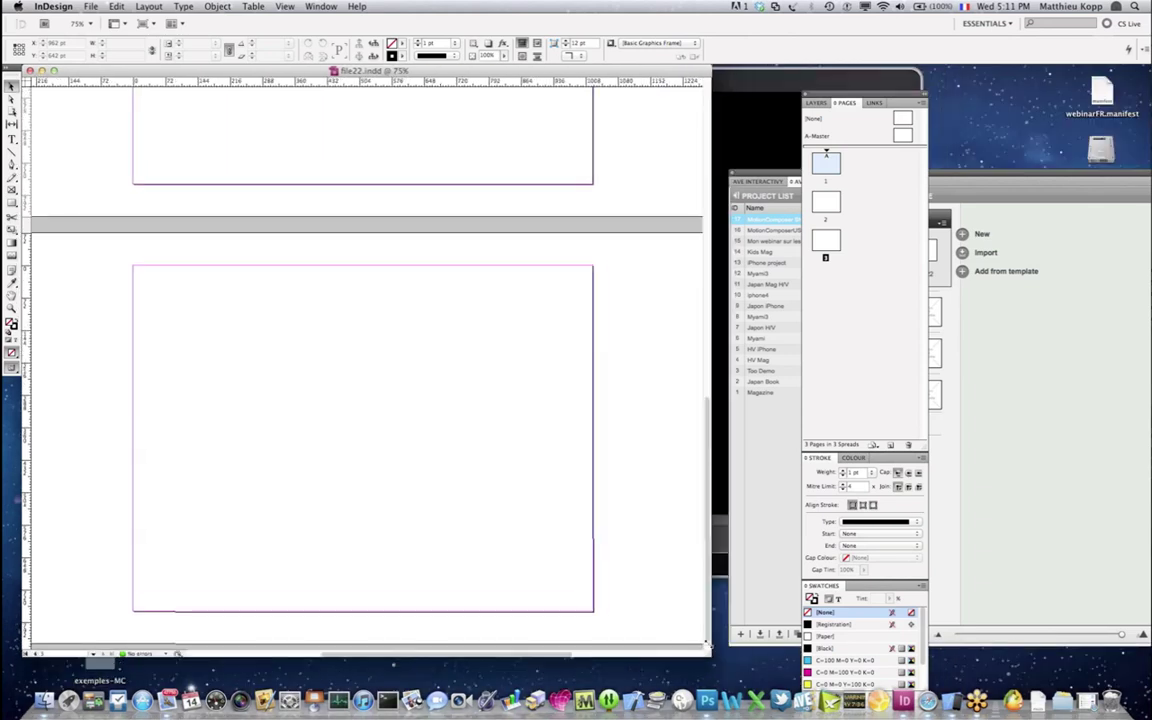
scroll(708, 300, up, 5)
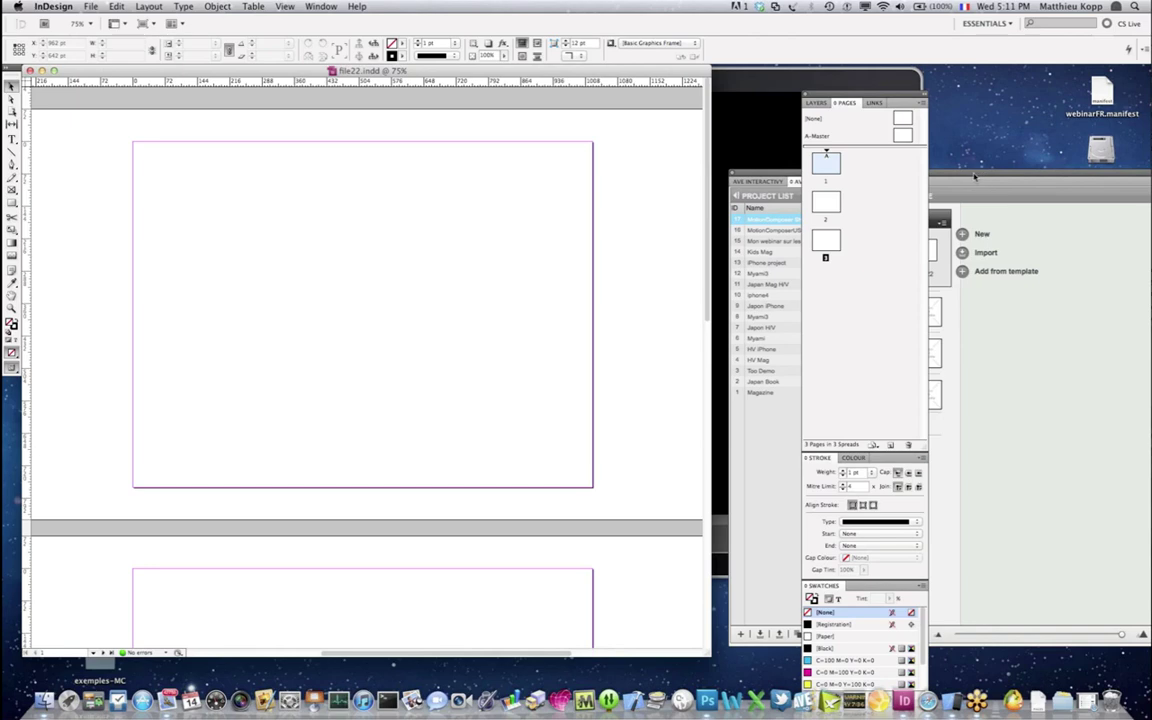
drag(974, 176, 856, 115)
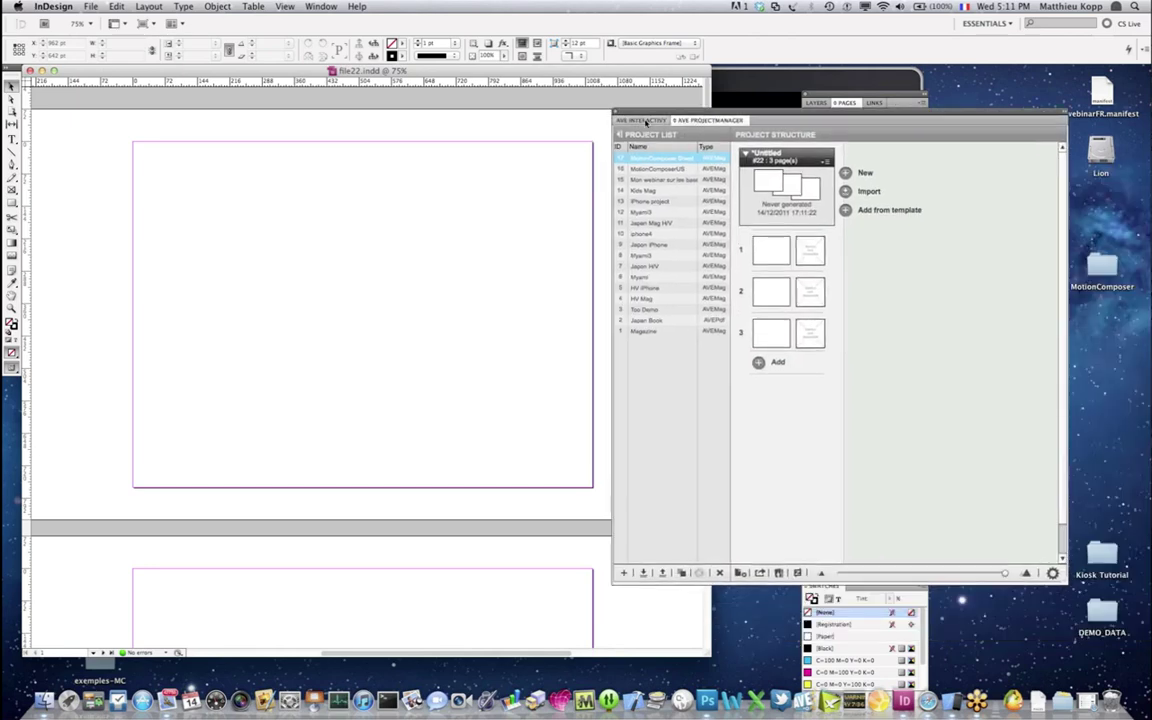
Step: View the document in vertical orientation through AVE Interactivity and return it to horizontal
click(645, 121)
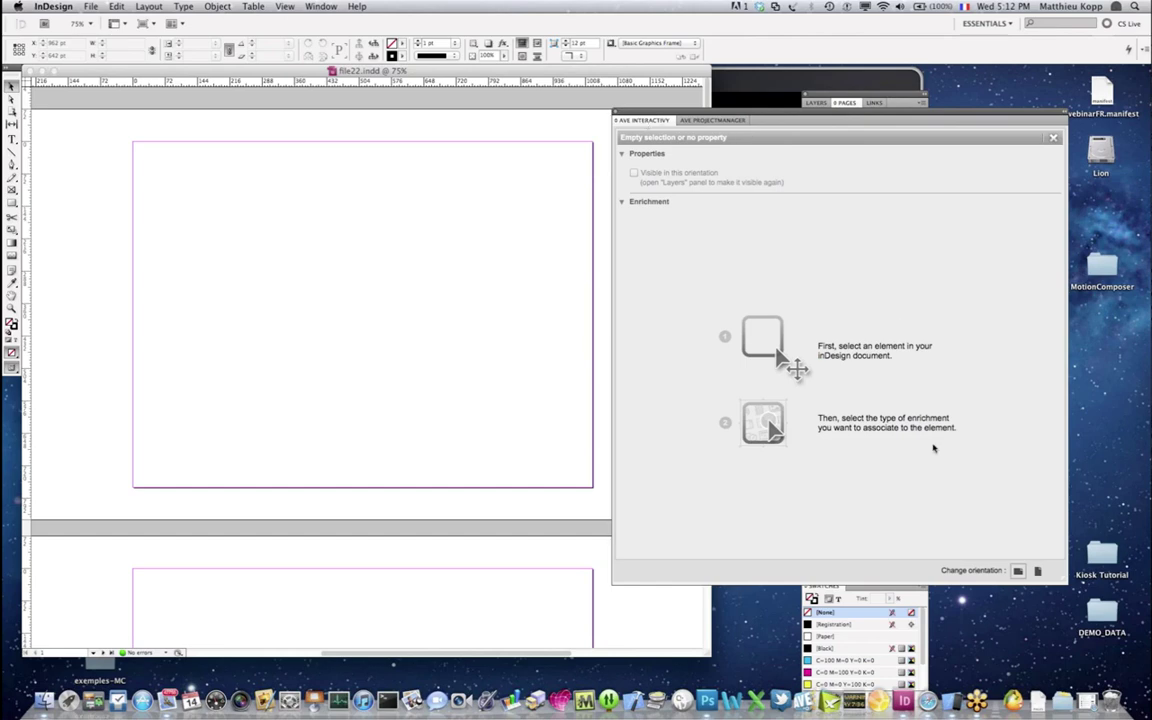
click(1038, 571)
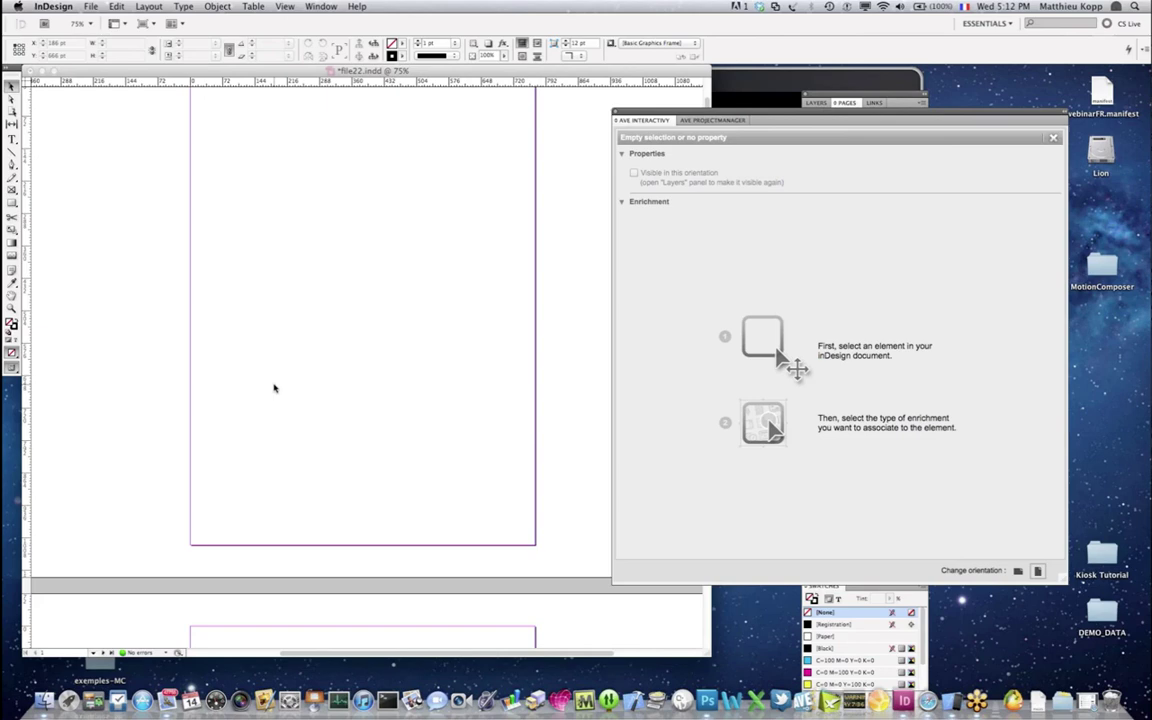
click(1018, 571)
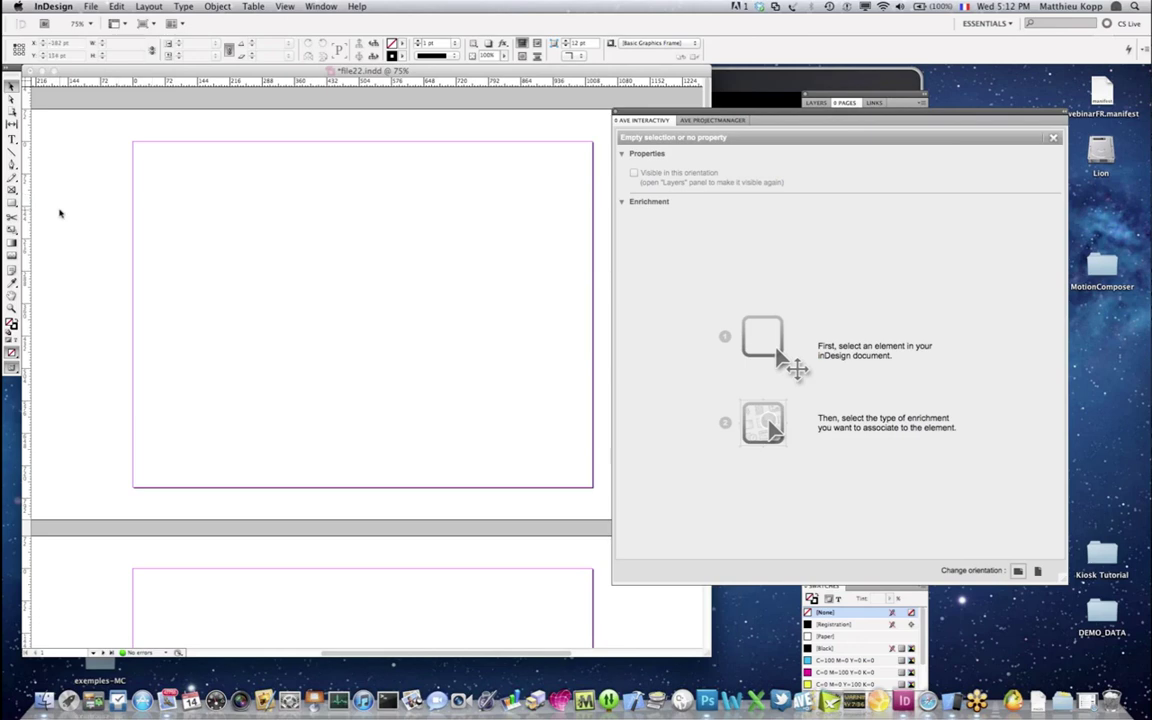
Step: Switch to Finder, open the MotionComposer folder on the Desktop and move its window clear of page 1
click(12, 190)
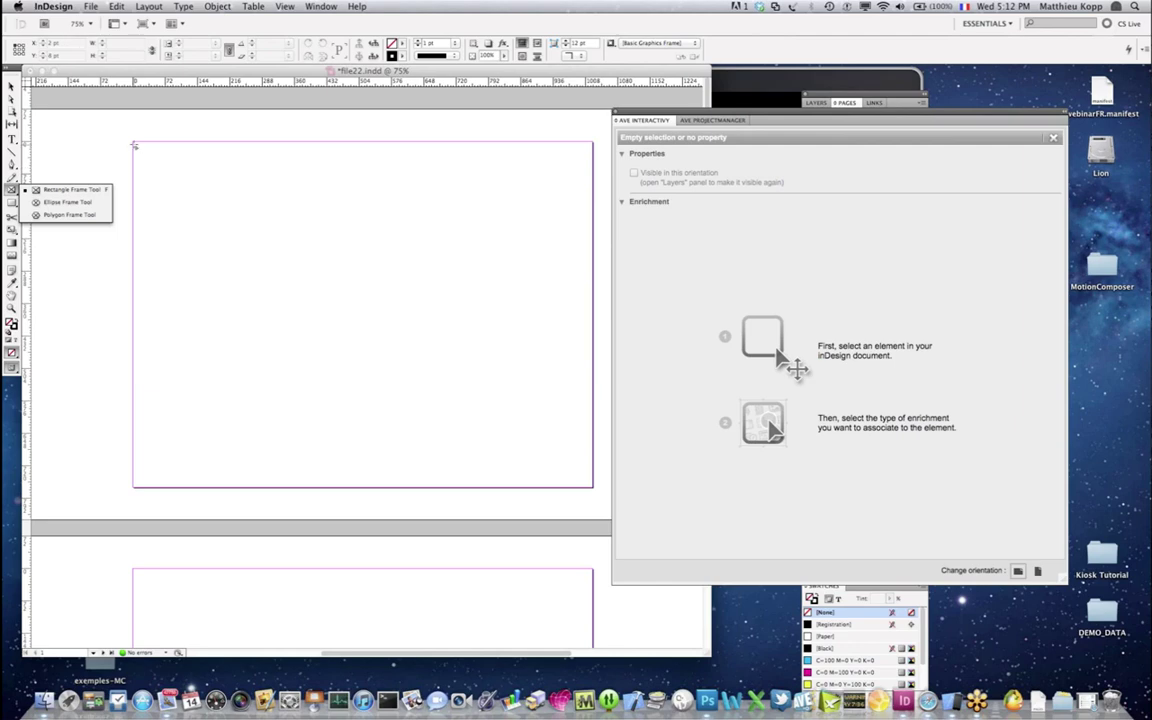
click(12, 189)
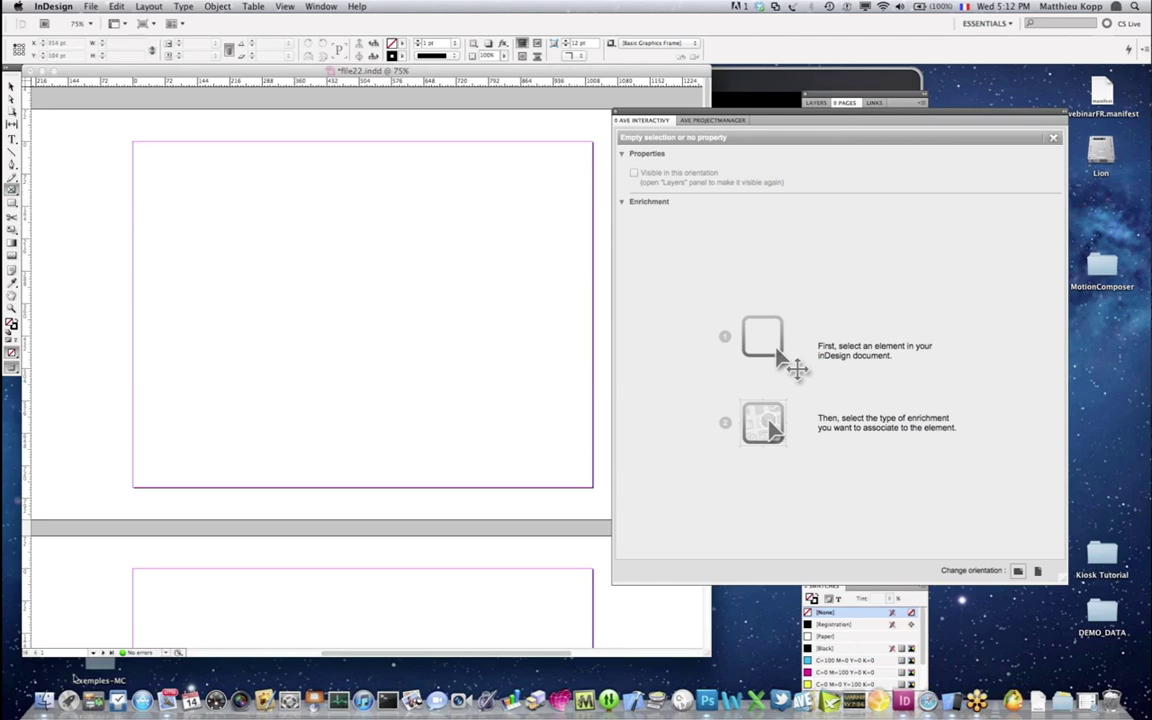
click(52, 692)
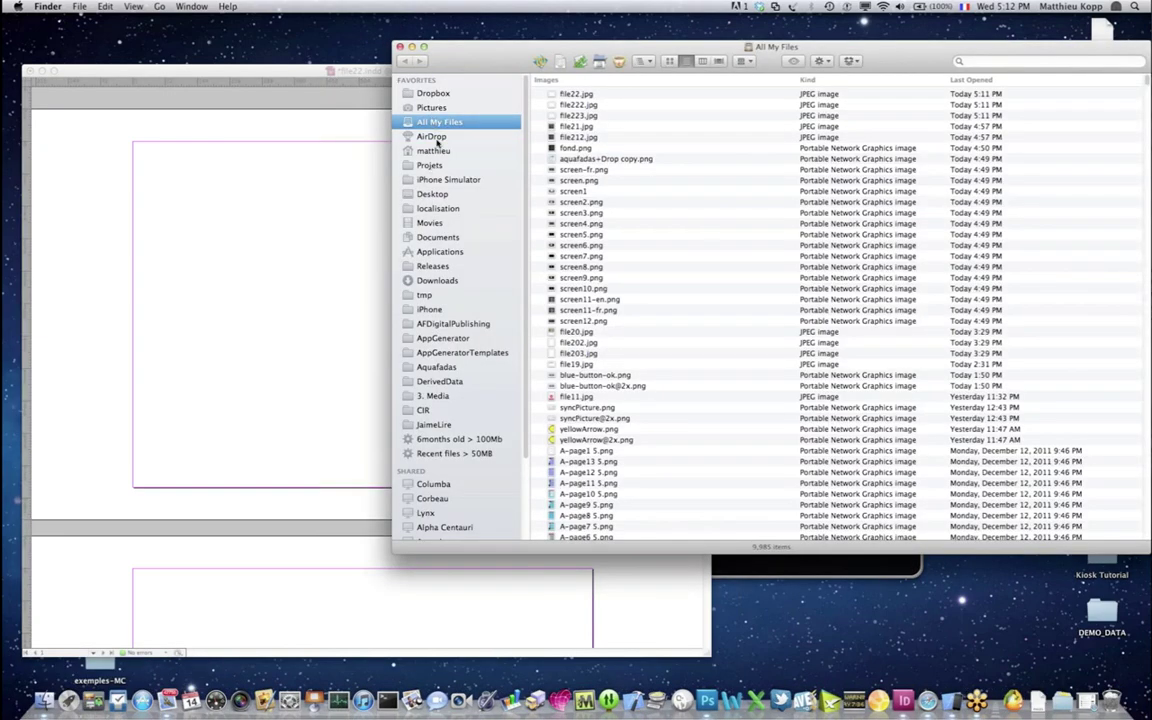
click(440, 194)
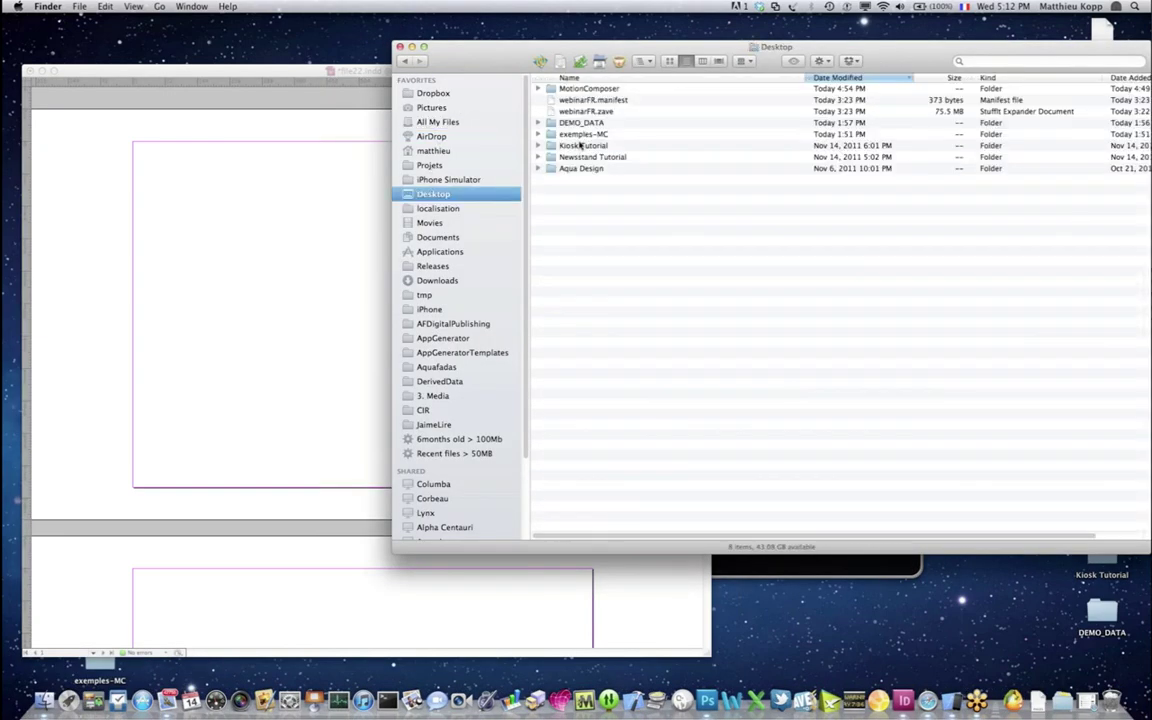
double_click(580, 89)
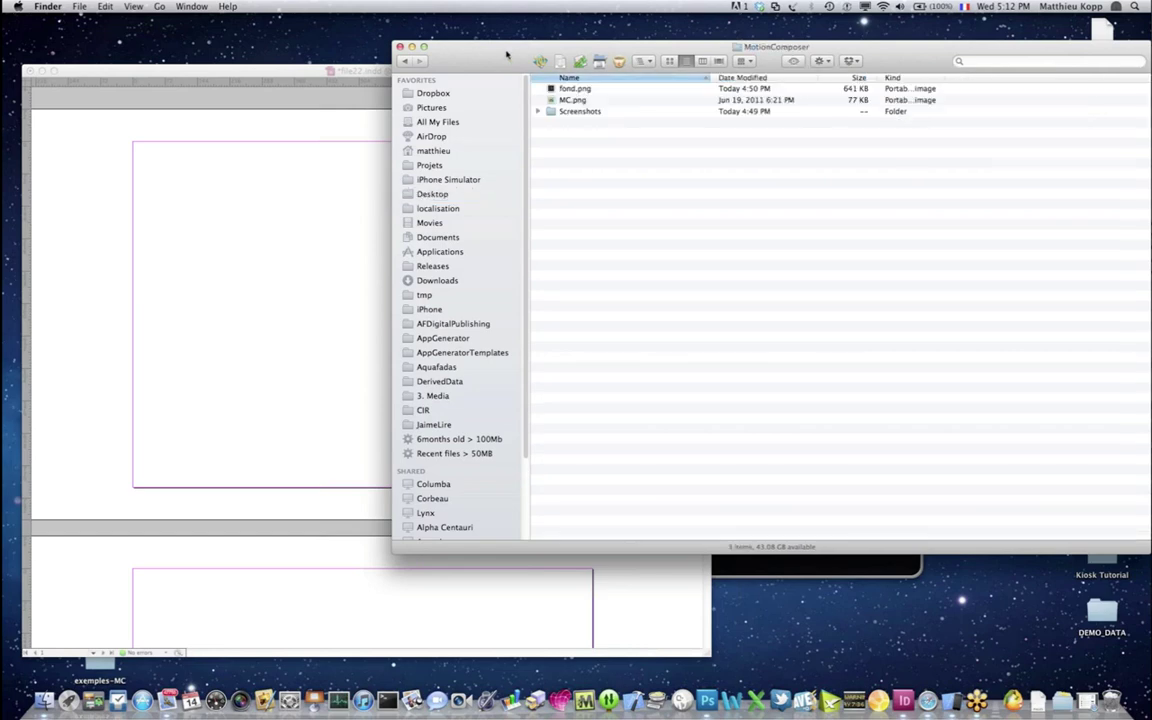
drag(507, 55, 645, 65)
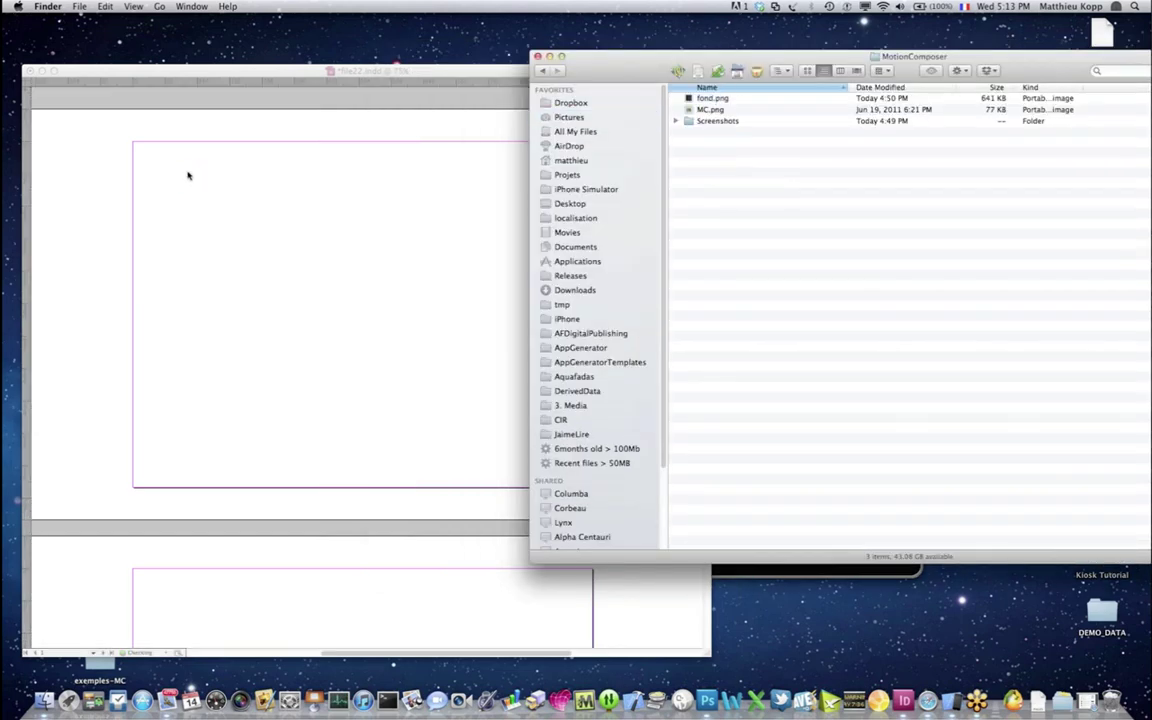
Step: Place fond.png at the upper-left corner of page 1 and crop its frame to the page height of 768 pt
click(135, 142)
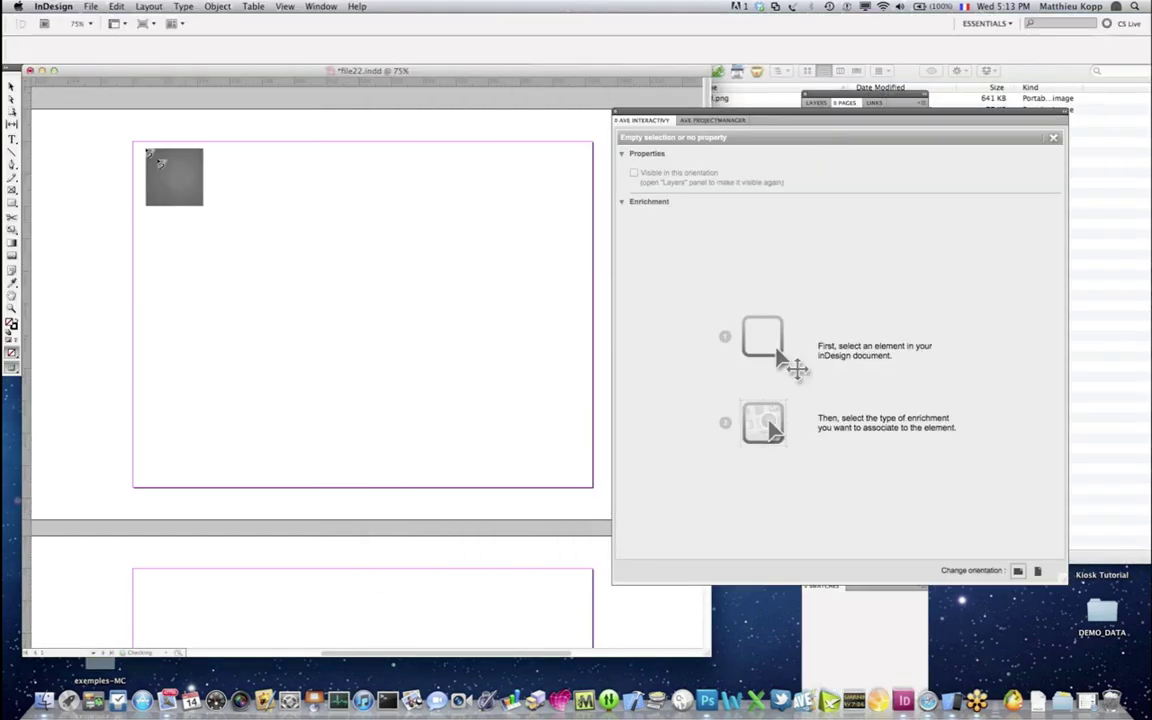
click(133, 143)
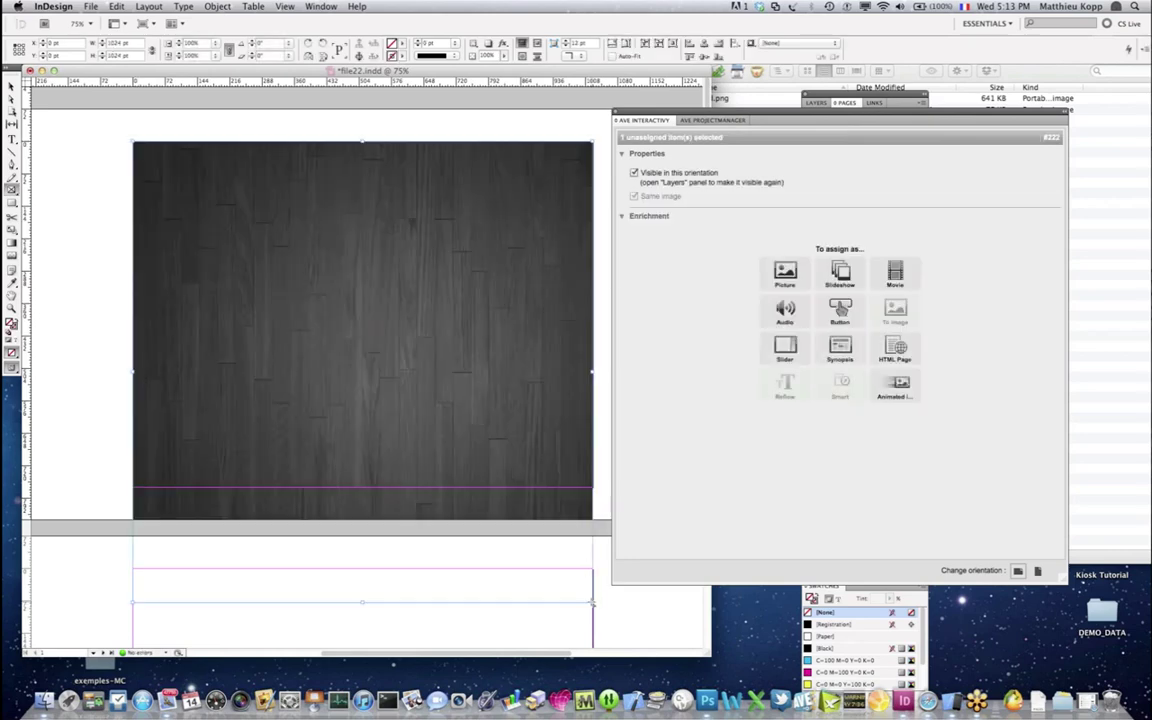
click(11, 85)
drag(590, 601, 593, 489)
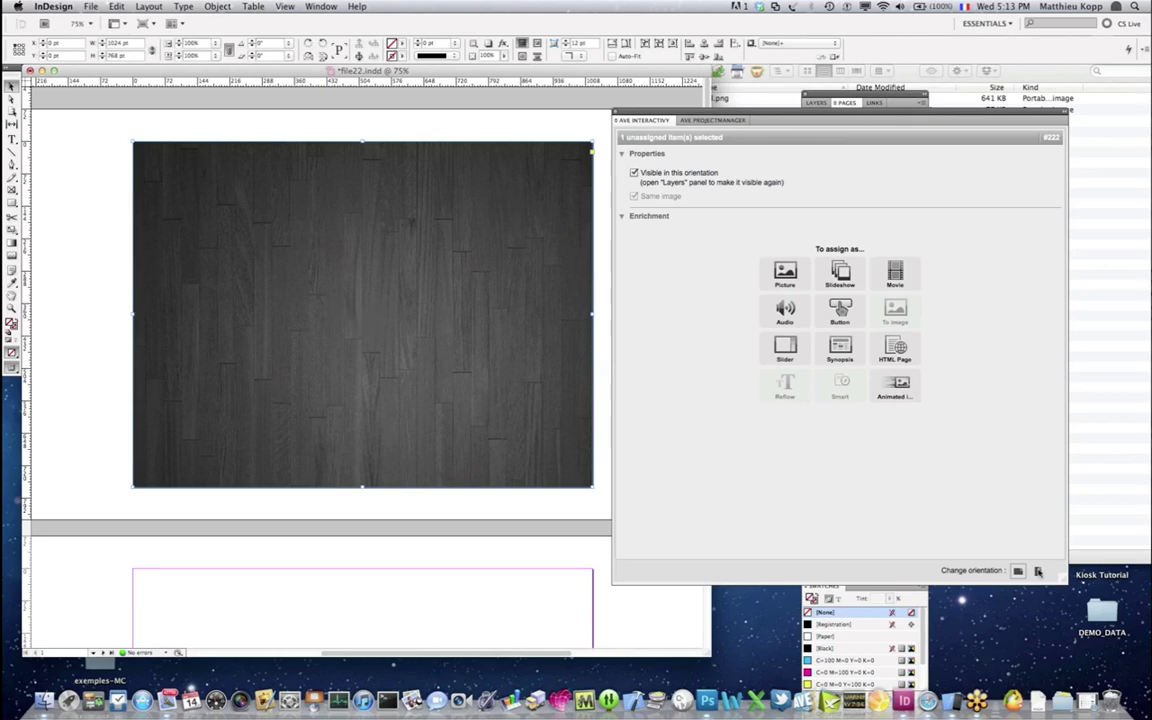
Step: Change to vertical orientation and resize the background image frame to match the portrait page's corners
click(1038, 571)
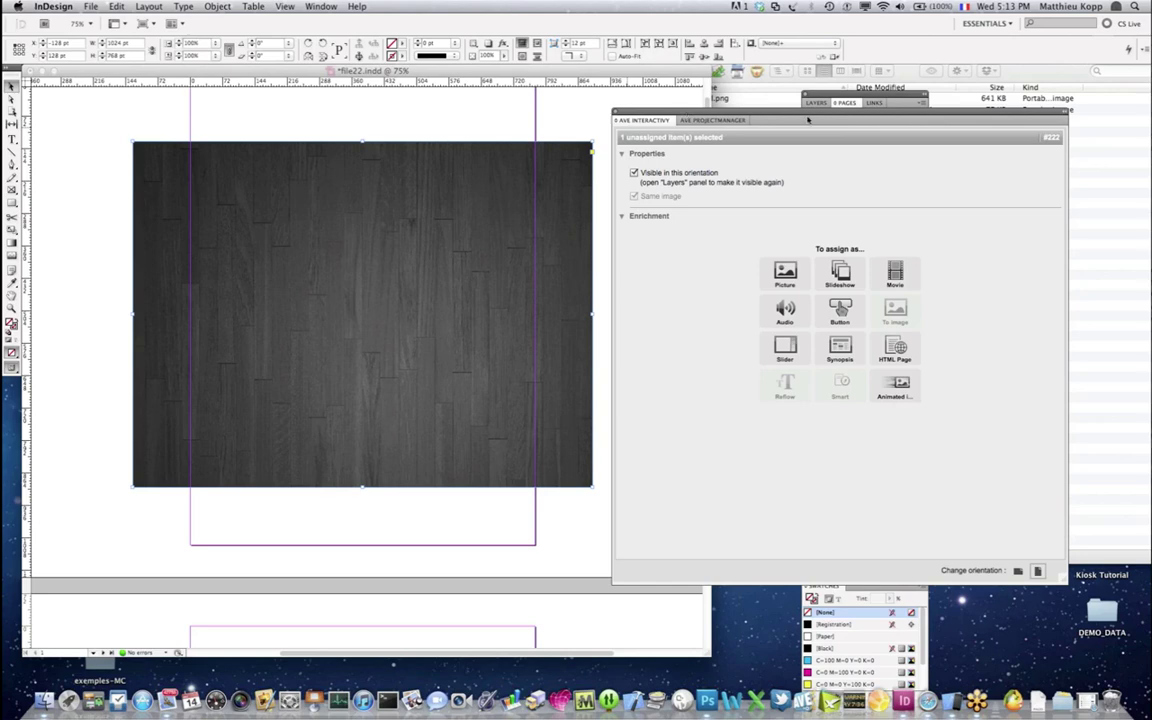
drag(808, 120, 935, 122)
scroll(705, 106, up, 2)
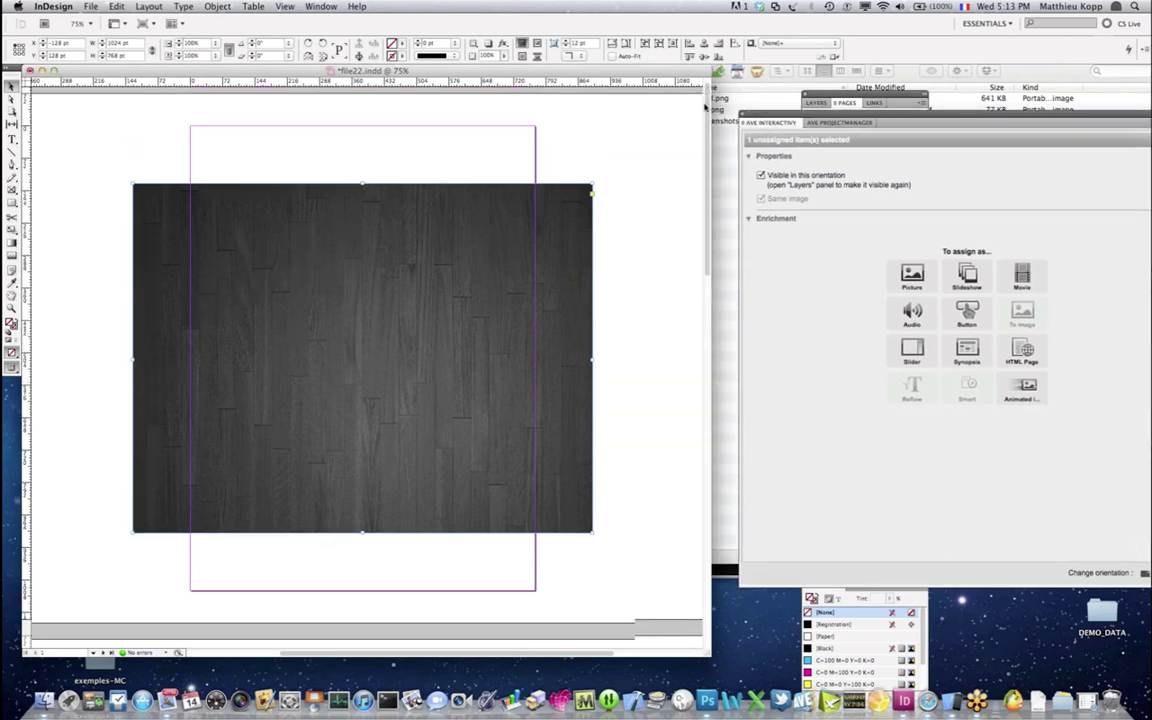
scroll(705, 104, down, 2)
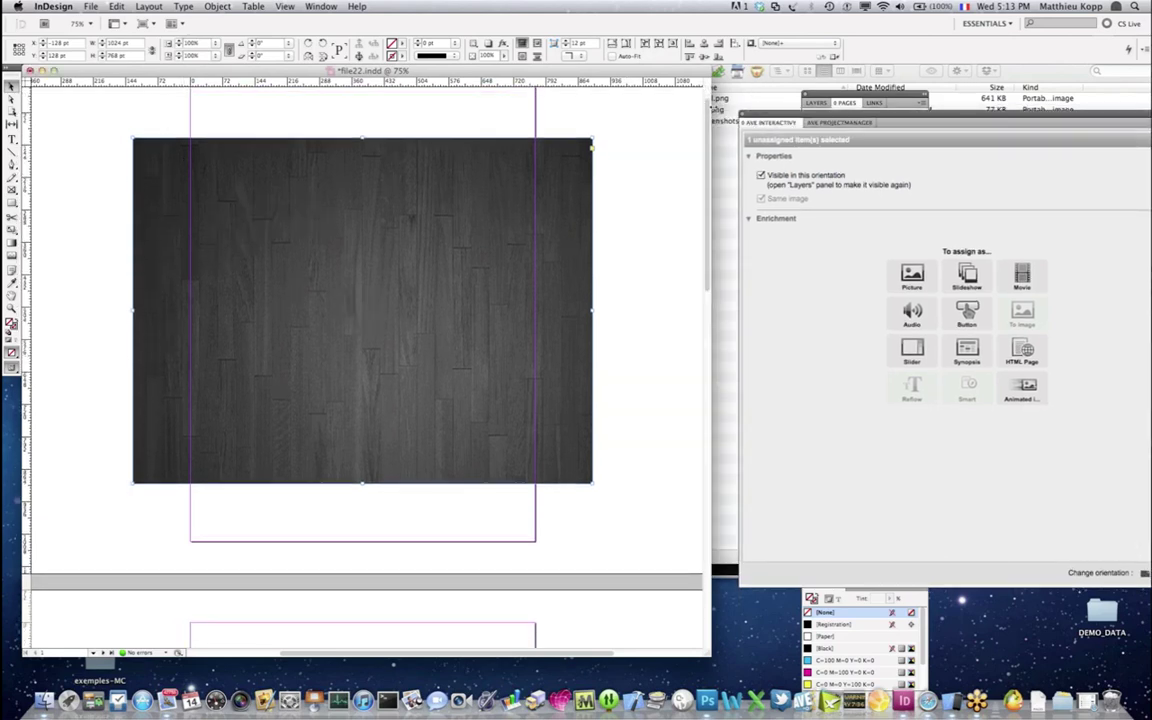
scroll(707, 104, up, 2)
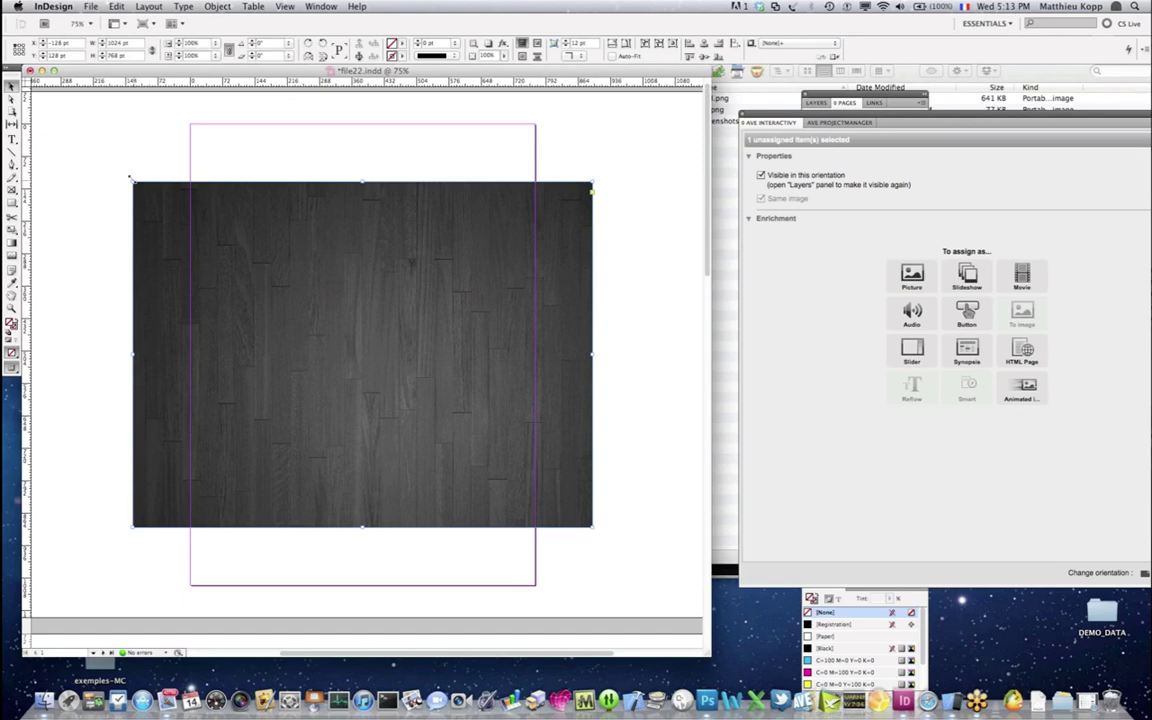
drag(130, 179, 189, 124)
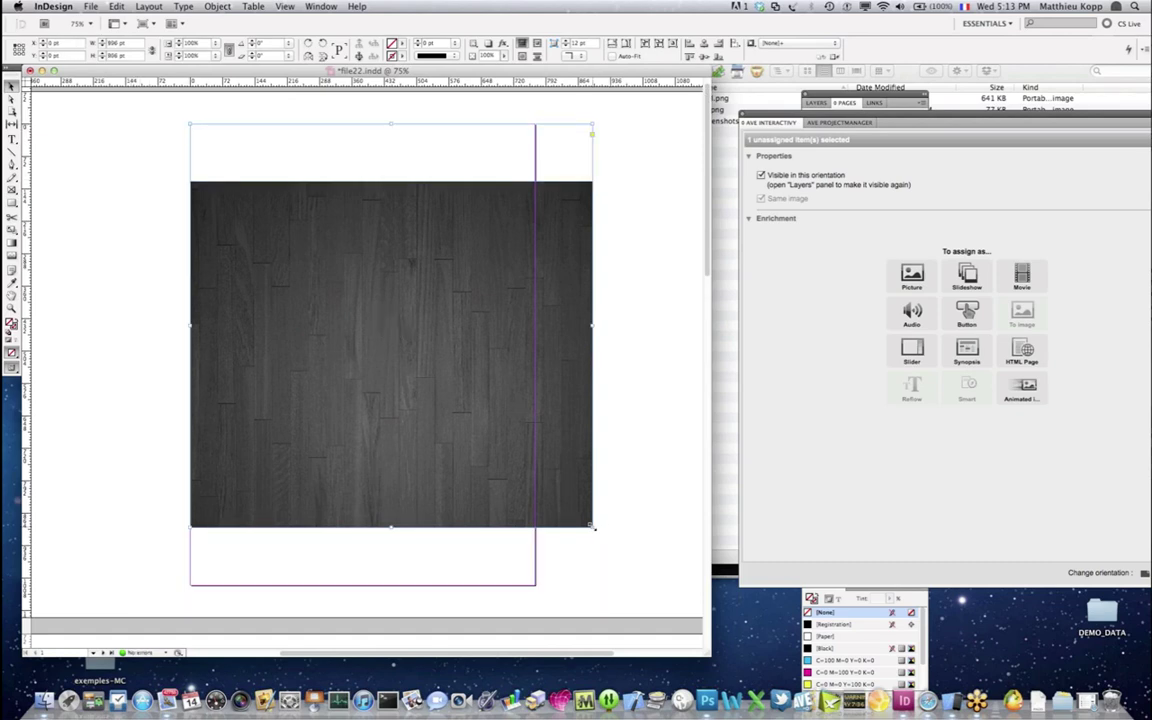
drag(592, 527, 535, 585)
Step: Move the wood image up within its frame and enlarge it to about 1034 x 1048 pt
drag(326, 258, 322, 200)
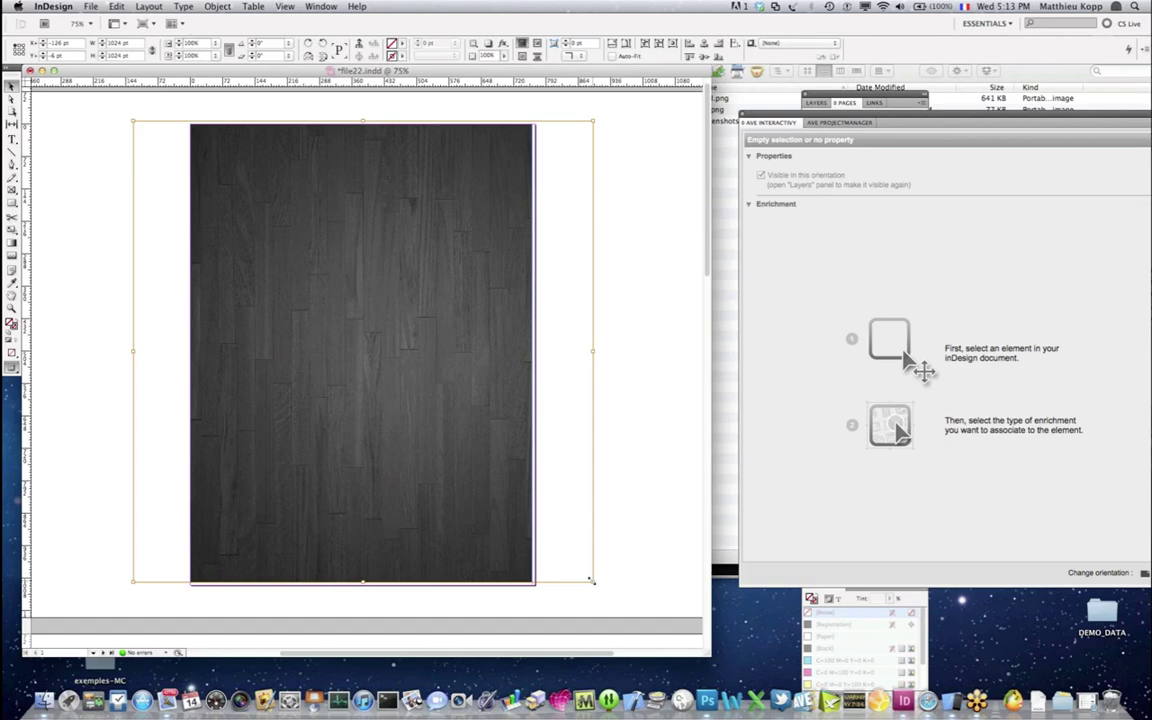
drag(596, 591, 598, 592)
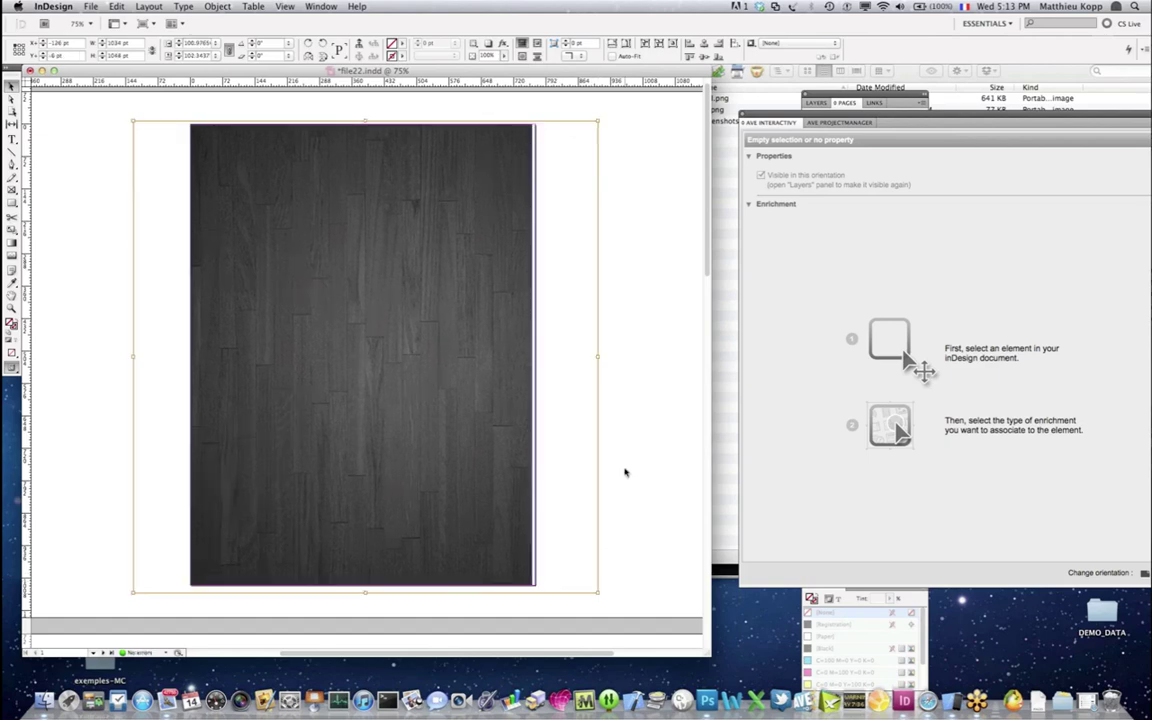
click(625, 472)
click(360, 352)
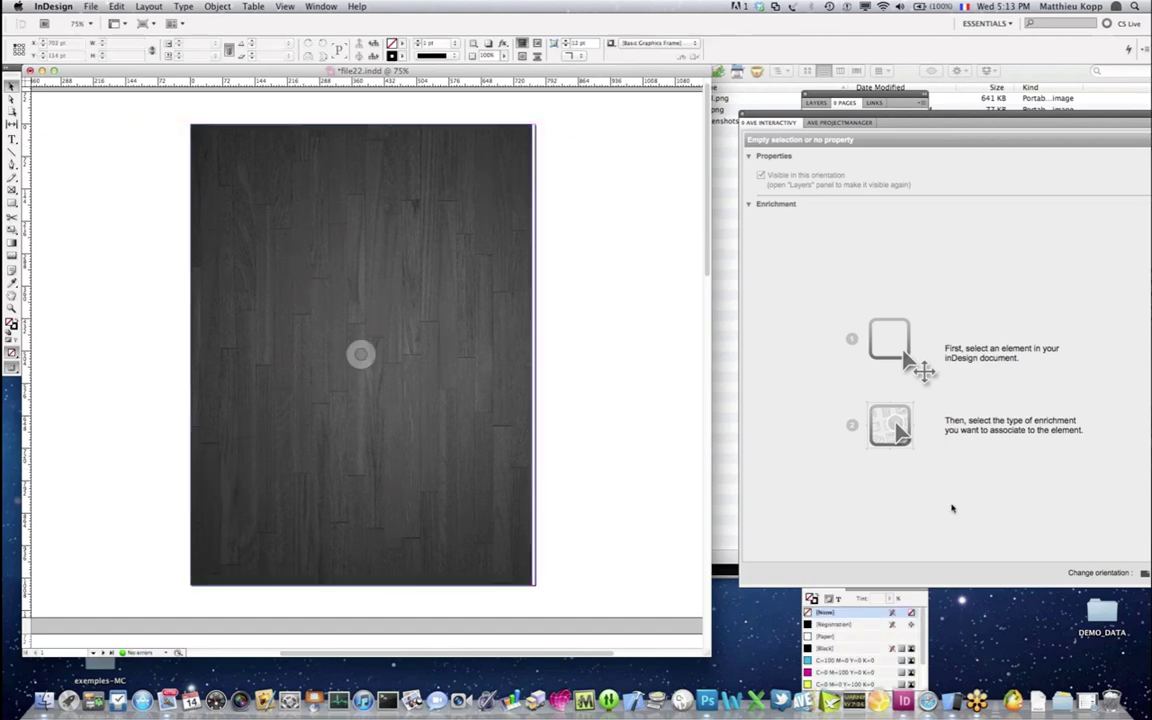
Step: Return to horizontal orientation, draw a wide text frame across the upper part of page 1 and enter the title text
drag(1030, 116, 986, 117)
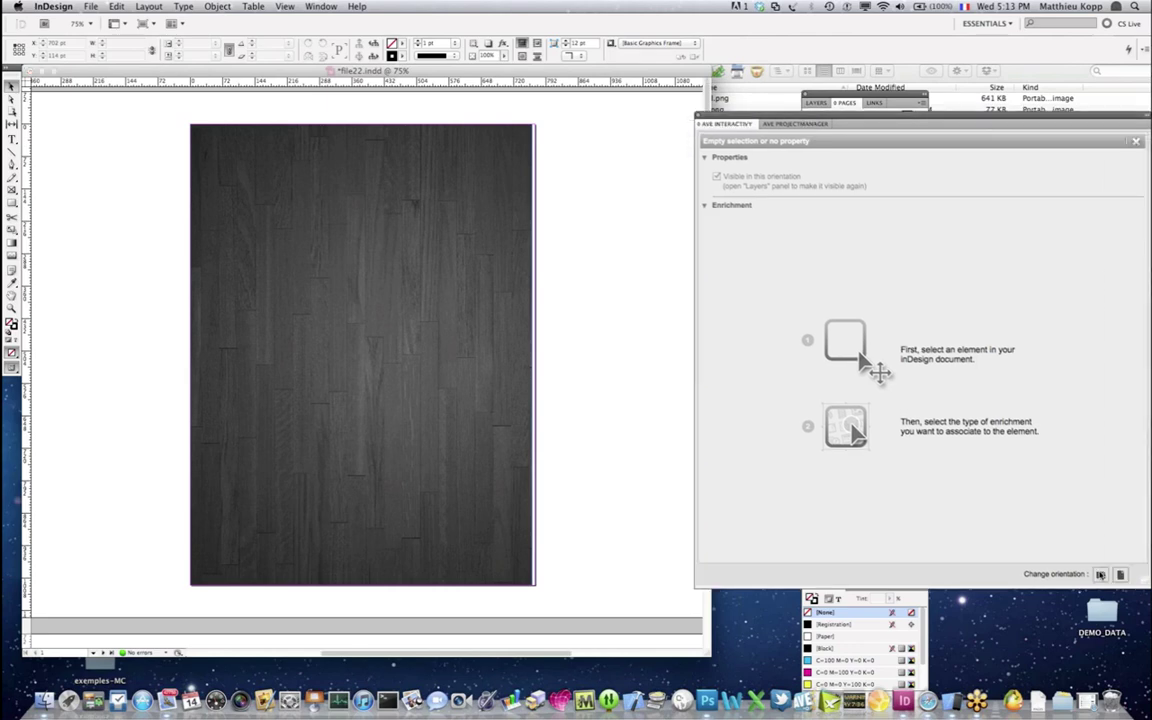
click(1100, 575)
click(360, 314)
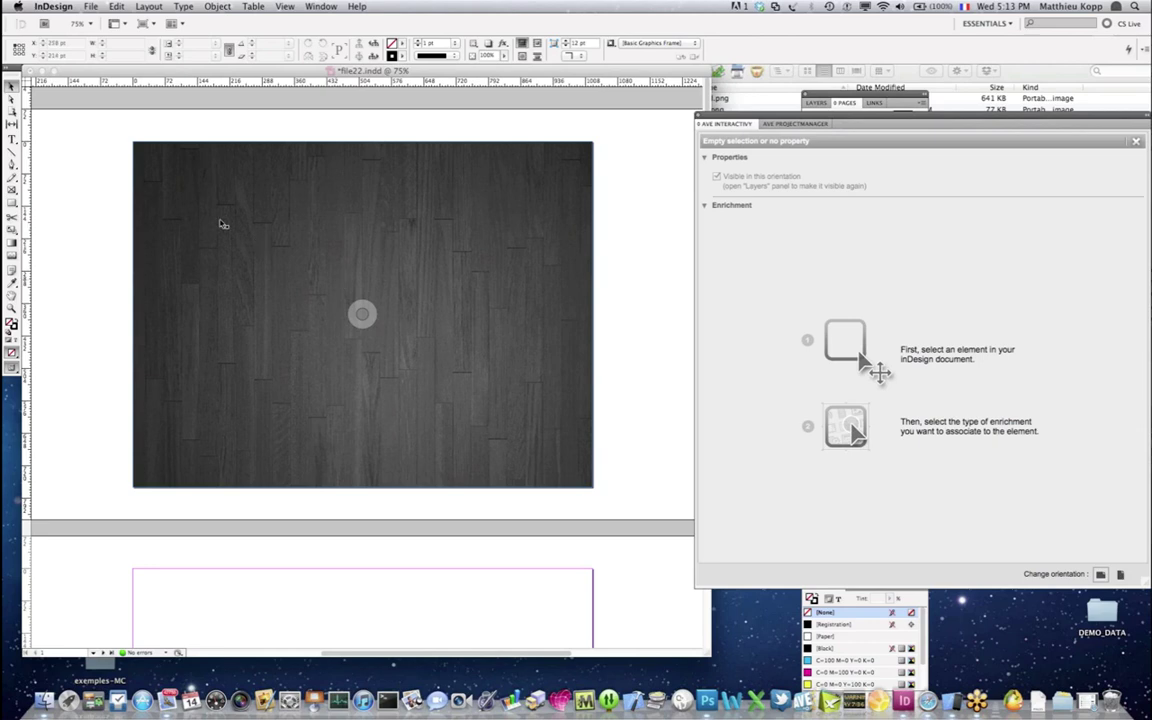
key(super+shift+a)
key(t)
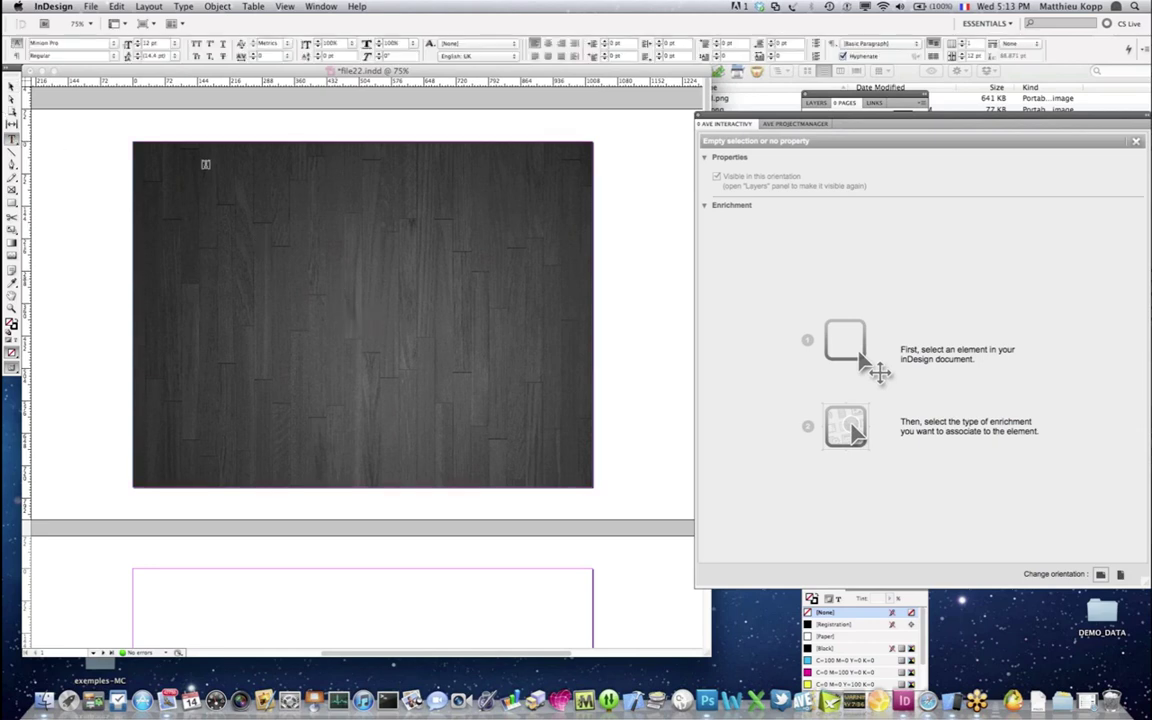
drag(208, 160, 564, 211)
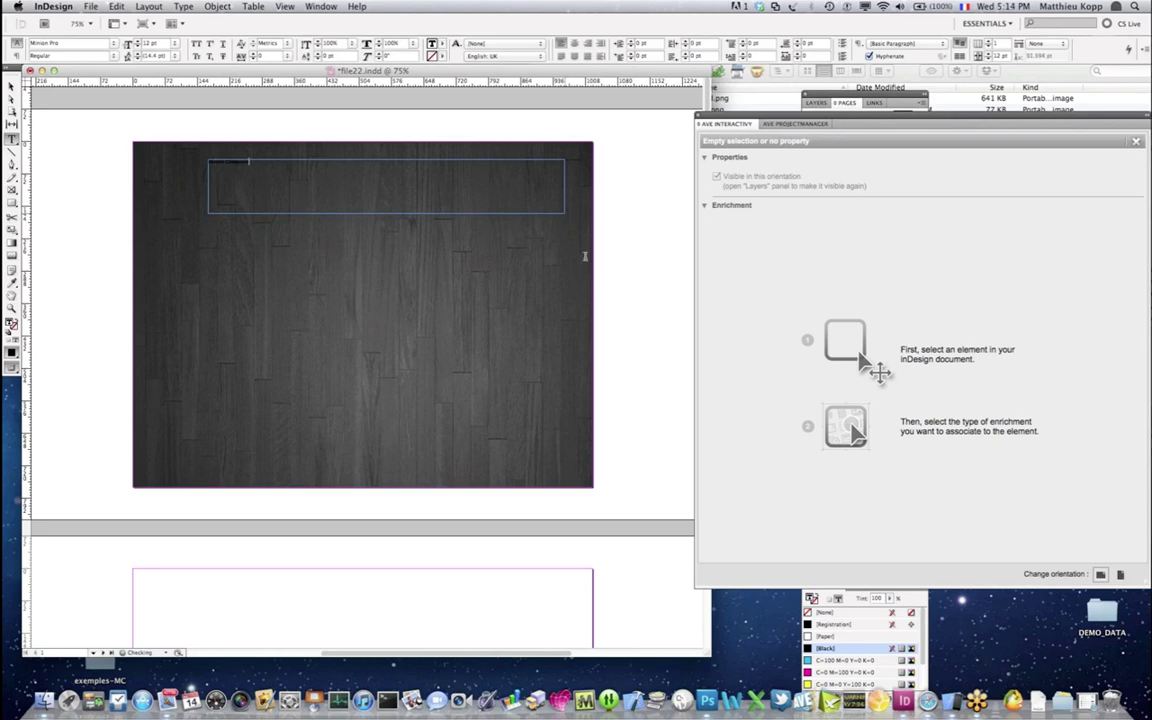
Step: Select the whole title text on page 1 and set its font to Impact
drag(252, 159, 173, 158)
click(115, 43)
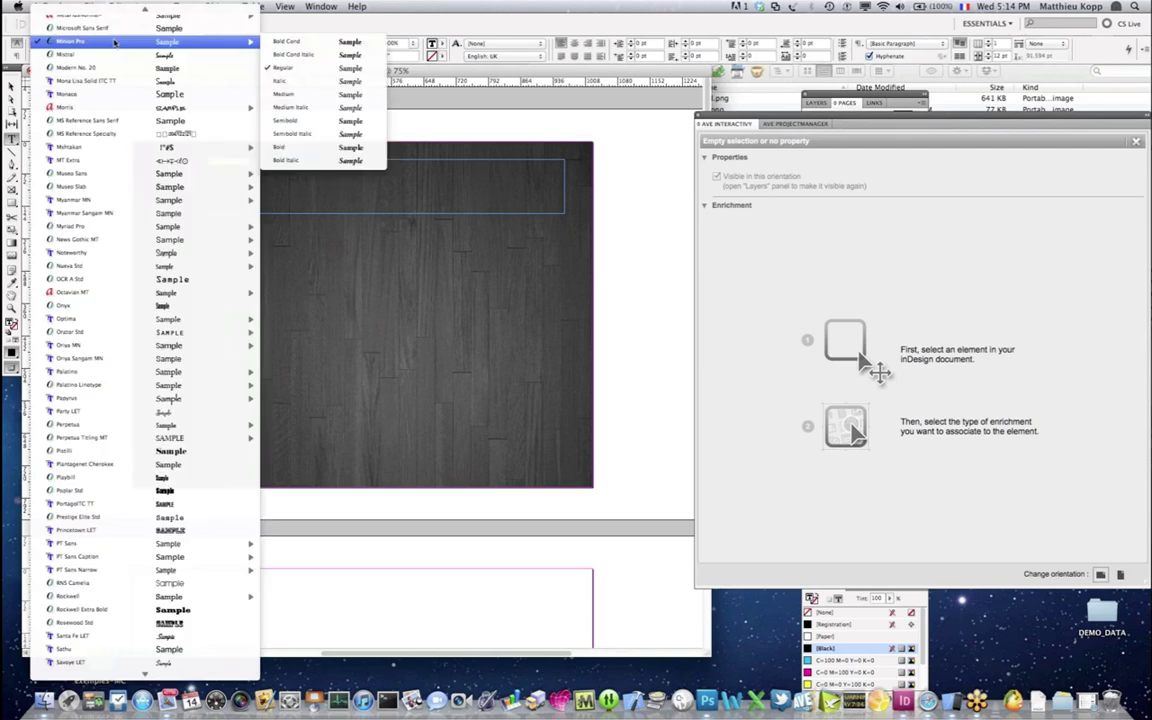
scroll(113, 44, up, 5)
click(113, 44)
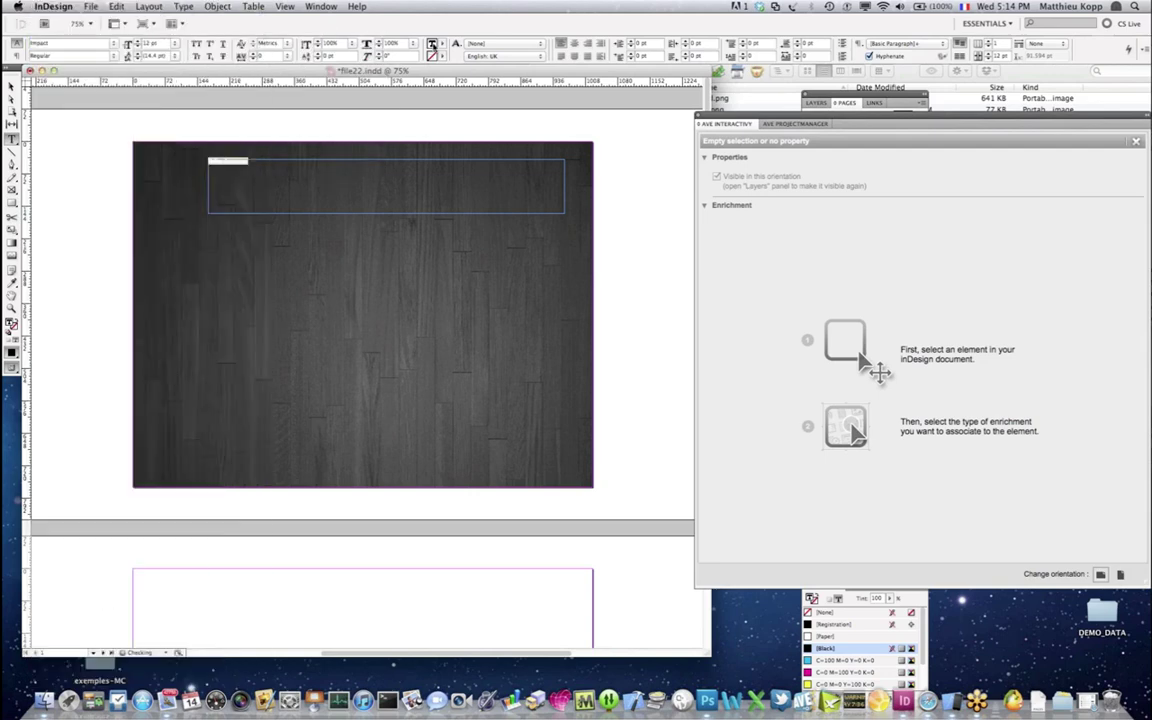
Step: Fill the selected title text with the [Paper] swatch and set its size to 90 pt
click(444, 46)
click(460, 92)
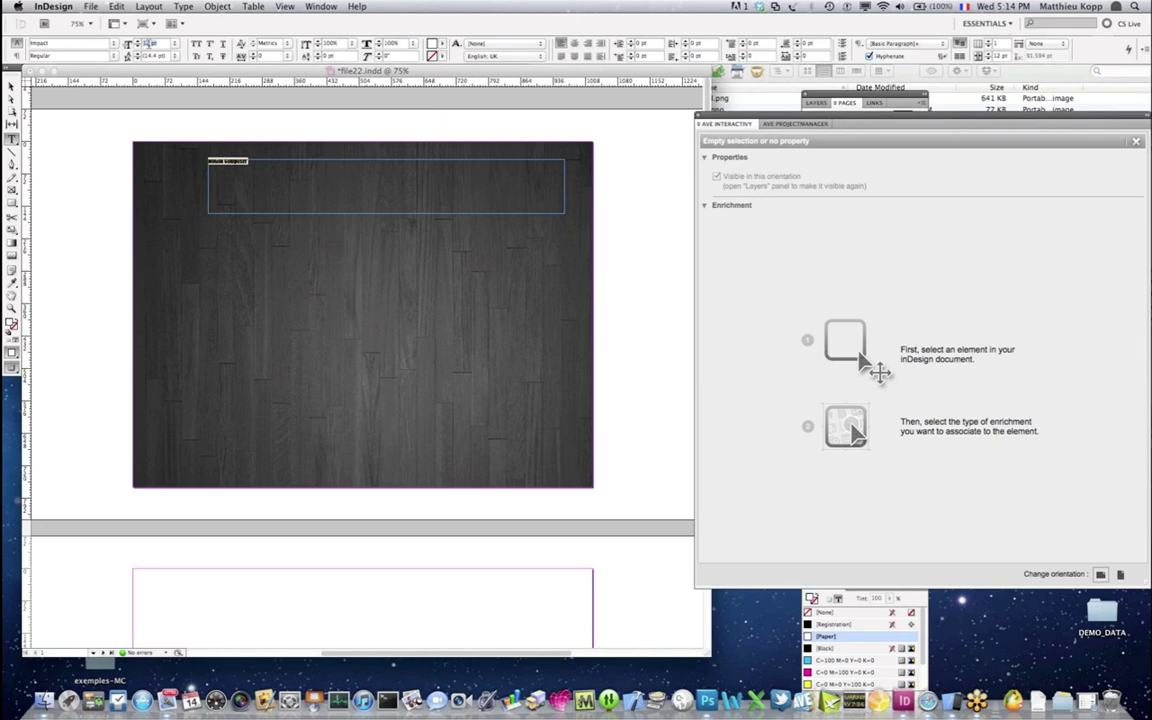
key(Return)
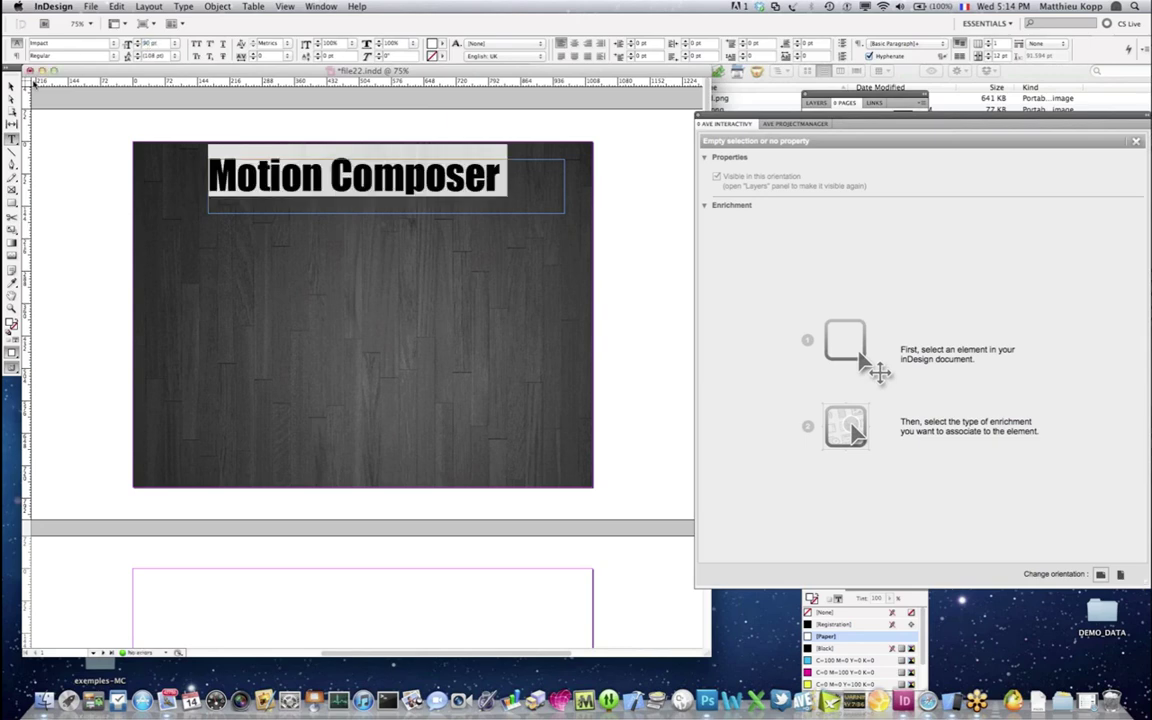
Step: Move the title frame on page 1 rightward to about X 214 pt, Y 42 pt
click(11, 82)
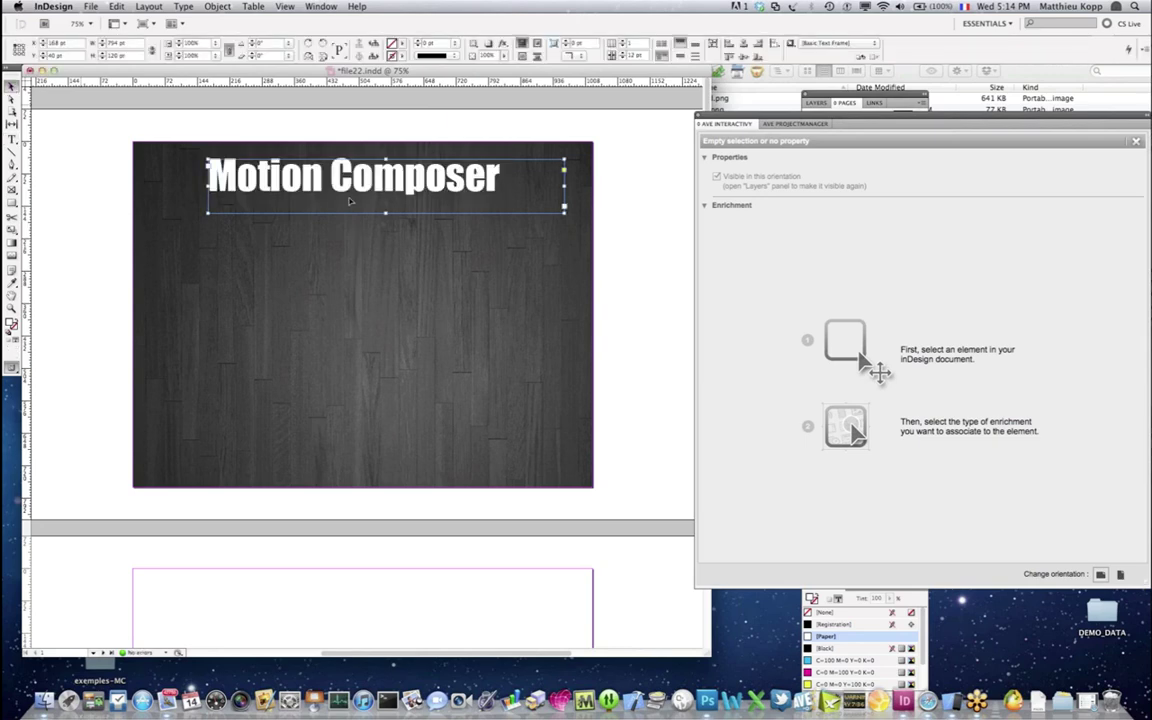
click(300, 172)
drag(309, 199, 347, 183)
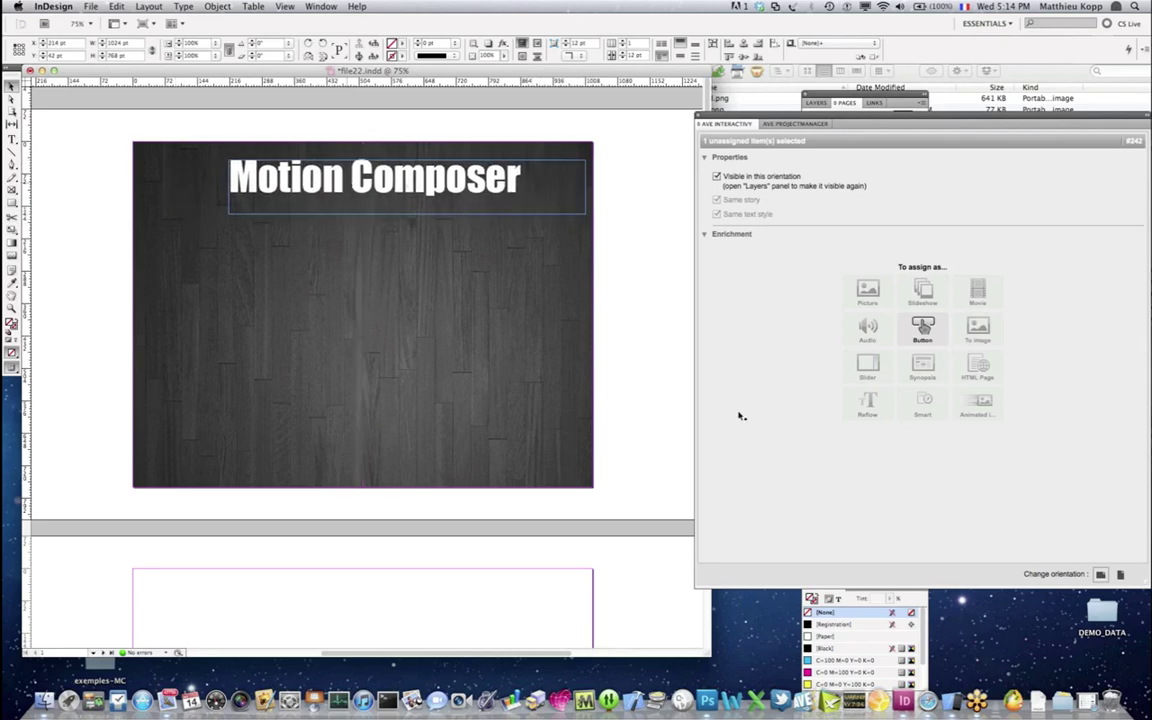
Step: Place the title frame near the foot of page 1 in vertical orientation and return to horizontal orientation
click(1120, 575)
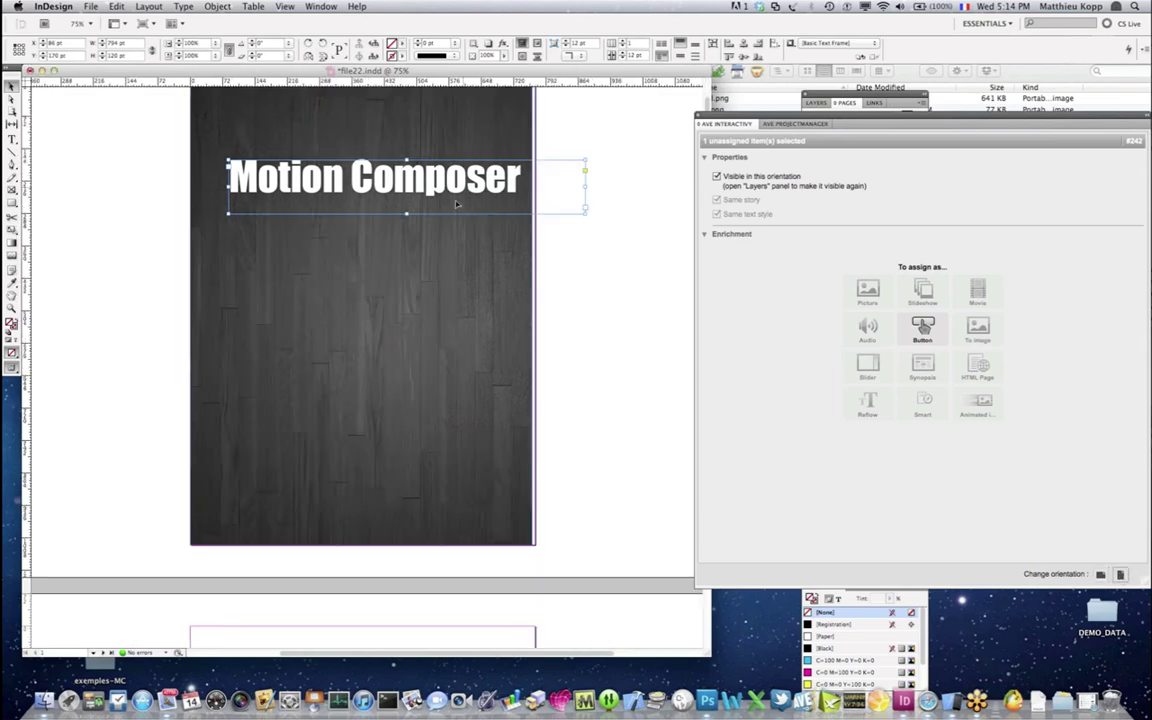
drag(441, 201, 442, 514)
click(1100, 575)
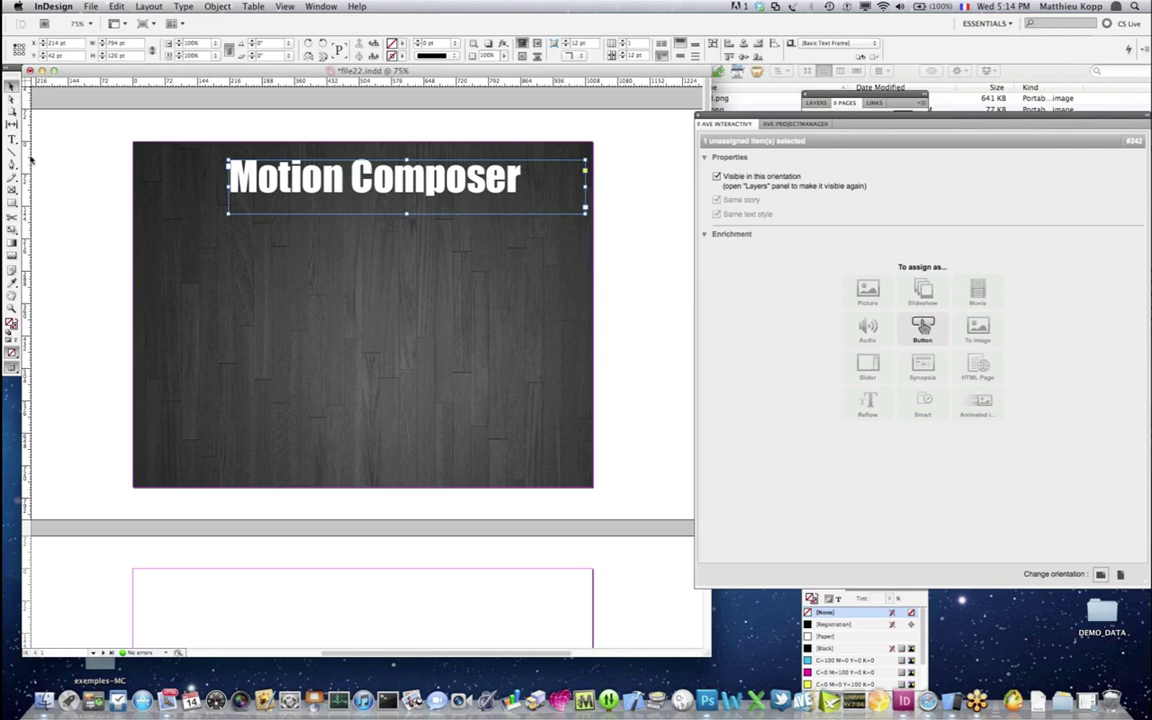
Step: Append "v1.0" to the Motion Composer title and extend its frame leftward to a width of about 840 pt
click(11, 135)
click(349, 177)
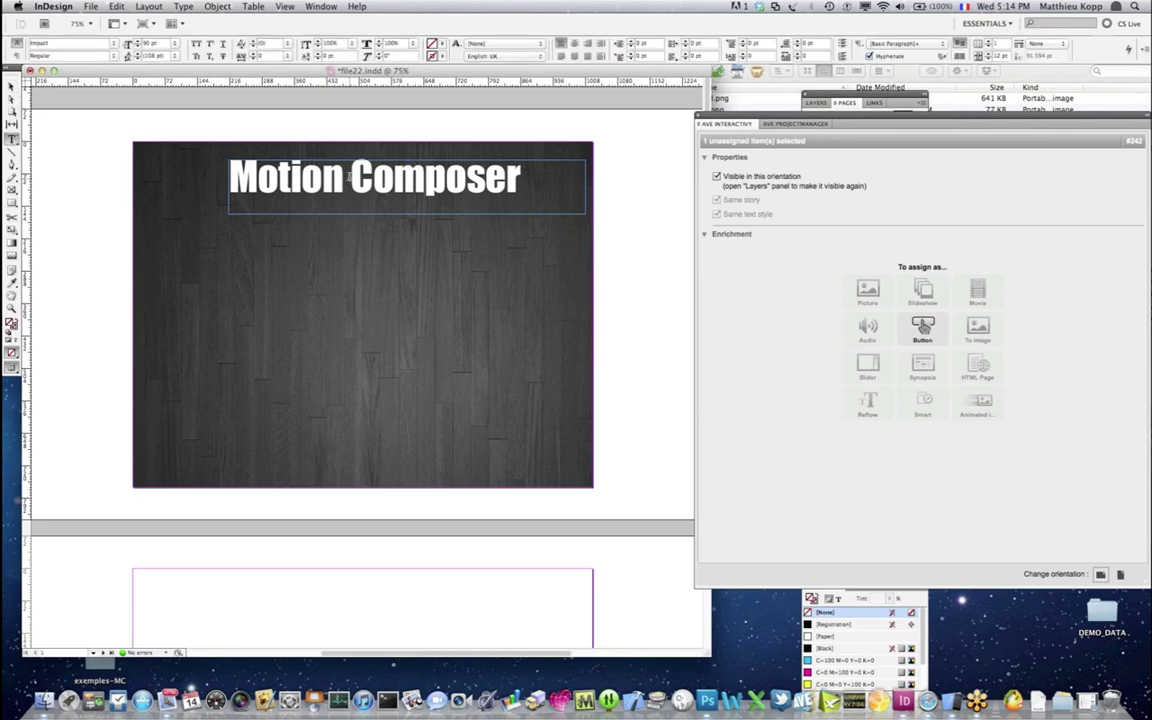
text(-)
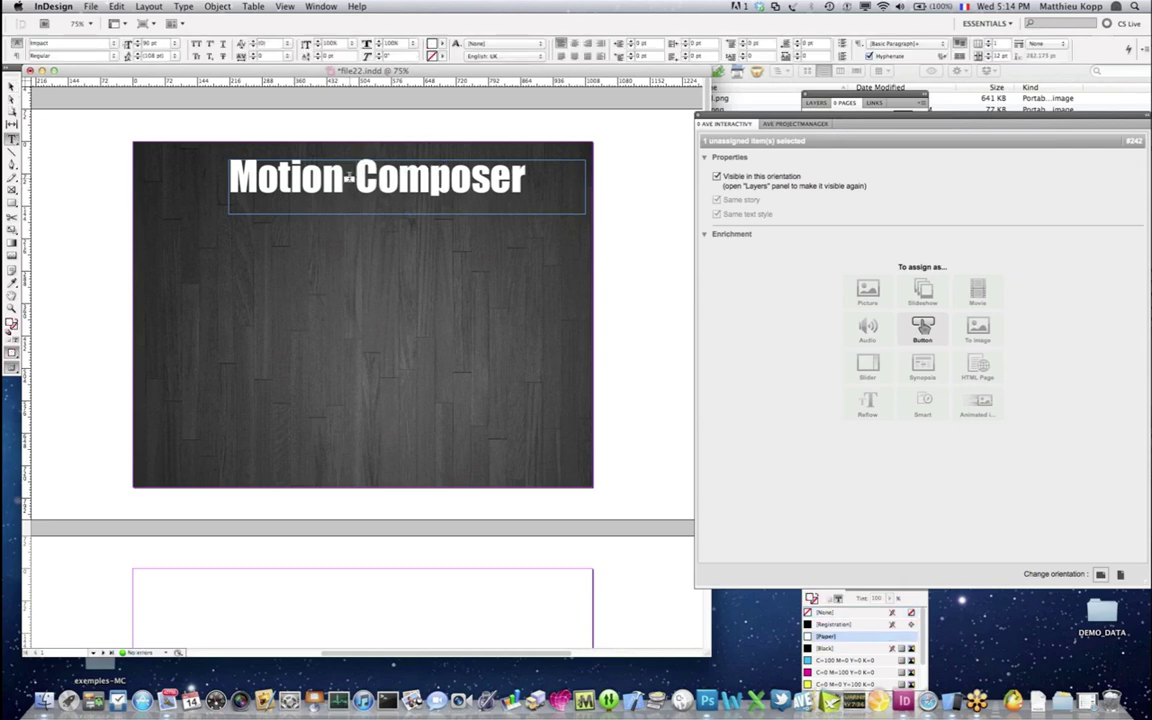
key(BackSpace)
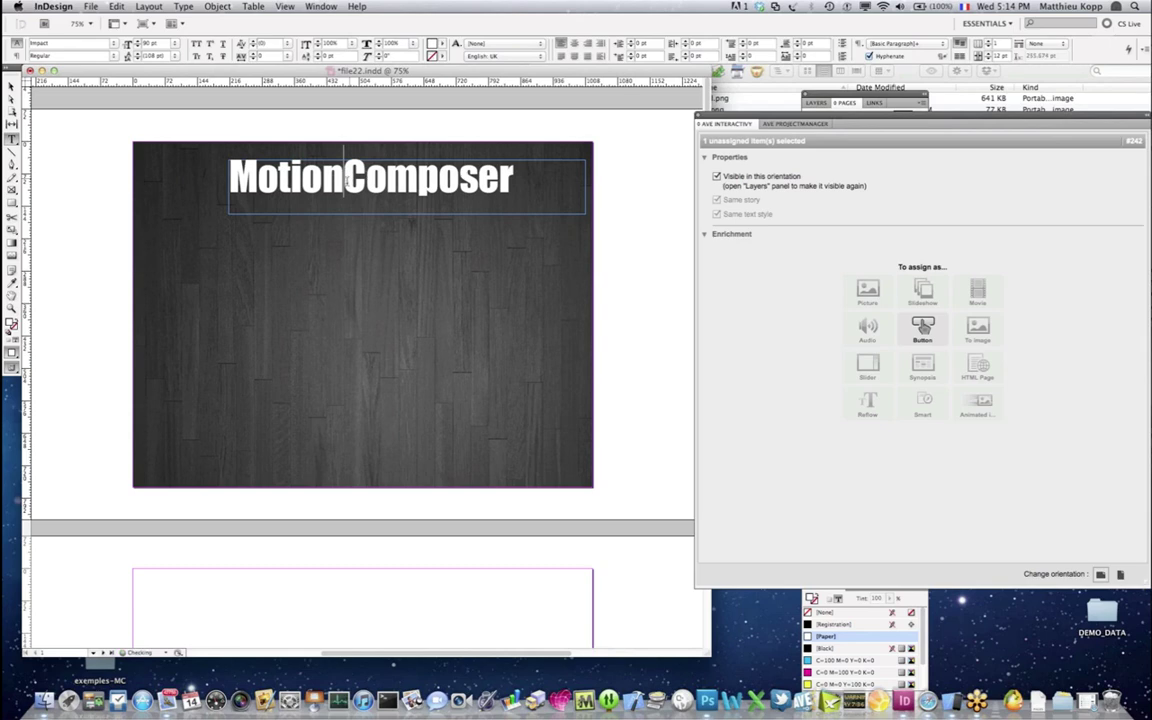
click(527, 178)
text(v2)
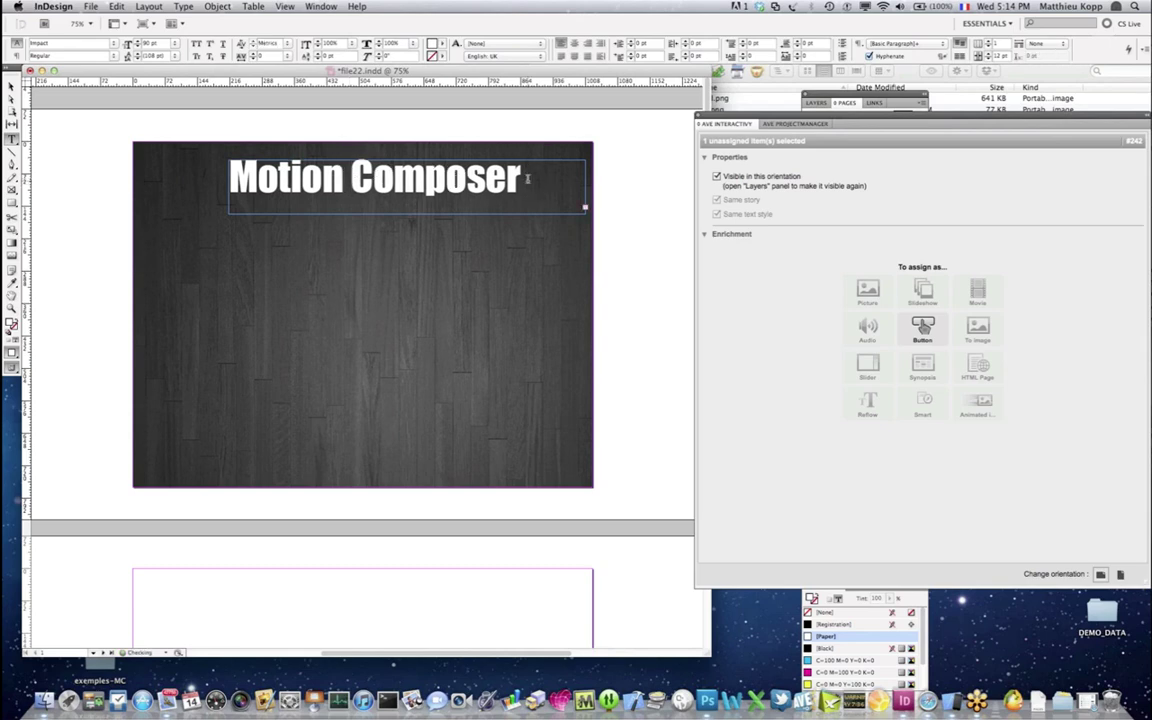
click(10, 86)
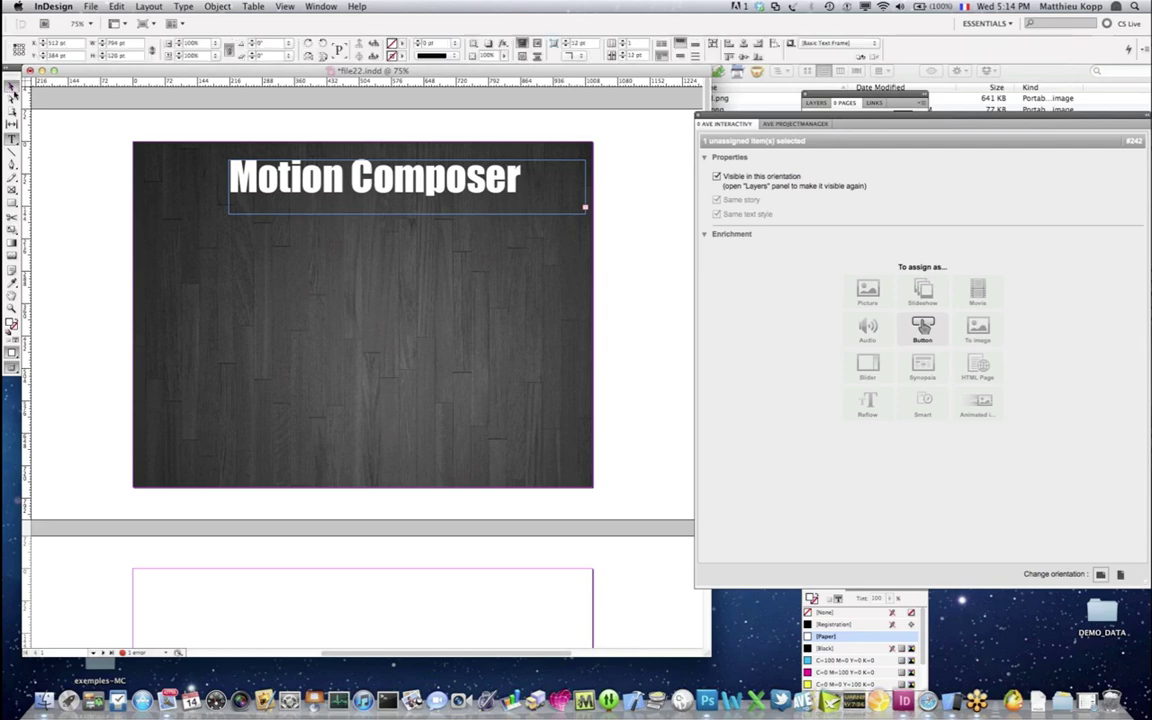
drag(226, 188, 204, 186)
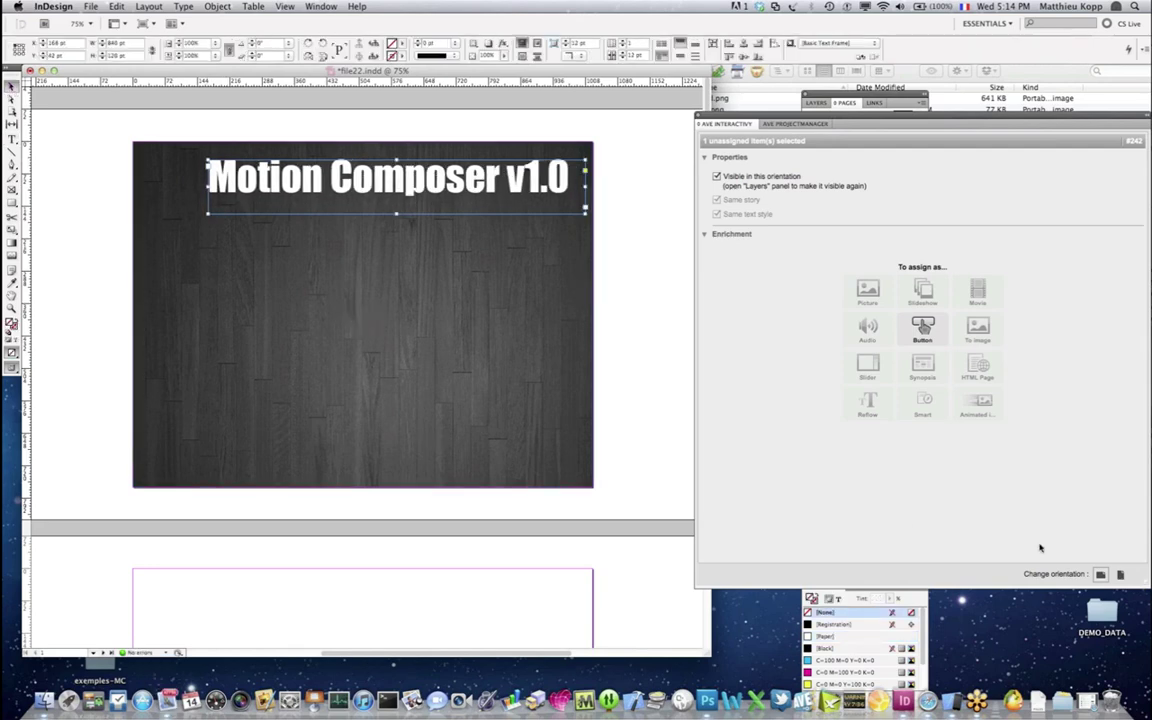
Step: In vertical orientation, widen the title frame to about 830 pt and shift it close to the page's left edge
click(1120, 575)
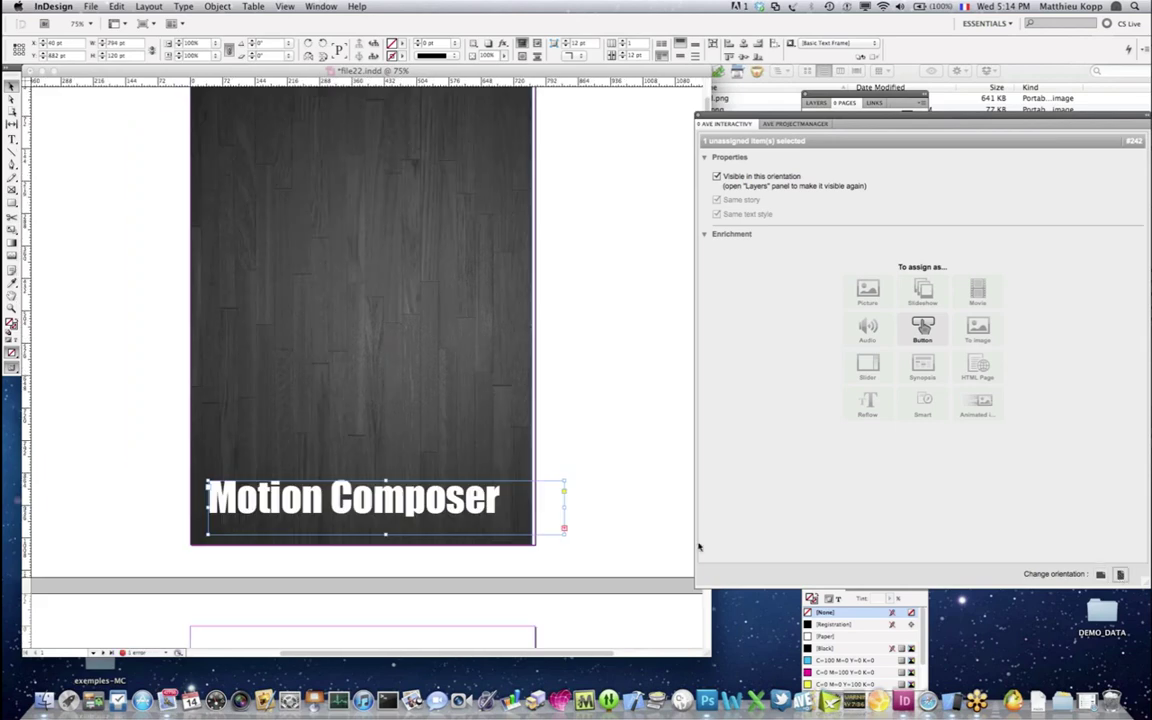
drag(562, 507, 578, 507)
drag(357, 497, 343, 497)
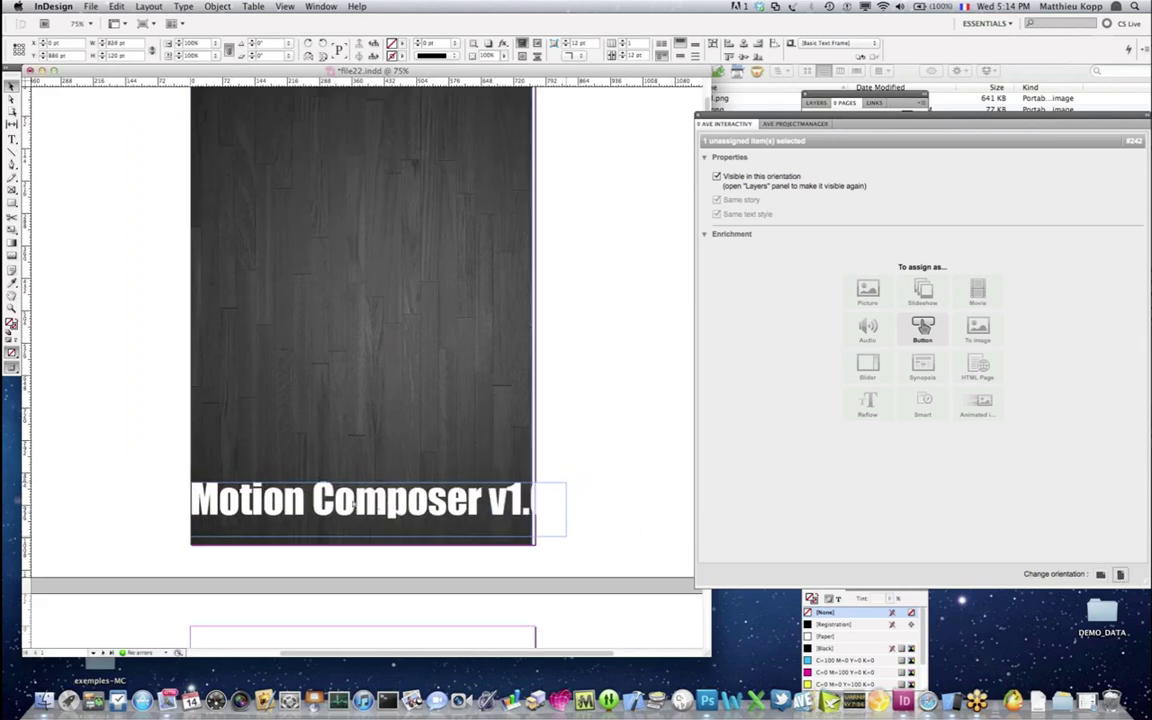
drag(495, 502, 497, 493)
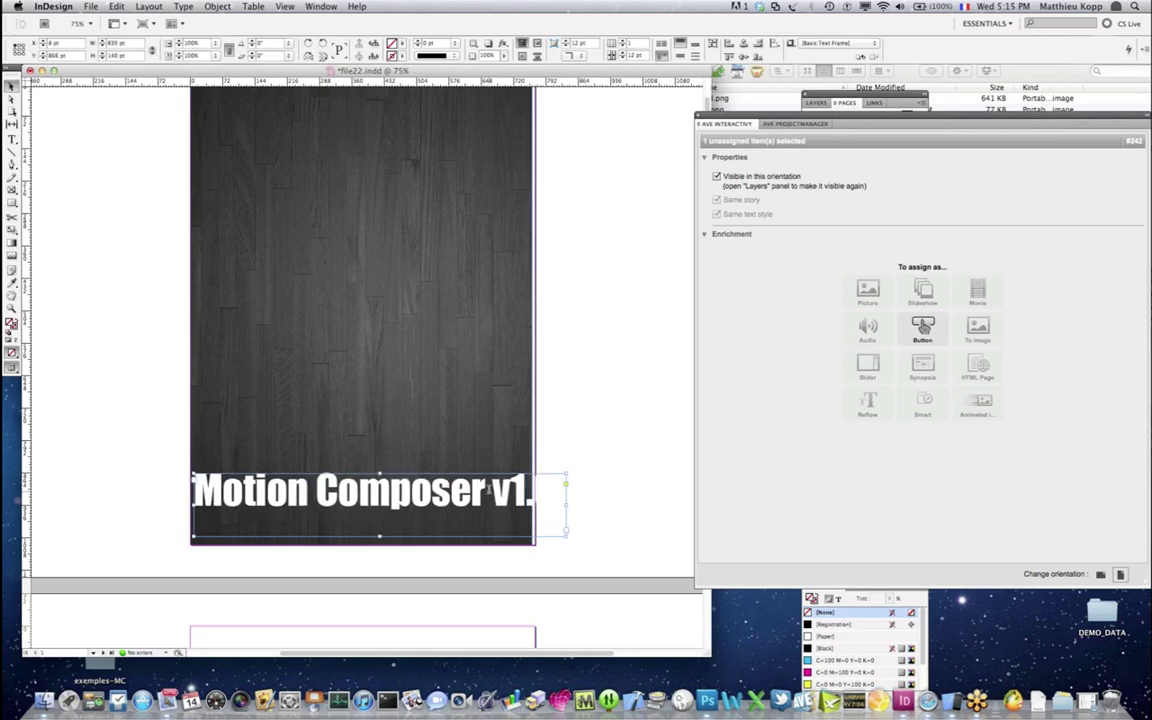
Step: Break the title before "v1.0" and enlarge its frame to fit both lines, about 196 pt high in vertical and 204 pt in horizontal orientation
double_click(494, 492)
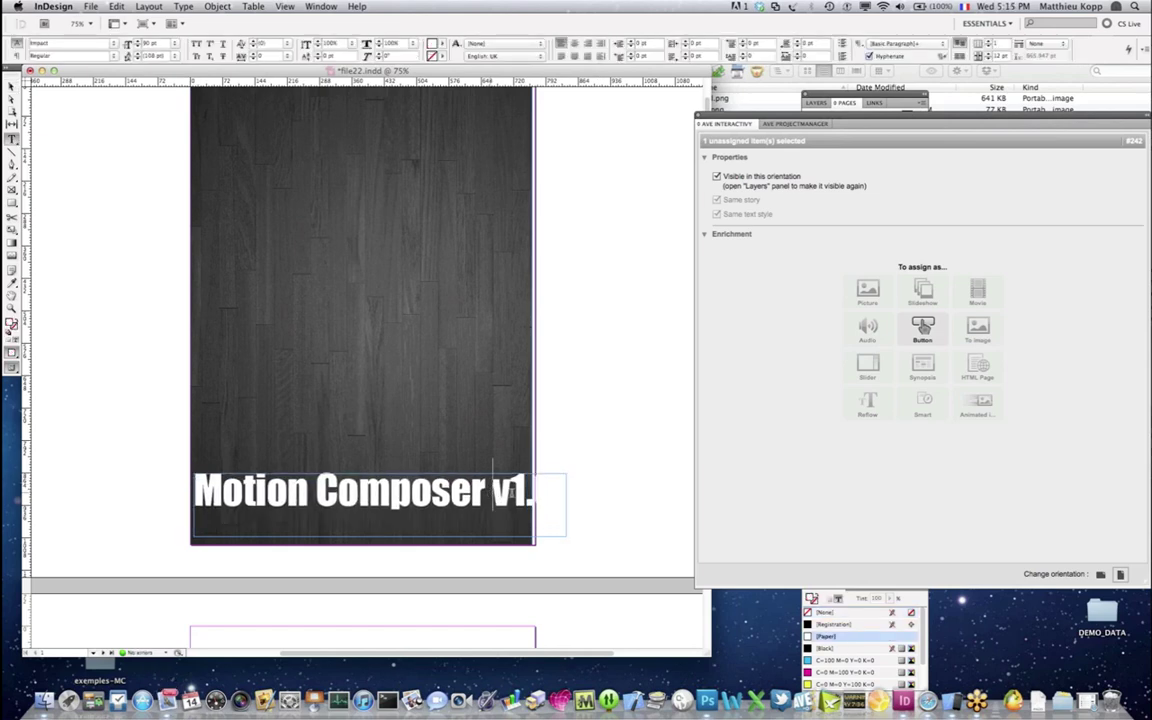
key(Return)
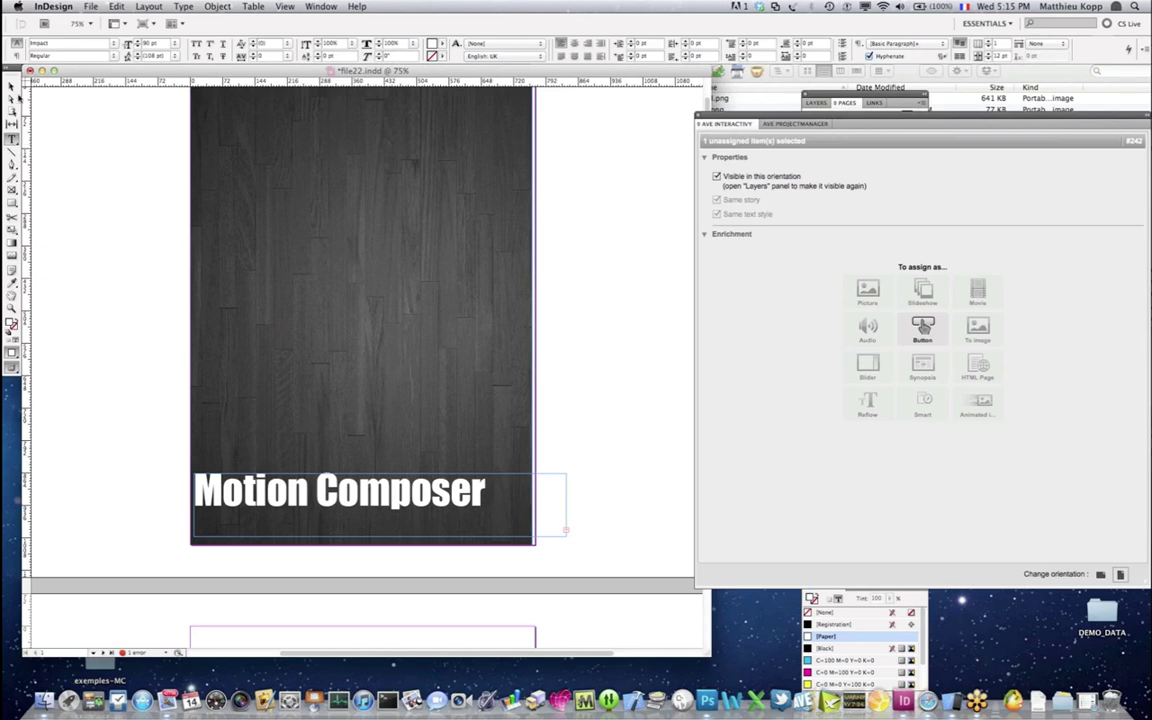
click(14, 86)
key(x)
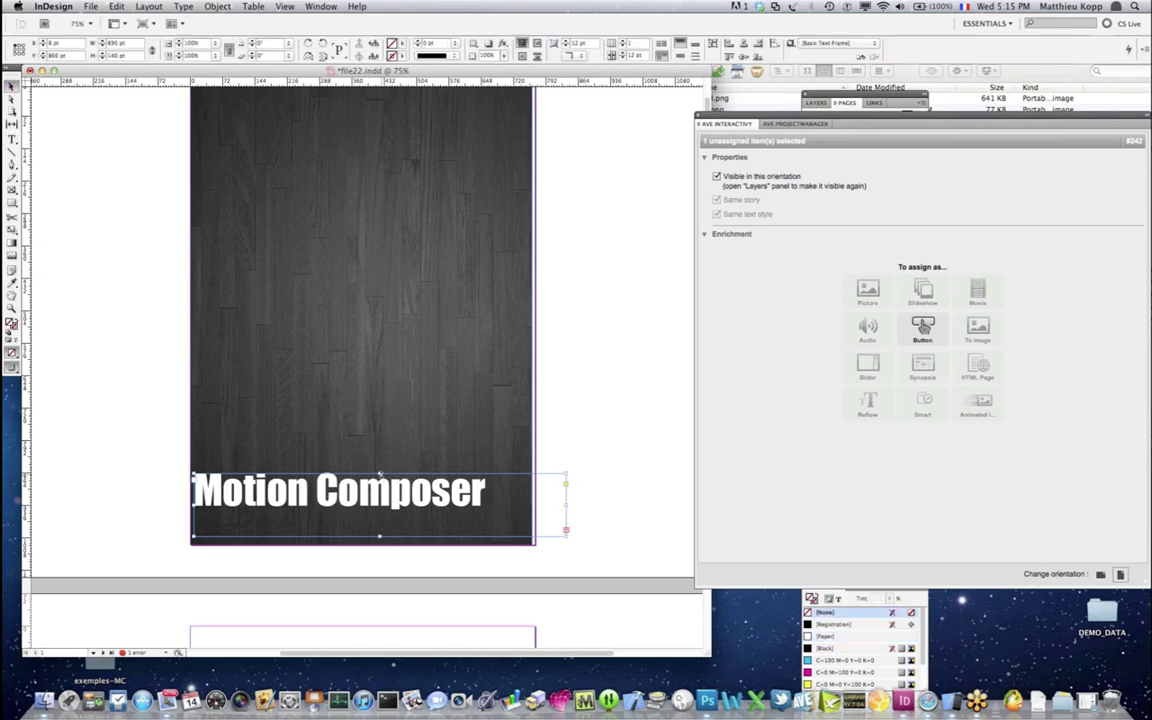
drag(379, 473, 379, 447)
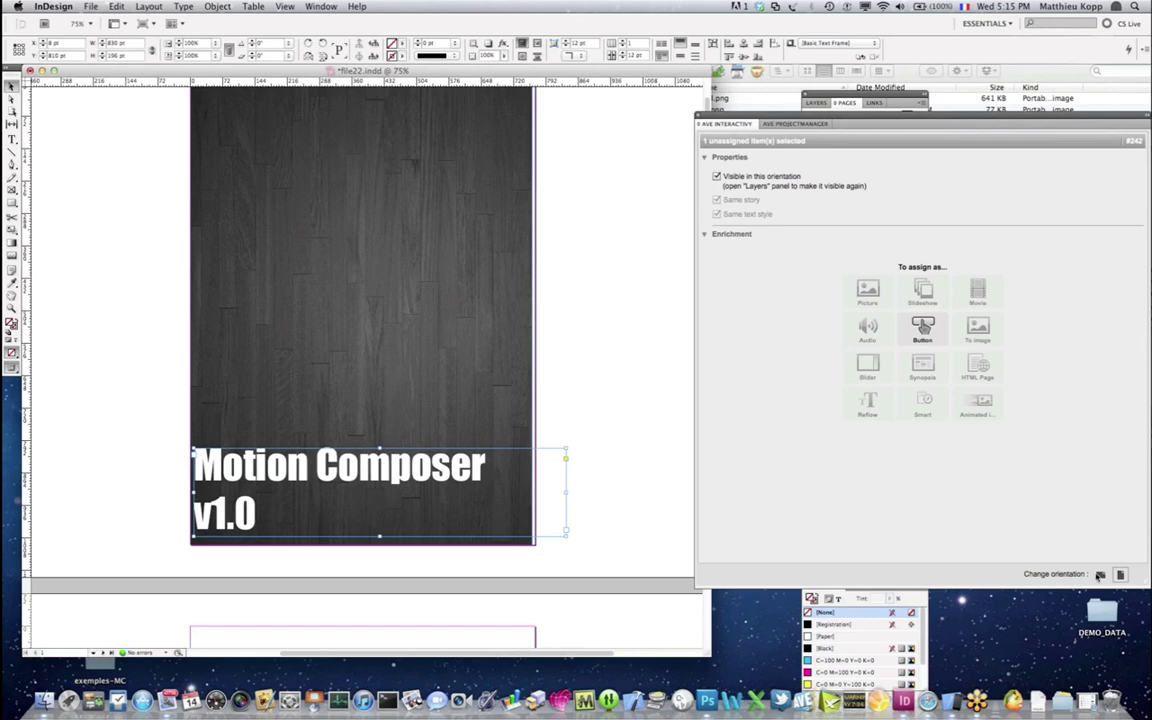
click(1100, 577)
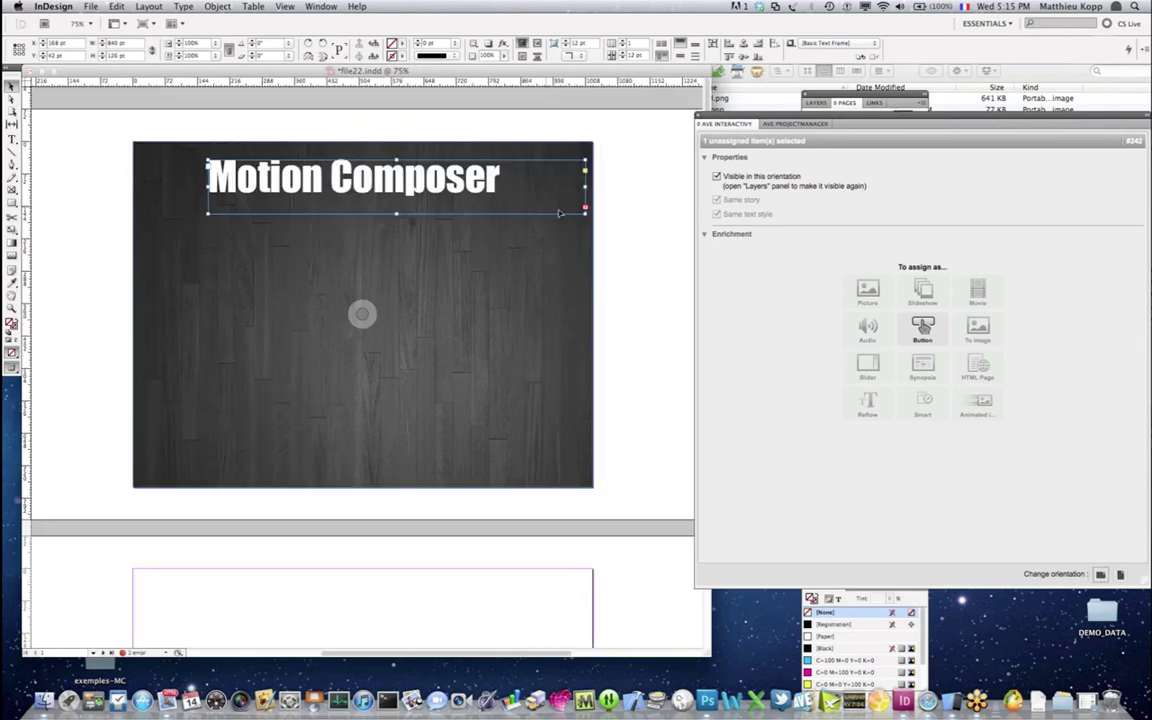
drag(585, 212, 577, 250)
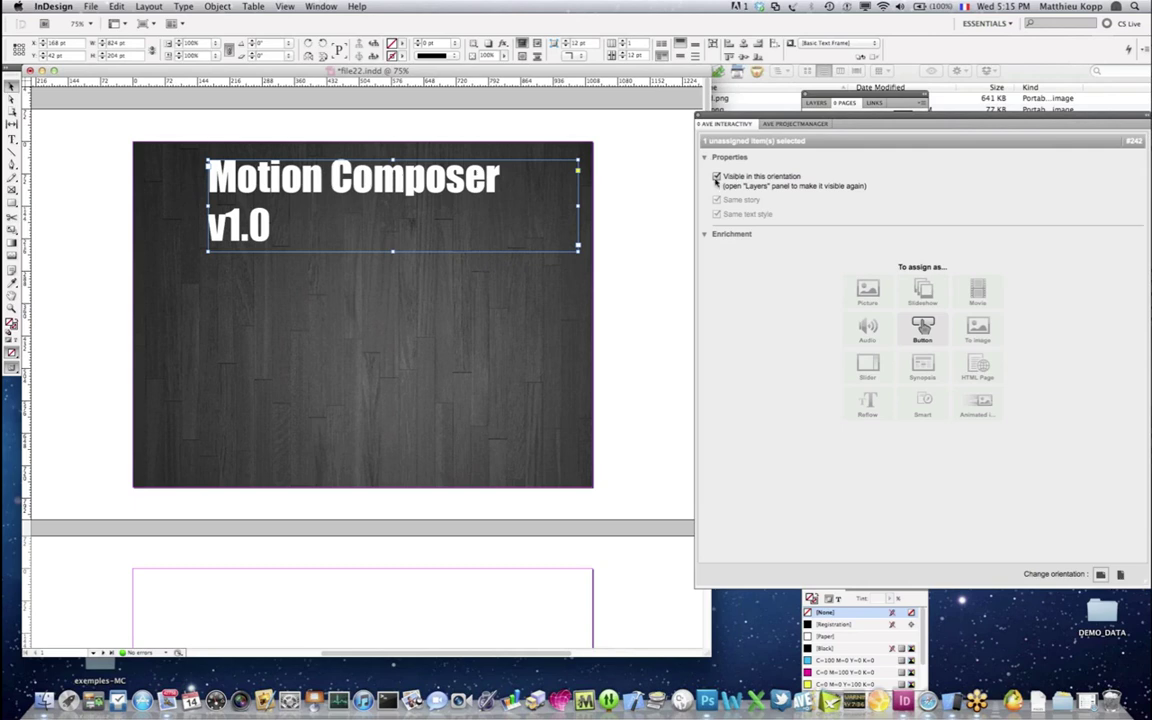
Step: Hide the title frame in horizontal orientation only and compare page 1 with the vertical orientation
drag(750, 123, 717, 118)
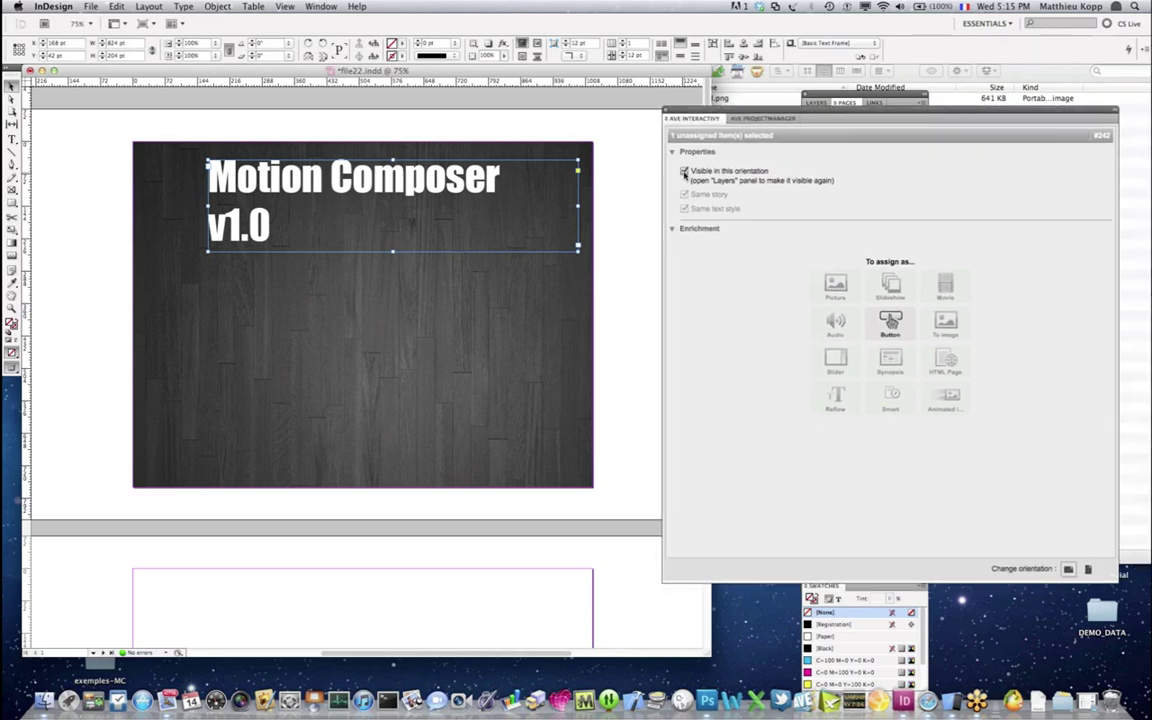
click(684, 172)
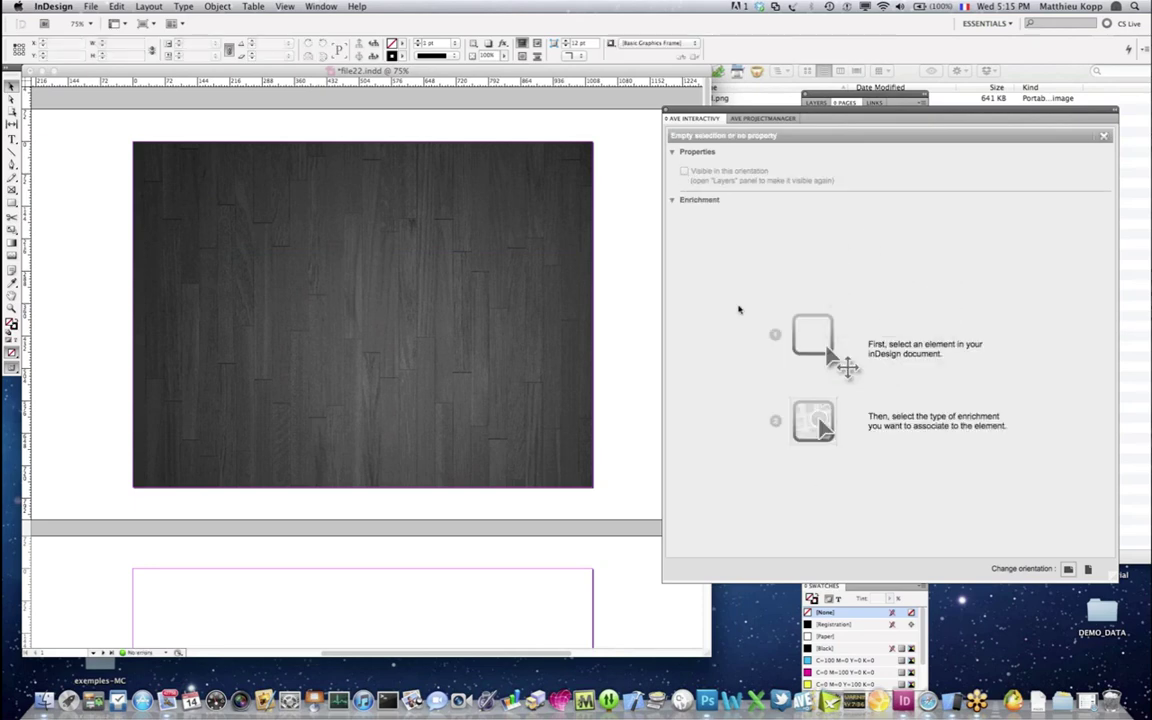
click(1089, 569)
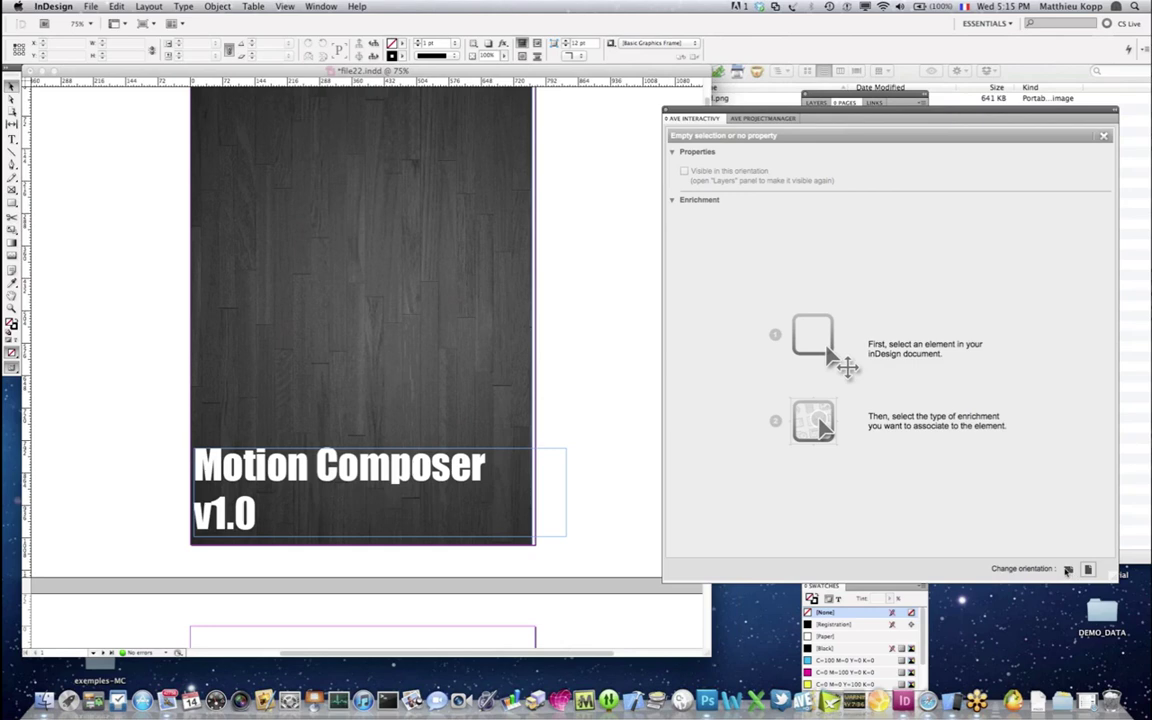
click(1068, 569)
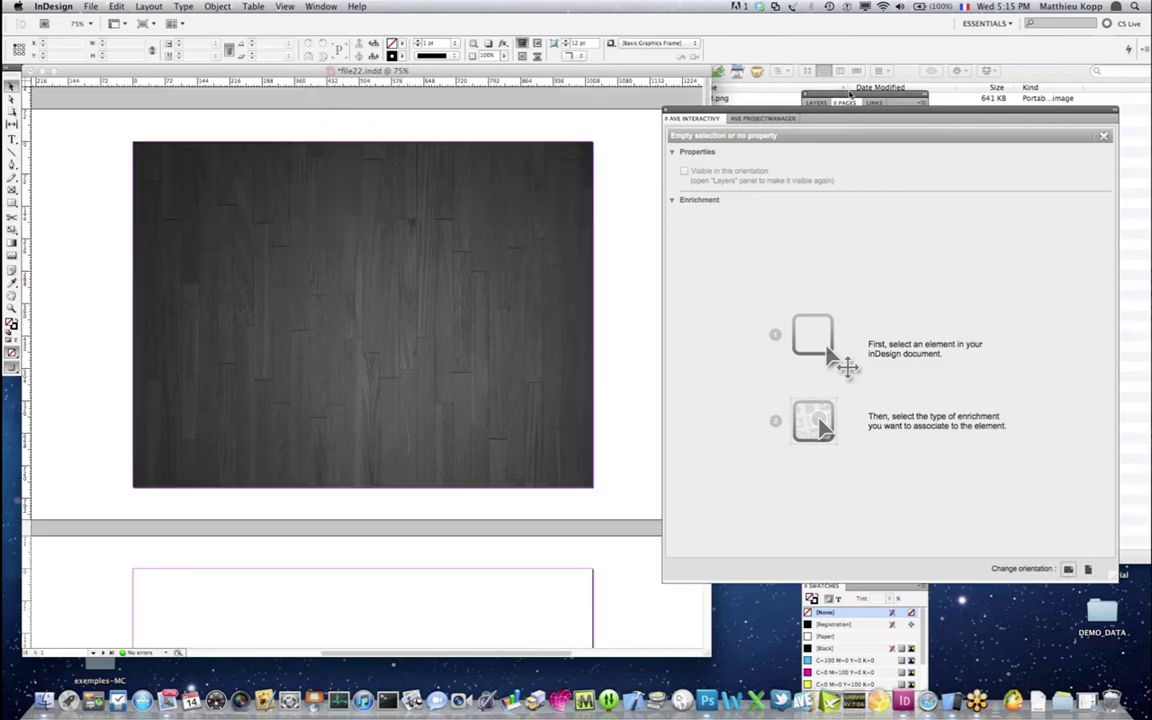
Step: Expand Layer 1 and make the hidden Motion Composer title visible again in horizontal orientation
click(820, 104)
click(818, 104)
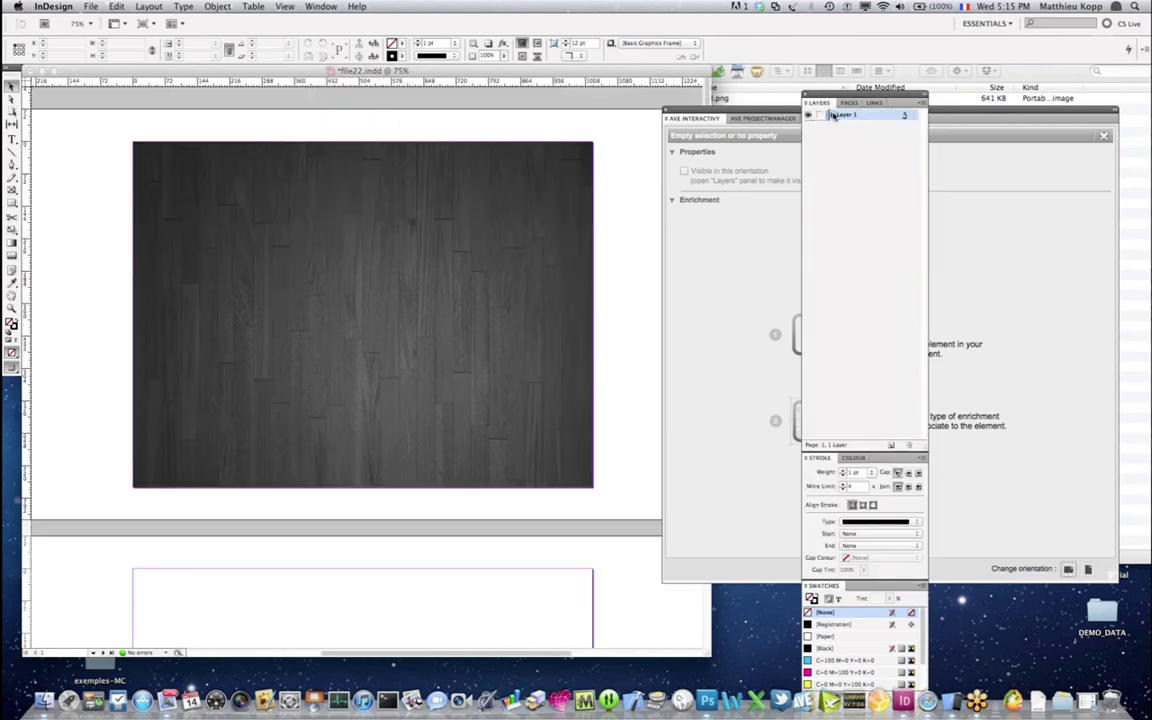
click(830, 115)
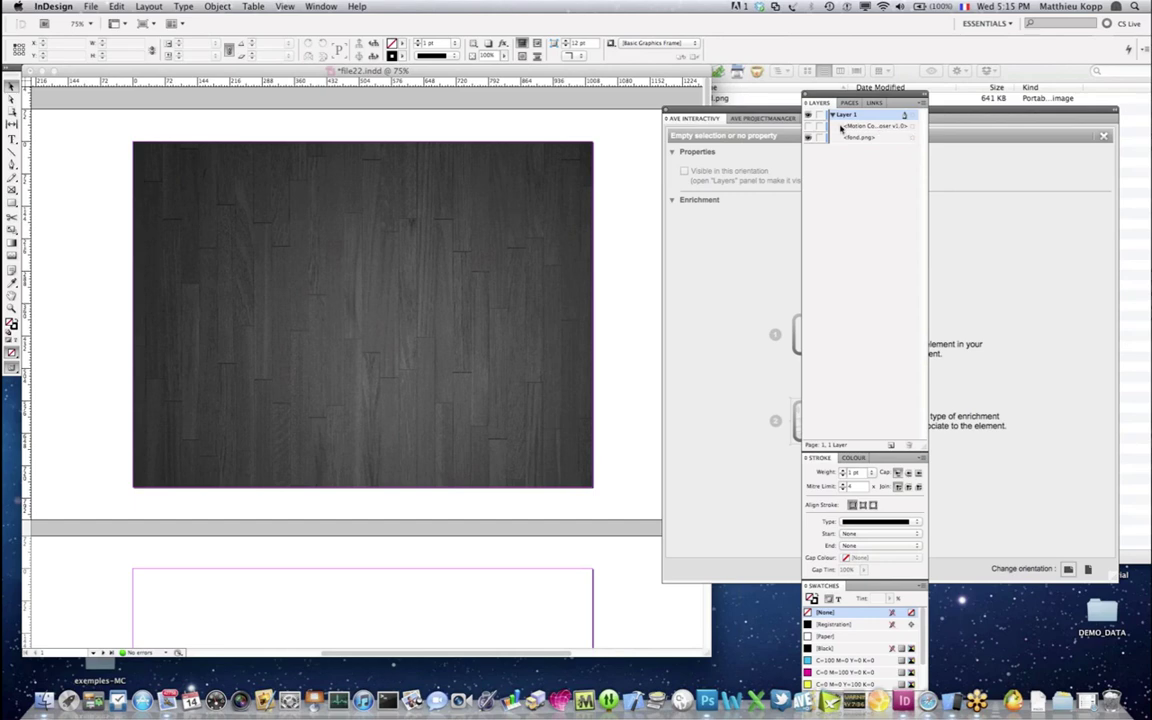
click(809, 126)
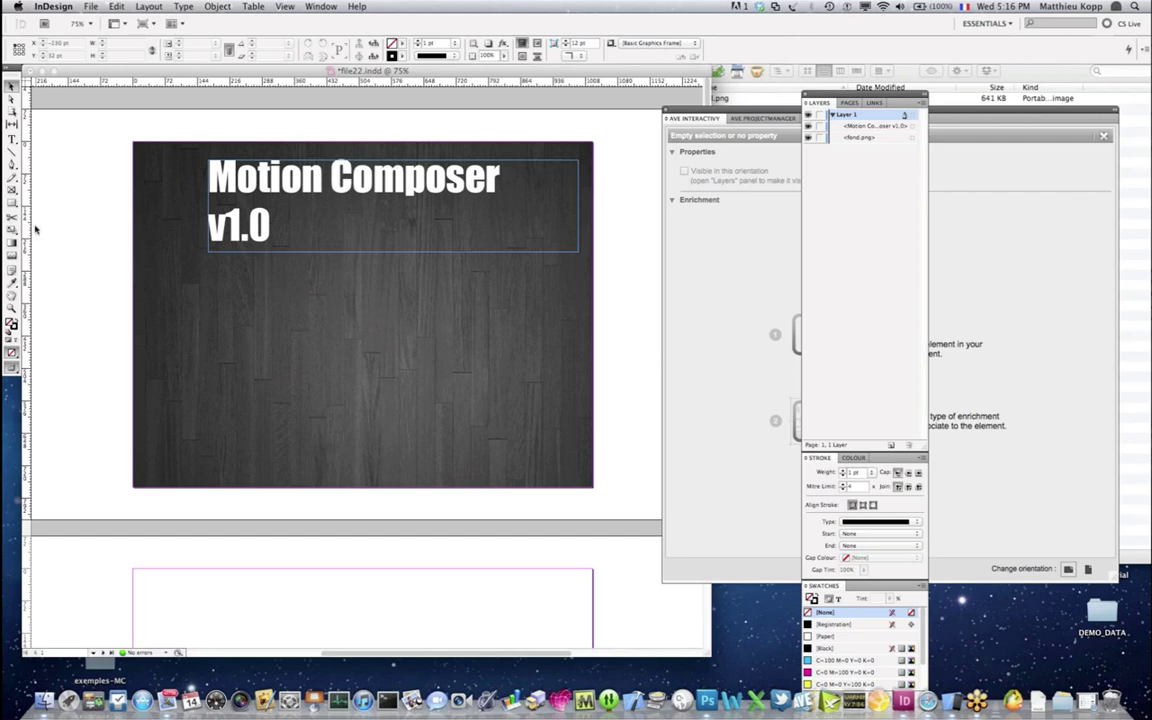
Step: Draw a rectangular placeholder frame below the title on page 1 and size it to 800 x 400 pt
click(11, 189)
drag(155, 266, 559, 443)
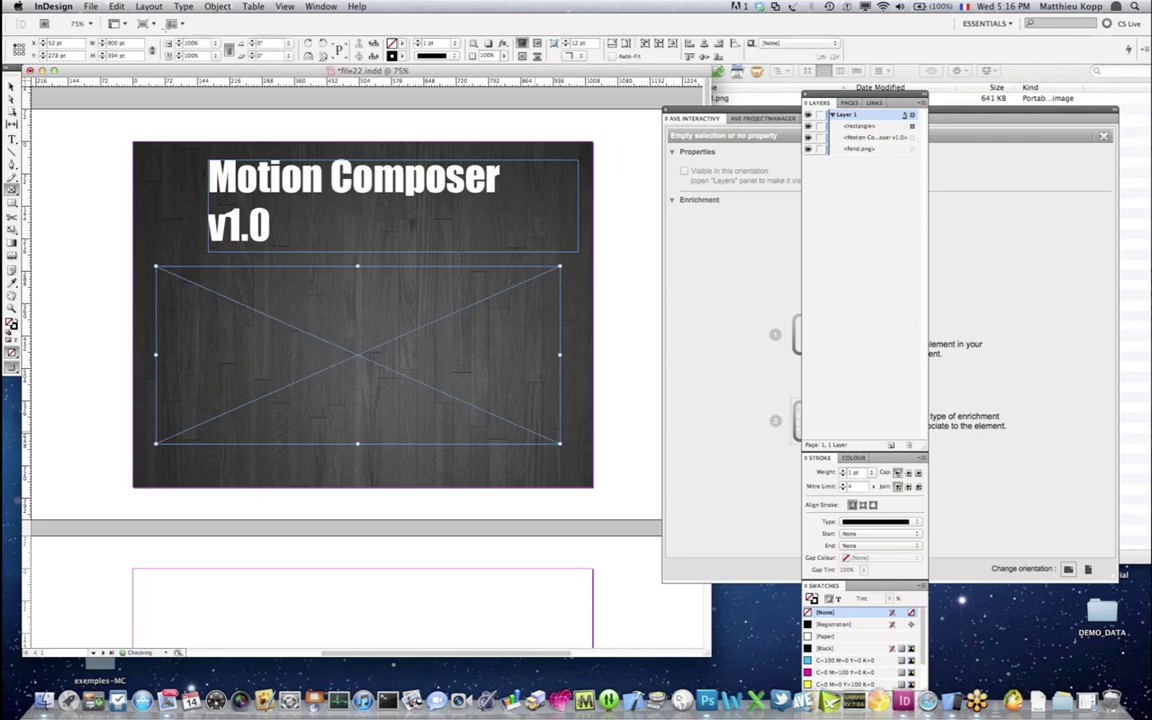
double_click(112, 43)
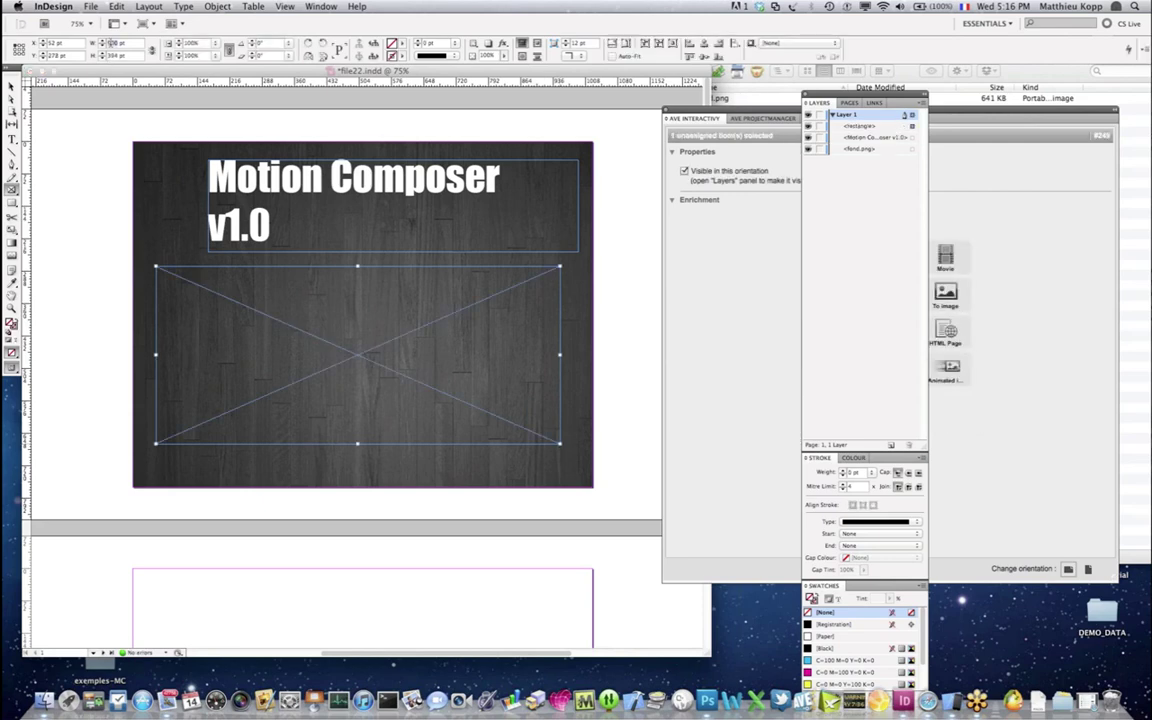
text(400)
key(Return)
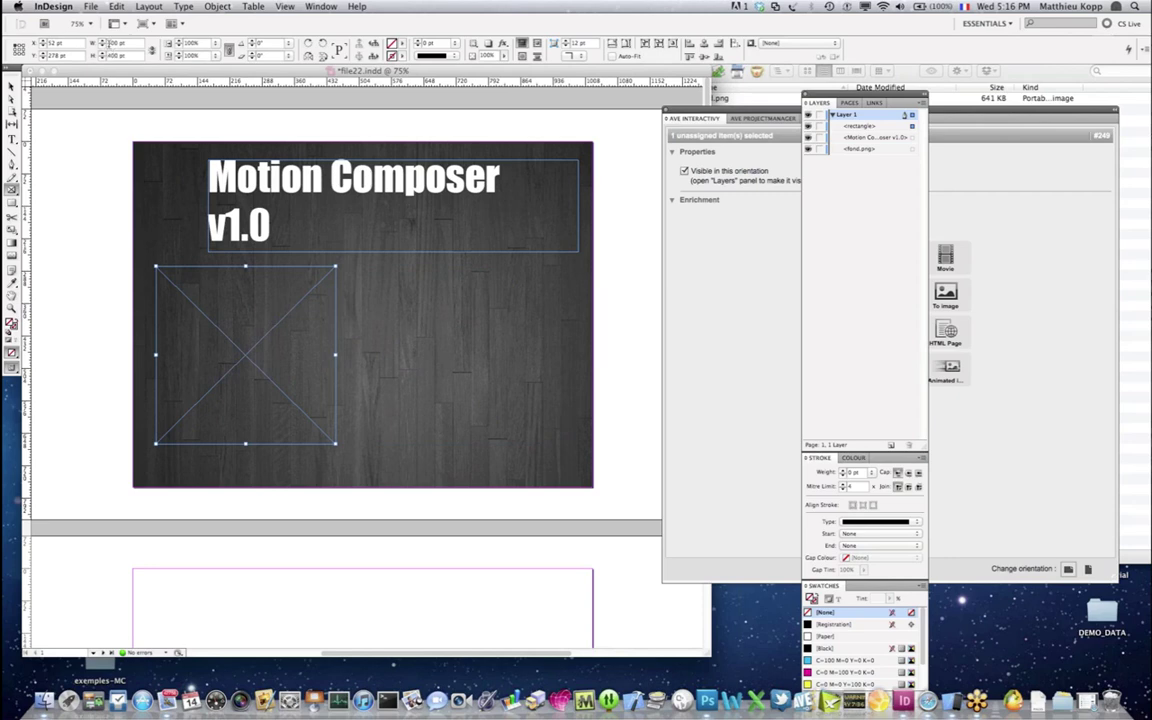
key(Return)
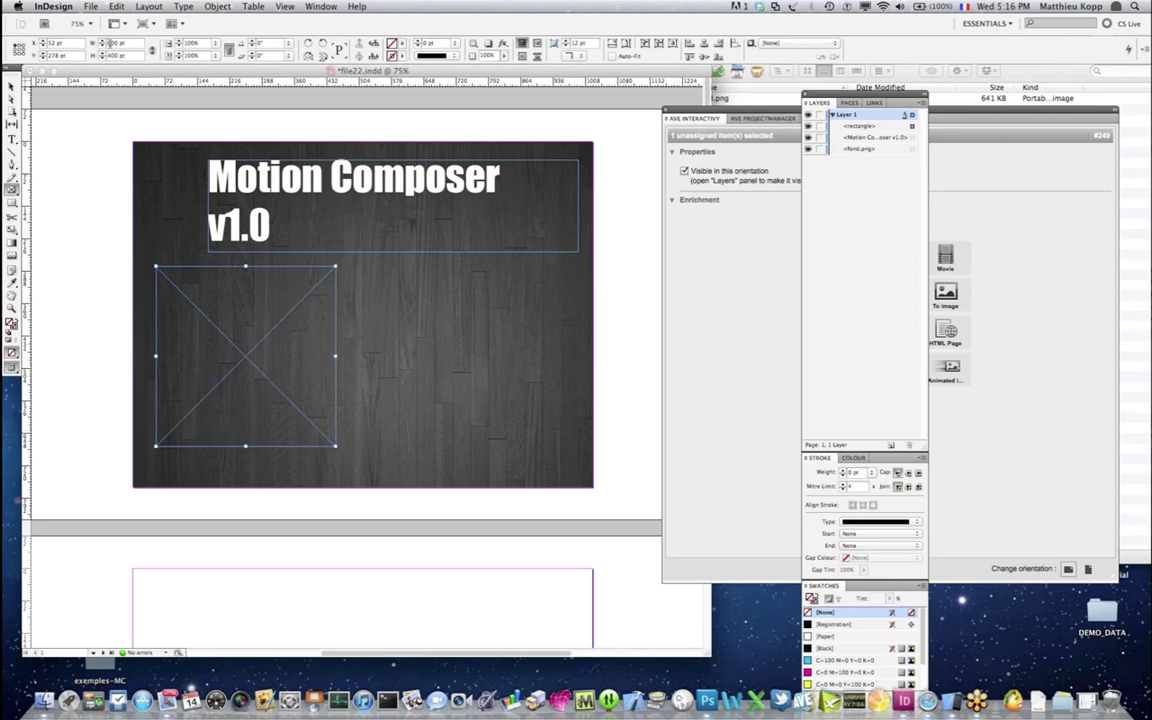
key(Return)
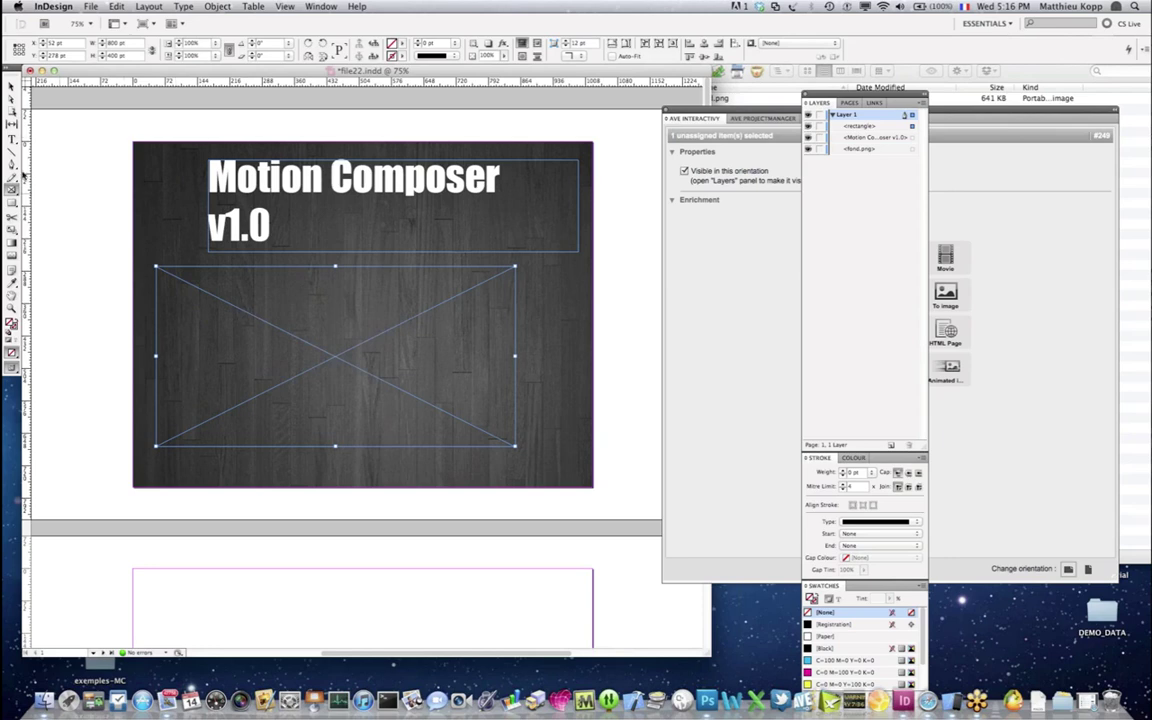
Step: Switch to Finder and open the exemple2 folder inside exemples-MC on the Desktop
click(50, 688)
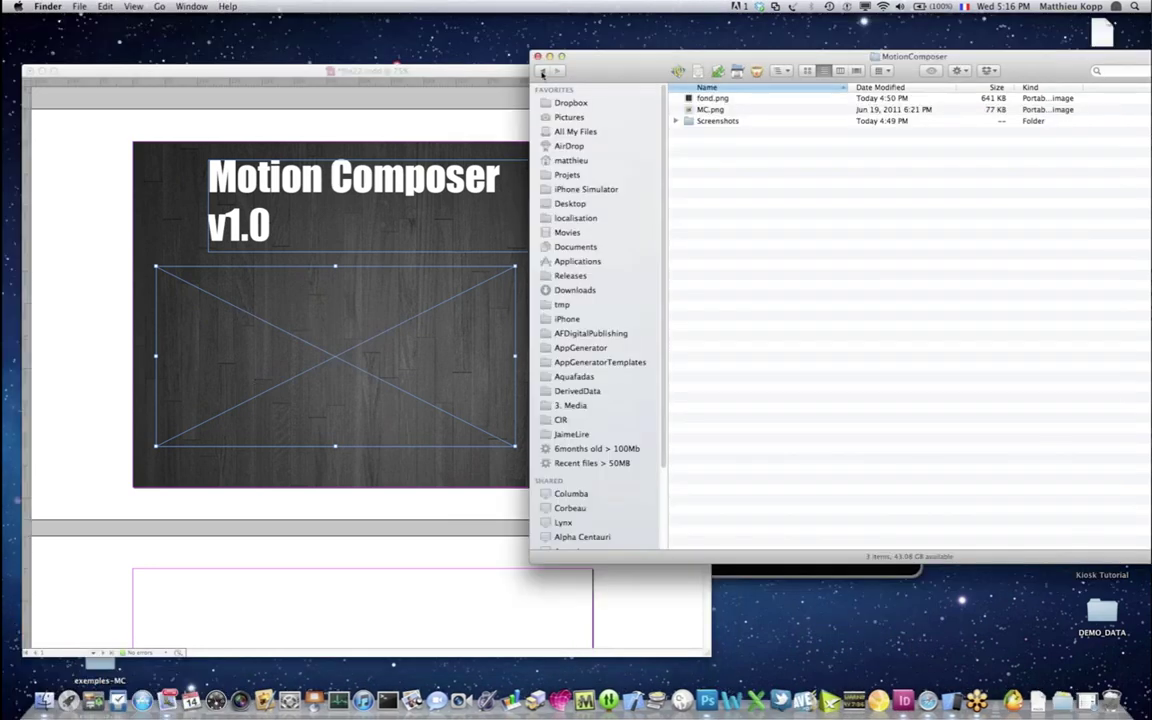
key(super+Up)
click(720, 145)
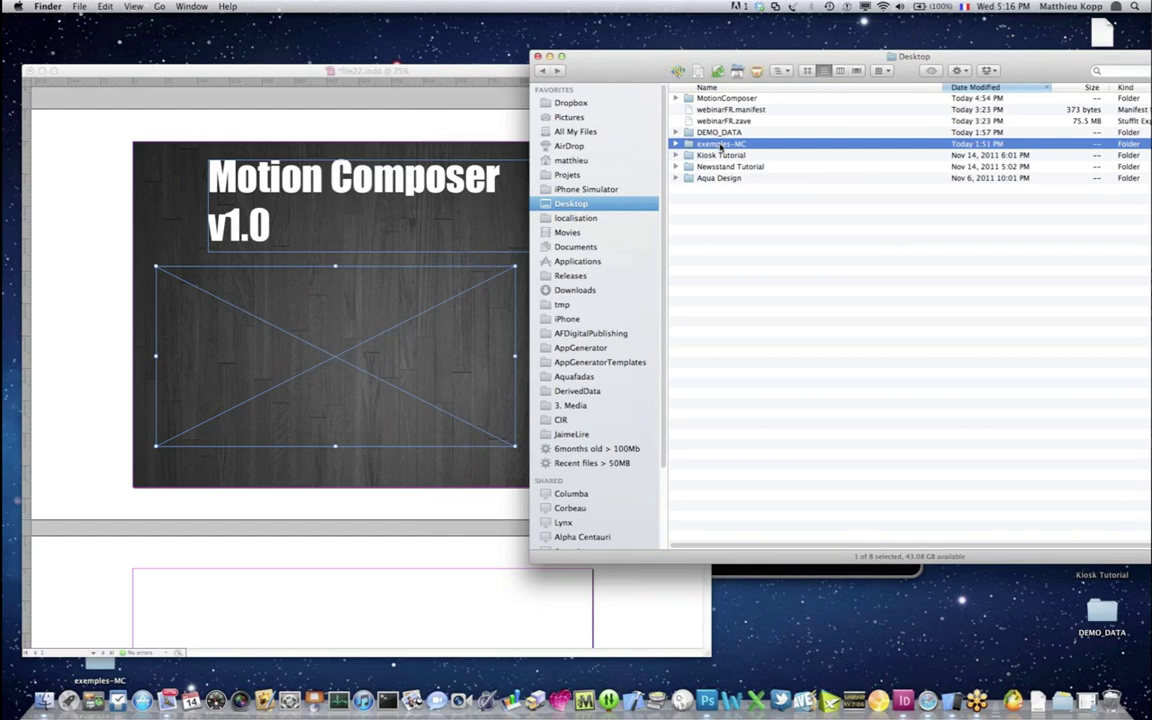
double_click(720, 145)
double_click(710, 109)
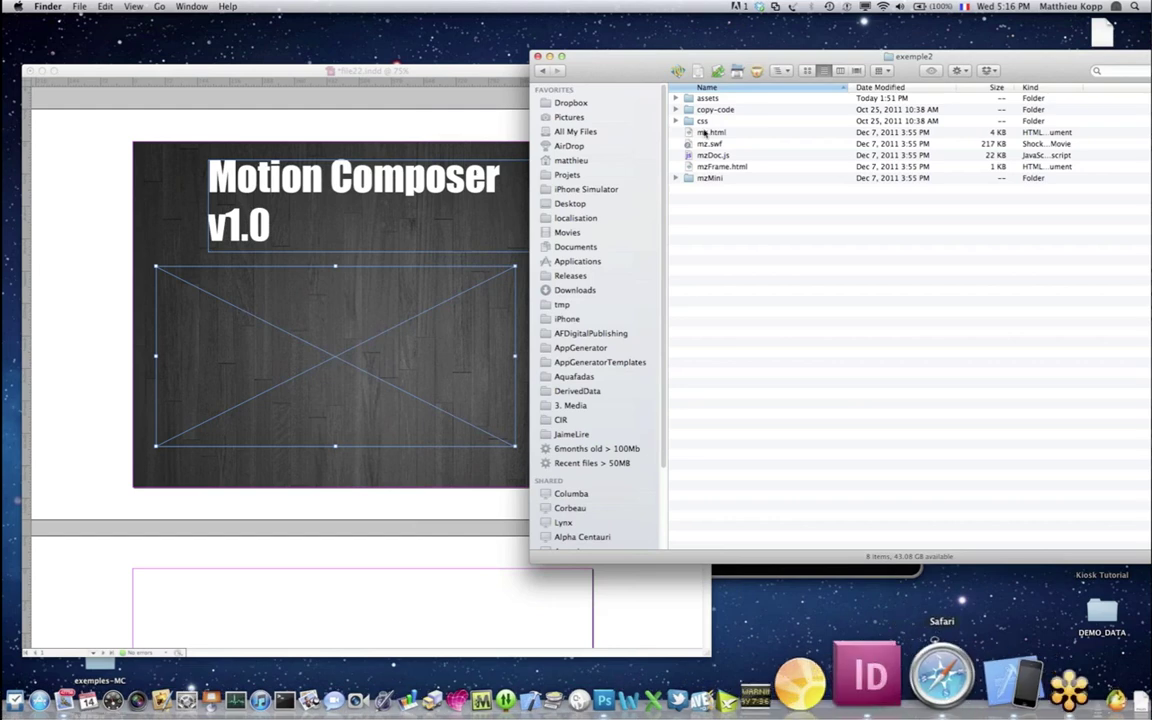
Step: Preview mzFrame.html in Safari, shrink the browser window, and close it
drag(706, 133, 929, 690)
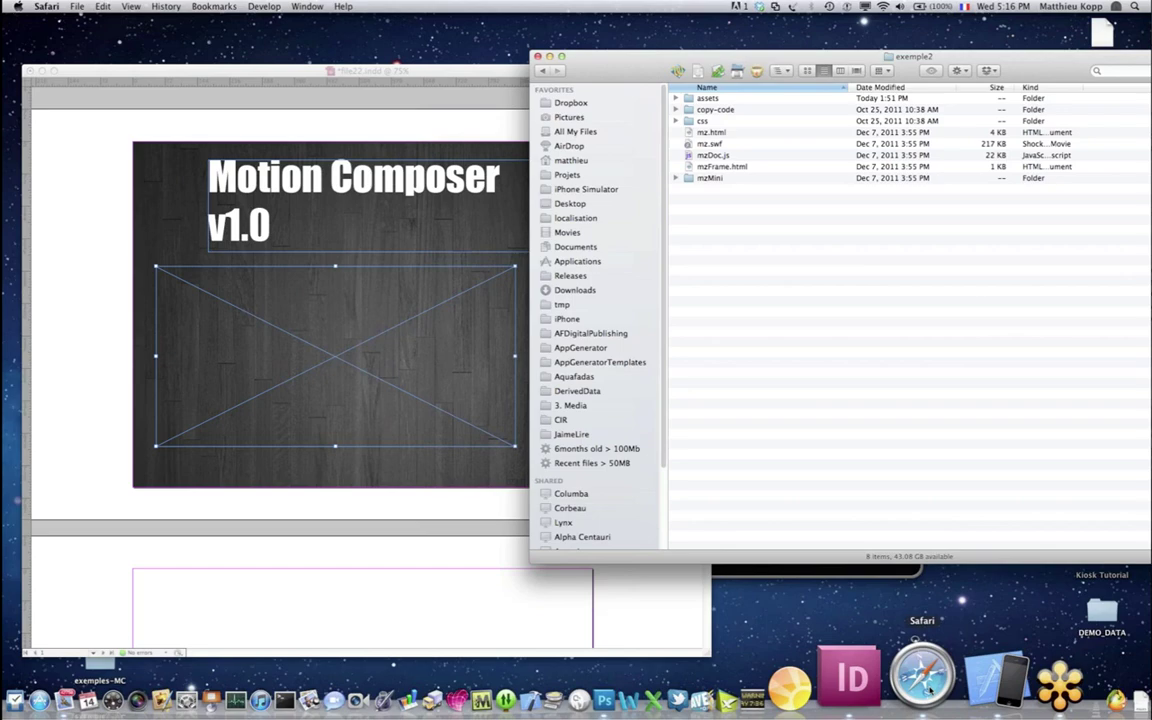
click(695, 237)
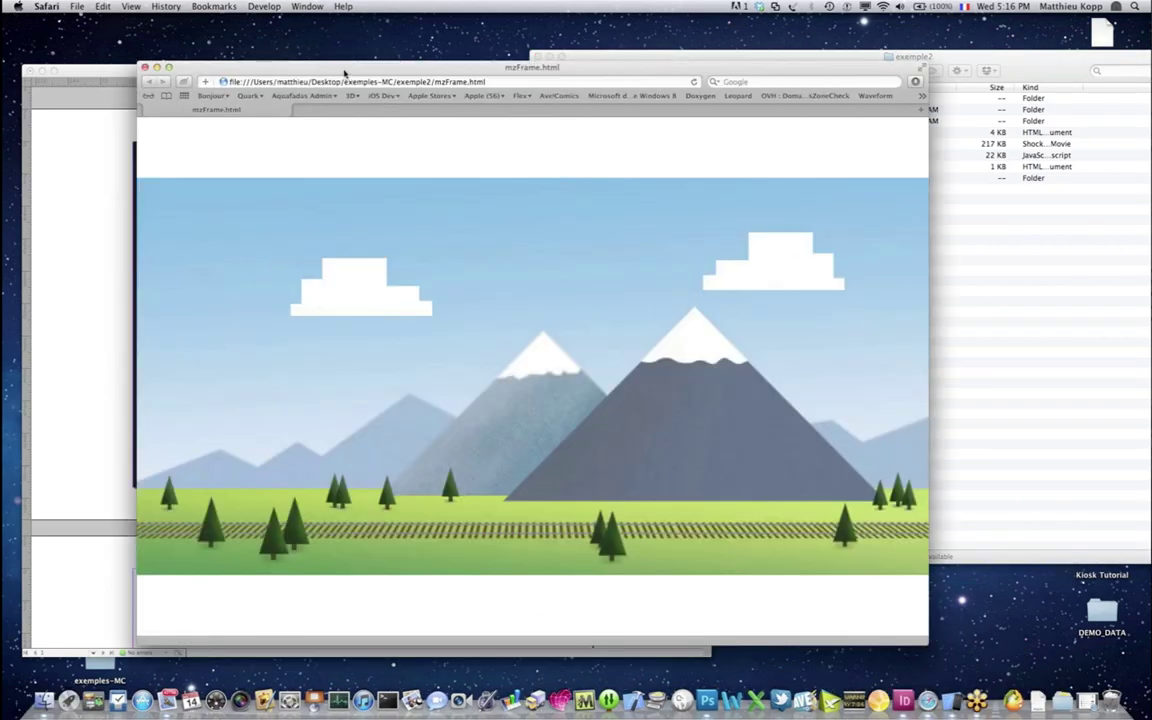
drag(344, 72, 345, 46)
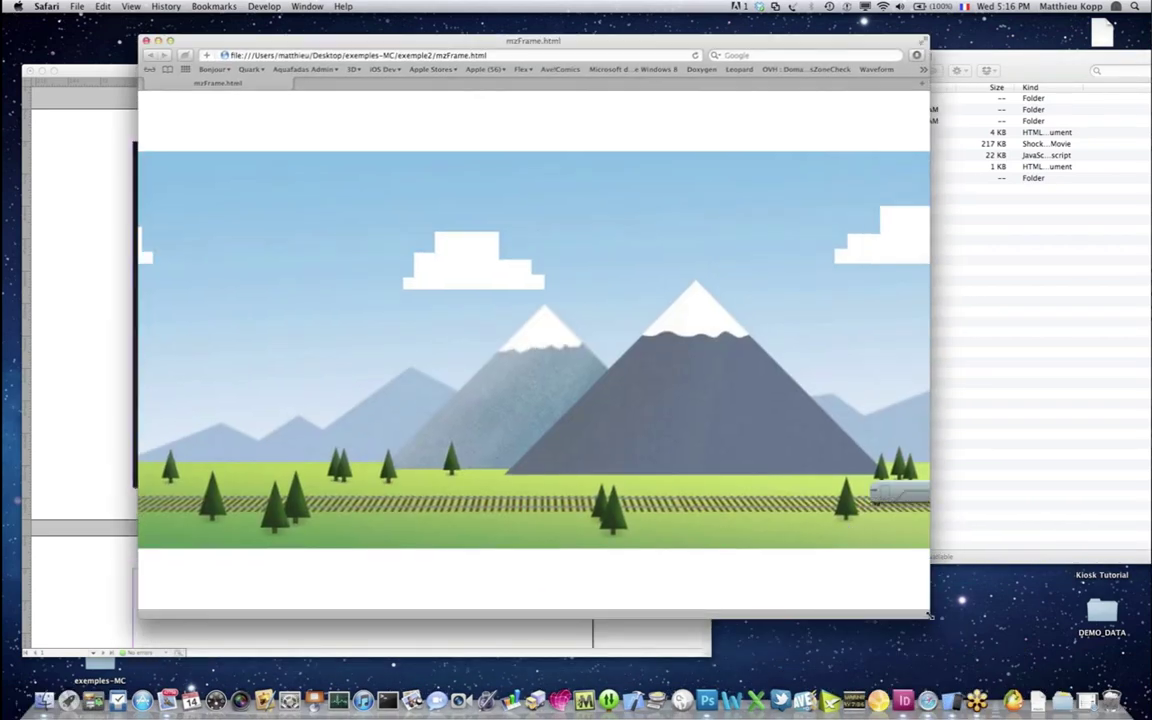
drag(928, 615, 675, 405)
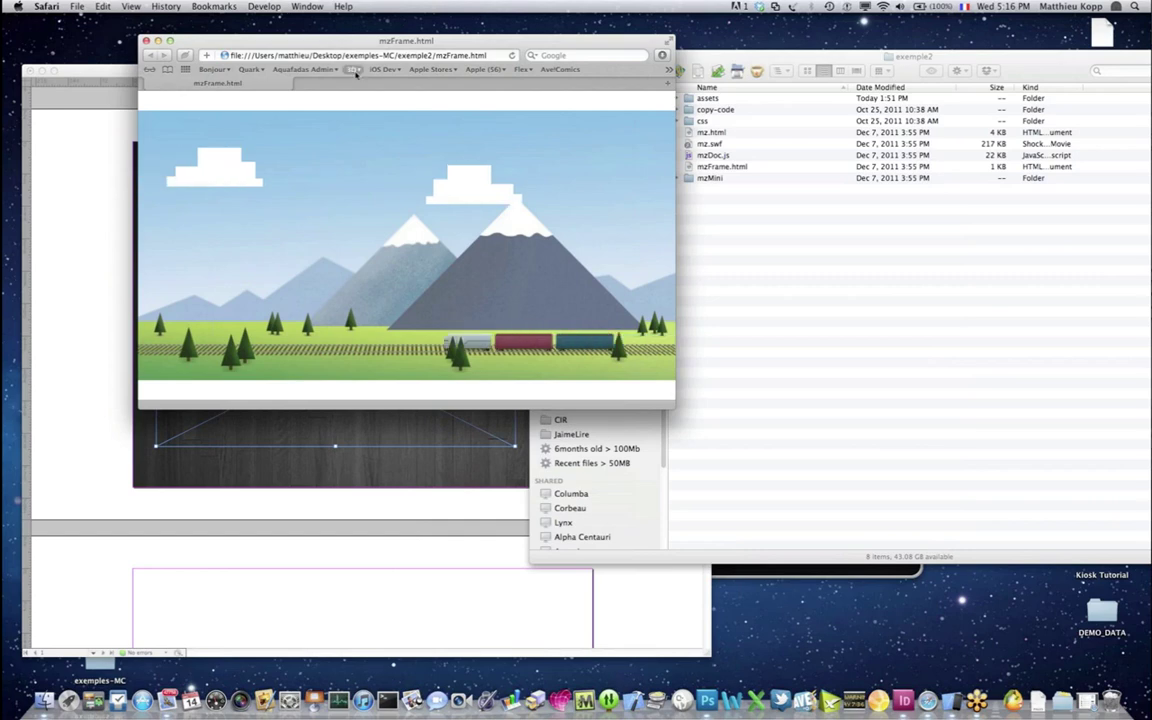
click(145, 40)
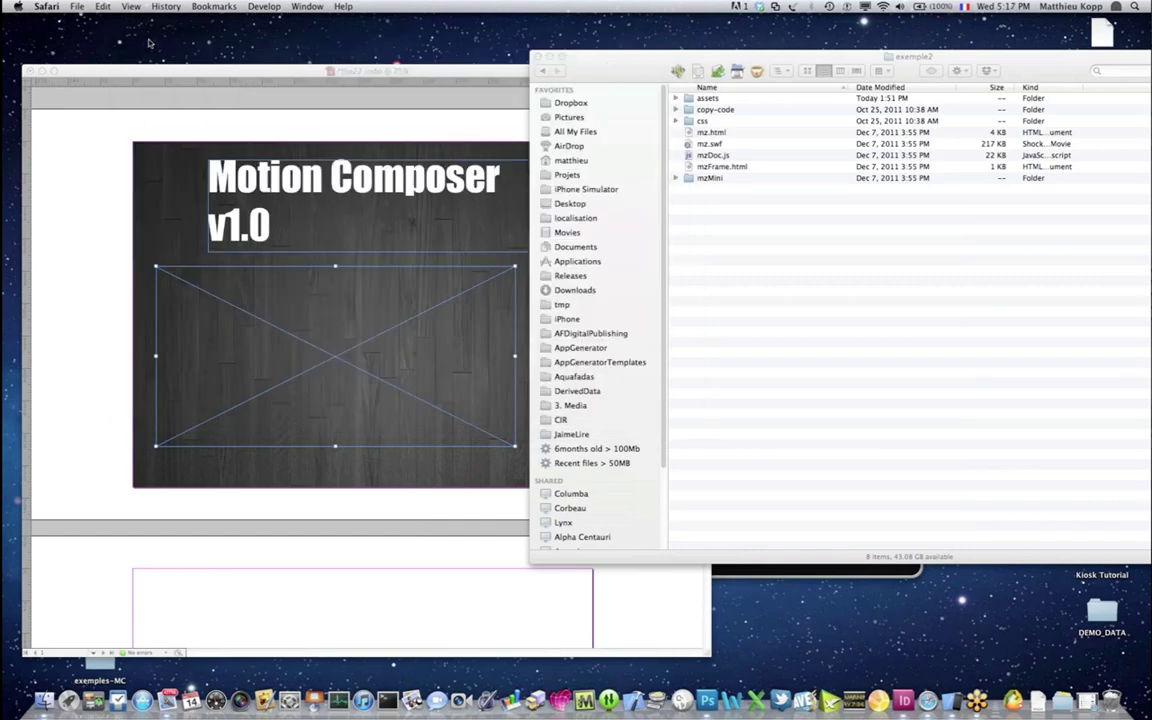
Step: Return to InDesign and assign the placeholder frame below the title as an HTML Page
click(231, 71)
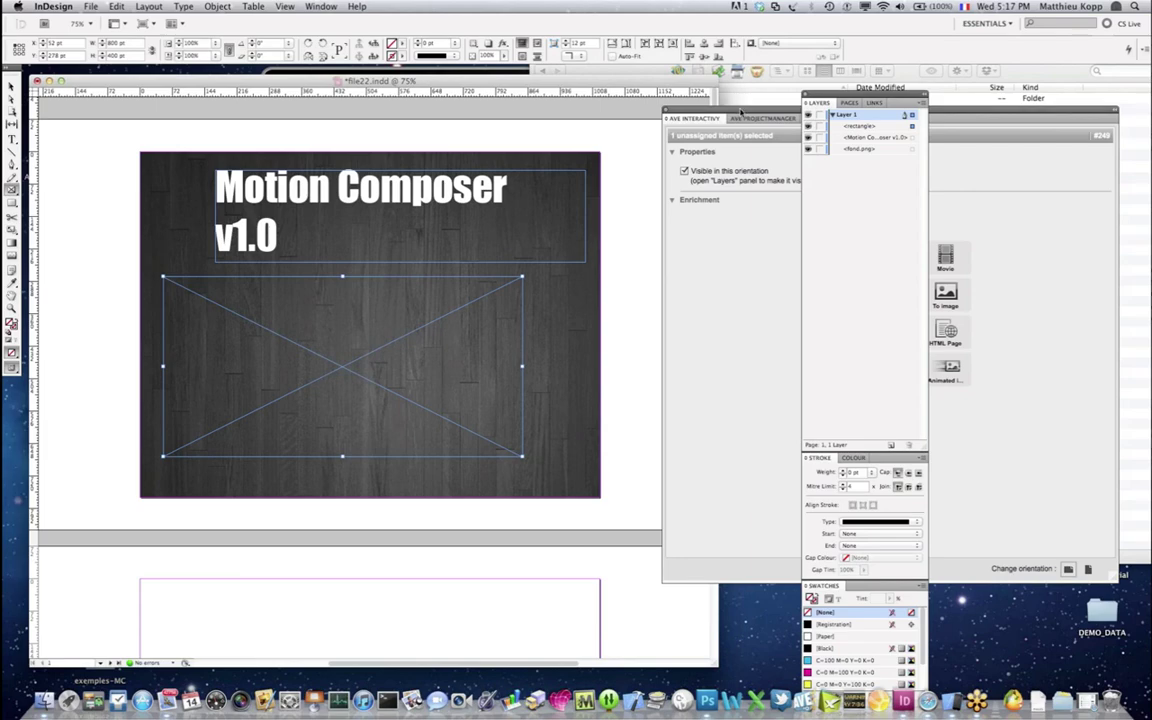
click(740, 112)
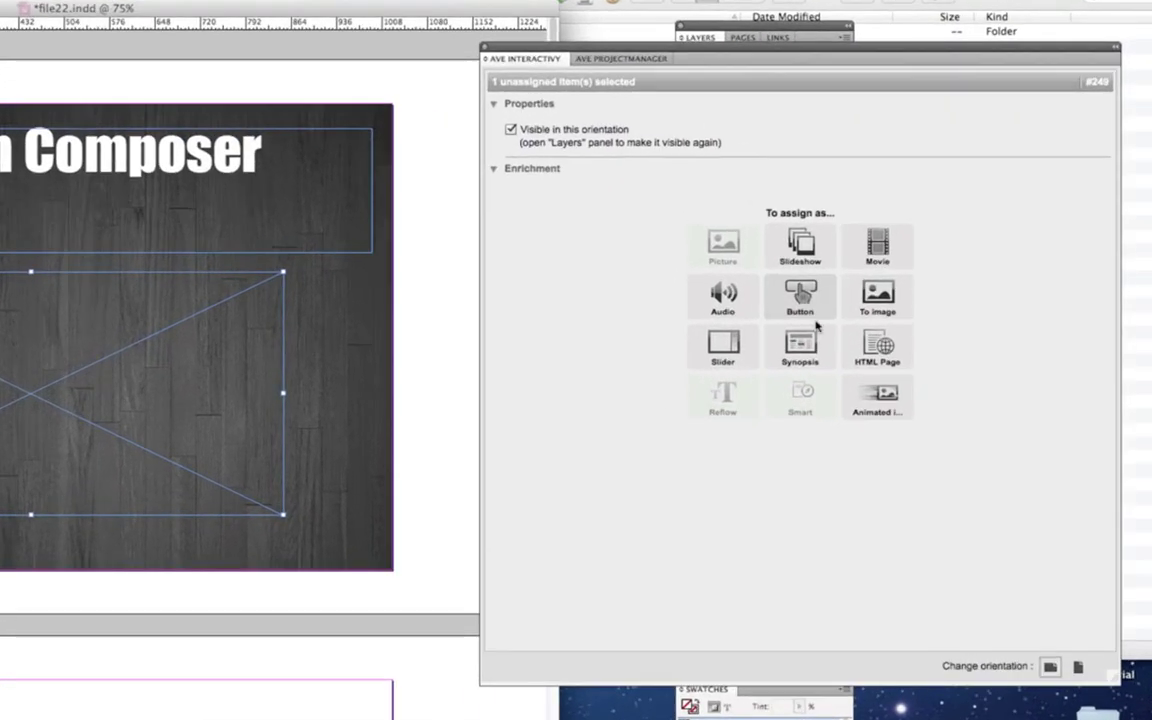
click(877, 346)
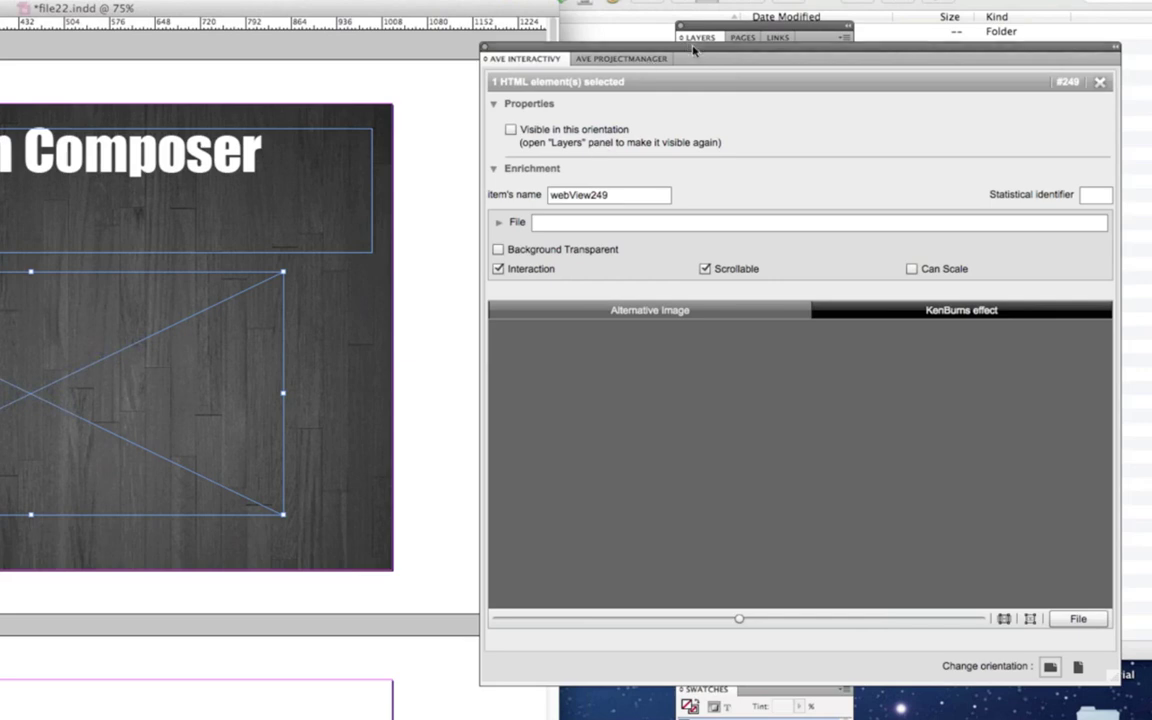
drag(686, 45, 633, 20)
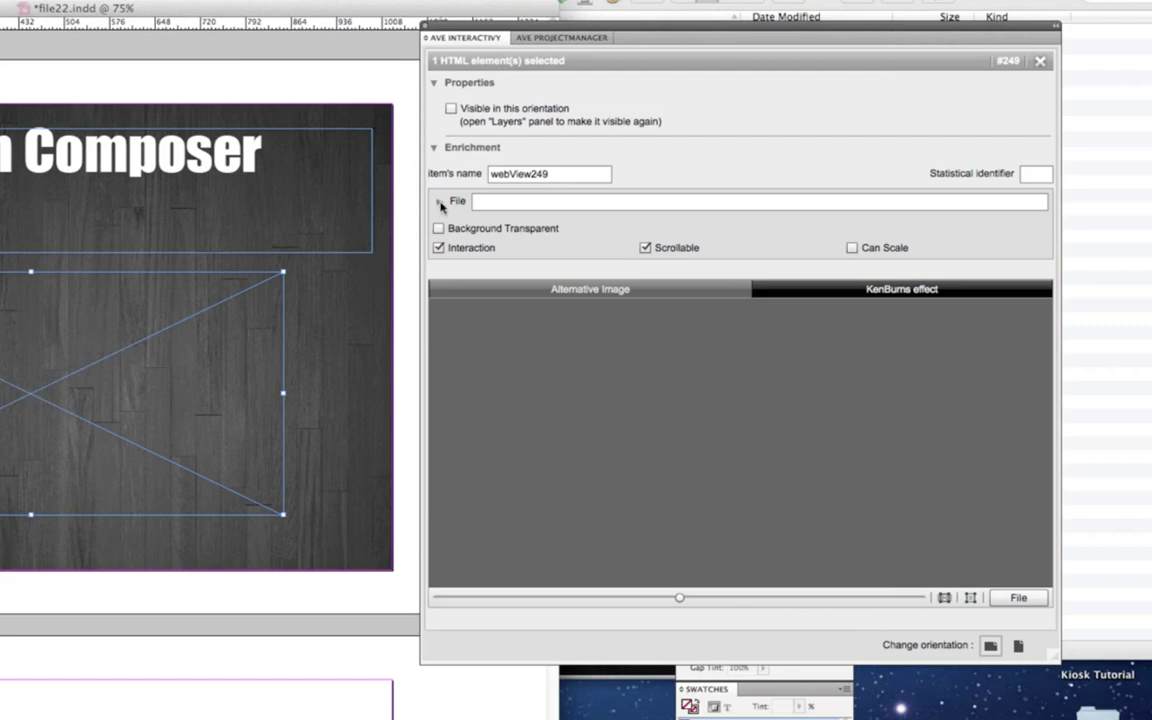
Step: Set the HTML element's source to the local file mzFrame.html from Desktop/exemples-MC/exemple2
click(440, 203)
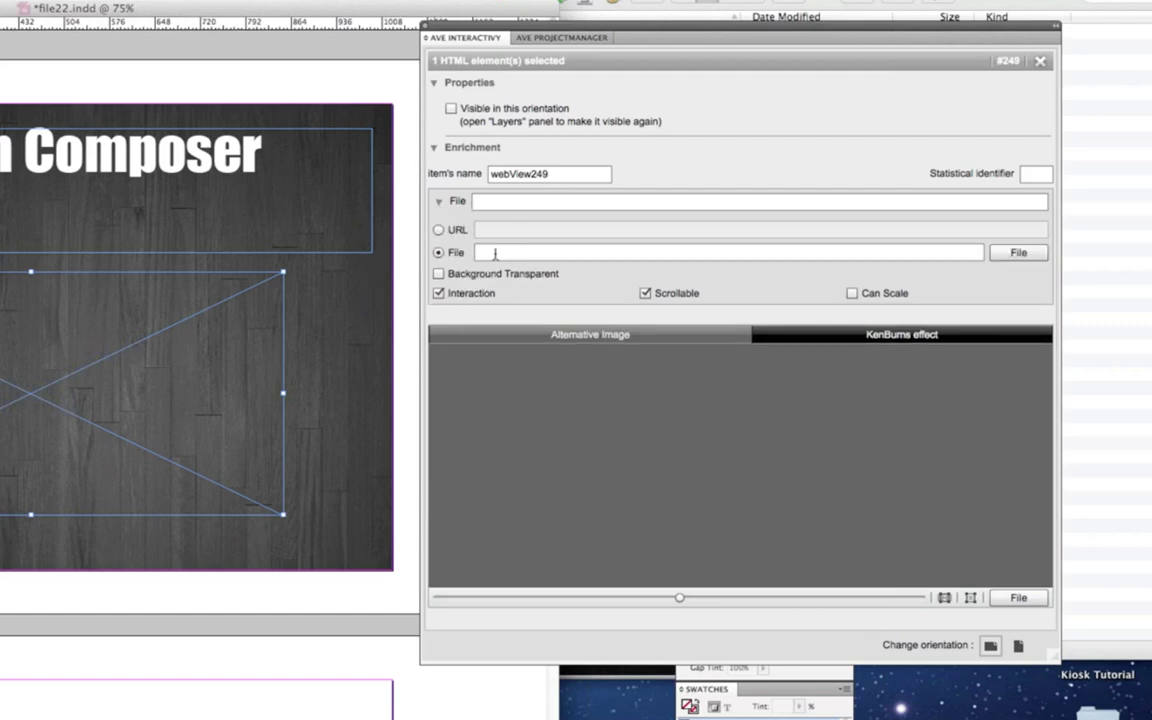
click(439, 230)
click(439, 230)
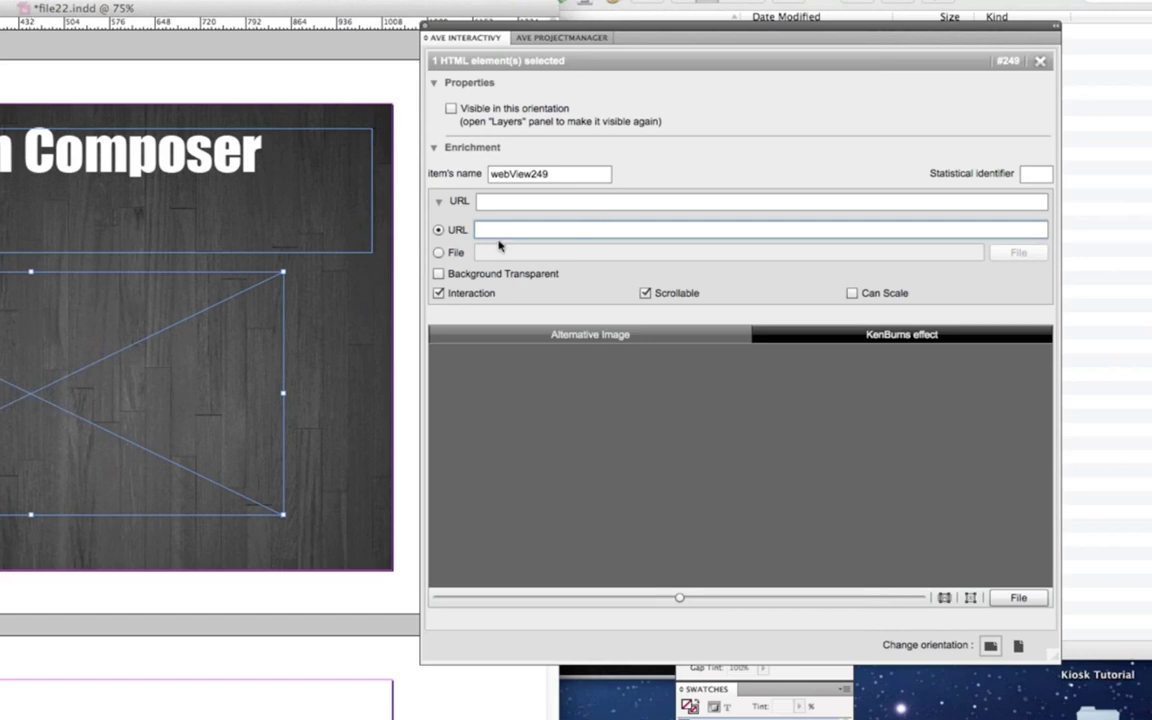
click(438, 252)
click(1020, 254)
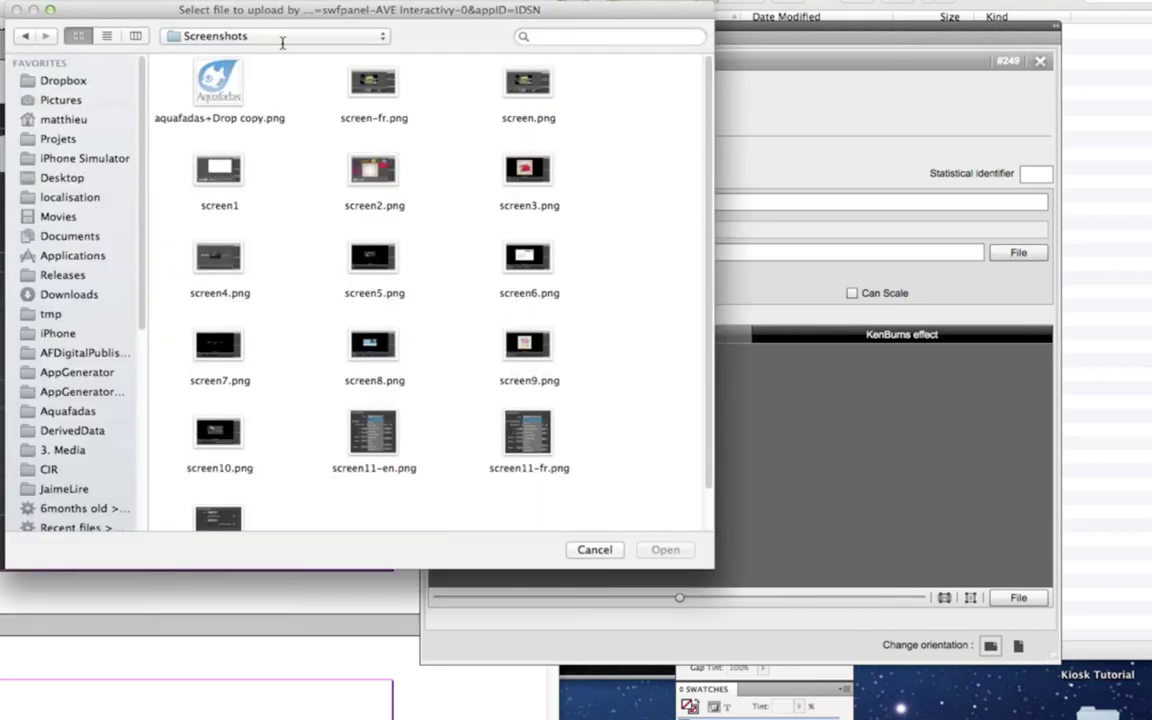
click(283, 38)
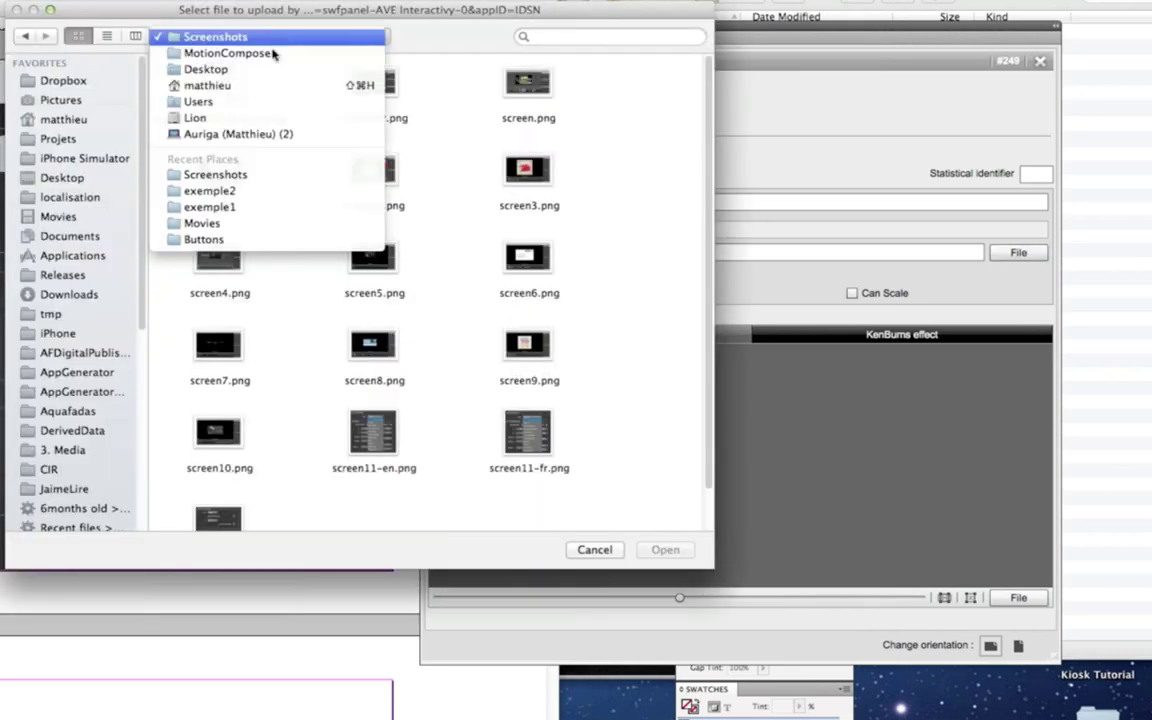
click(266, 70)
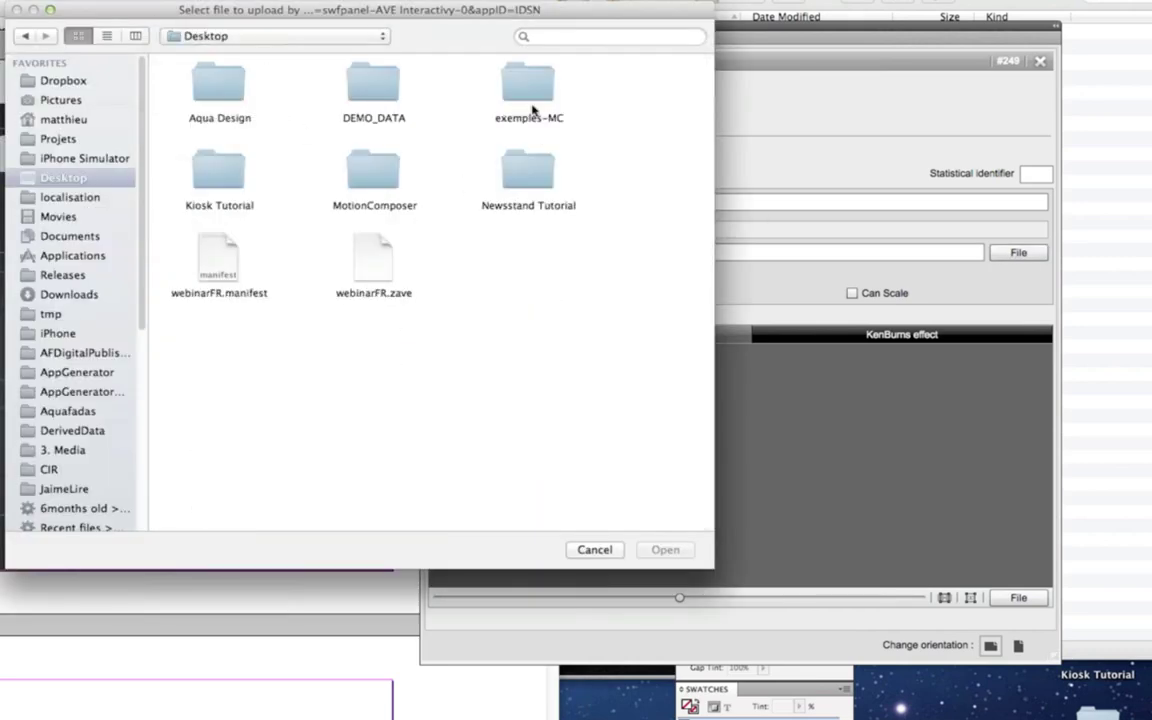
double_click(528, 89)
double_click(362, 88)
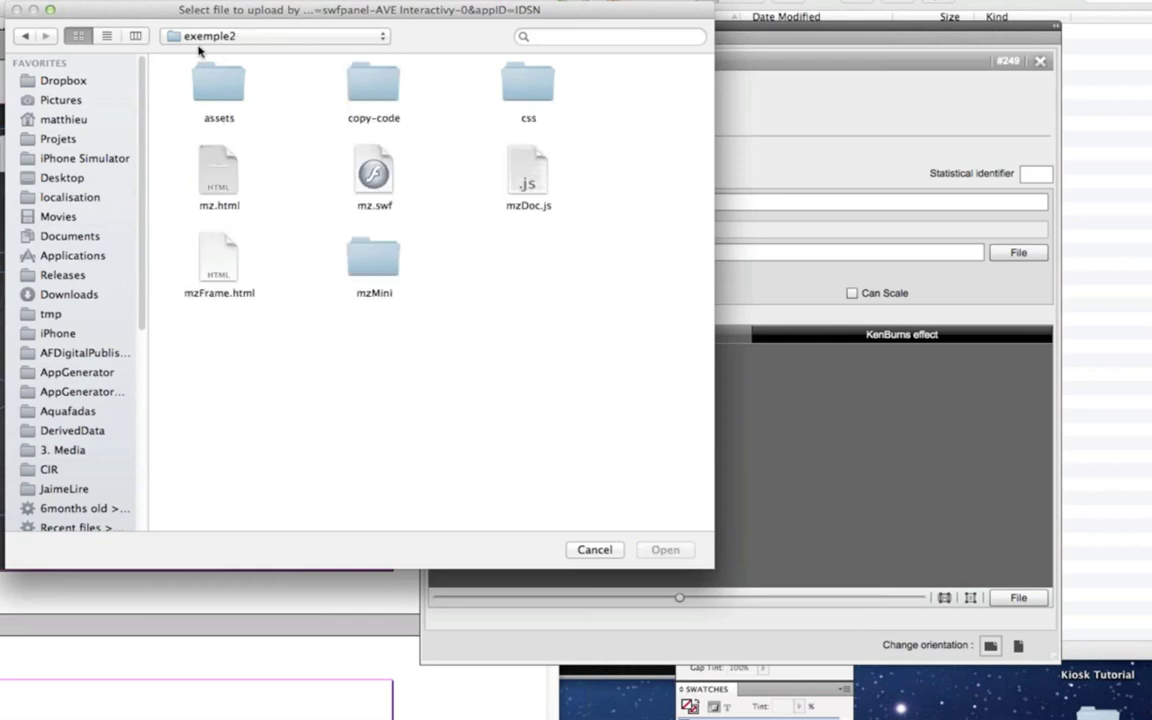
click(218, 276)
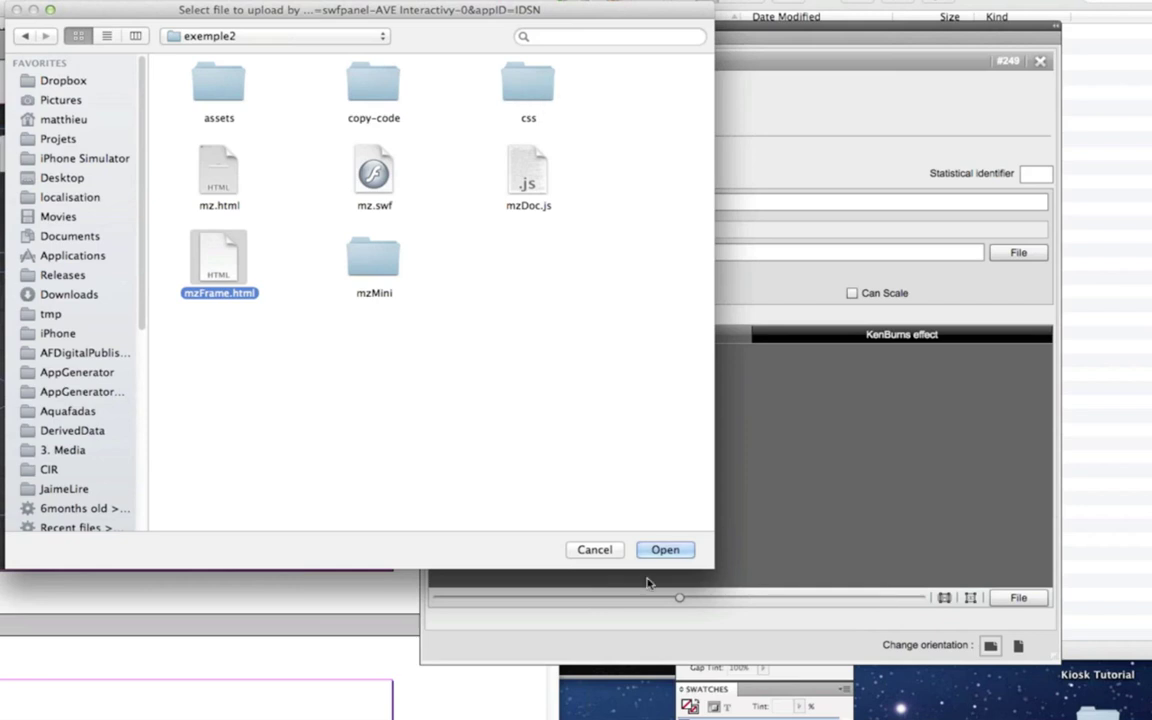
click(665, 550)
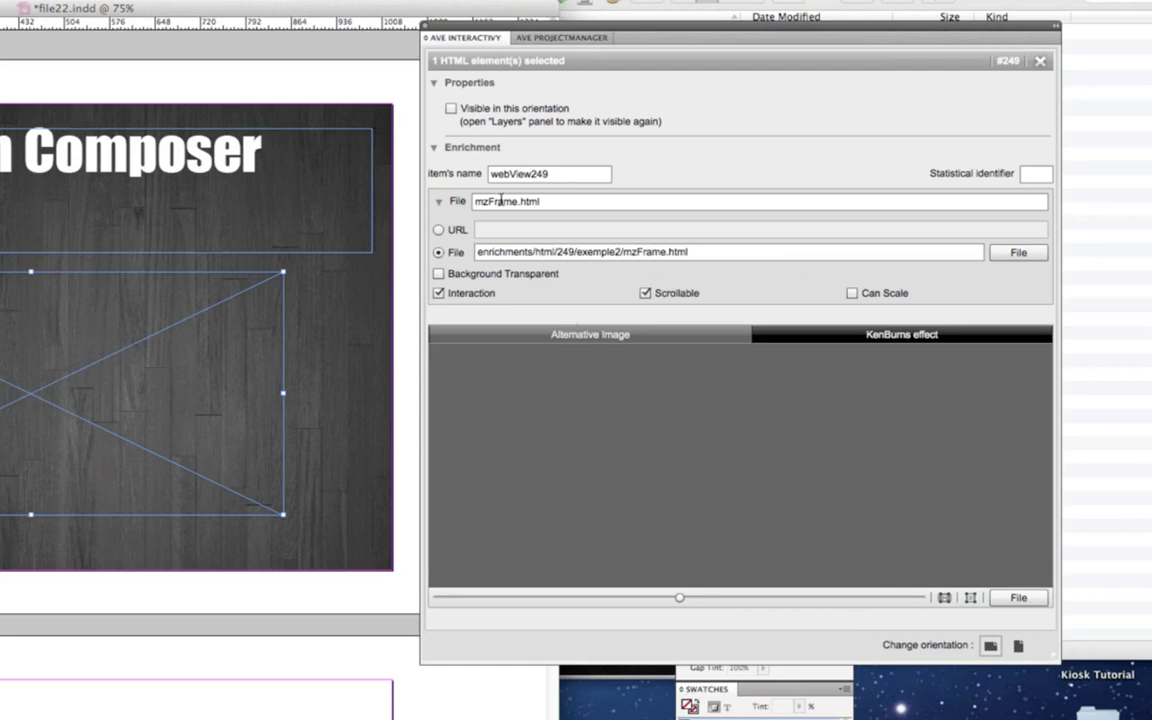
Step: Turn off scrolling for the HTML element and collapse its source file options
click(550, 204)
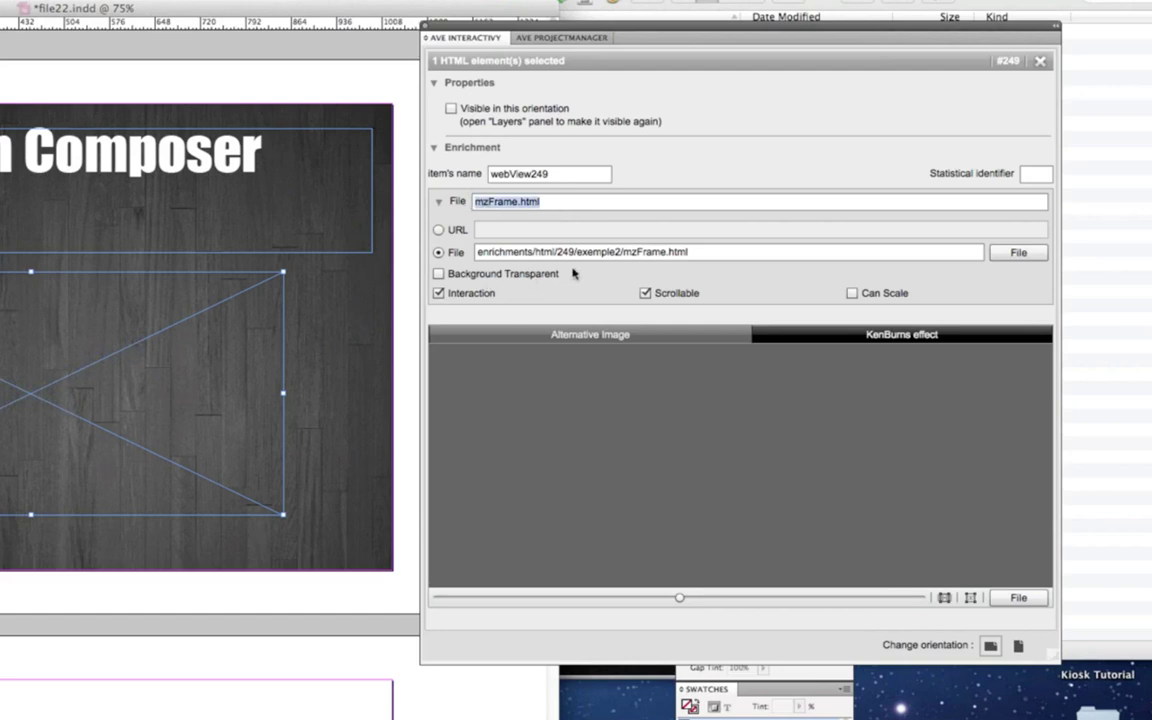
drag(718, 253, 479, 254)
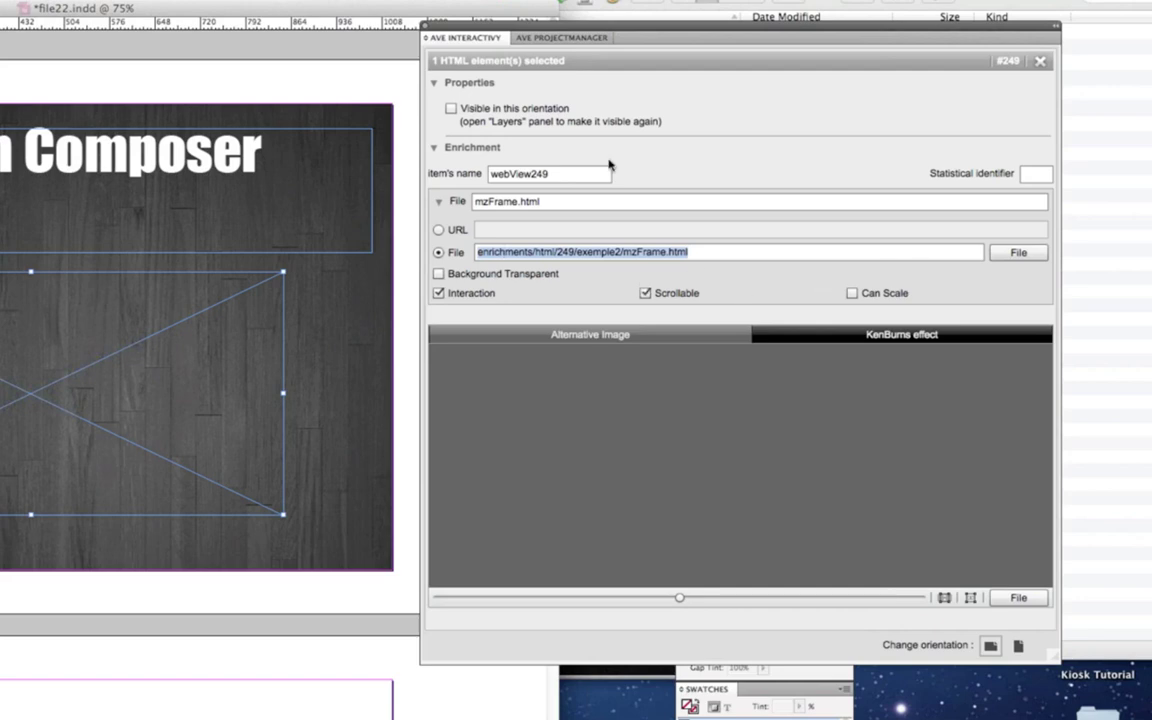
click(645, 294)
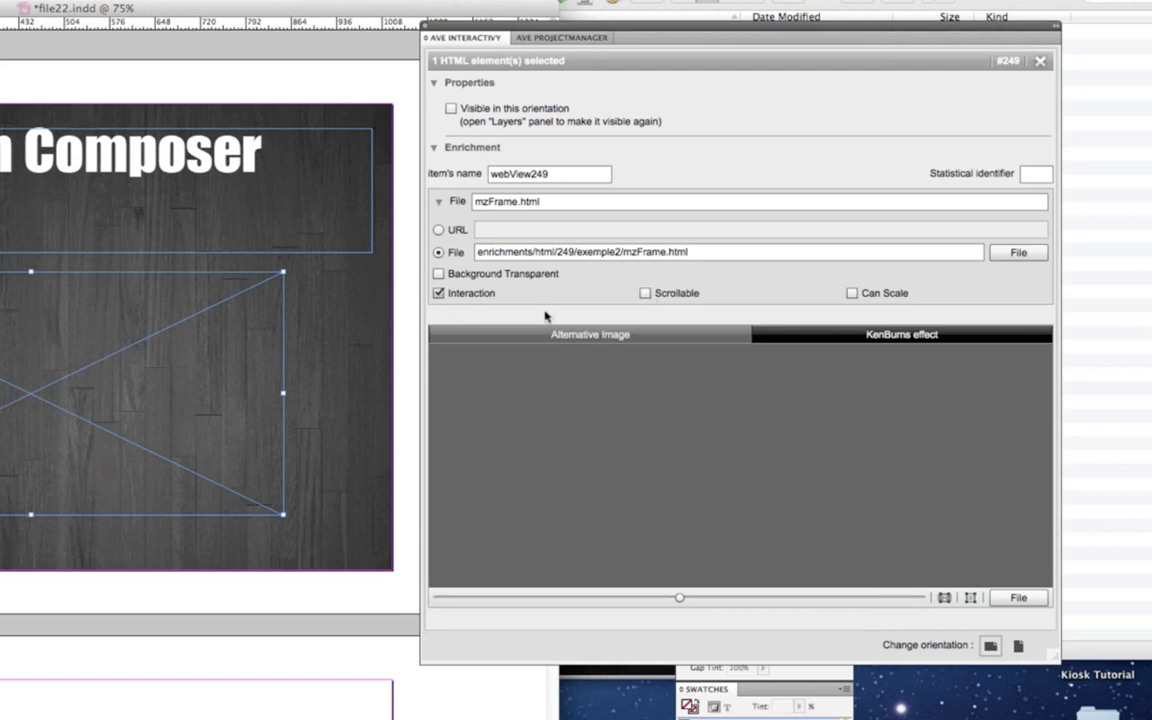
click(438, 204)
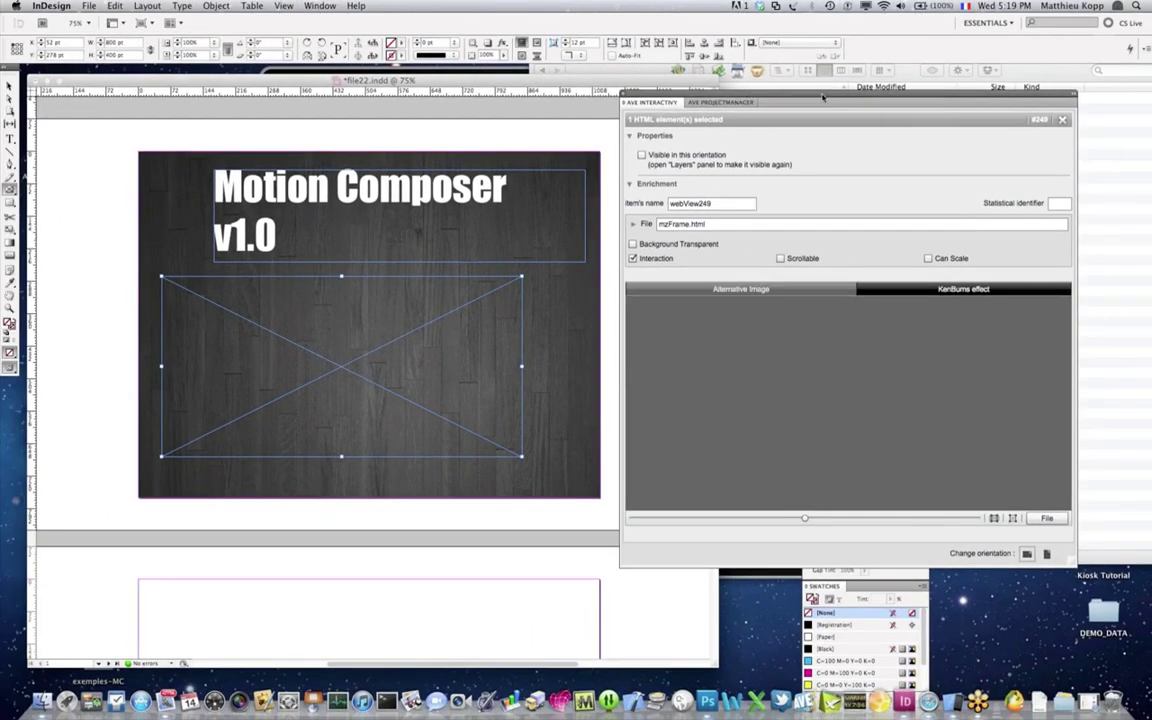
Step: Dock the AVE panels above Layers, widen the dock, and detach AVE Interactivy as a floating panel
drag(823, 97, 860, 102)
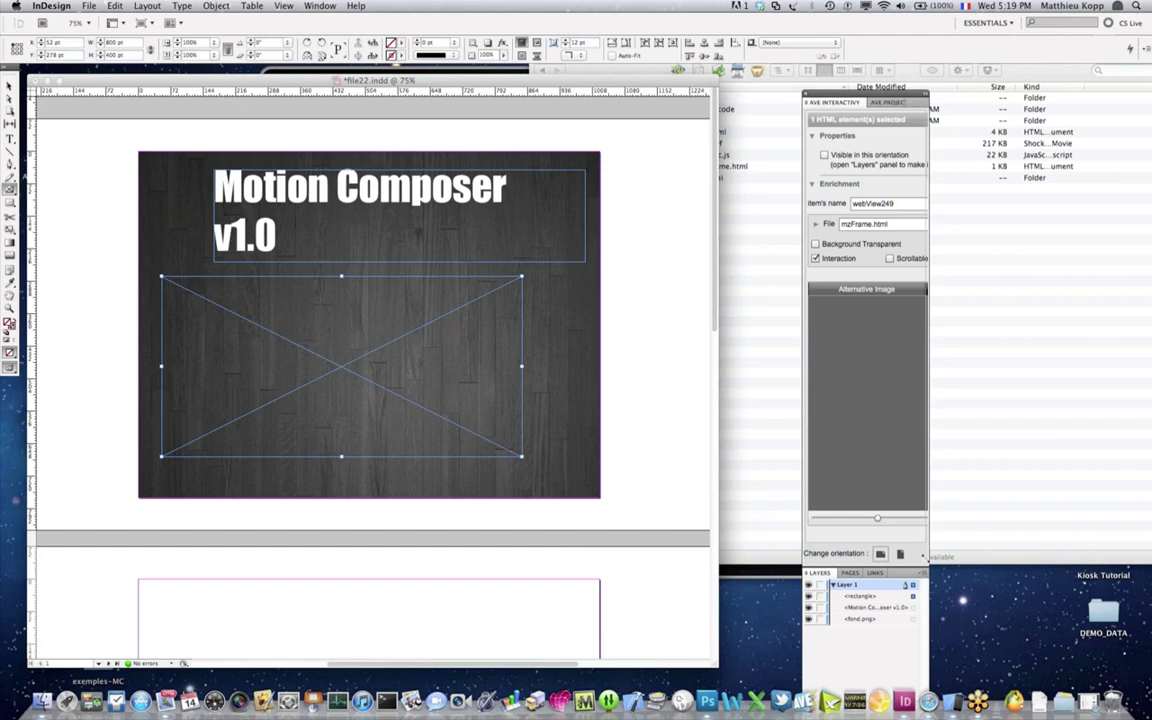
drag(923, 557, 1095, 527)
drag(829, 104, 656, 123)
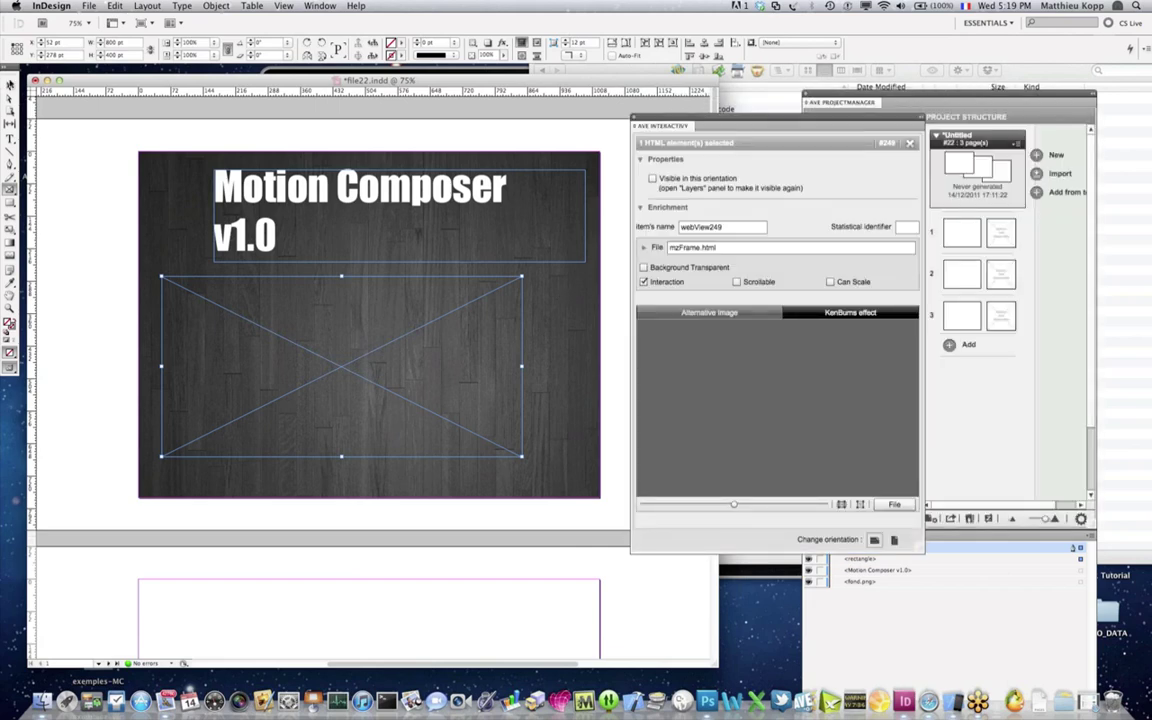
Step: Copy the wood background image from page 1 onto page 2, filling the page, and move the AVE Interactivy panel clear of the document
click(9, 84)
click(145, 160)
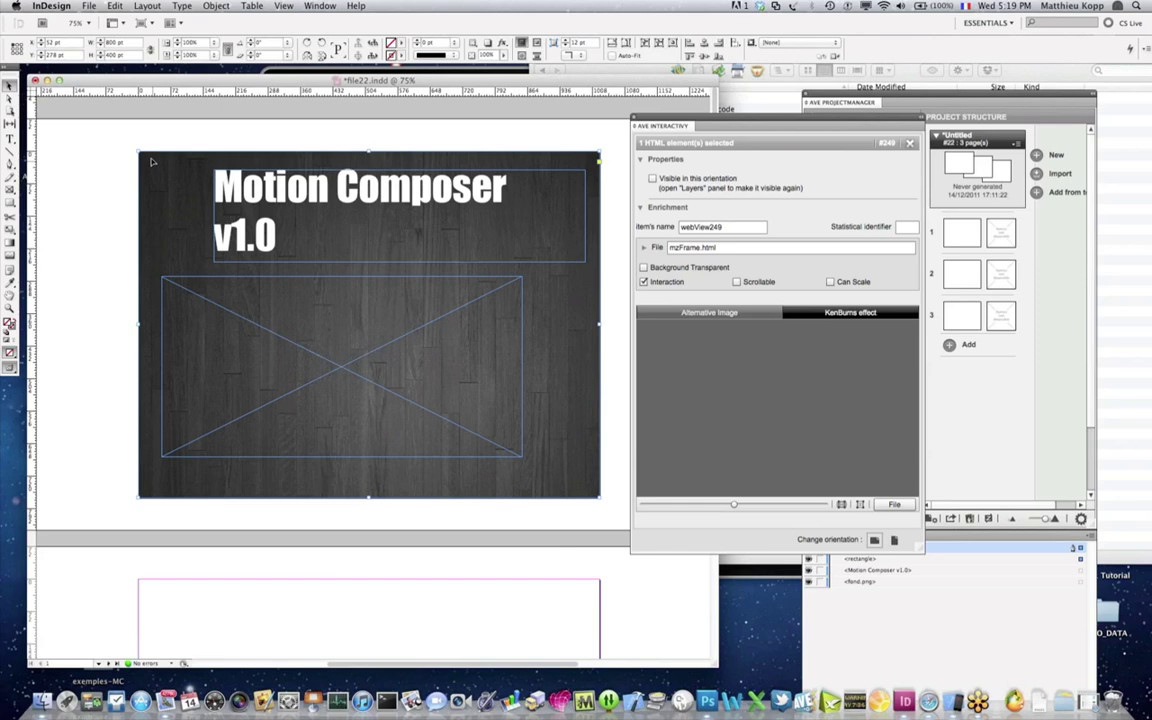
click(716, 577)
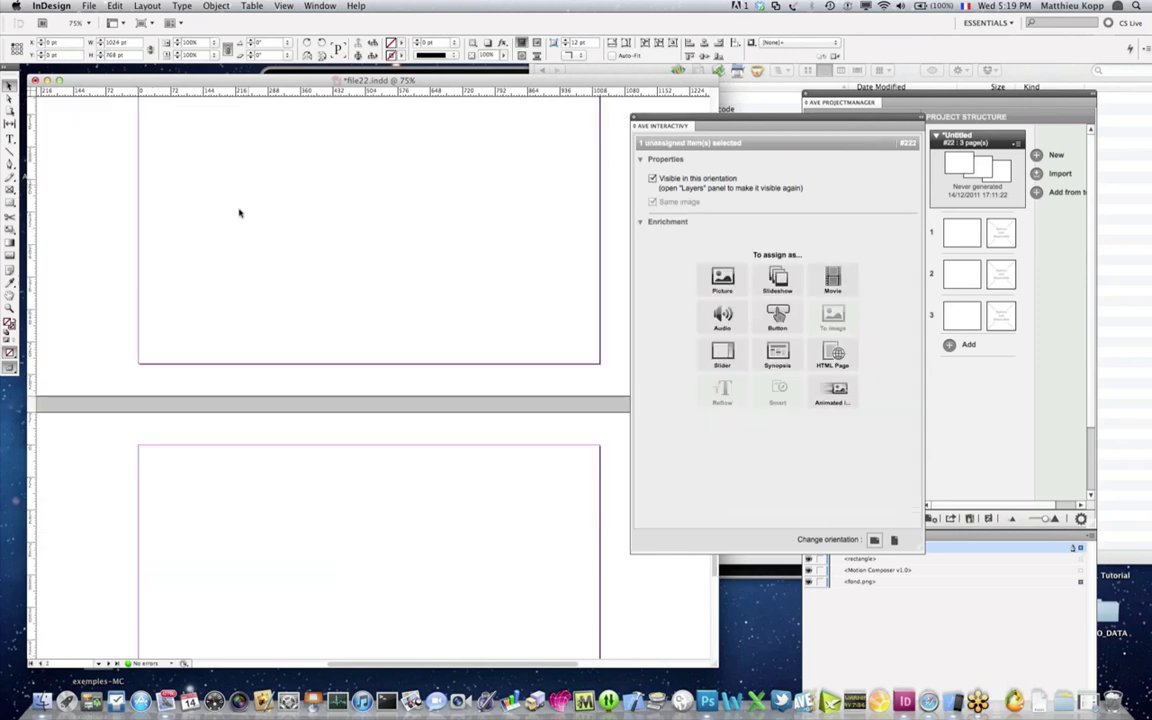
key(super+v)
drag(226, 221, 223, 172)
drag(701, 114, 825, 116)
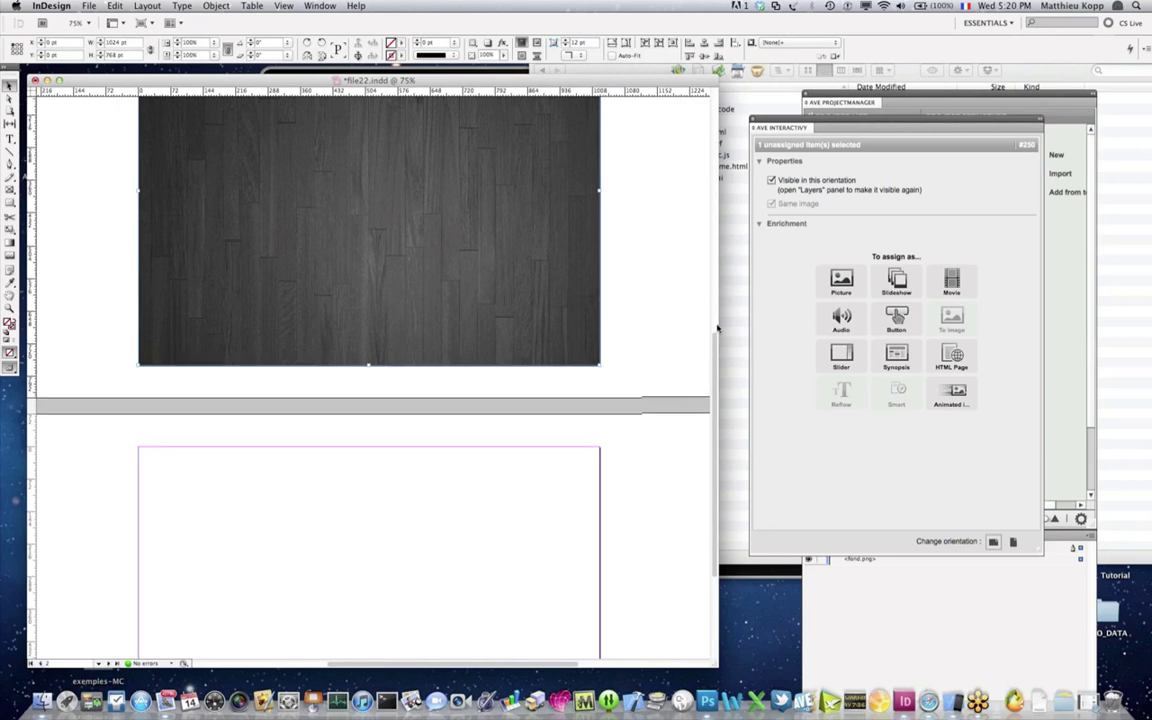
Step: Draw a small text frame in the upper-left corner of page 2 and enter "Hello world"
scroll(715, 252, down, 5)
scroll(715, 252, up, 1)
click(10, 139)
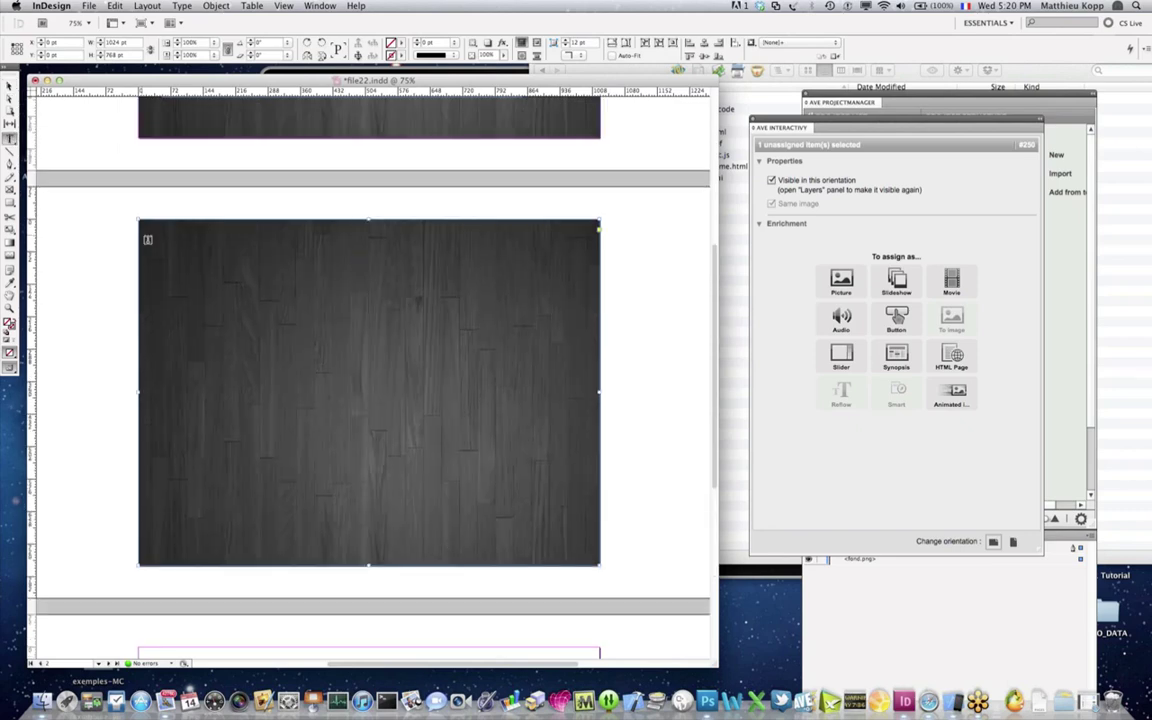
click(163, 249)
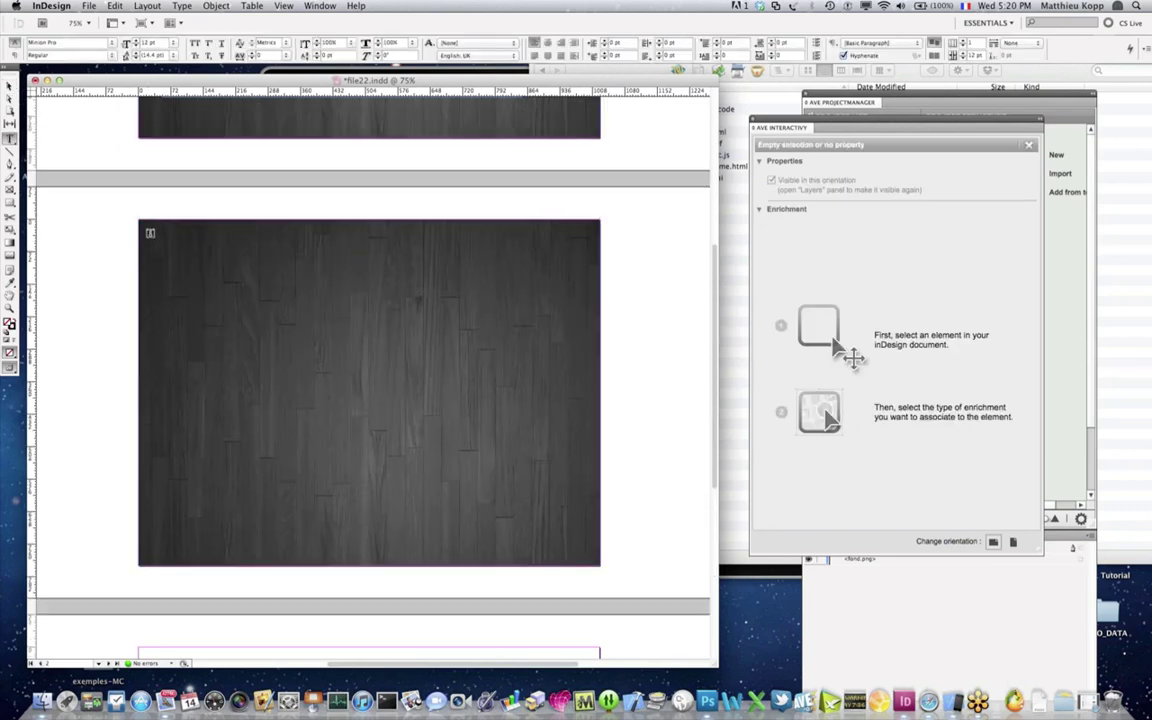
drag(149, 235, 254, 250)
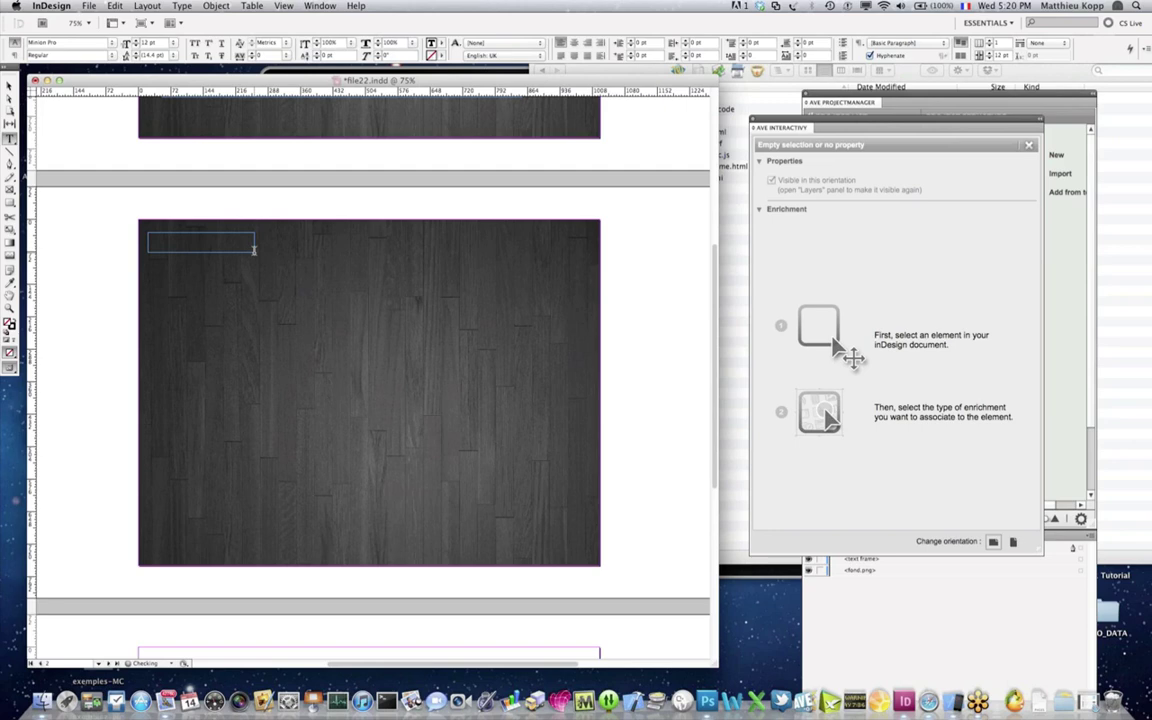
text(Hello world)
Step: Format the title text on page 2 with the Paper colour, the Impact font and a size of 30 pt
drag(181, 239, 114, 217)
click(447, 54)
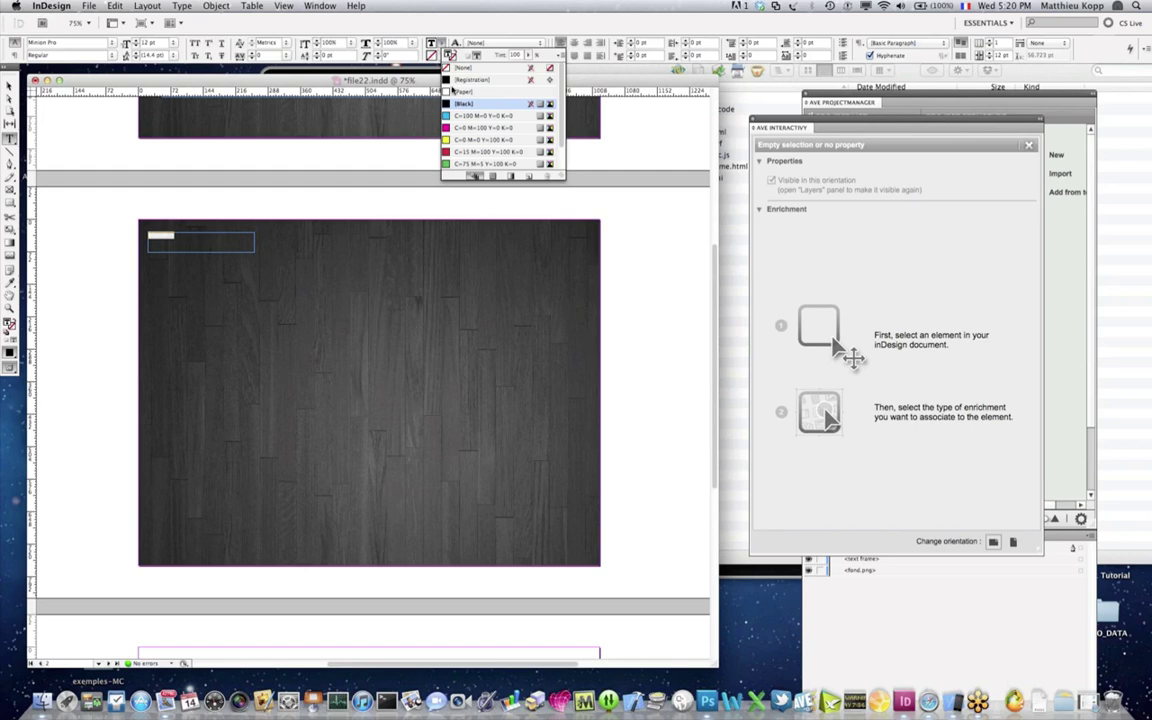
click(463, 91)
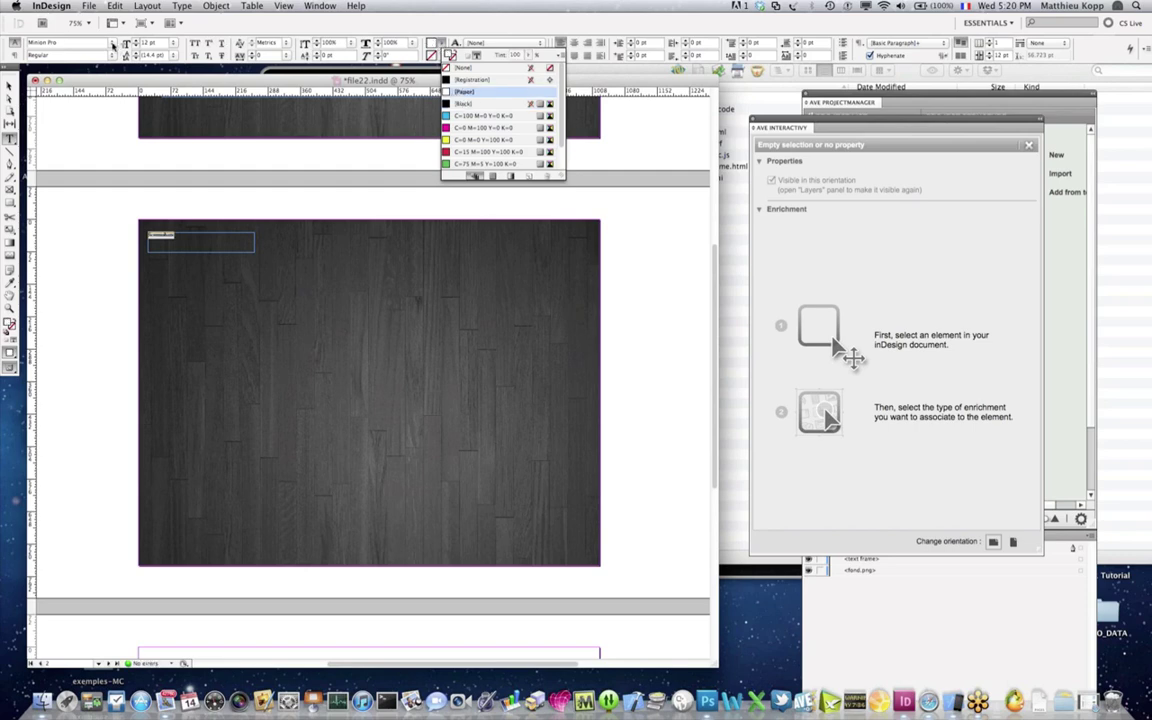
click(113, 45)
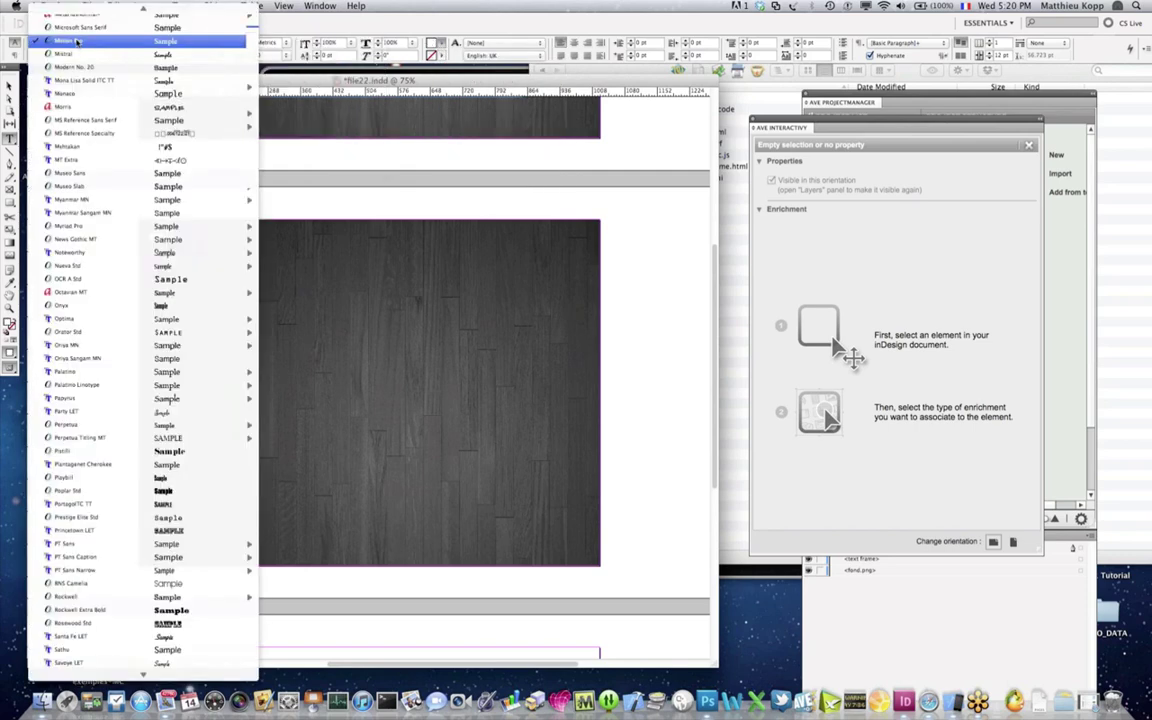
scroll(76, 41, up, 10)
click(76, 41)
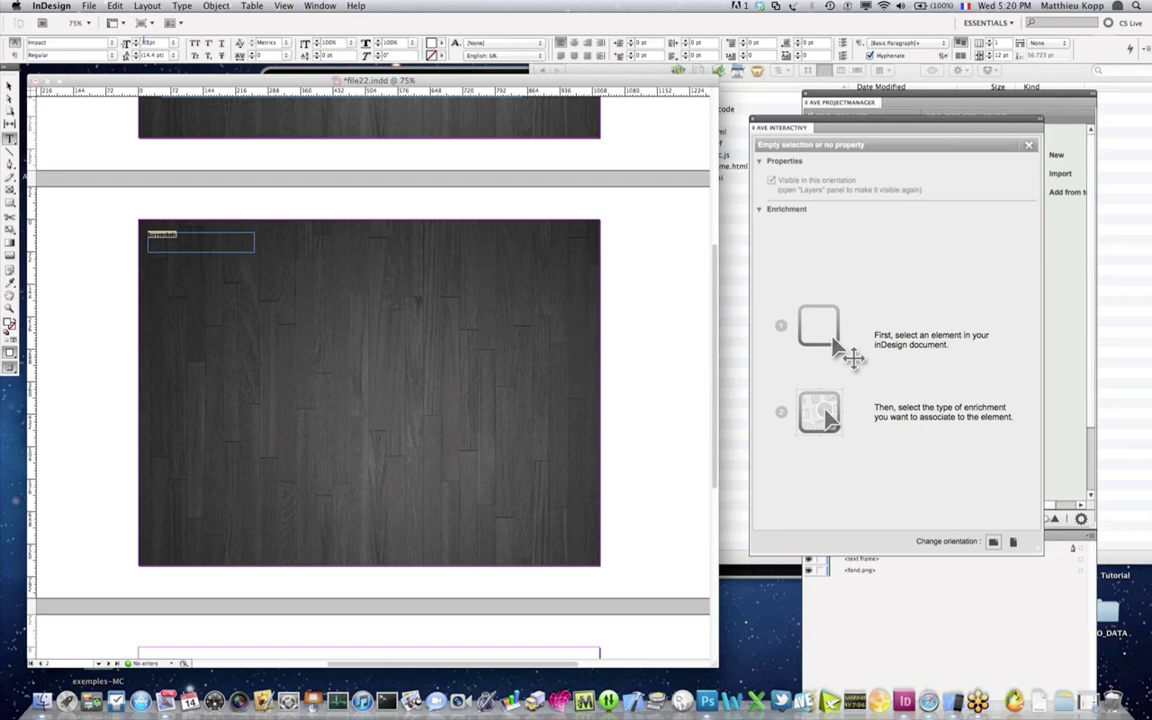
key(Return)
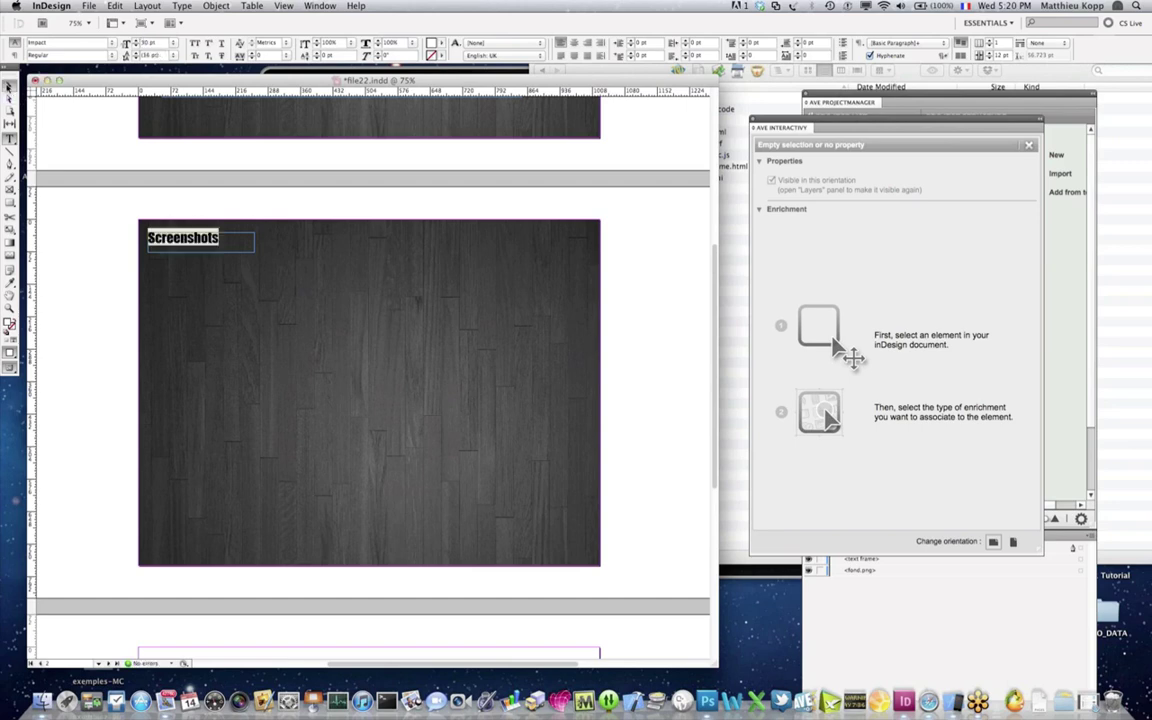
Step: Move the Screenshots title frame slightly inward to about X 30 pt, Y 22 pt on page 2
key(Escape)
click(362, 388)
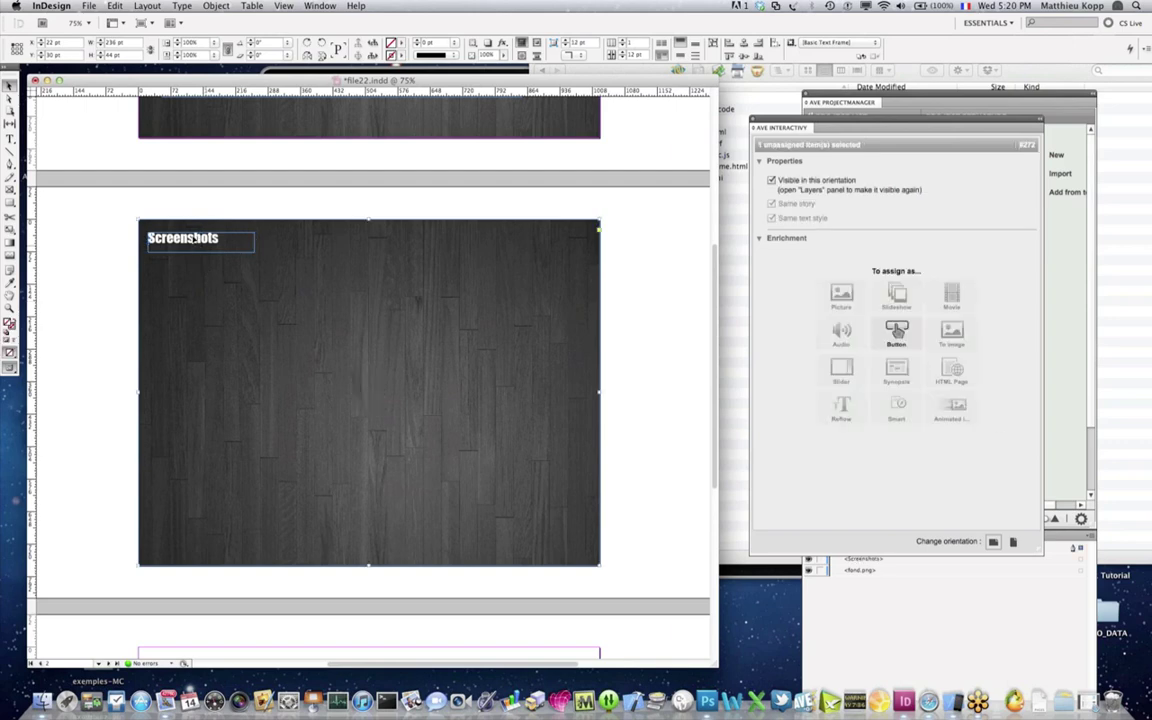
drag(194, 237, 197, 233)
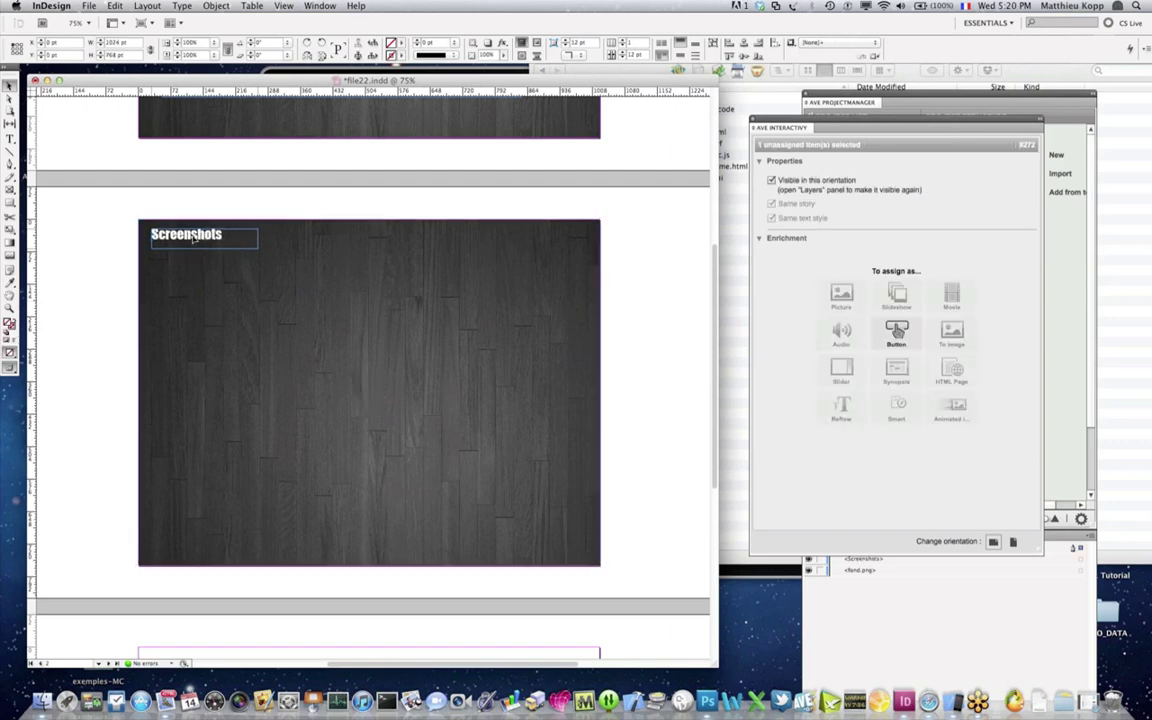
Step: Draw a rectangle frame about 852 × 498 pt below the Screenshots title and turn it into a Simple Slideshow
click(10, 187)
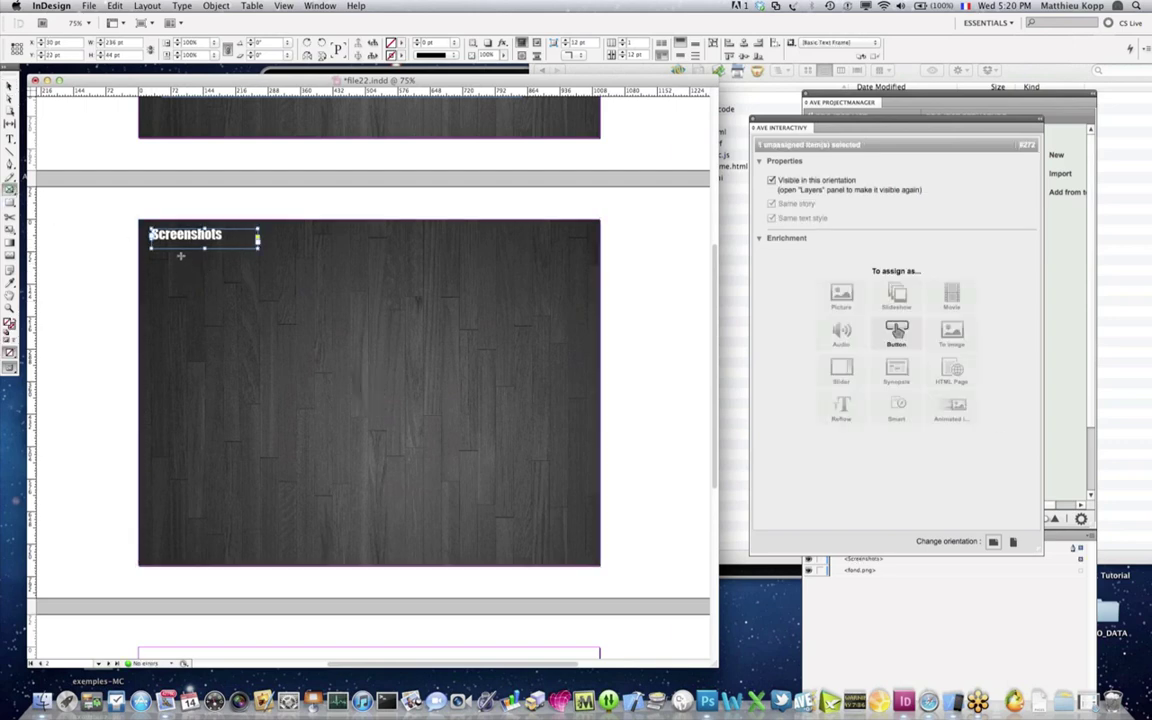
drag(179, 258, 387, 374)
drag(465, 404, 563, 483)
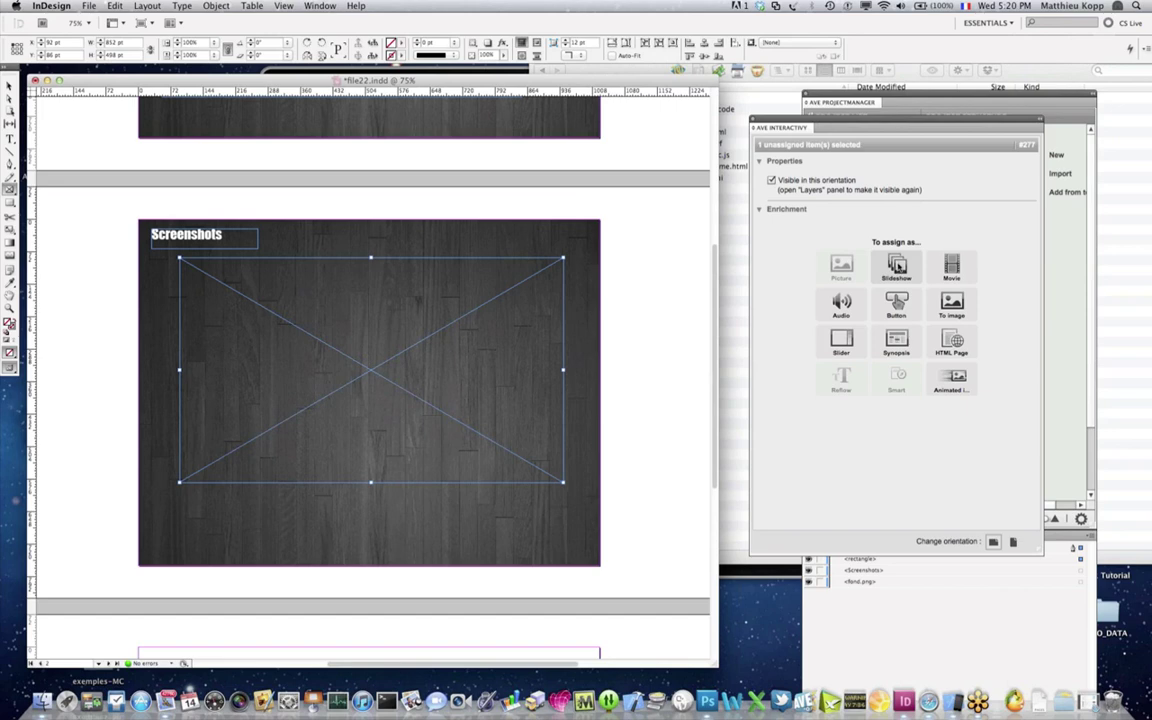
click(897, 264)
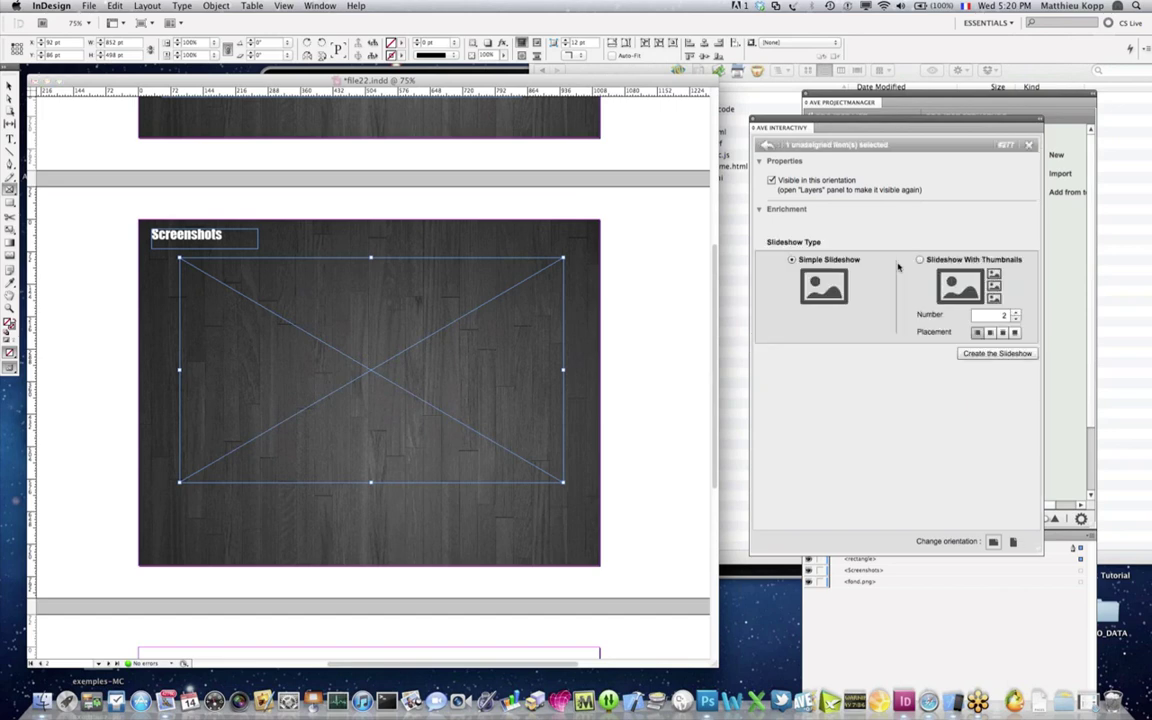
click(986, 354)
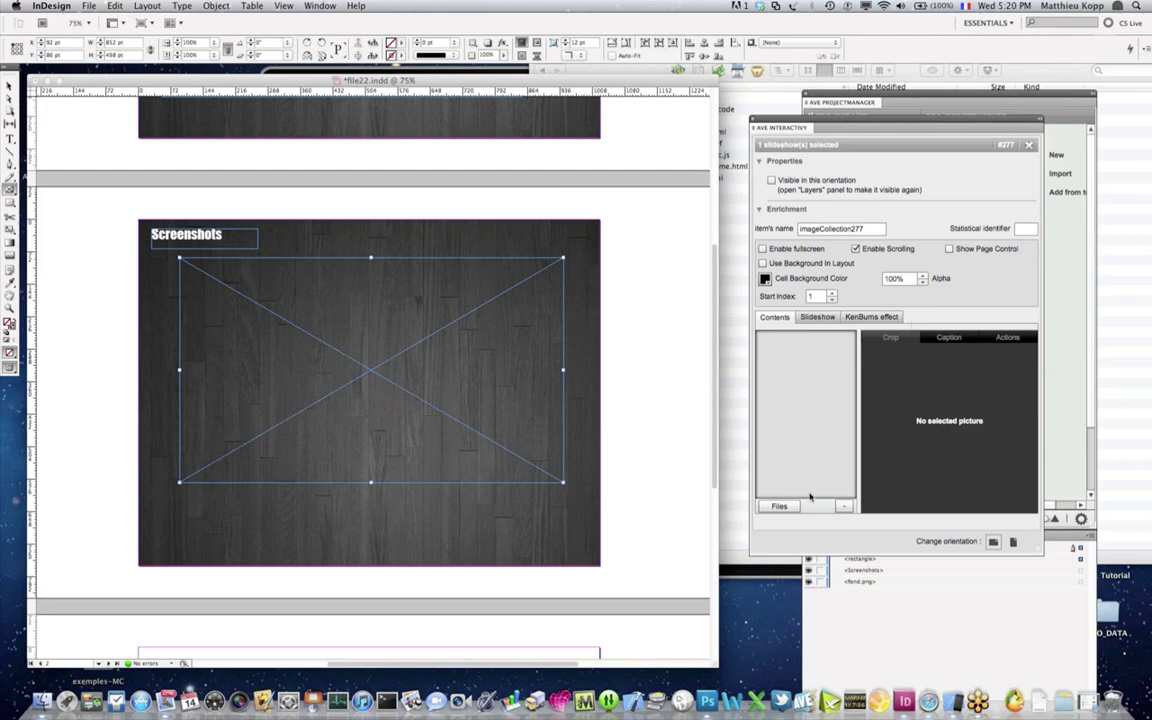
Step: Add screen-fr.png, screen2.png and screen11-en.png from the MotionComposer project's Screenshots folder to the slideshow contents
click(779, 507)
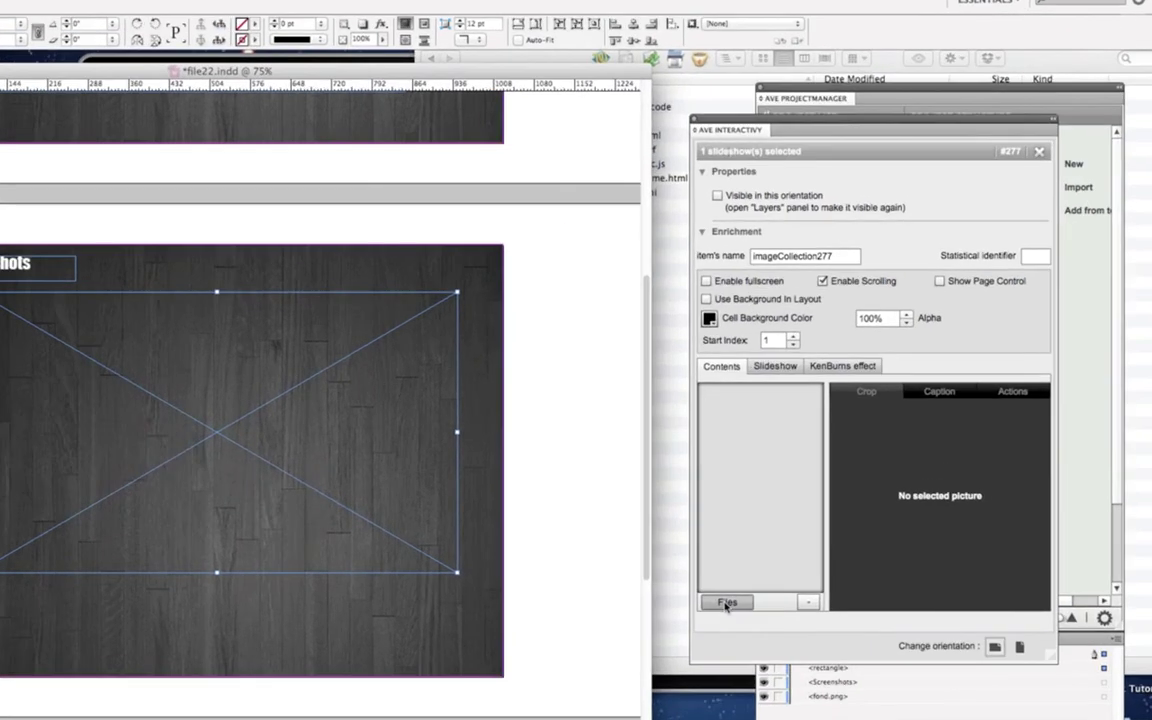
click(475, 102)
click(378, 127)
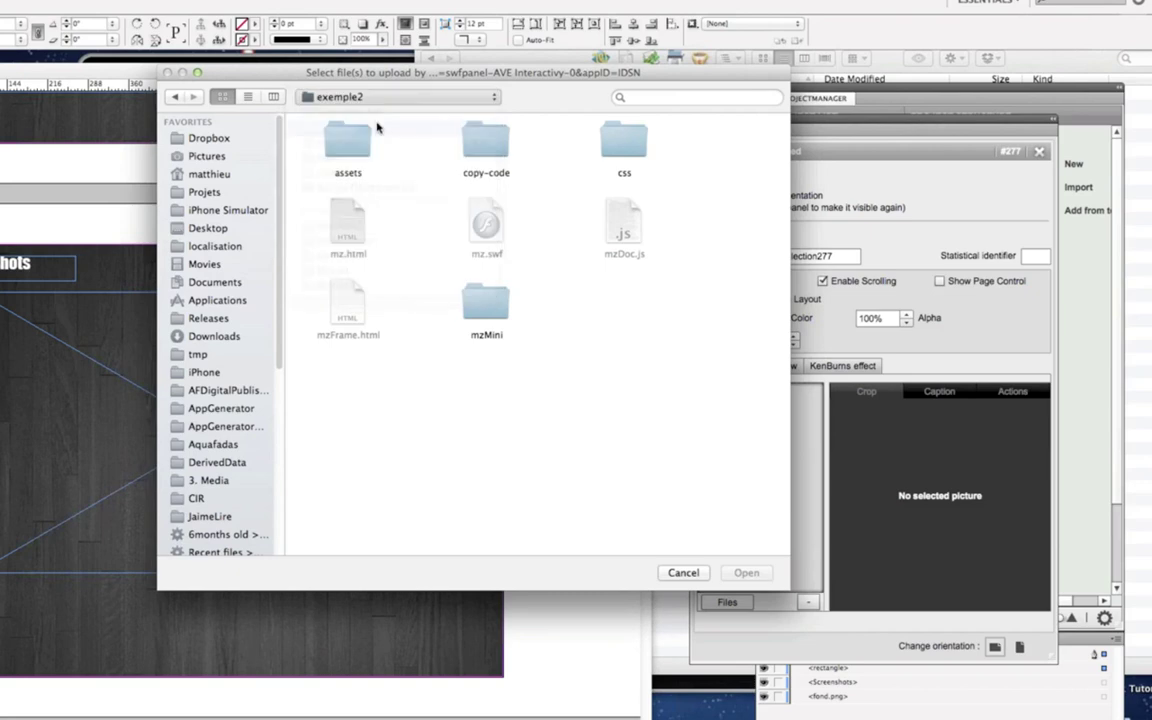
double_click(479, 229)
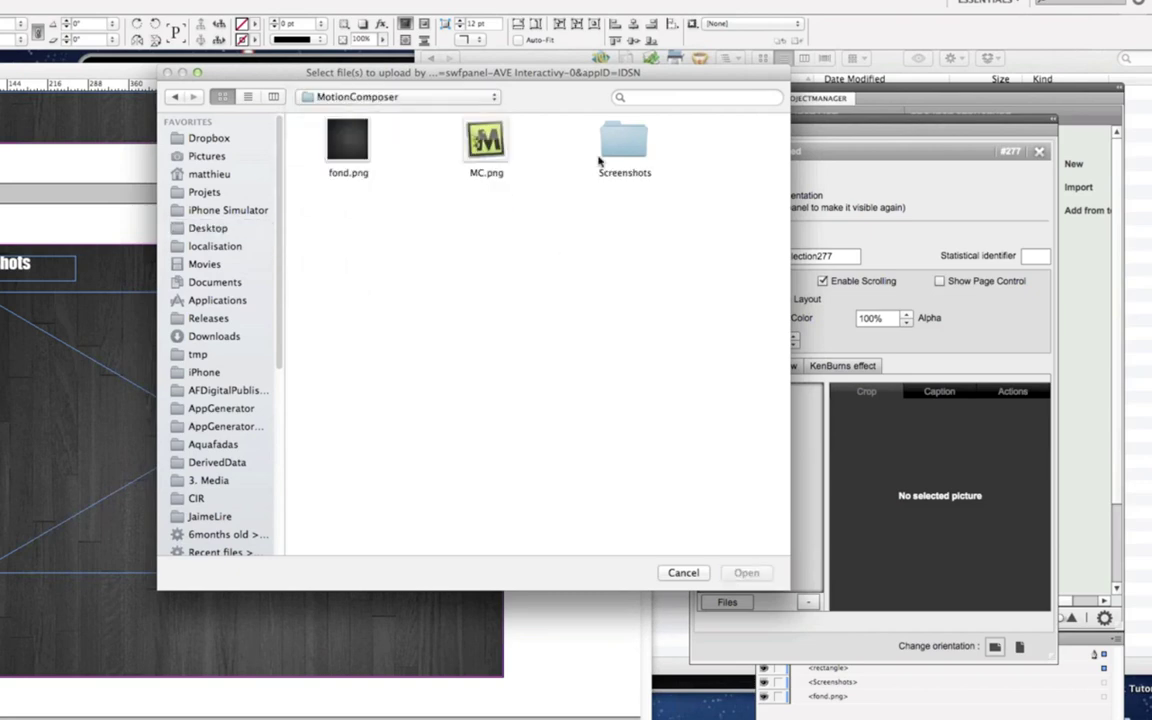
double_click(620, 141)
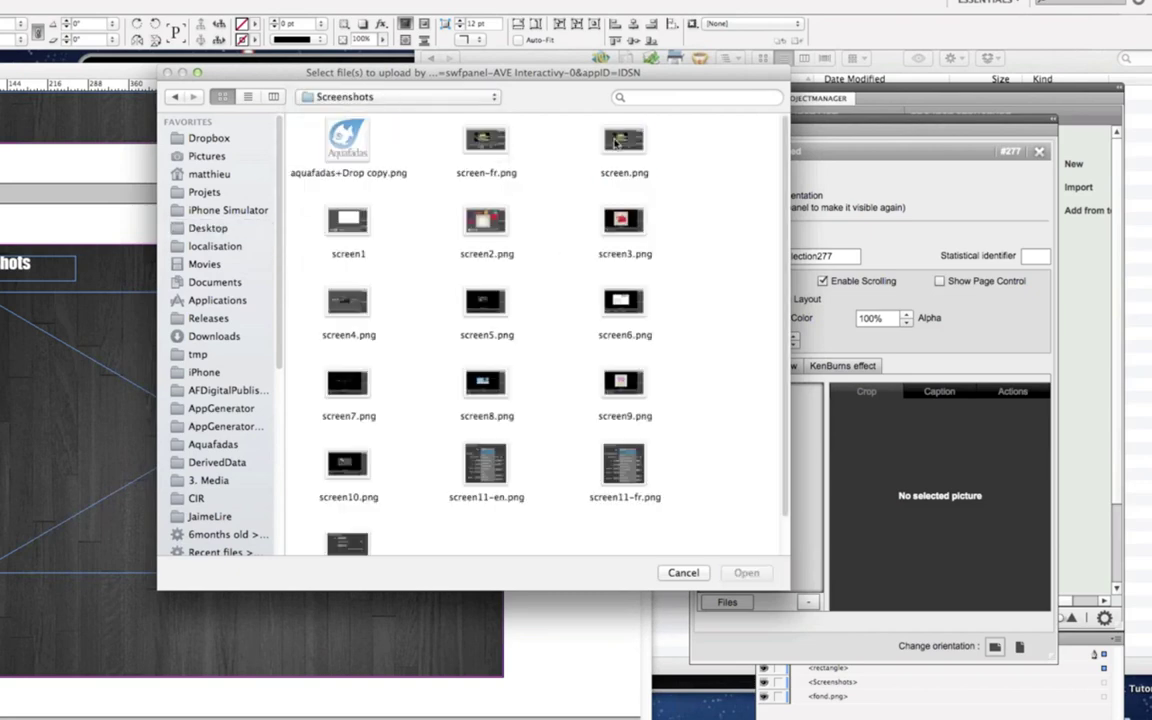
click(485, 142)
super+click(491, 219)
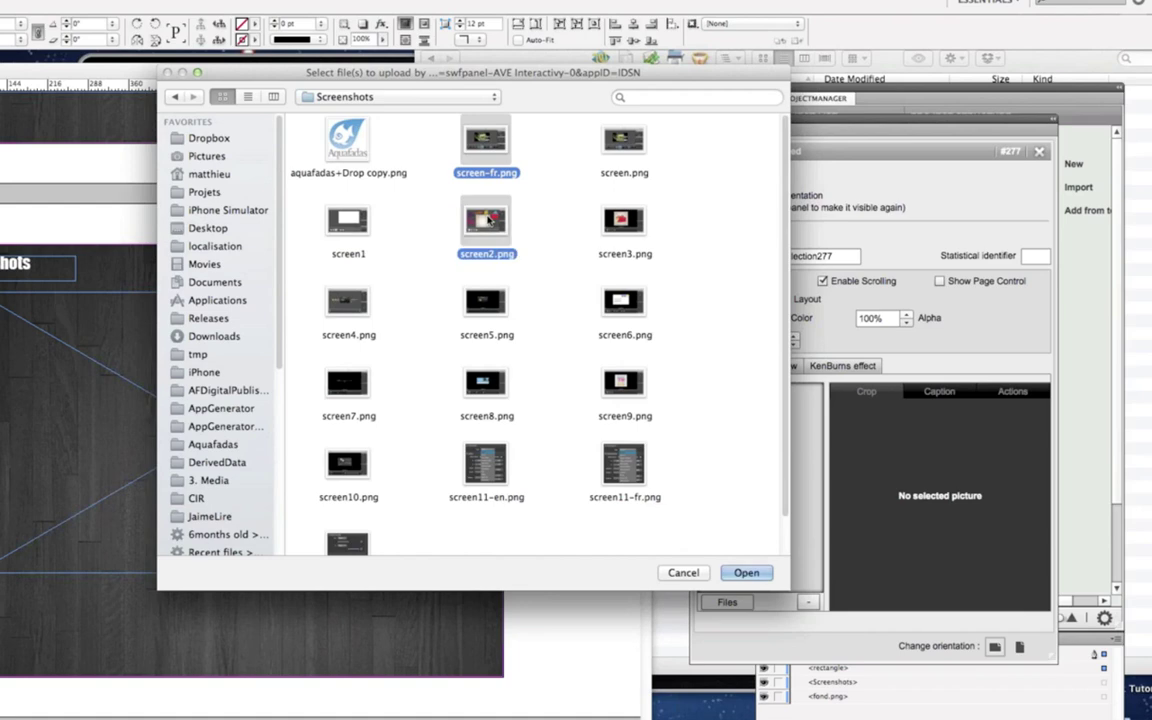
super+click(496, 463)
click(738, 570)
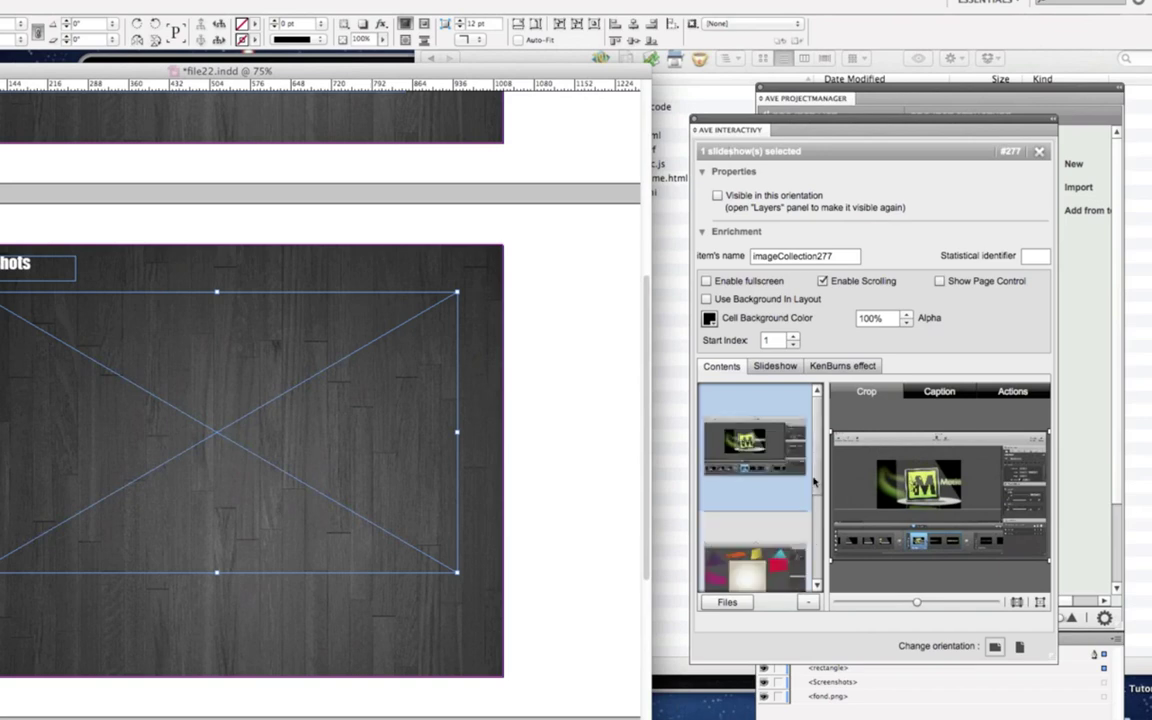
Step: Crop the screen2.png slide to about half its width and place the crop area at the picture's upper middle
scroll(790, 545, down, 3)
scroll(810, 551, up, 3)
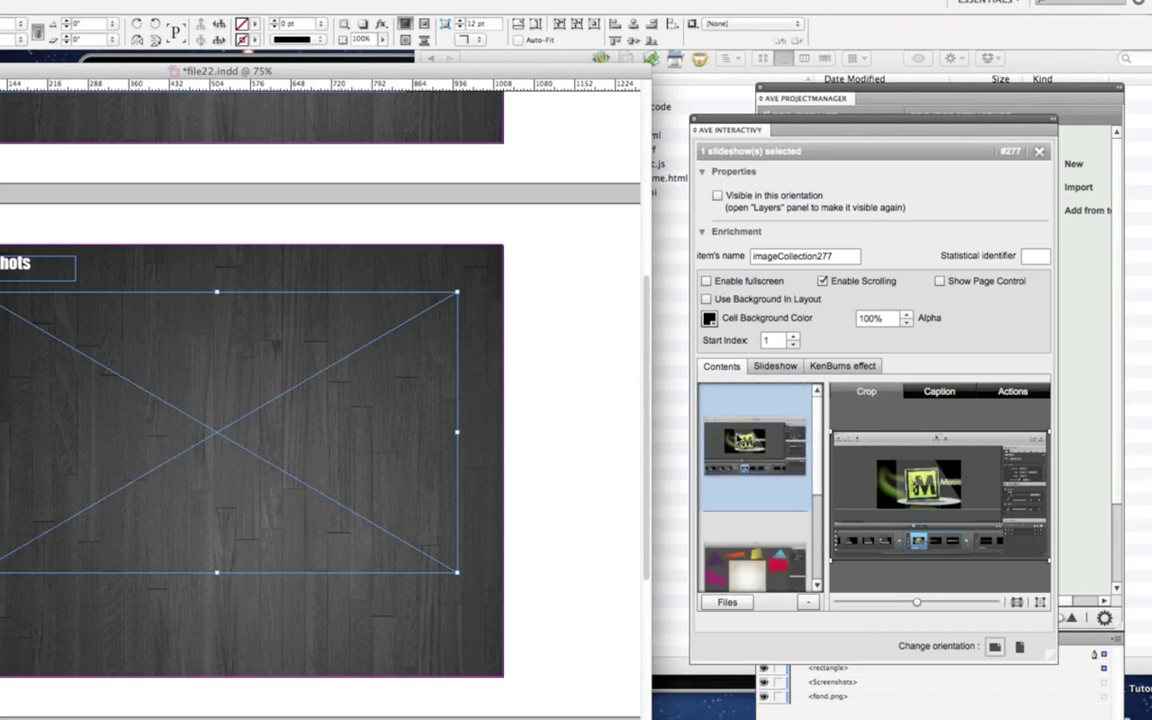
click(763, 558)
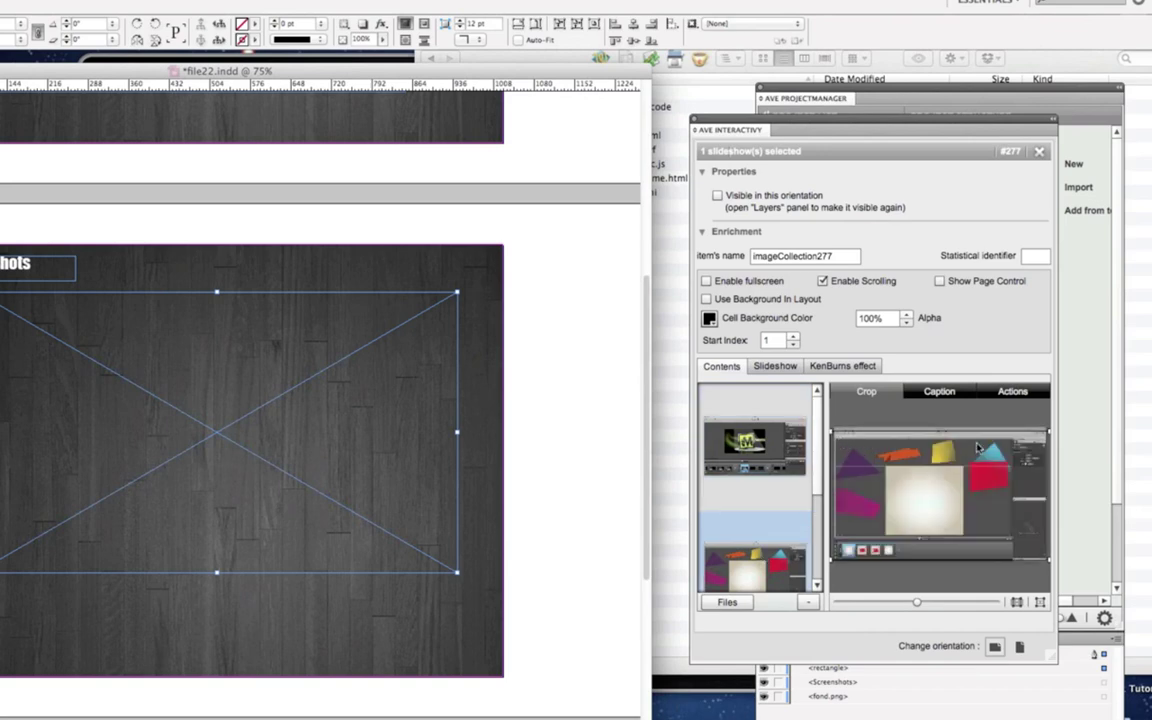
drag(858, 486, 969, 549)
drag(920, 518, 929, 487)
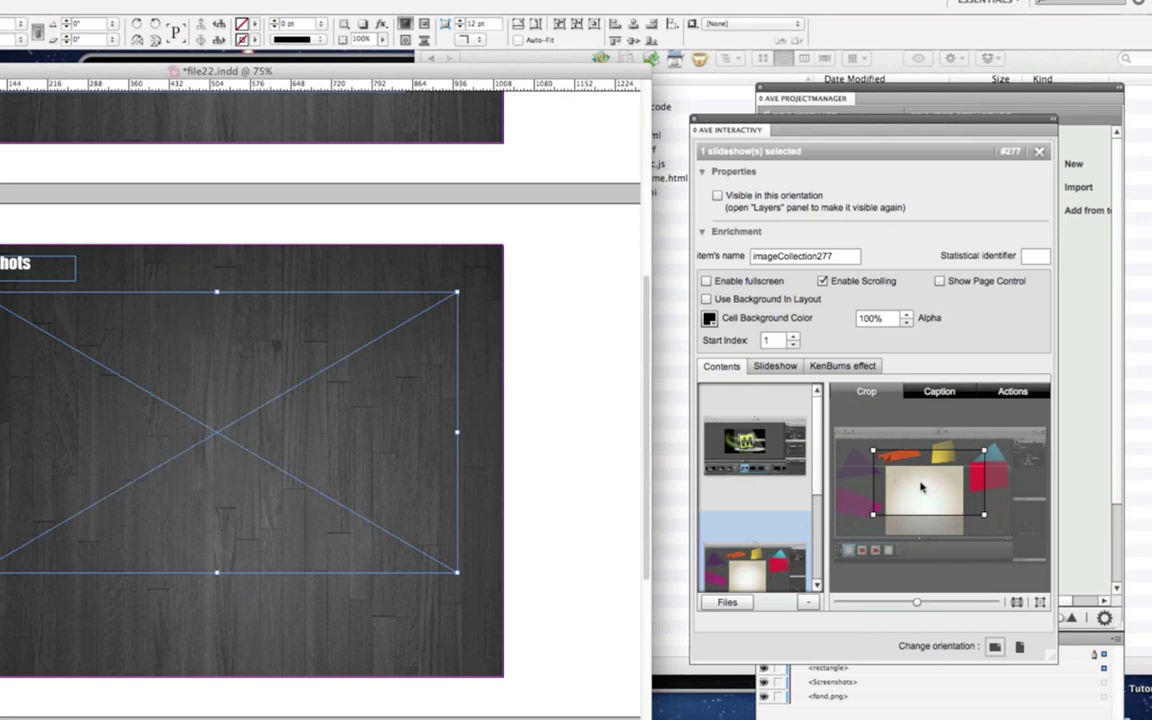
drag(888, 478, 922, 465)
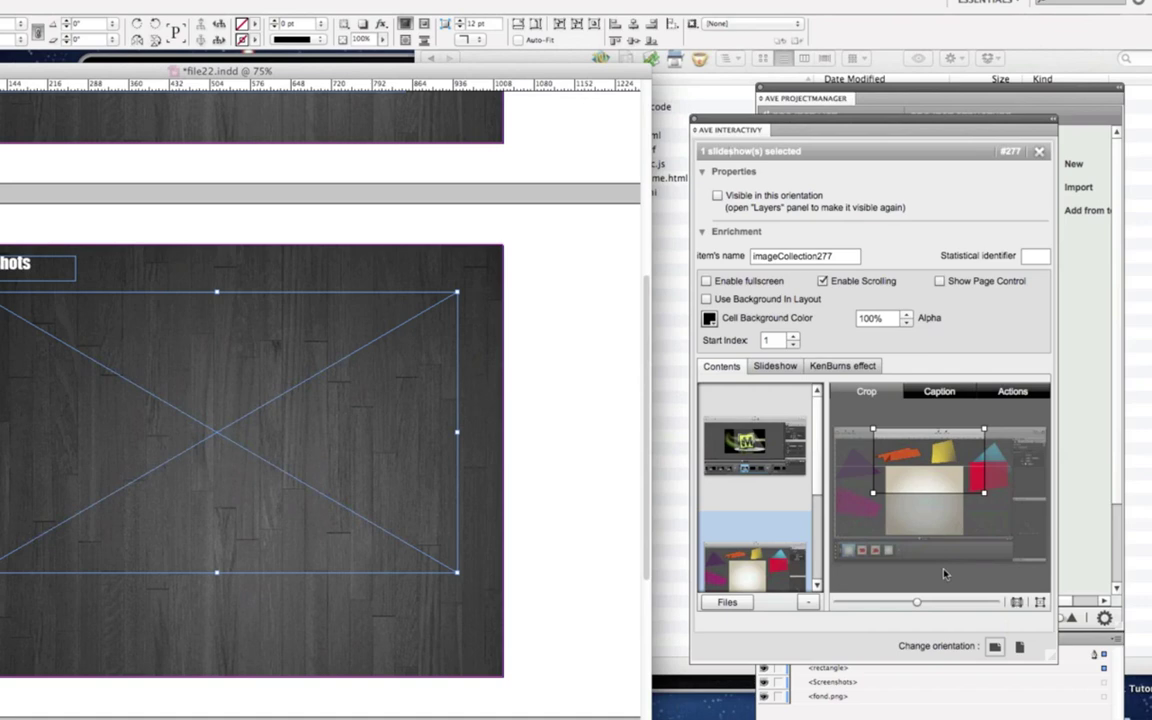
Step: Tighten the crop of the screen-fr.png slide, and shrink and move the crop on screen11-en.png to its upper half
click(740, 440)
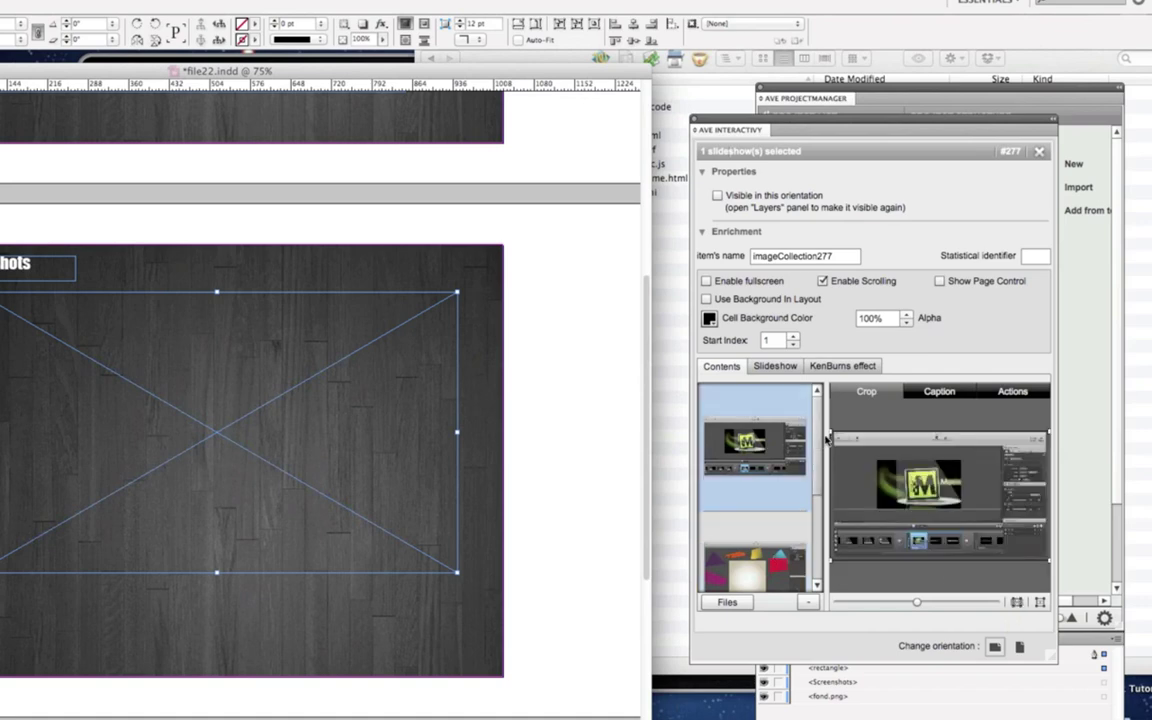
drag(832, 433, 852, 451)
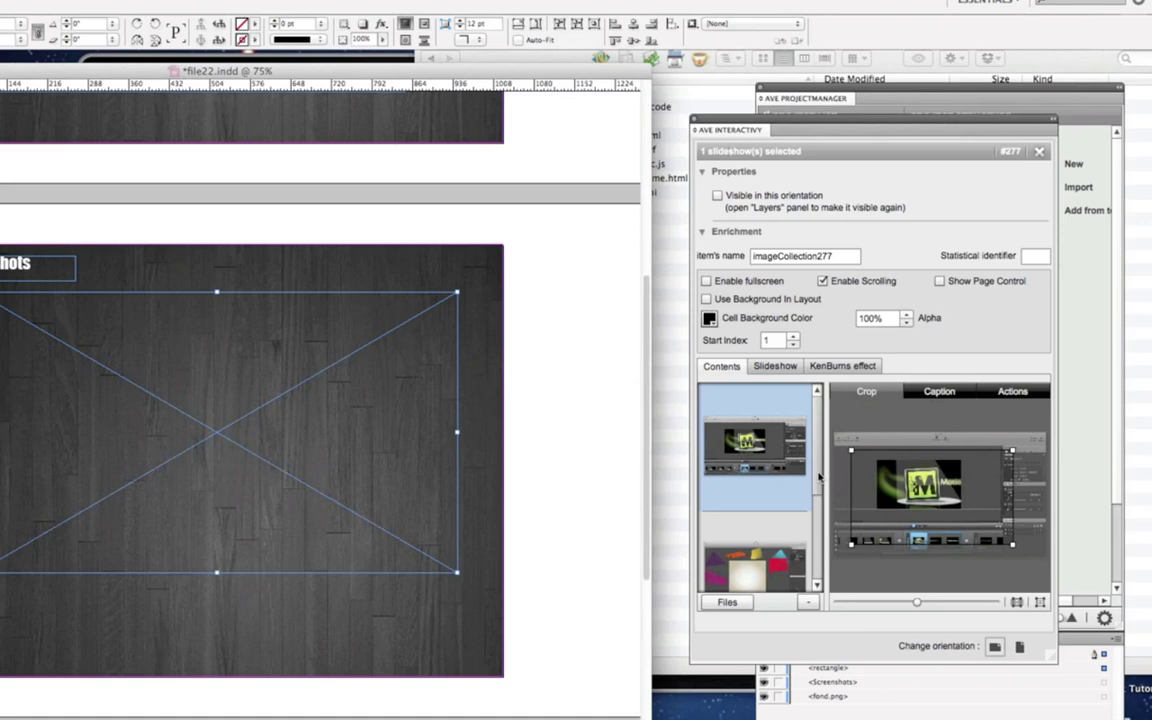
drag(818, 478, 818, 570)
click(755, 525)
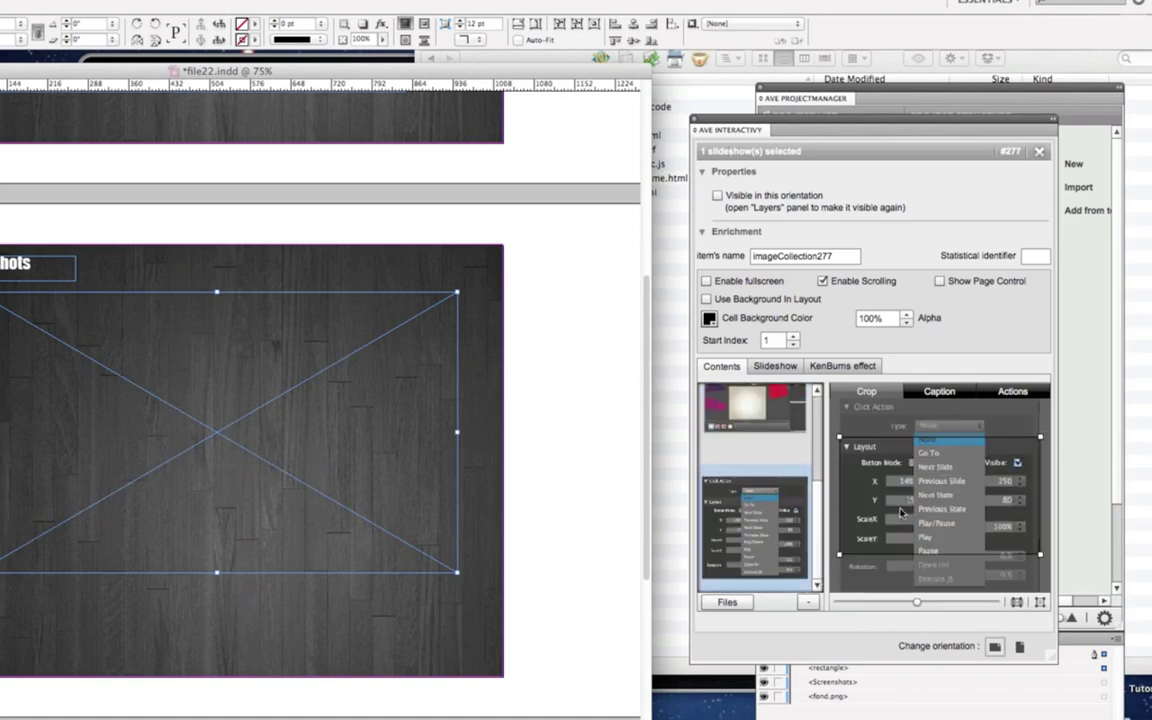
drag(898, 472, 898, 435)
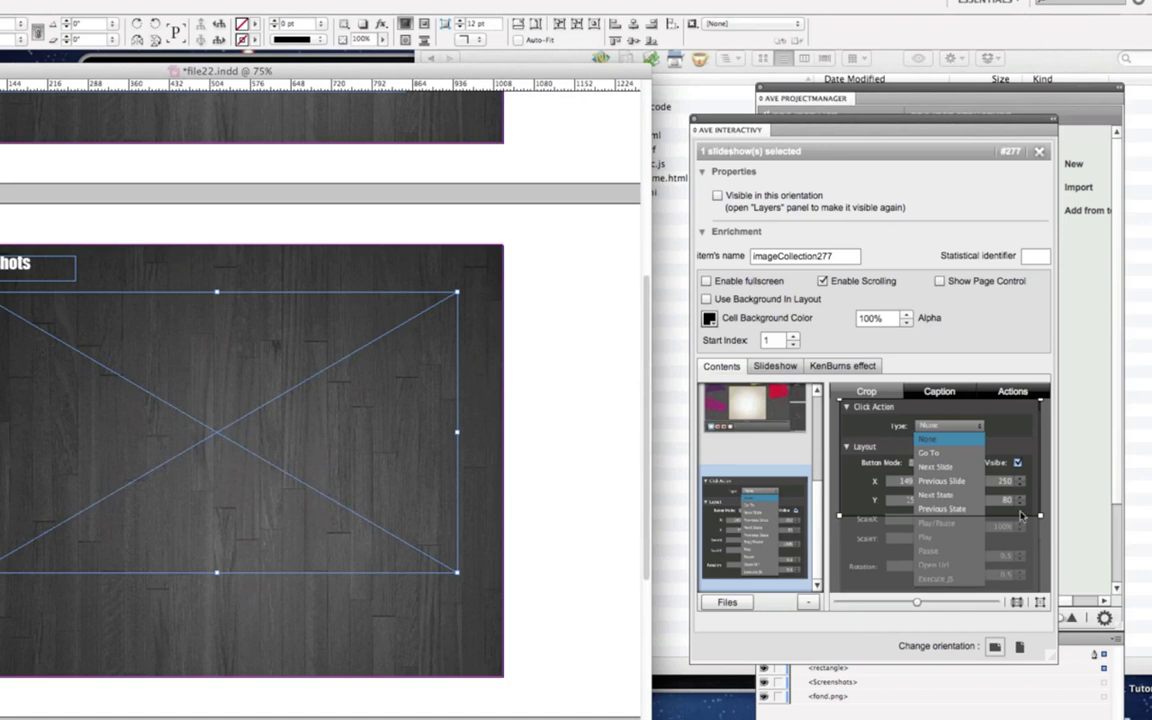
drag(1021, 515, 1012, 510)
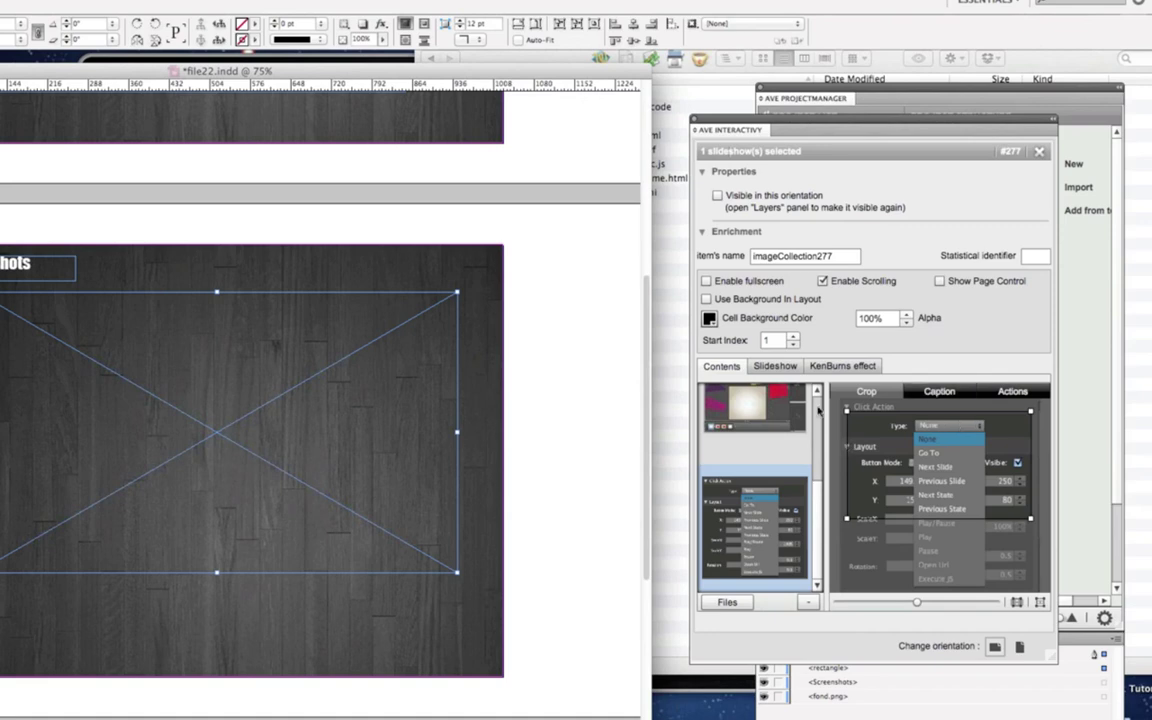
Step: Show the first slide's caption in normal and fullscreen view, with the text "General View of the app"
click(818, 410)
click(775, 425)
click(939, 391)
click(848, 407)
click(848, 424)
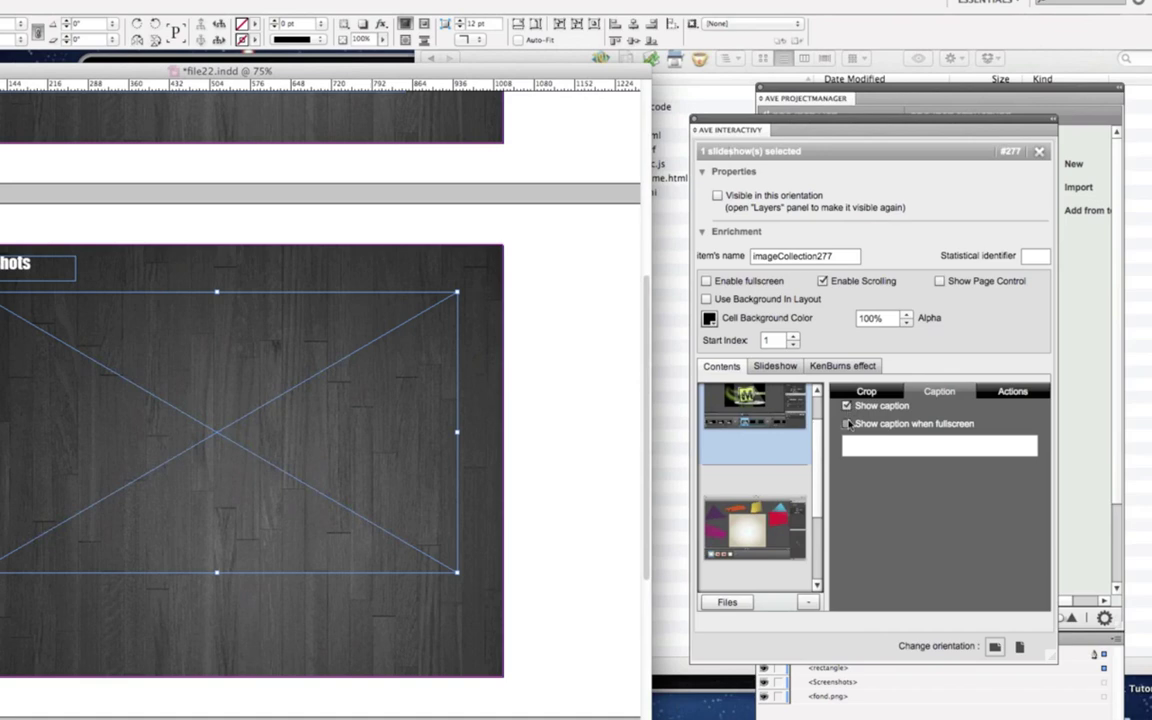
click(858, 447)
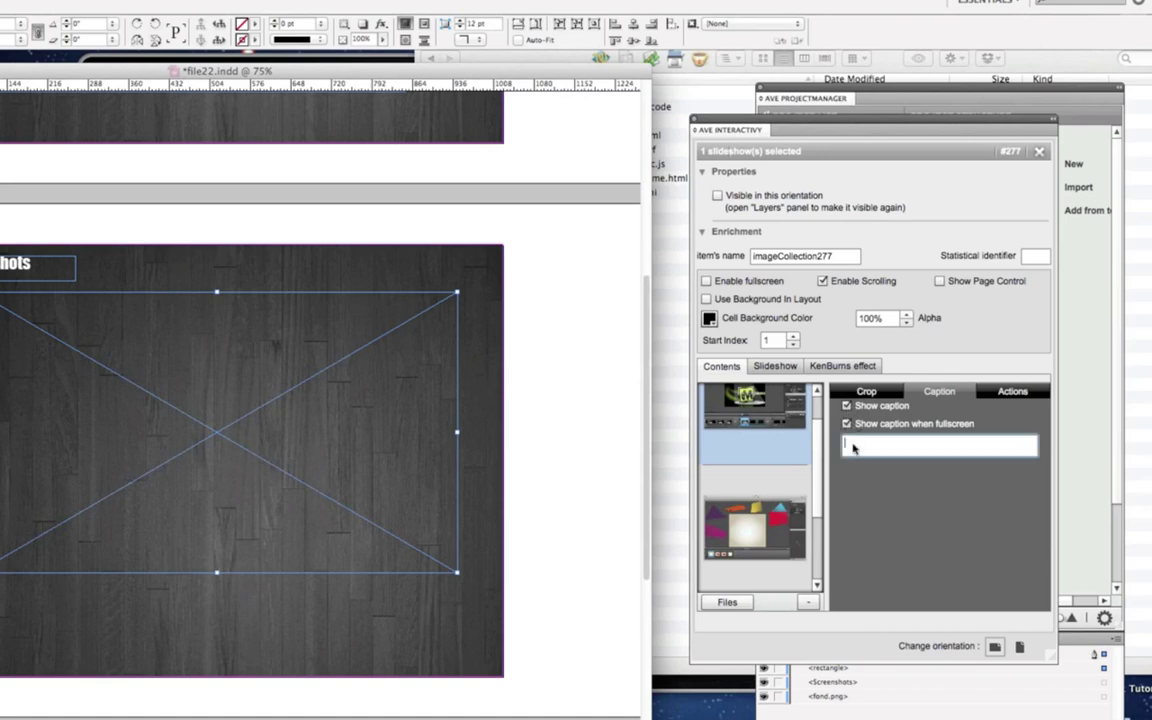
text(General View of the app)
Step: Show the second slide's caption in normal and fullscreen view, with the text "The app in action"
click(800, 515)
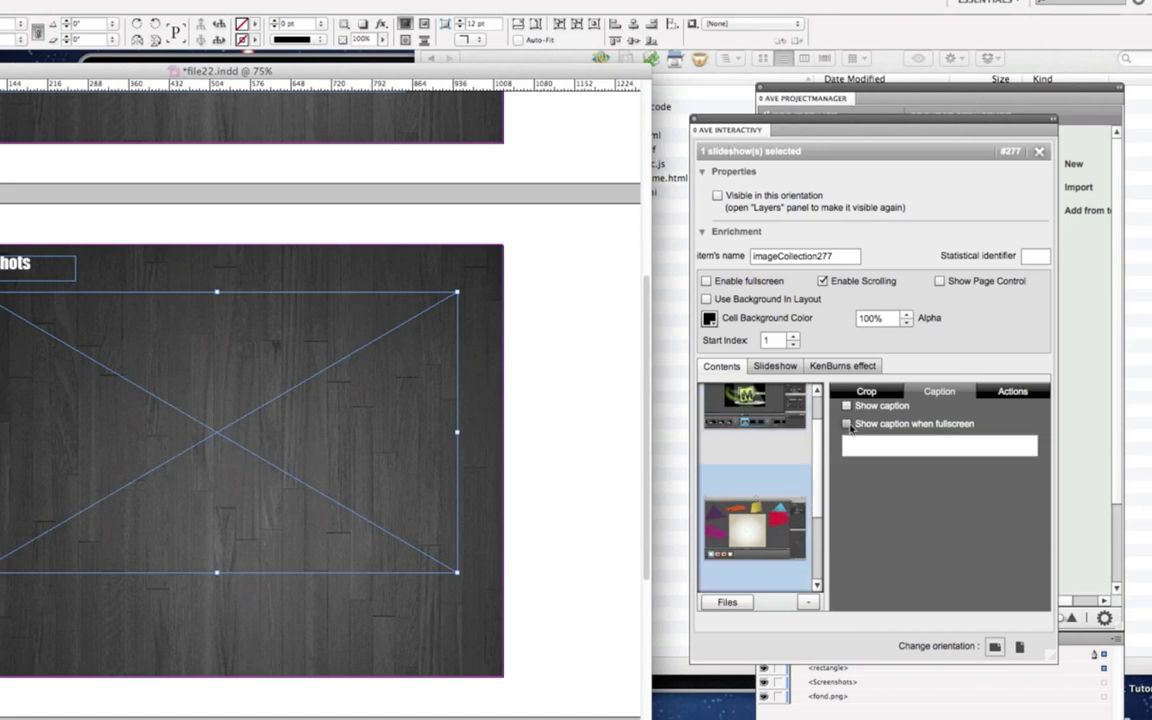
click(847, 424)
click(866, 446)
text(T)
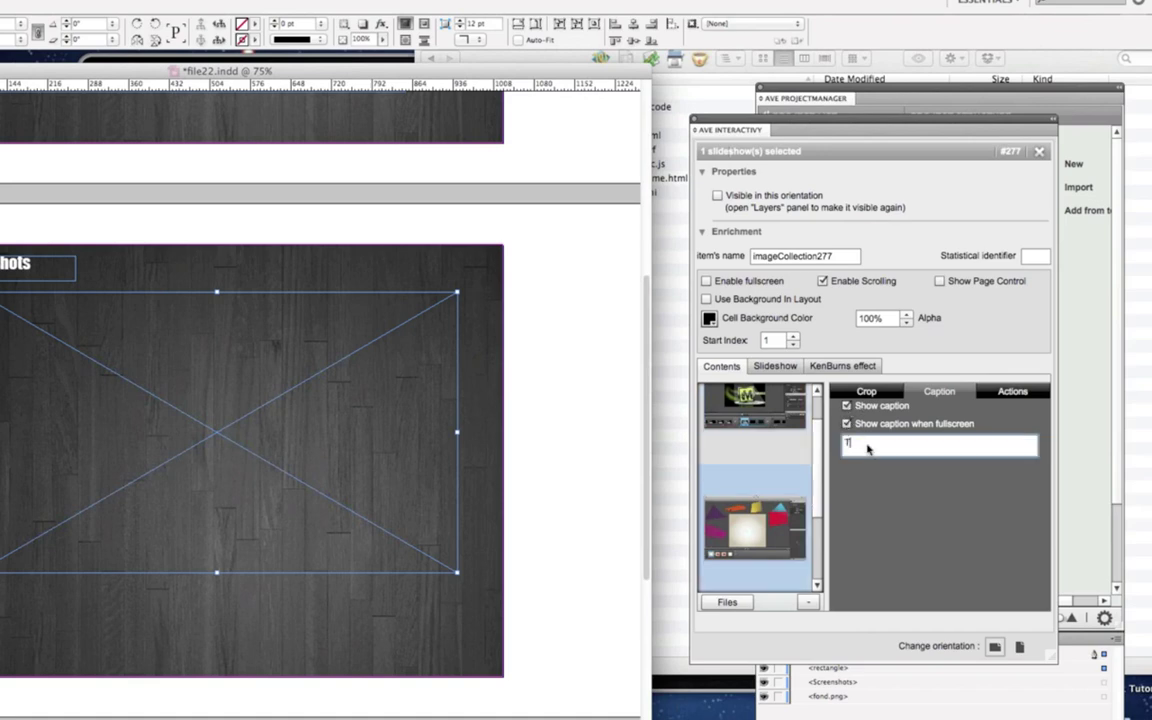
text(he app in action)
Step: Show the third slide's caption in normal and fullscreen view, with the text "Inspector"
scroll(766, 549, down, 3)
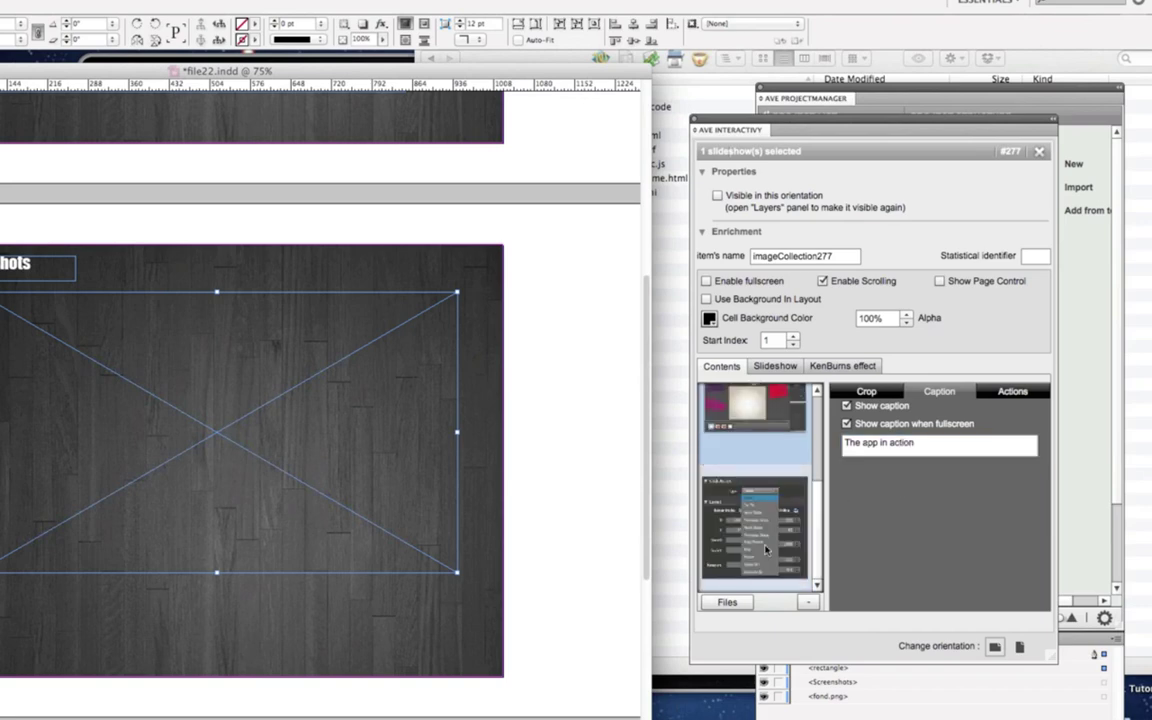
click(766, 549)
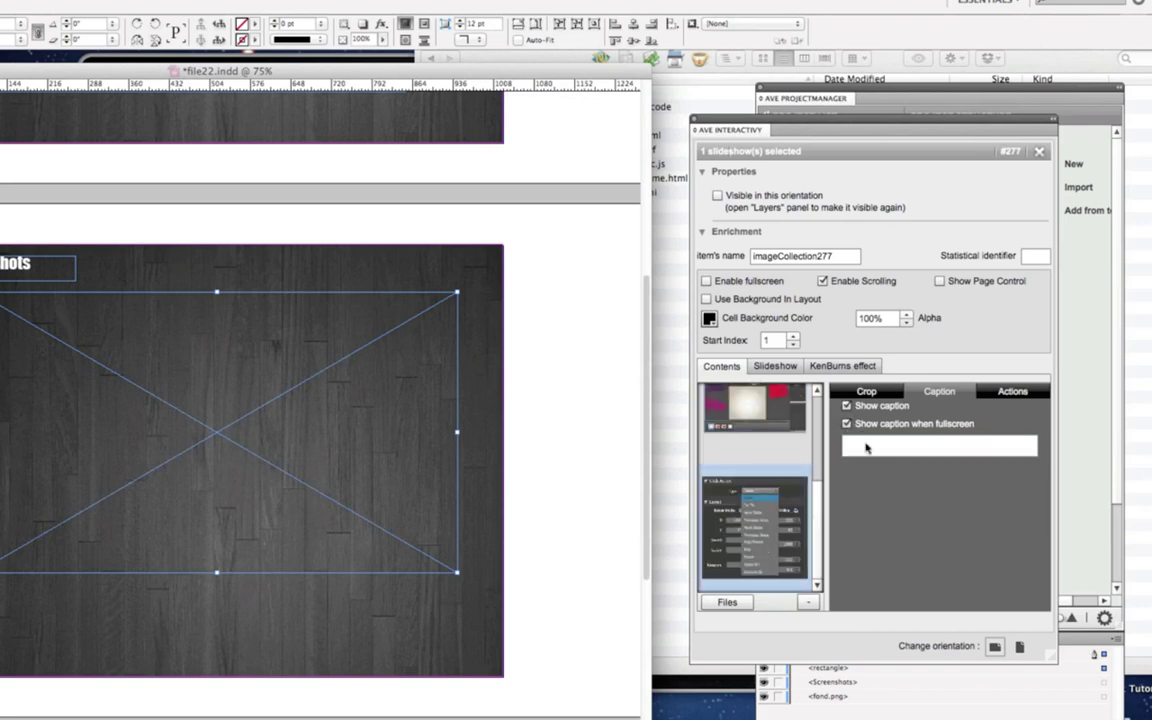
click(866, 448)
text(Inspector)
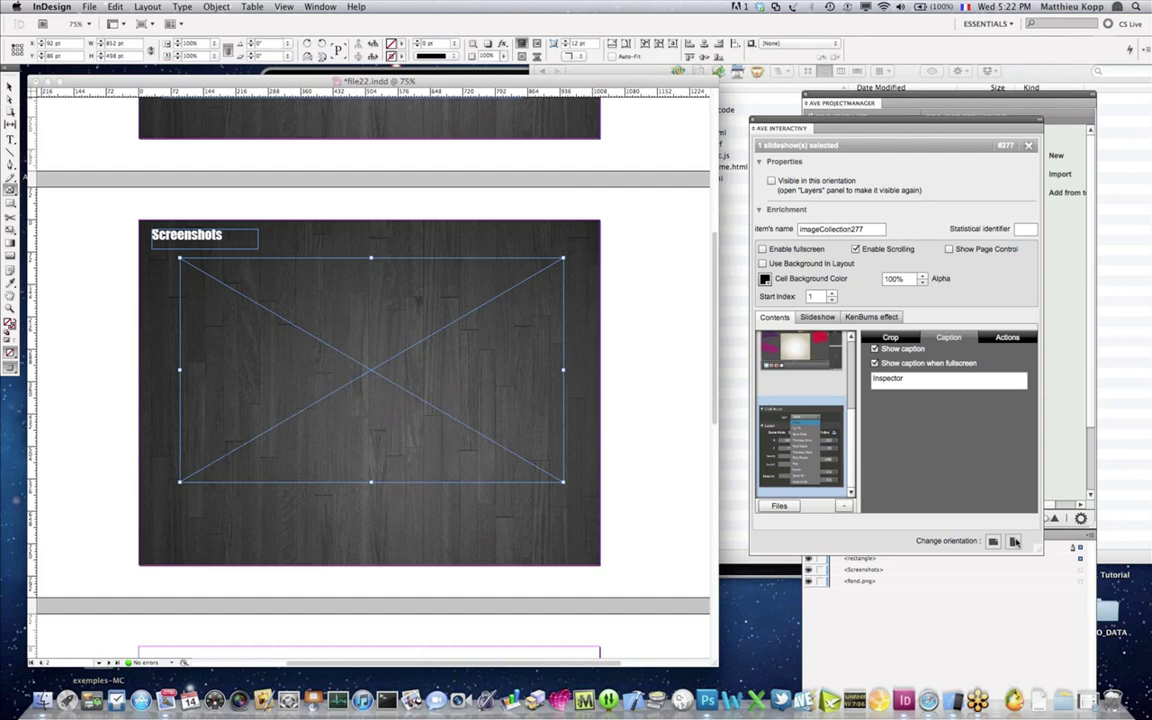
Step: Change the layout to portrait orientation and move the Screenshots title into the upper-left corner of page 2
click(1014, 541)
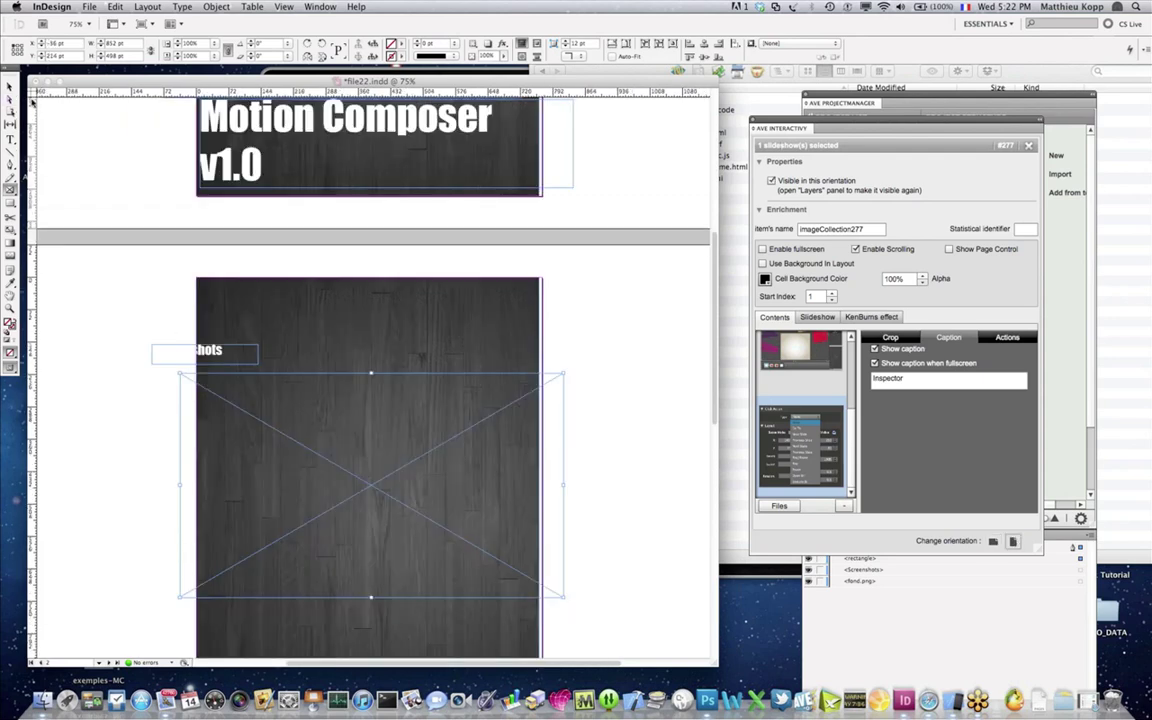
drag(205, 352, 259, 294)
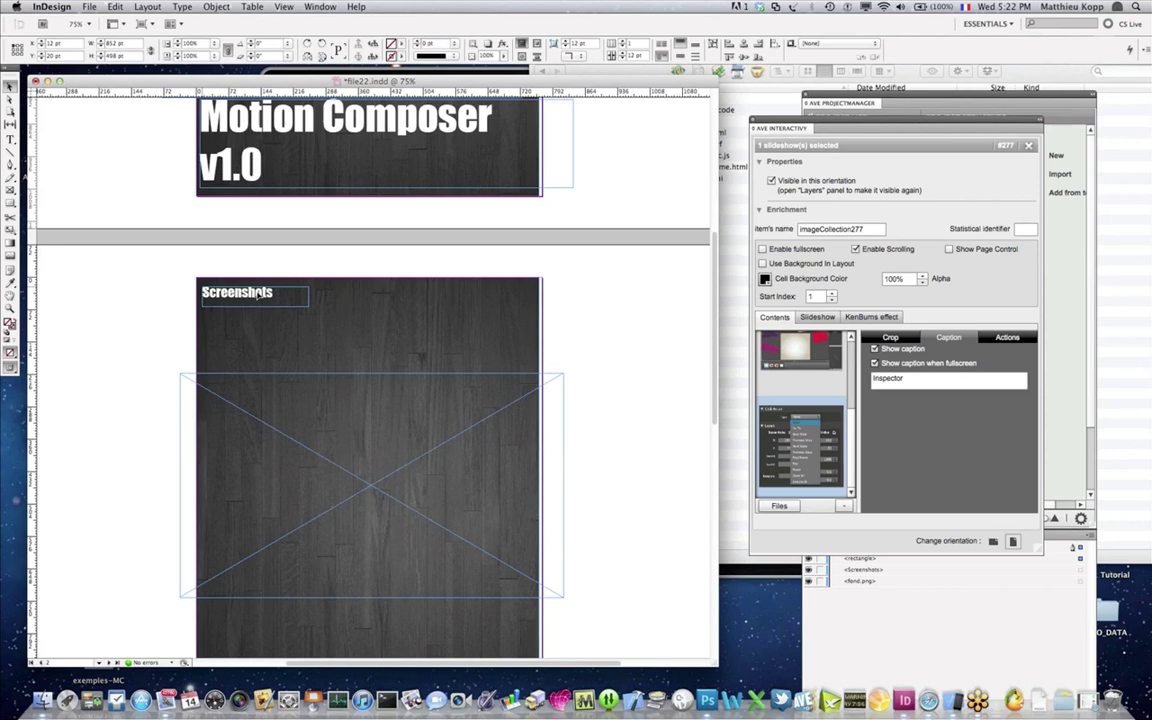
Step: Resize the slideshow frame on portrait page 2 to about 340 × 508 pt and move it below the Screenshots title
click(190, 381)
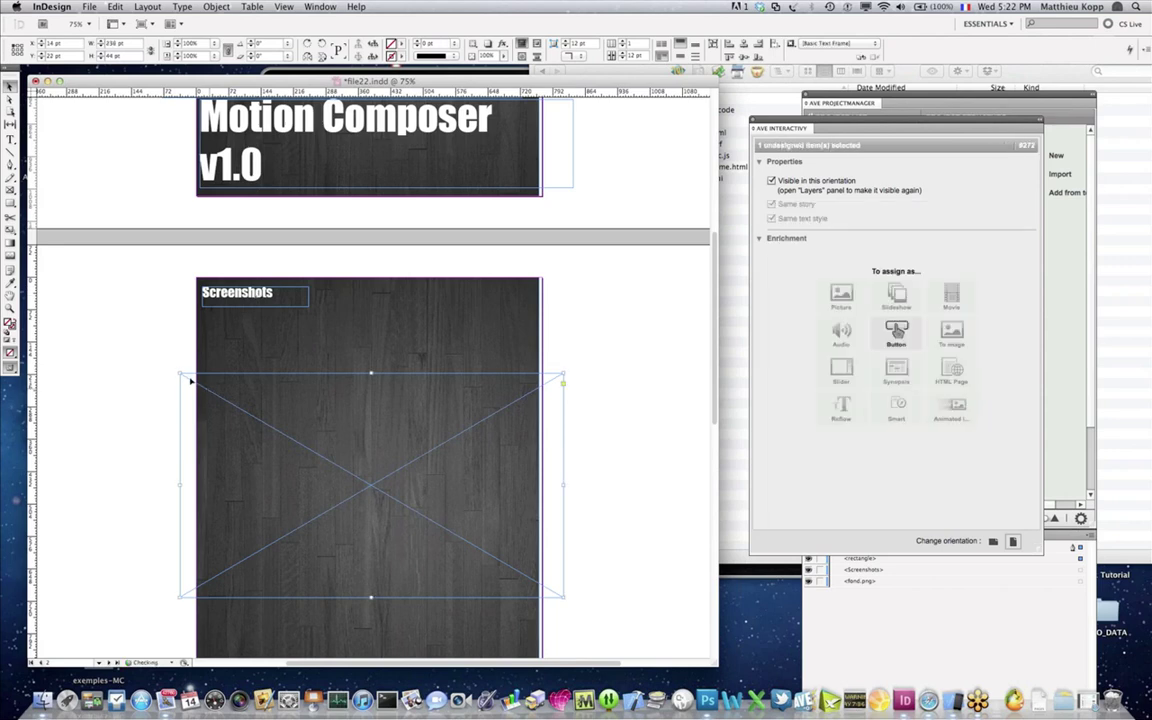
drag(225, 374, 247, 345)
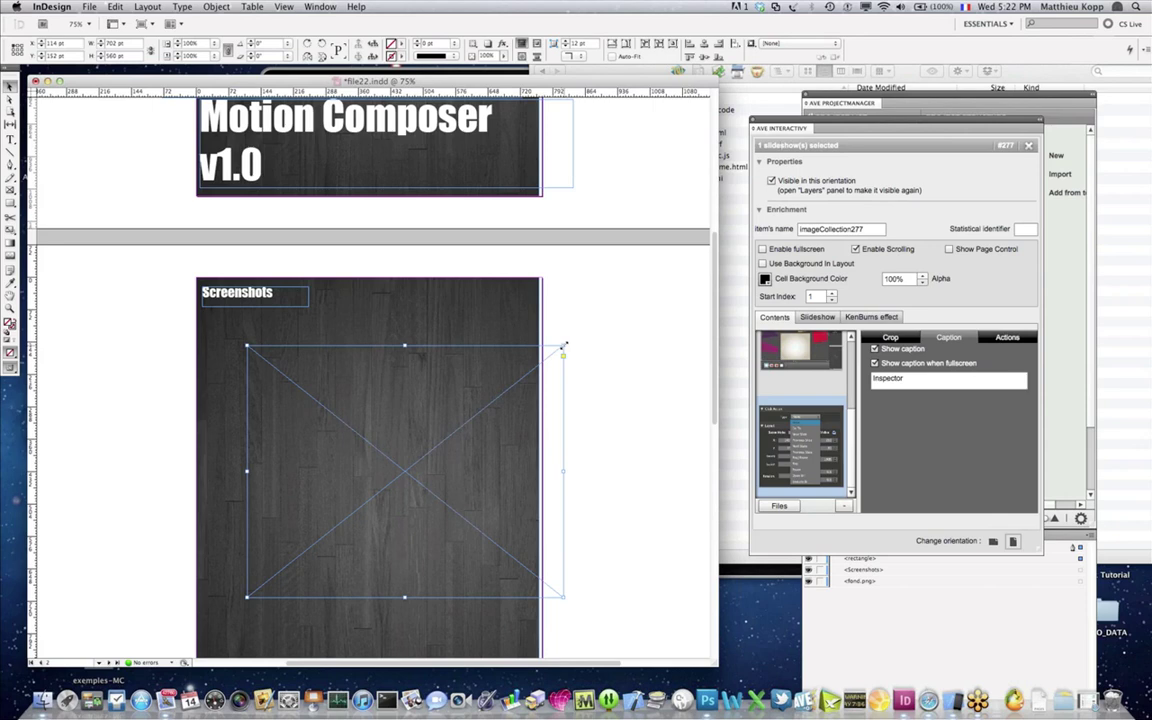
drag(563, 347, 400, 369)
drag(314, 453, 352, 408)
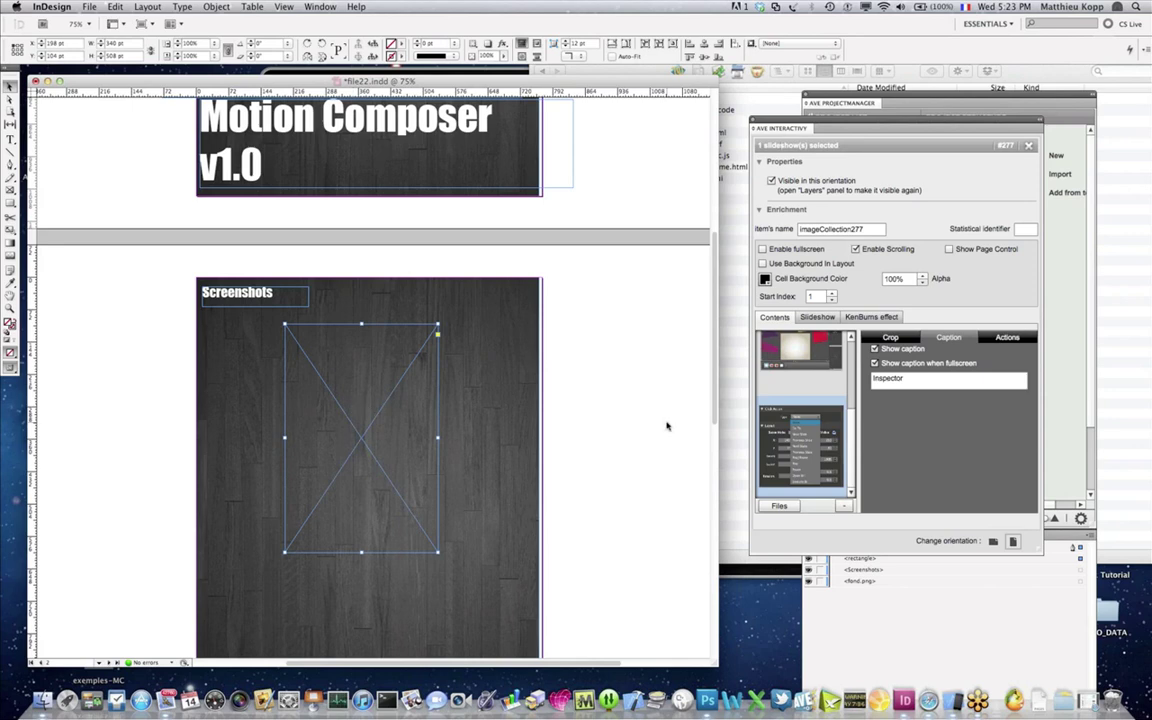
Step: Tighten the portrait crop of the first slide around the central M logo
scroll(853, 418, up, 3)
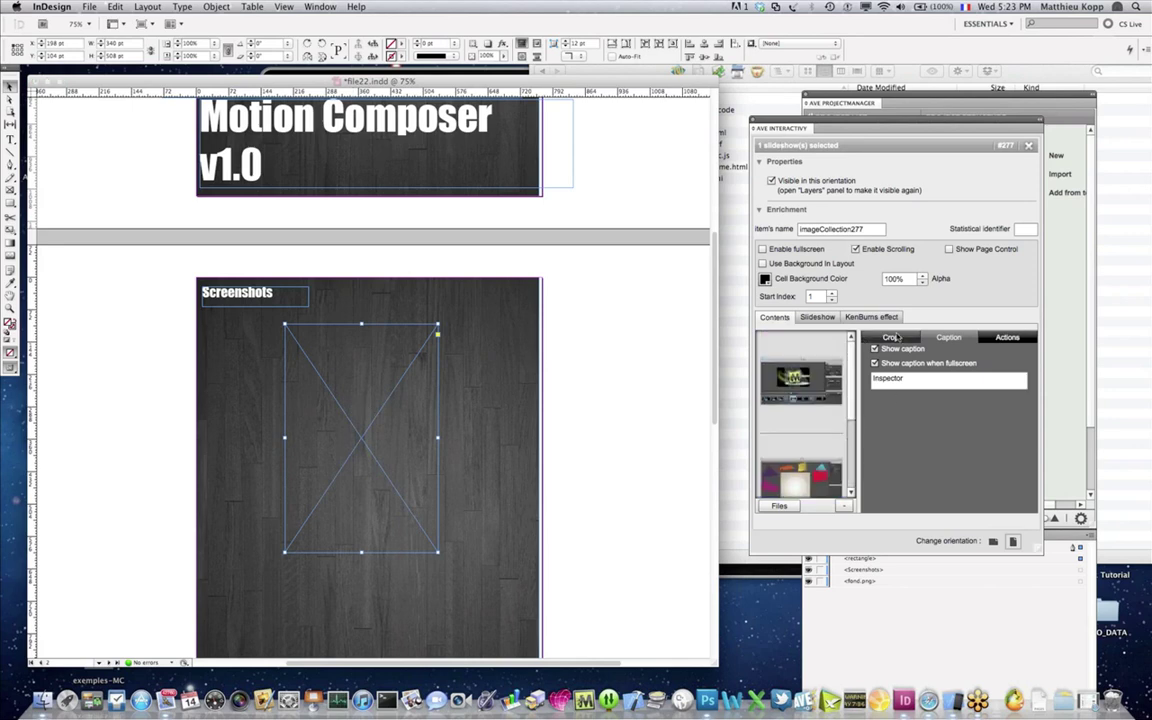
click(803, 375)
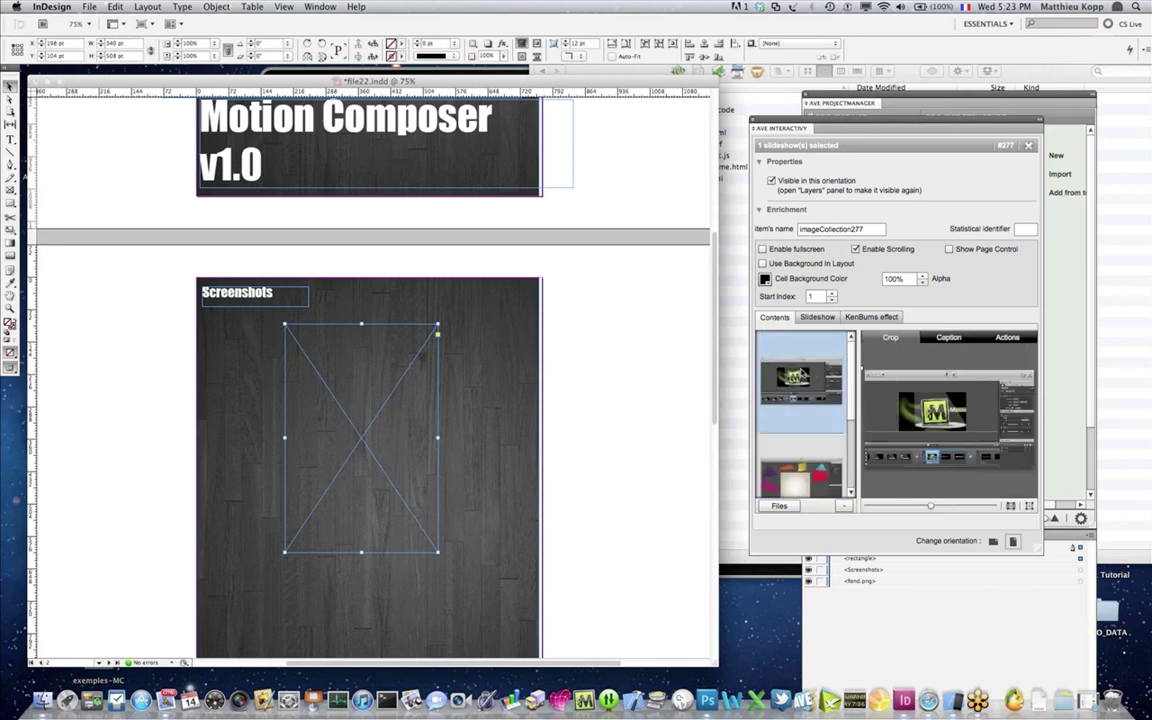
click(352, 304)
click(373, 329)
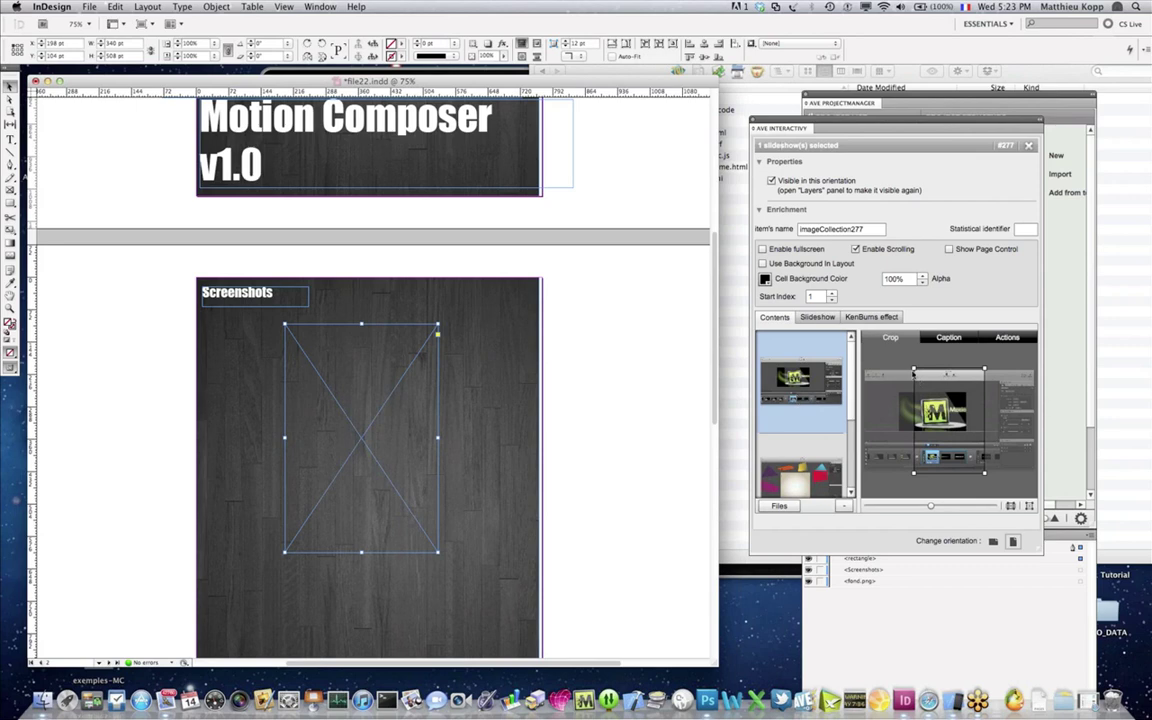
drag(914, 370, 939, 406)
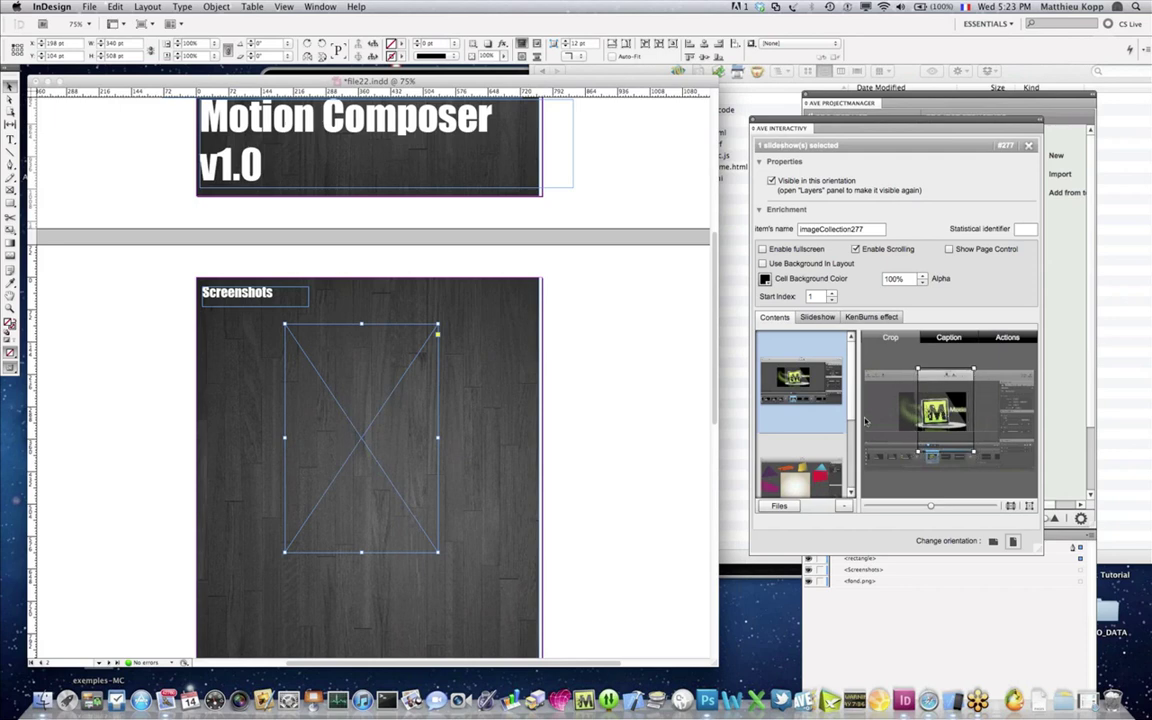
Step: Adjust the portrait crops of the second slide and the third, Inspector slide to suit the tall frame
scroll(802, 398, down, 3)
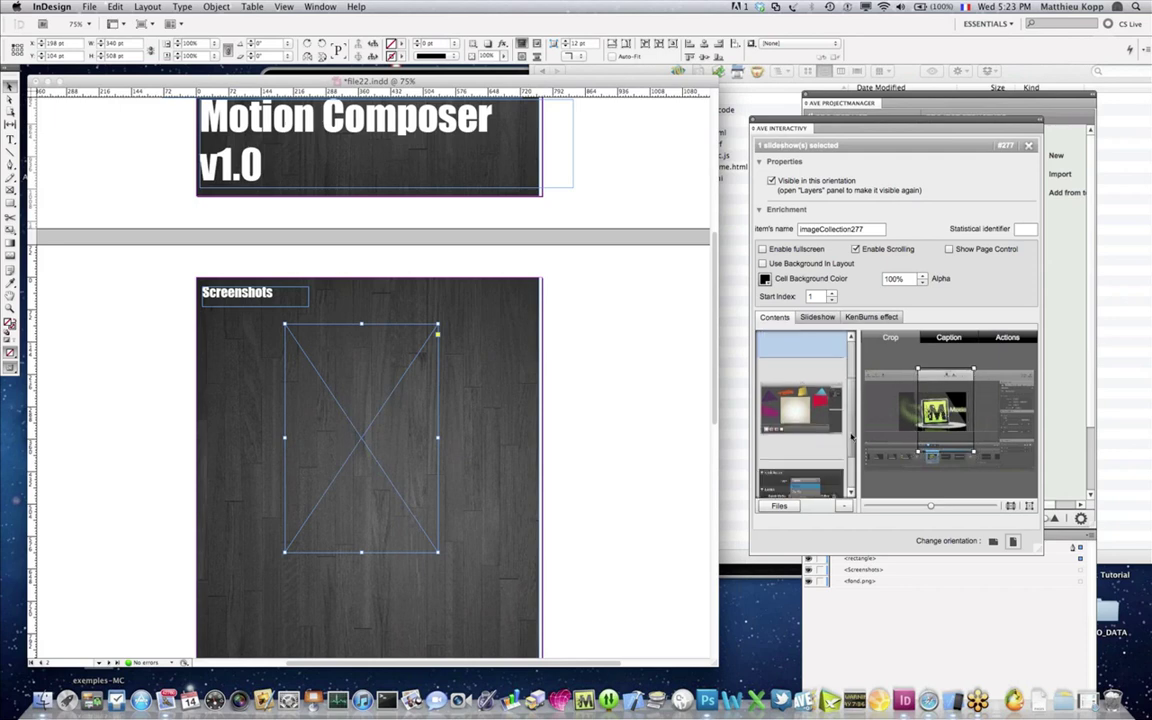
click(802, 398)
drag(910, 364, 913, 372)
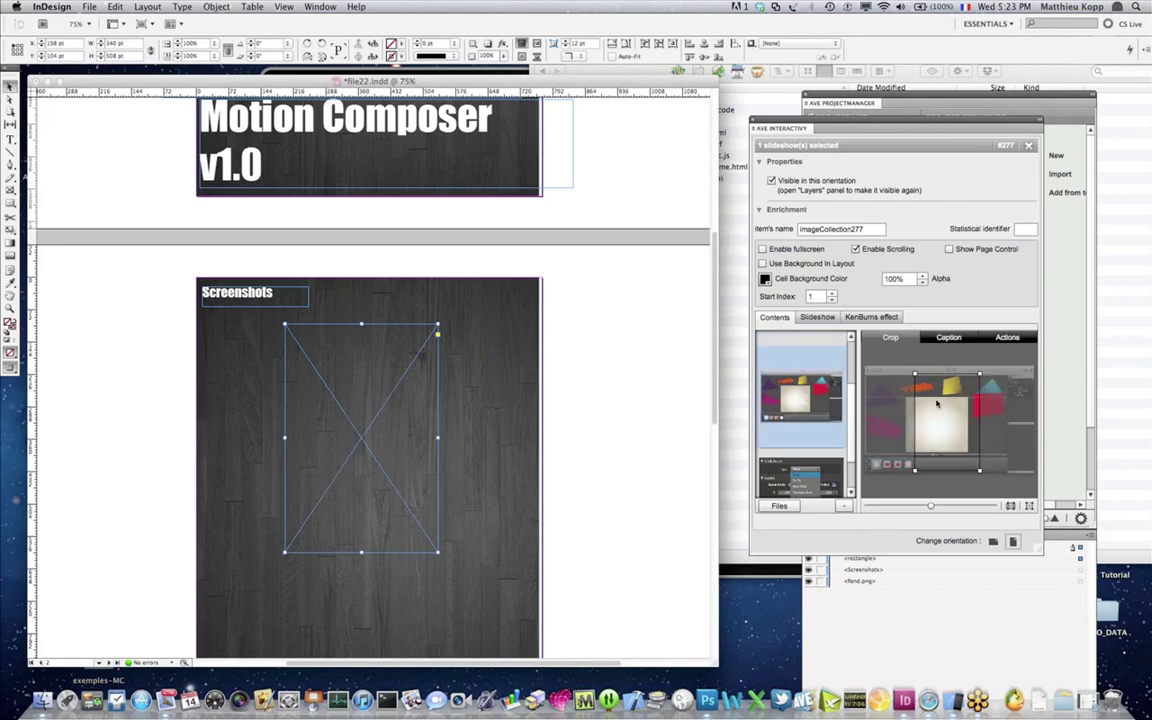
click(799, 478)
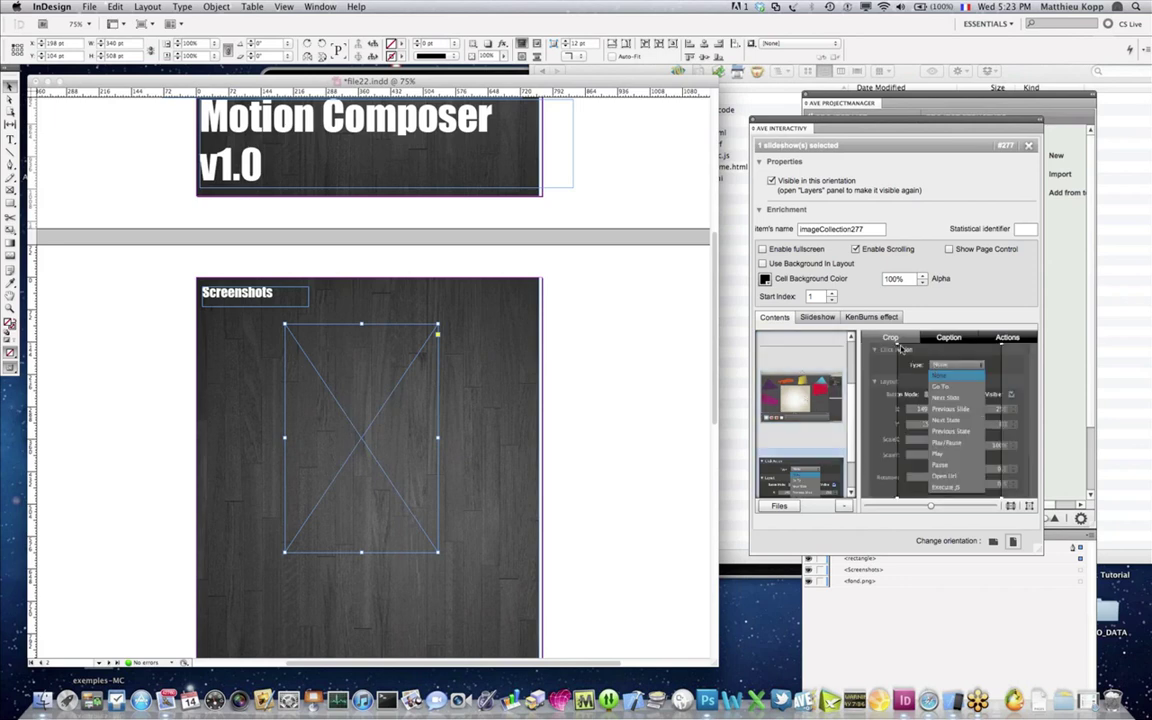
drag(897, 346, 898, 349)
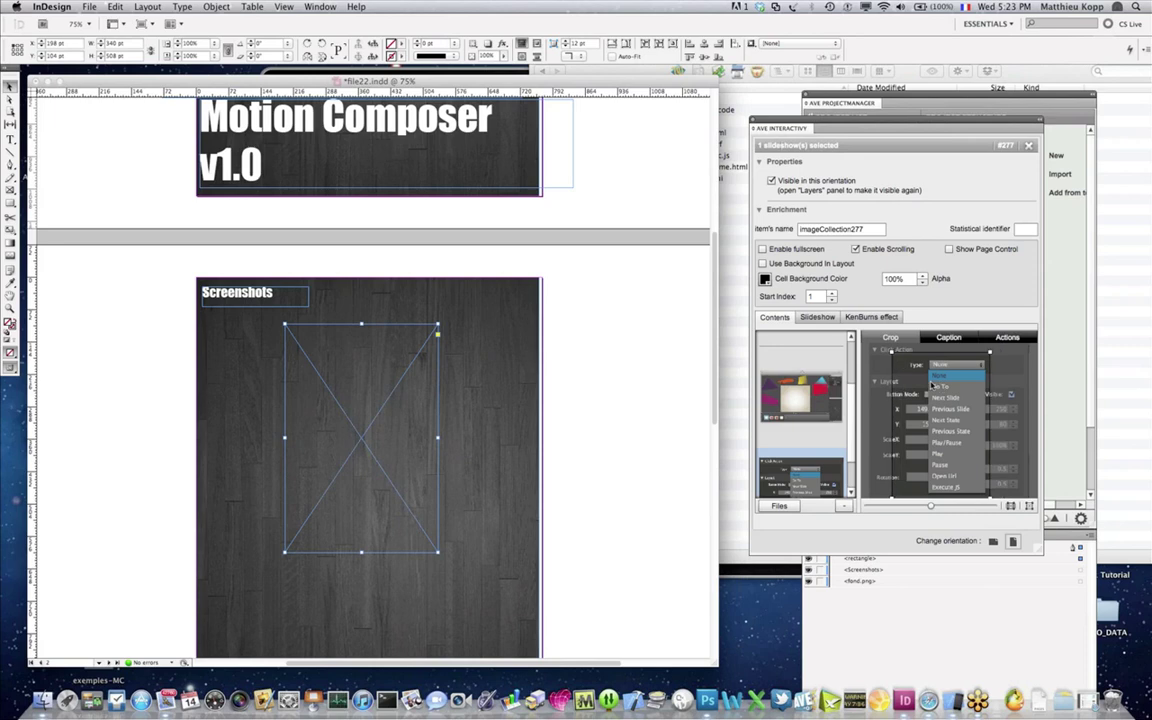
Step: Switch the layout back to landscape orientation and save the document
click(993, 542)
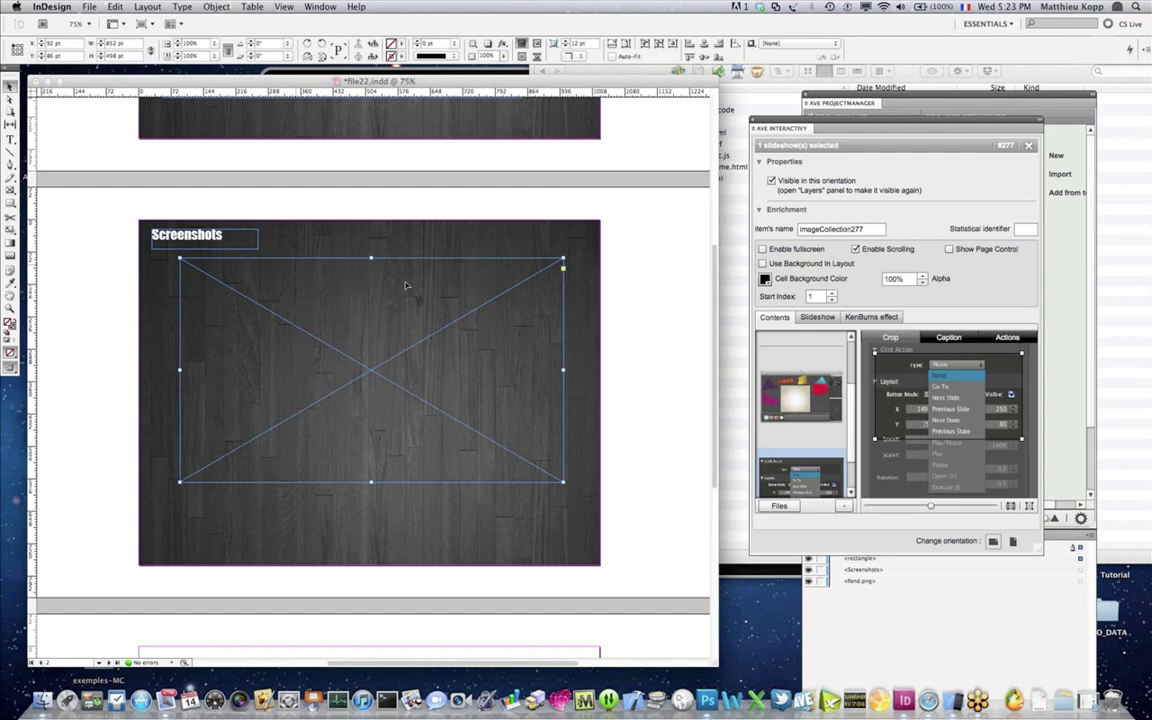
key(super+s)
scroll(714, 255, up, 5)
Step: Bring the AVE ProjectManager forward as a floating window and widen it to show the whole project structure
click(830, 103)
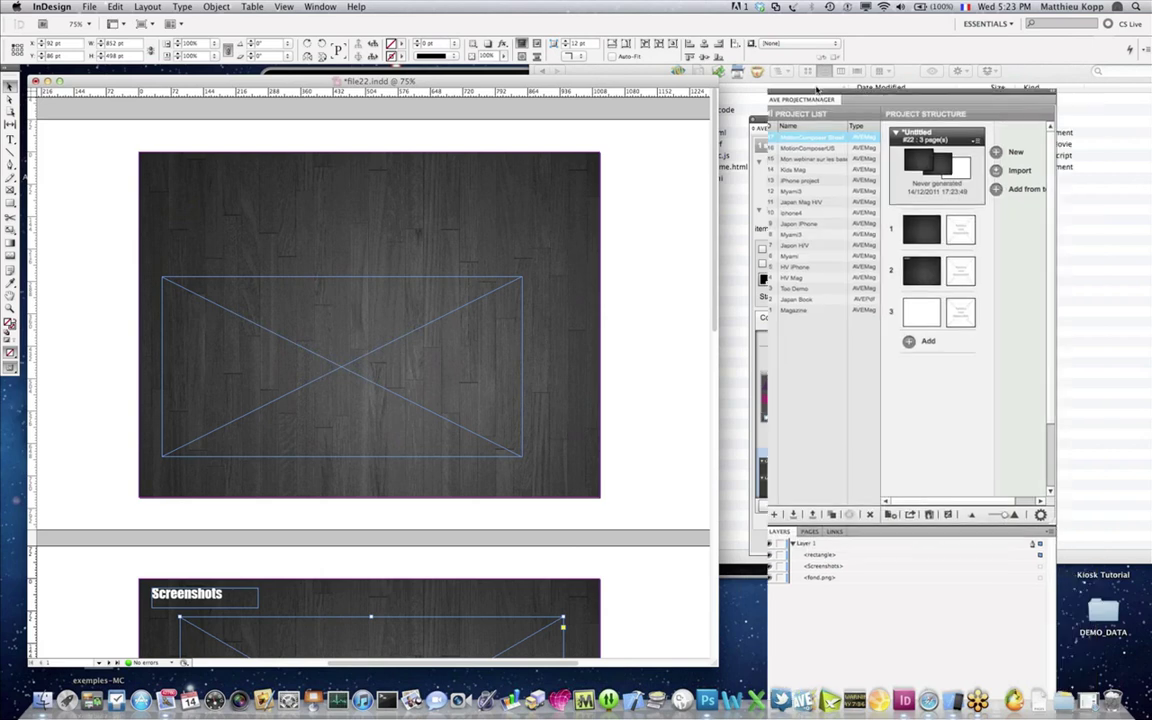
drag(812, 84, 812, 81)
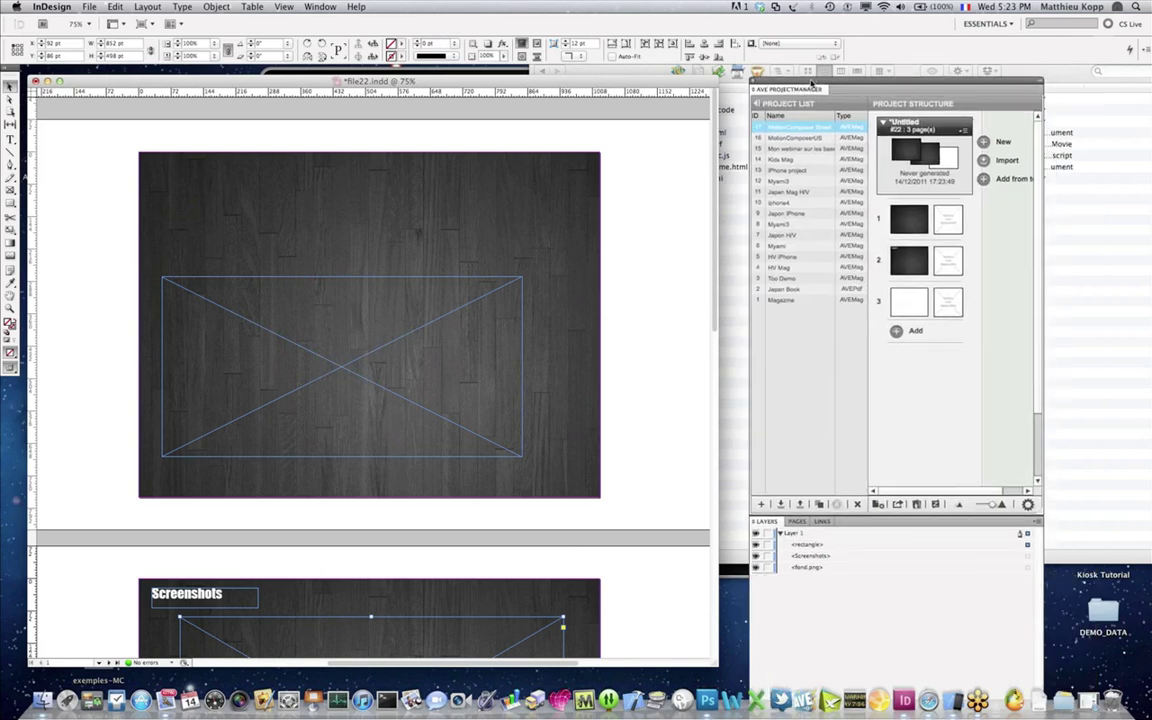
drag(812, 84, 692, 90)
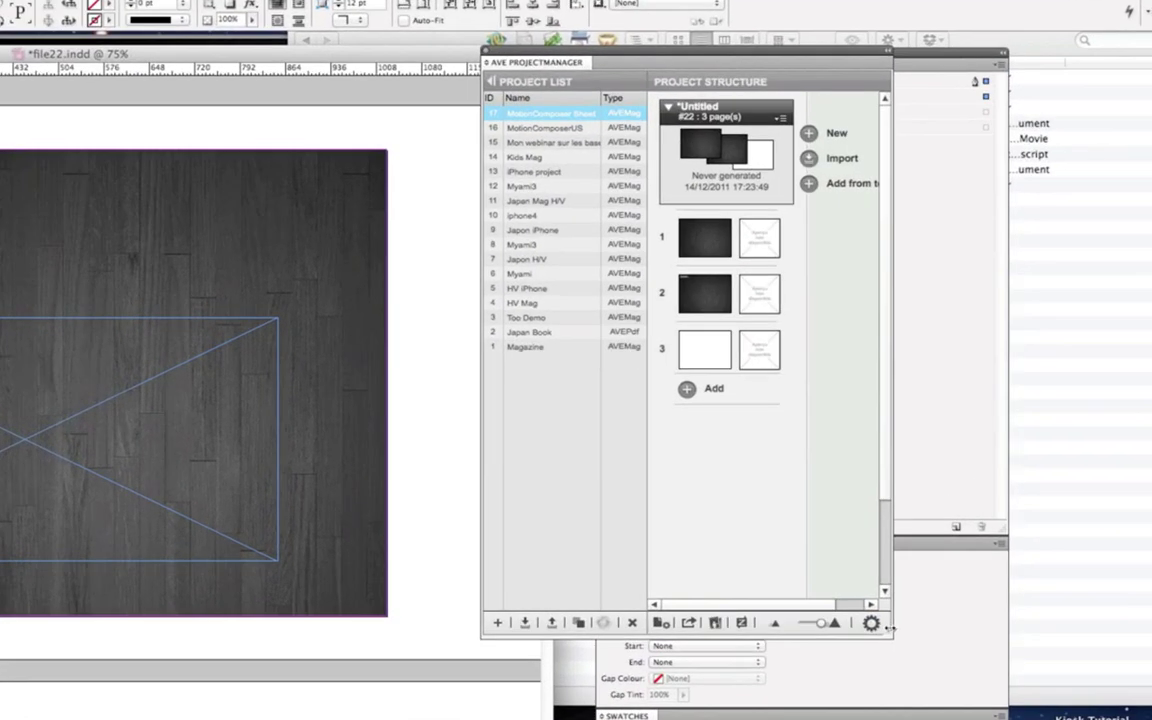
drag(885, 626, 1000, 598)
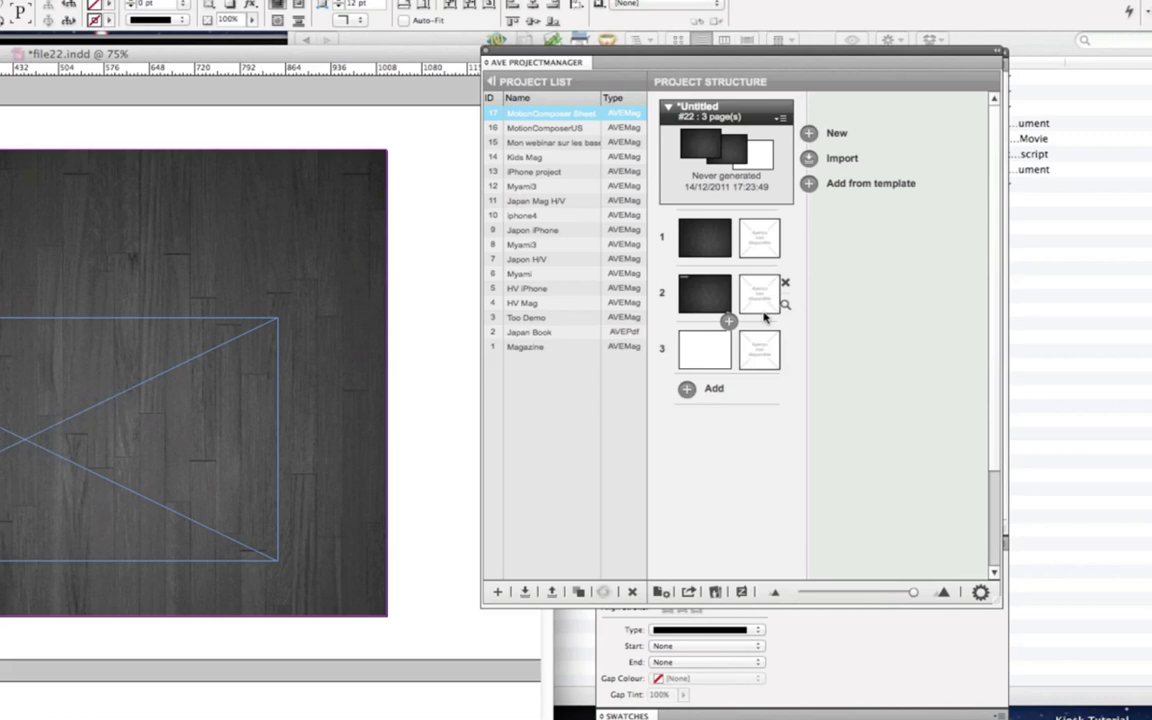
Step: Publish the MotionComposer Sheet project, generating its ungenerated articles first, and dock the AVE ProjectManager again
click(685, 593)
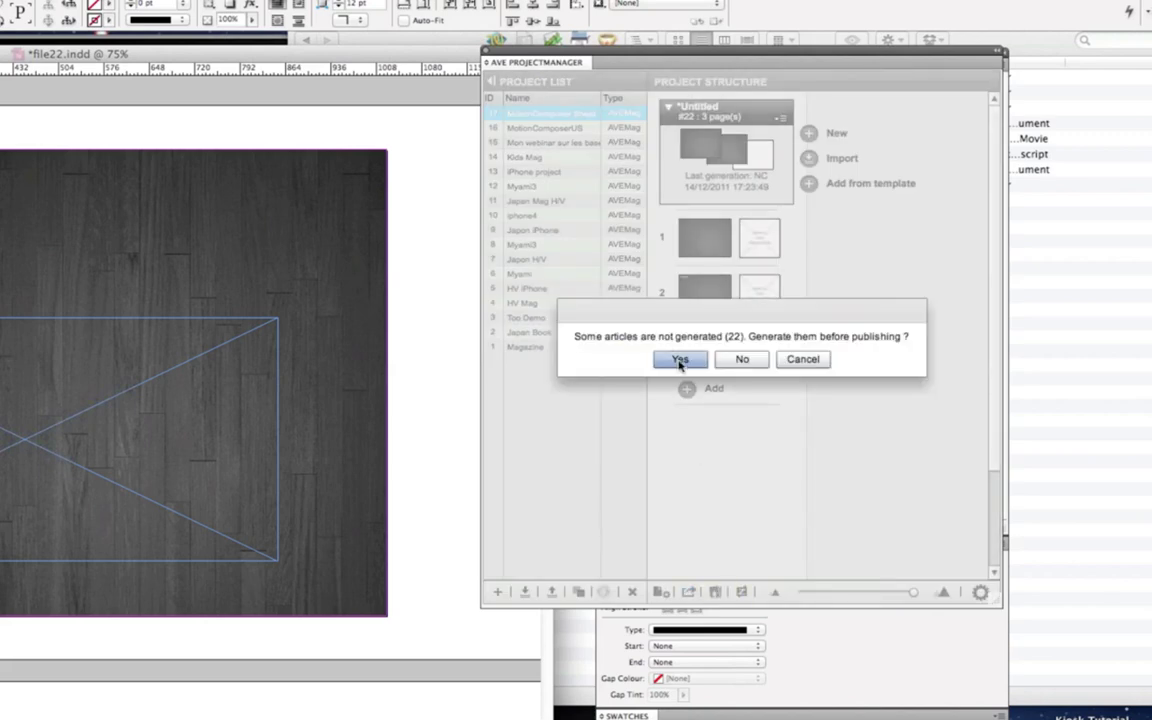
click(679, 360)
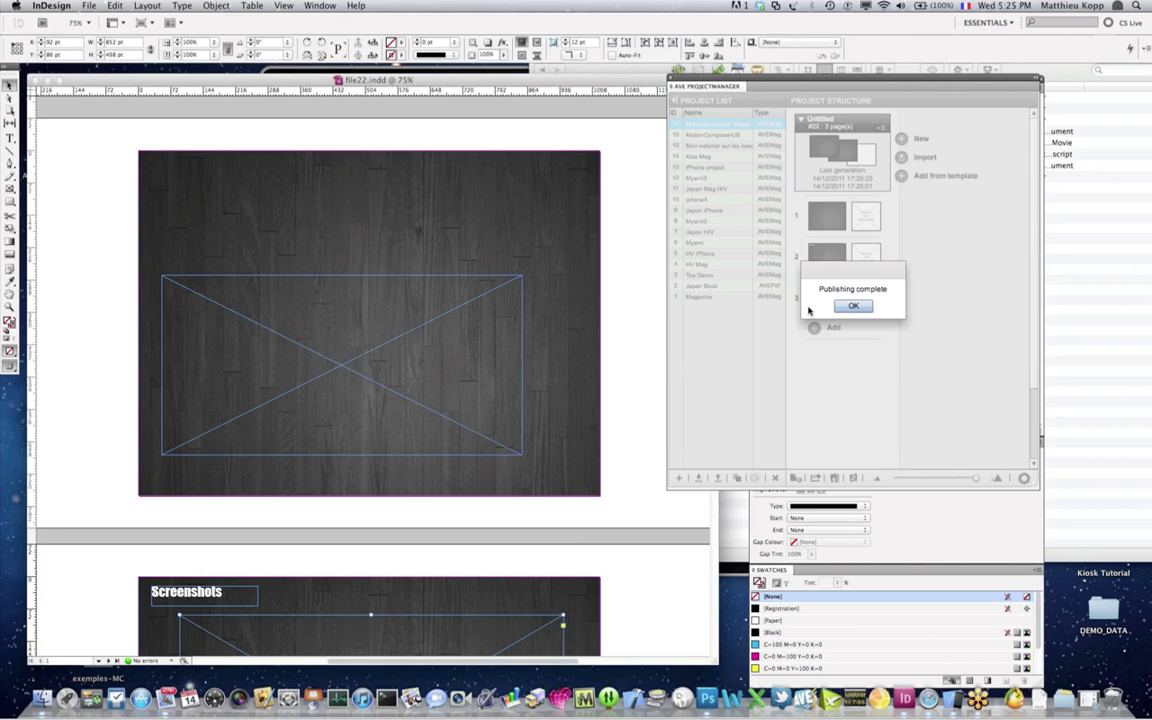
click(852, 305)
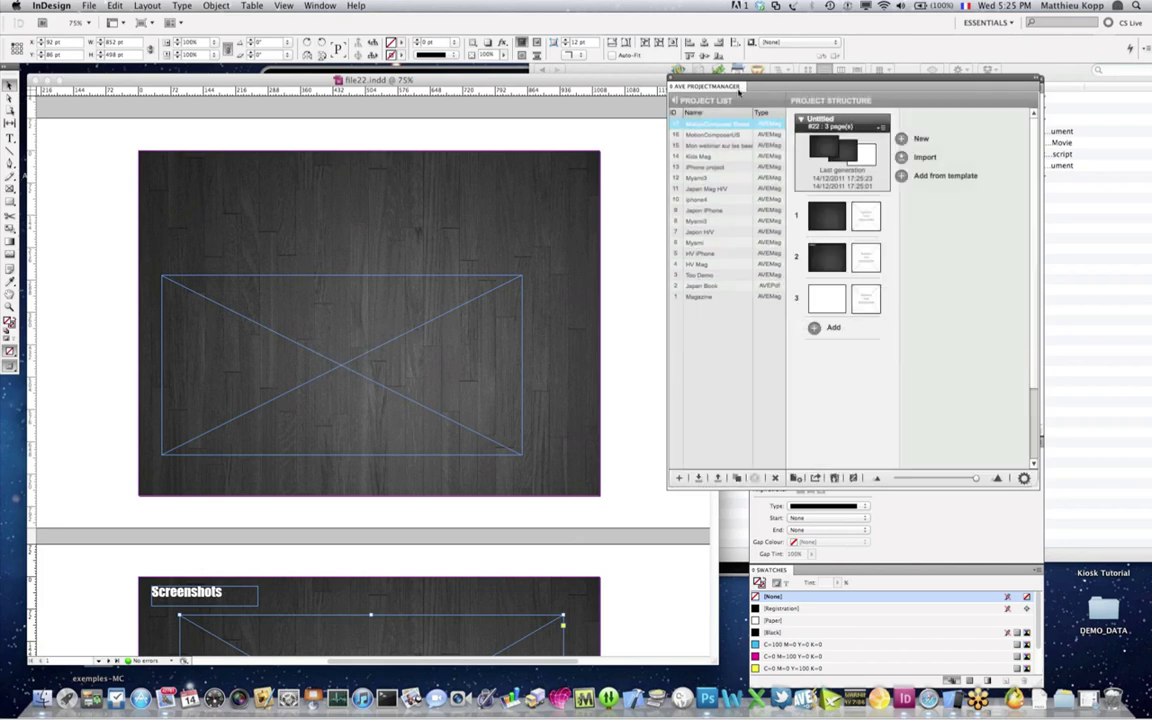
drag(739, 88, 760, 132)
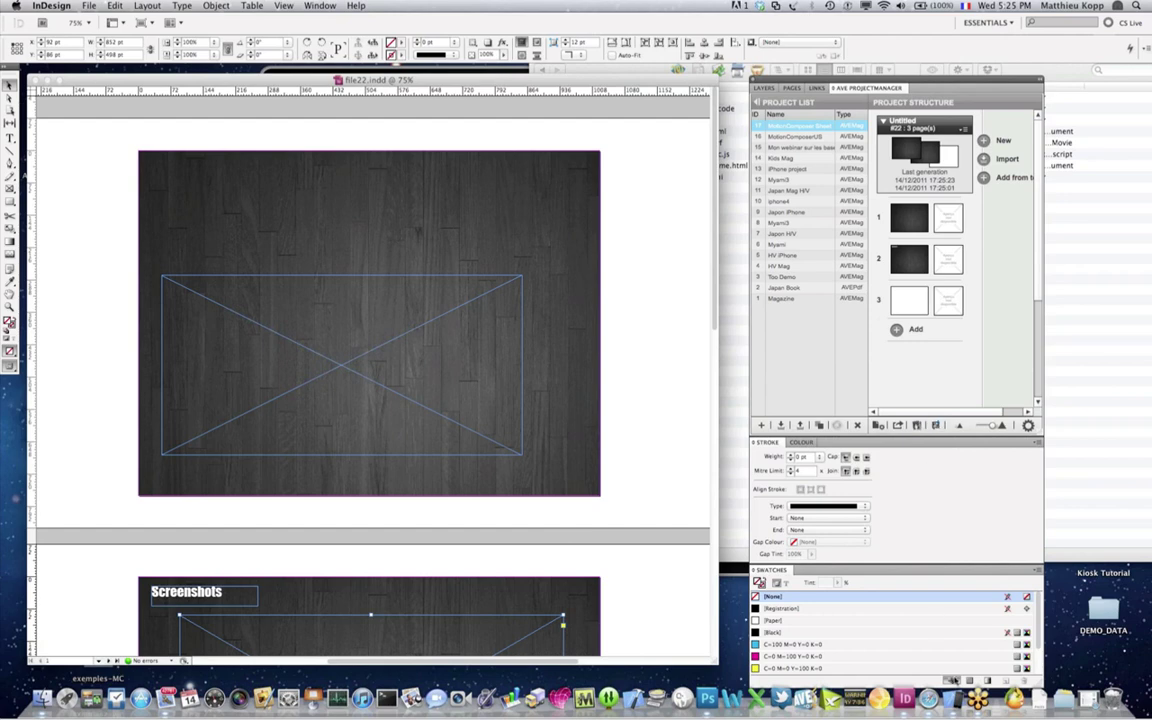
Step: Switch to the iOS Simulator, launch myKiosk and leave the library's editing mode
click(962, 672)
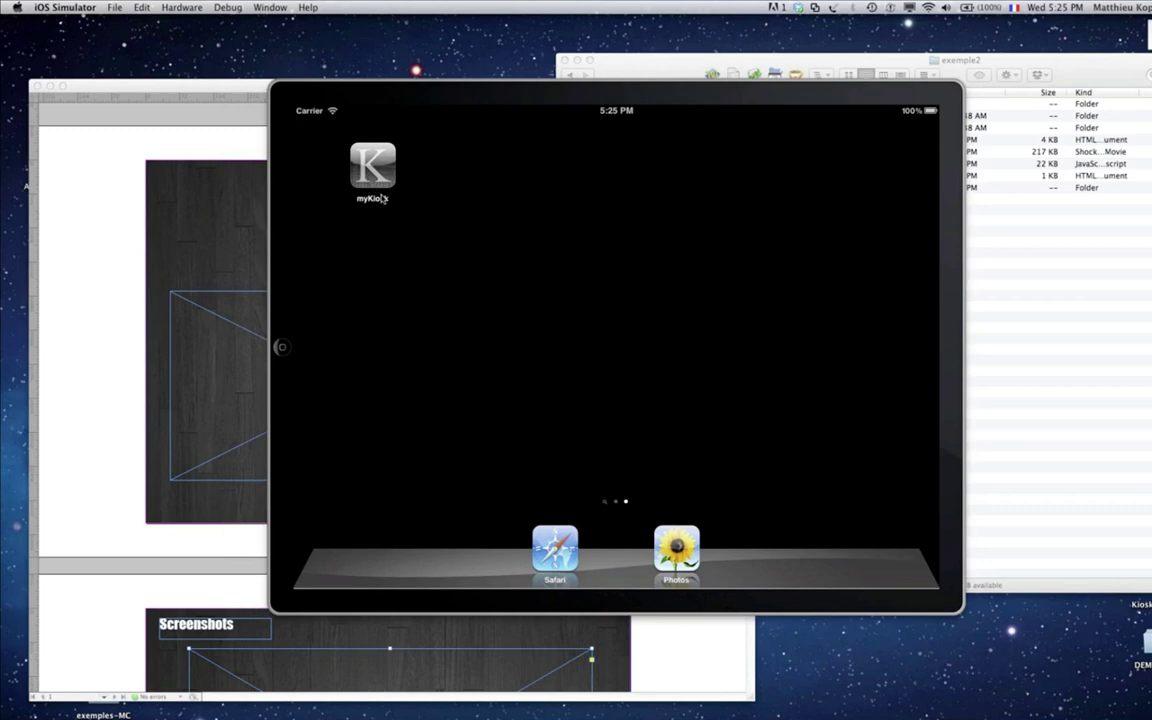
click(385, 170)
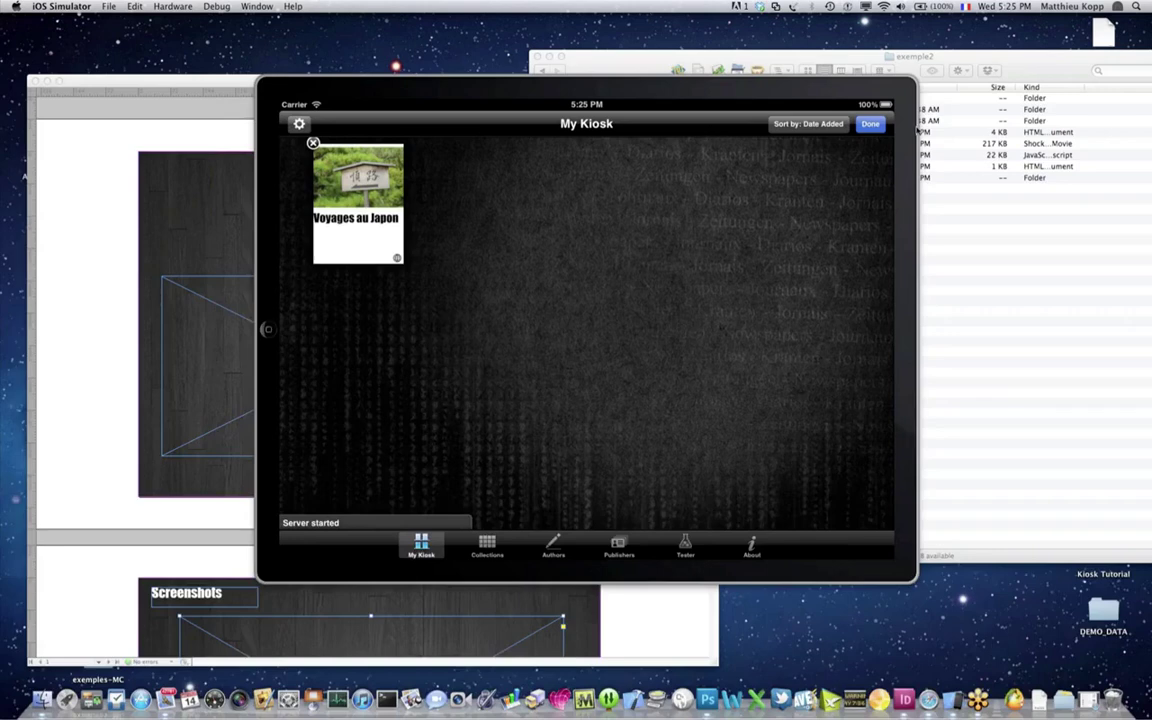
click(870, 123)
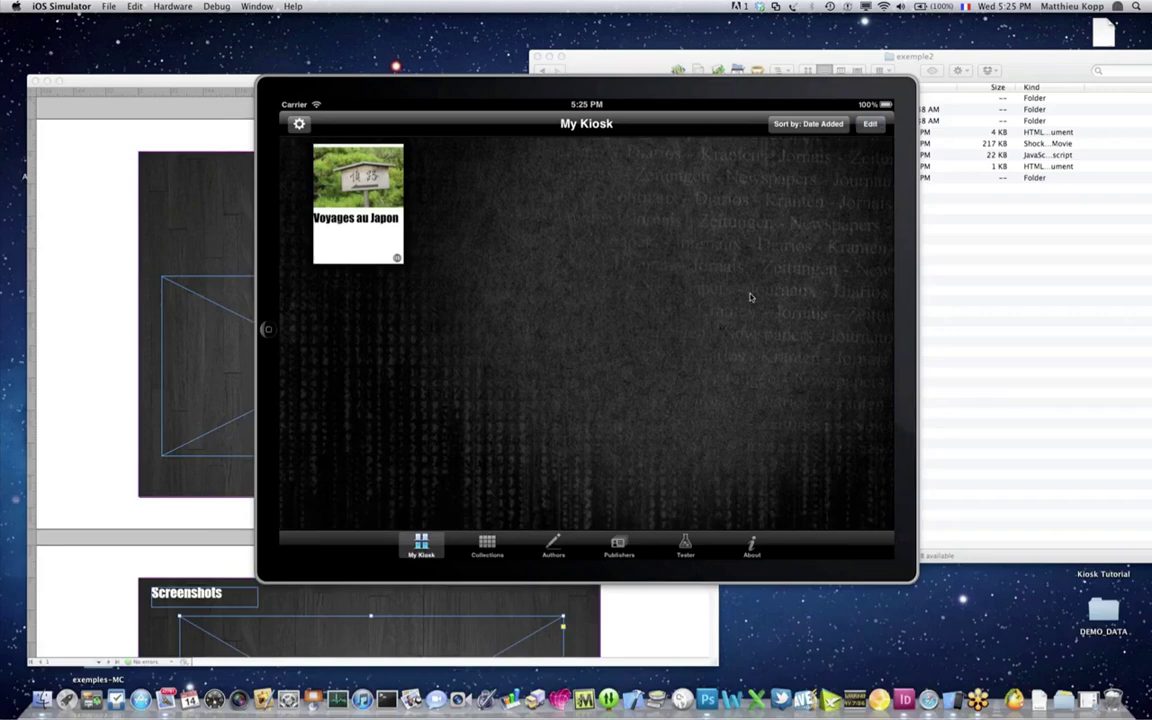
Step: Turn myKiosk's transfers off and on again, and move the simulator aside with its transfer address showing
click(299, 124)
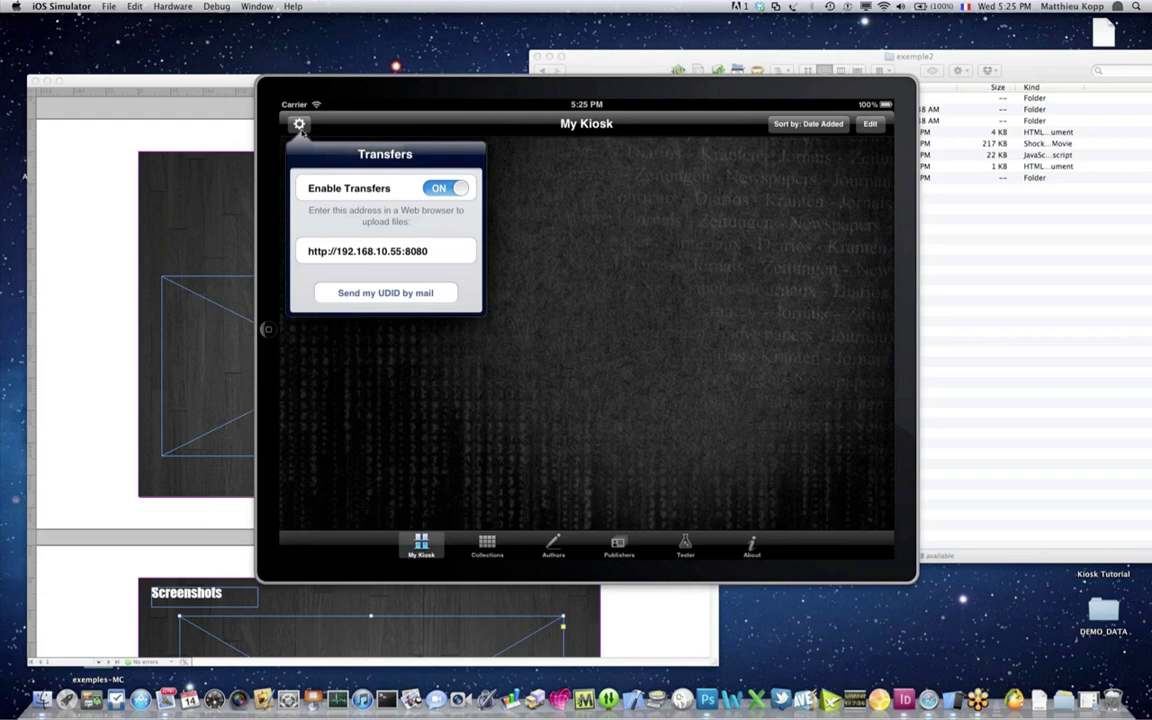
click(422, 188)
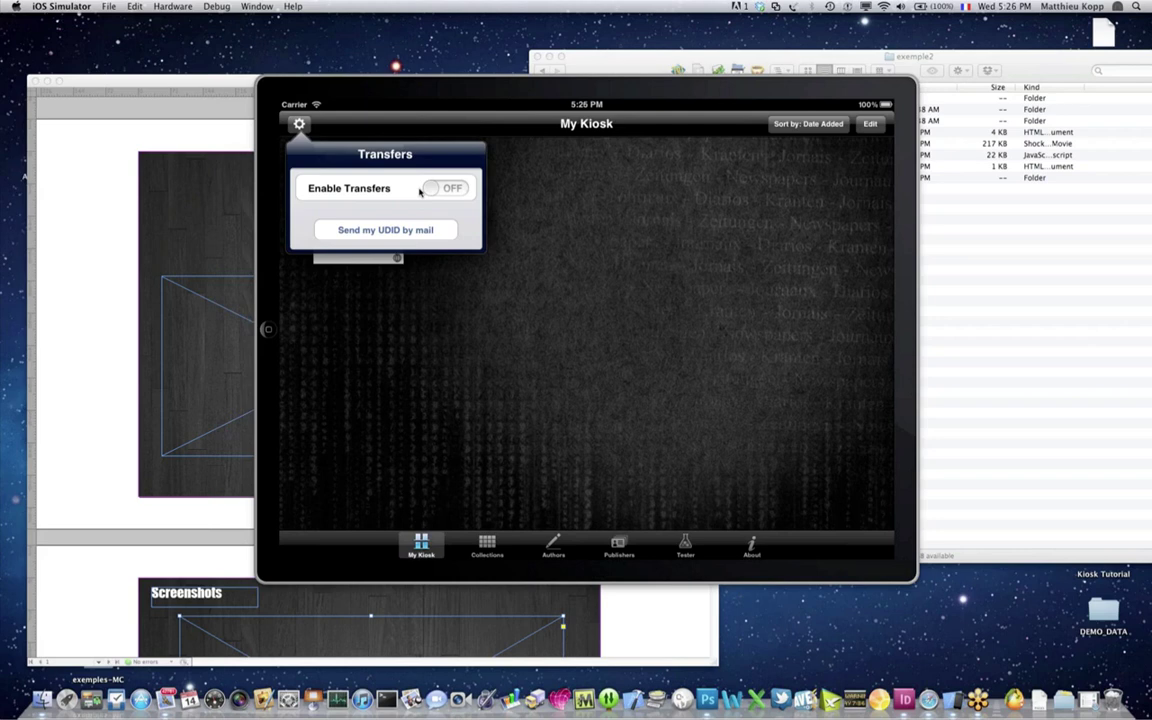
click(421, 189)
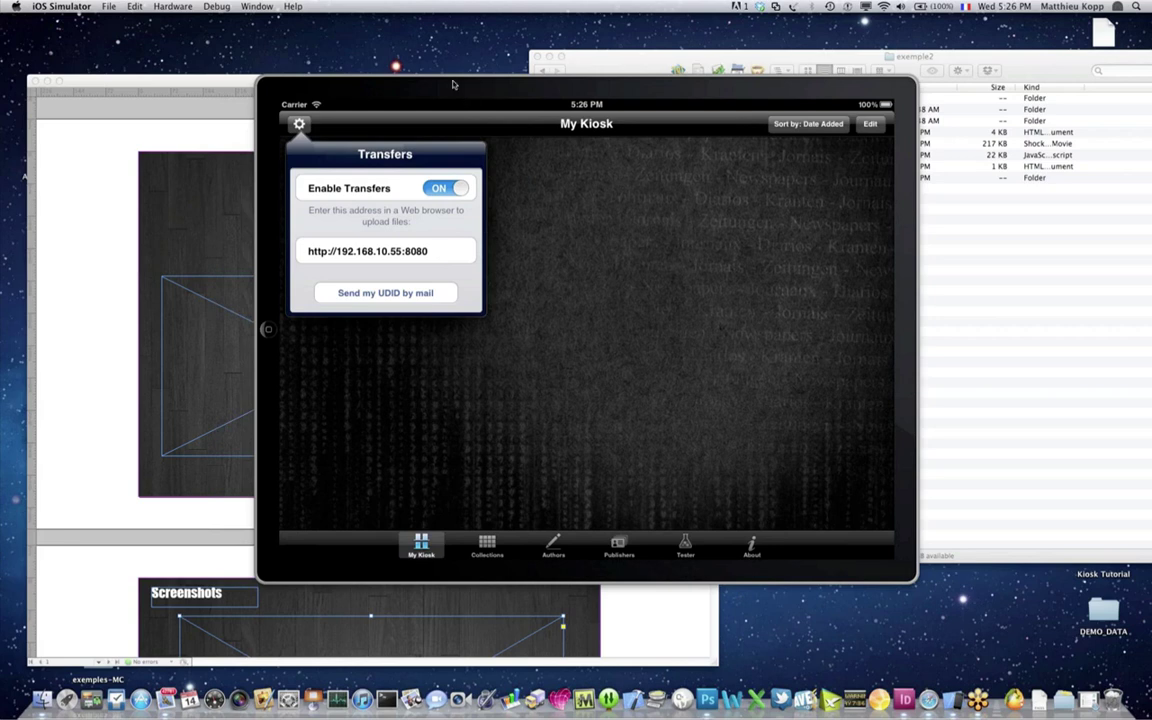
drag(453, 85, 714, 64)
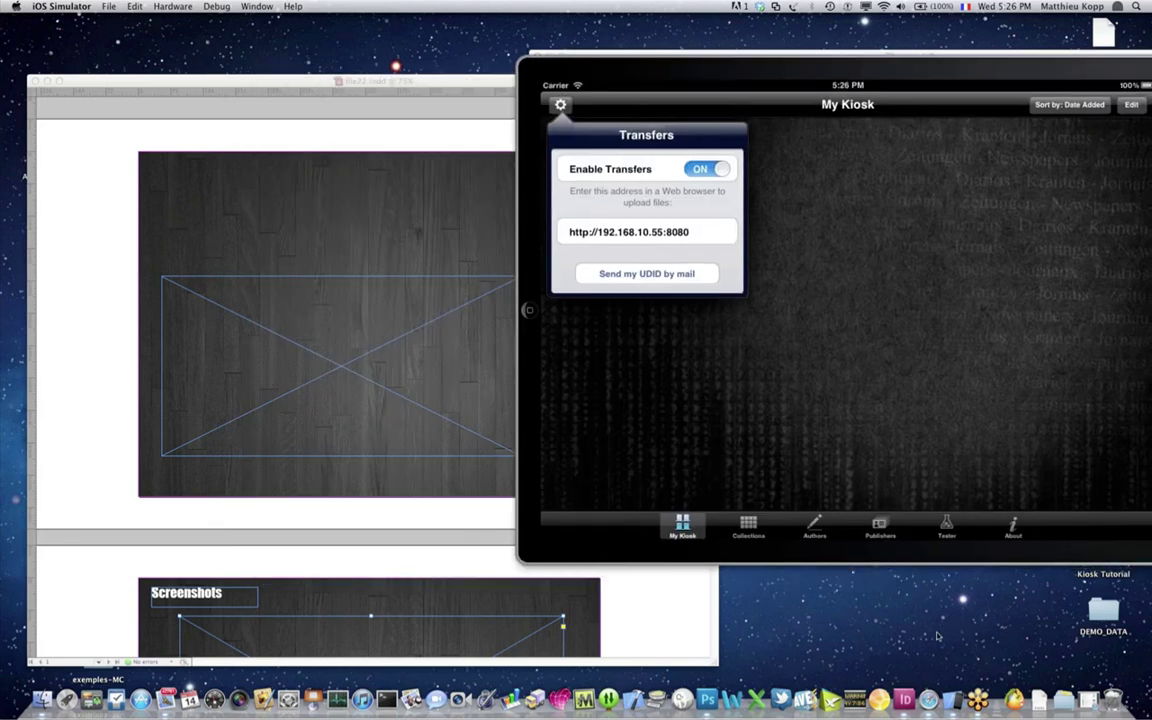
Step: Return to InDesign and send the project to myKiosk on the Auriga device at 192.168.10.55, leaving author and editor blank
click(909, 688)
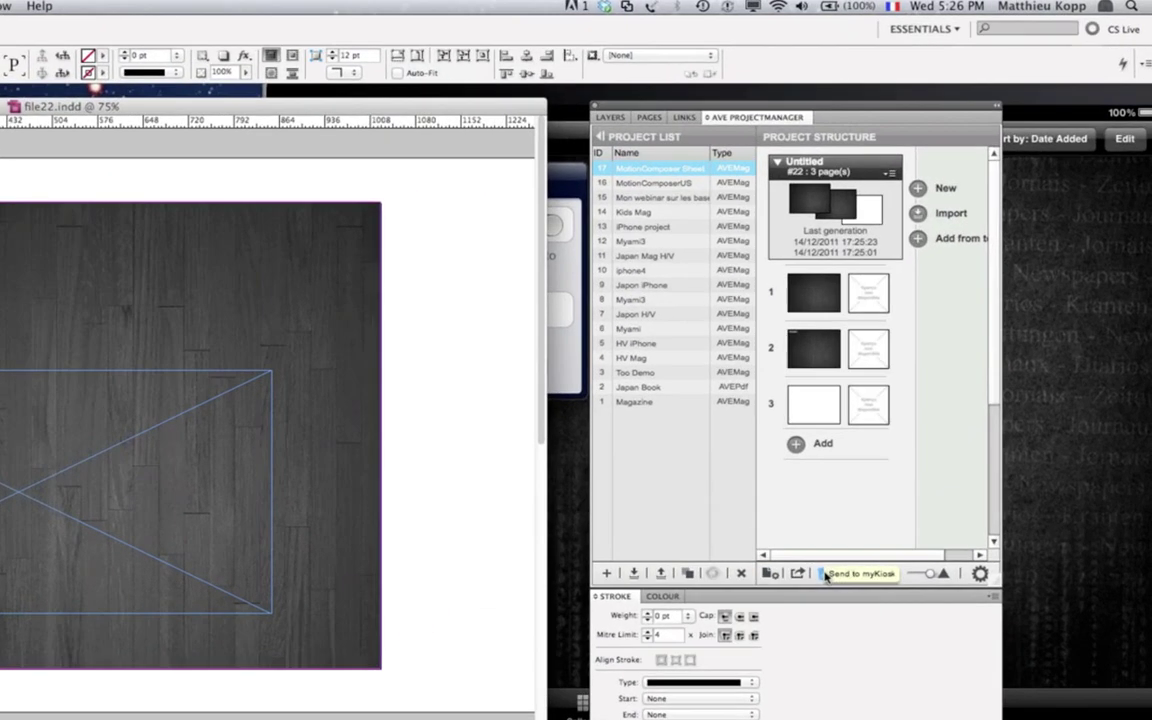
click(825, 576)
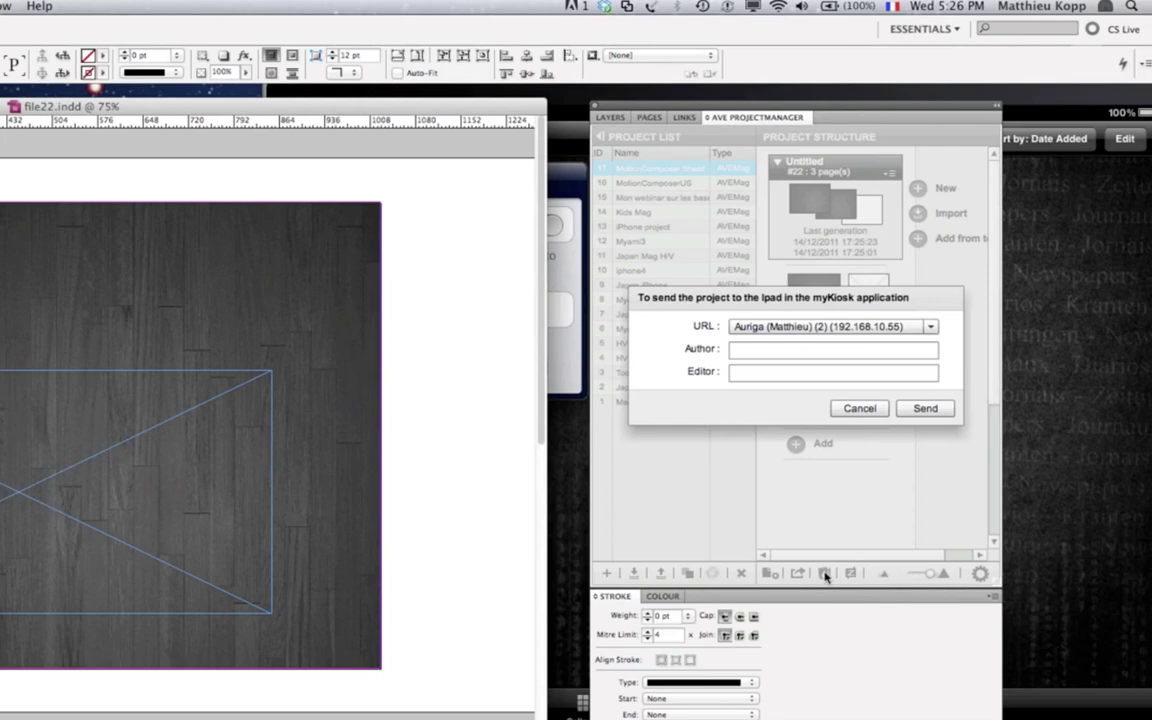
click(930, 327)
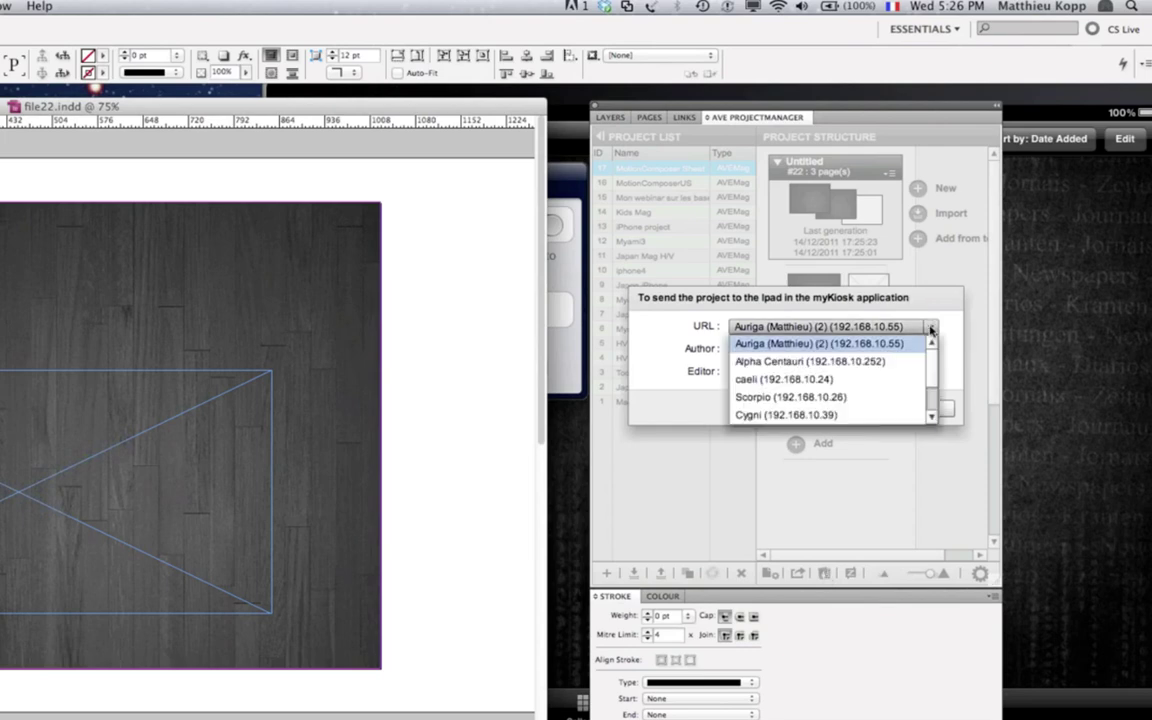
scroll(930, 397, down, 3)
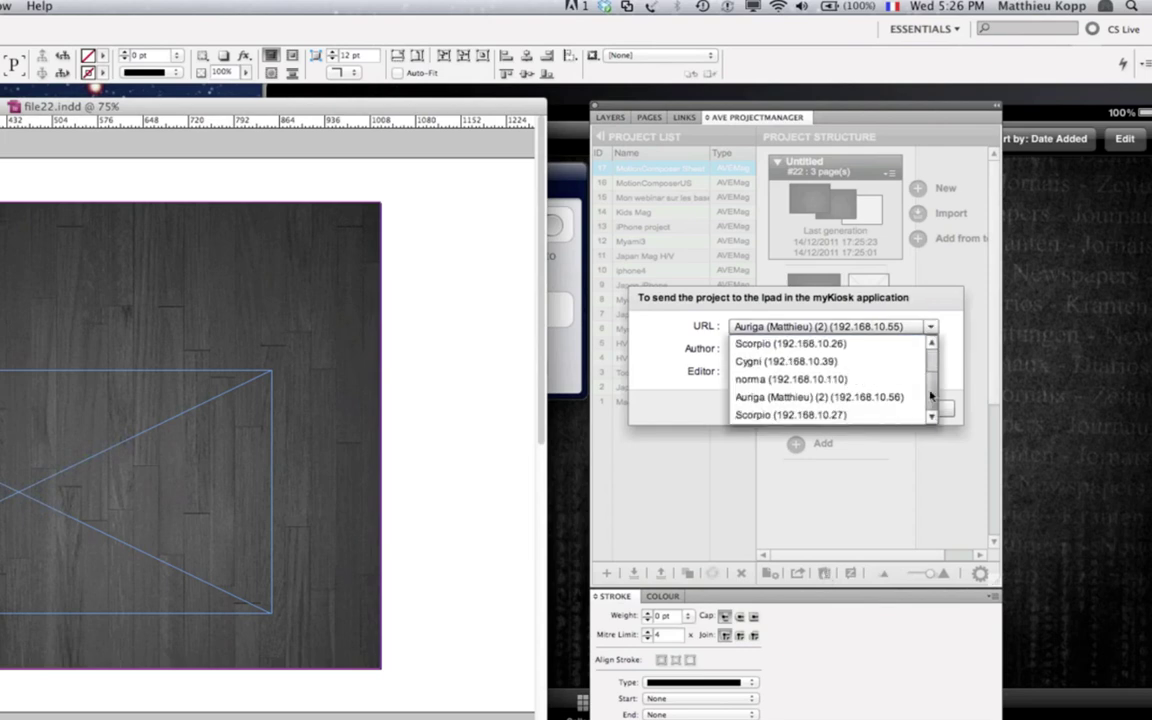
scroll(930, 395, up, 3)
scroll(930, 395, down, 3)
drag(930, 395, 928, 350)
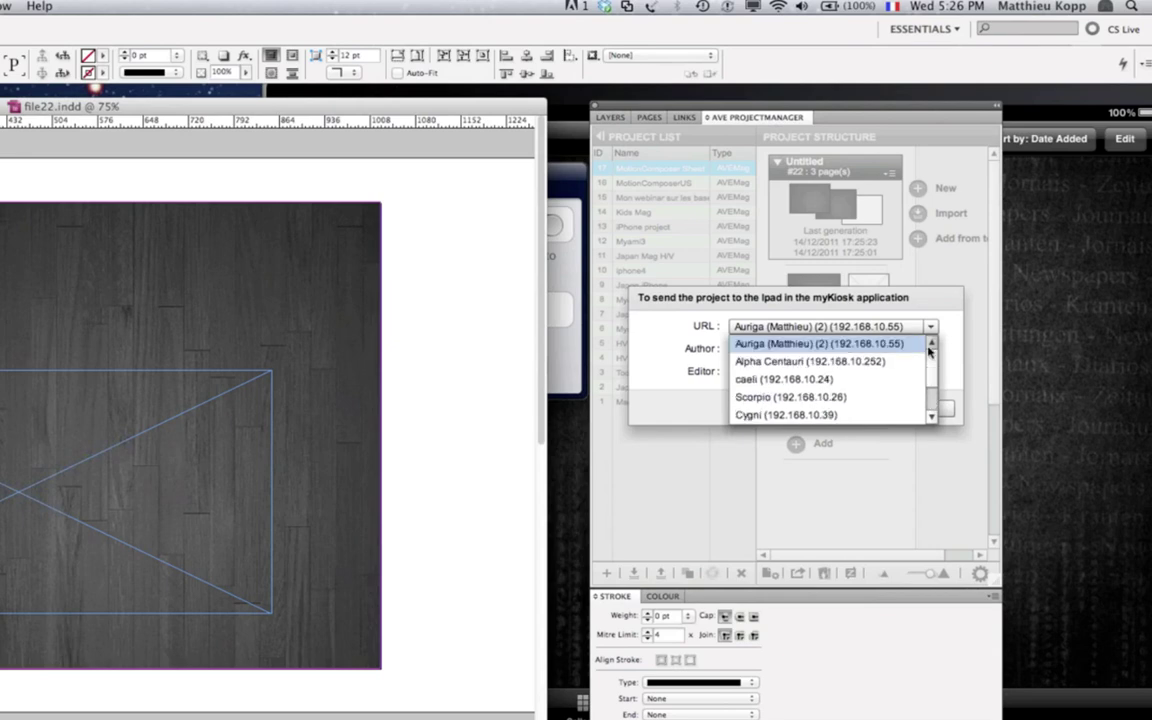
click(755, 346)
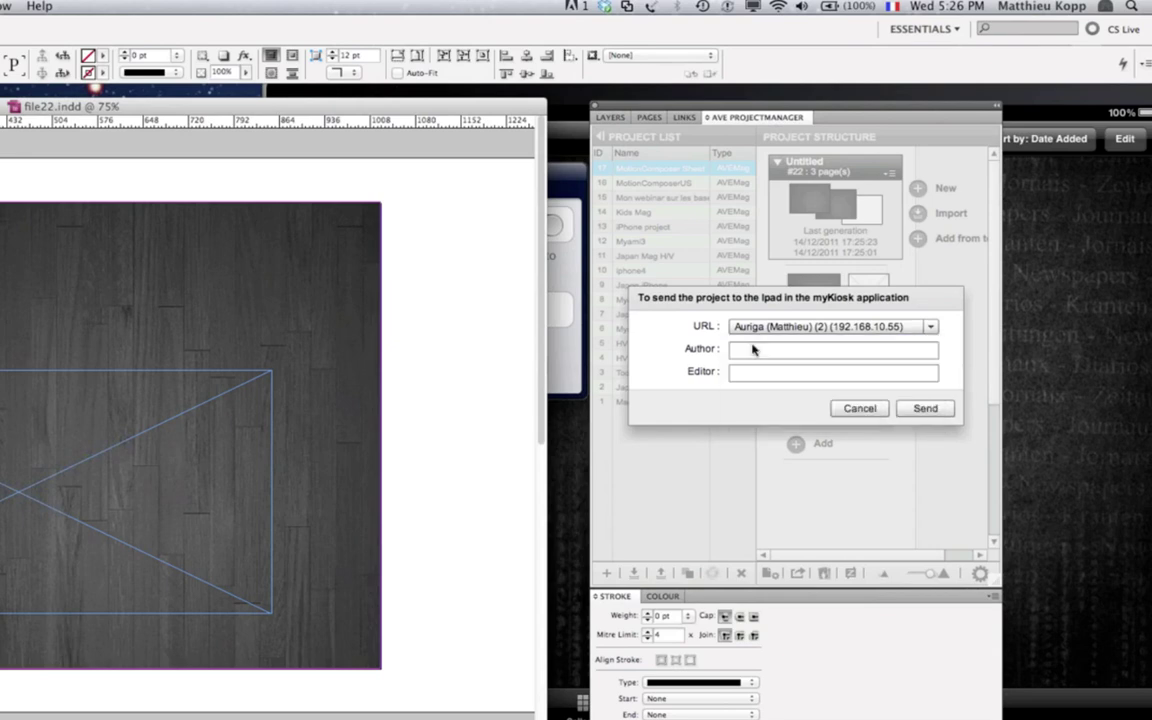
click(923, 407)
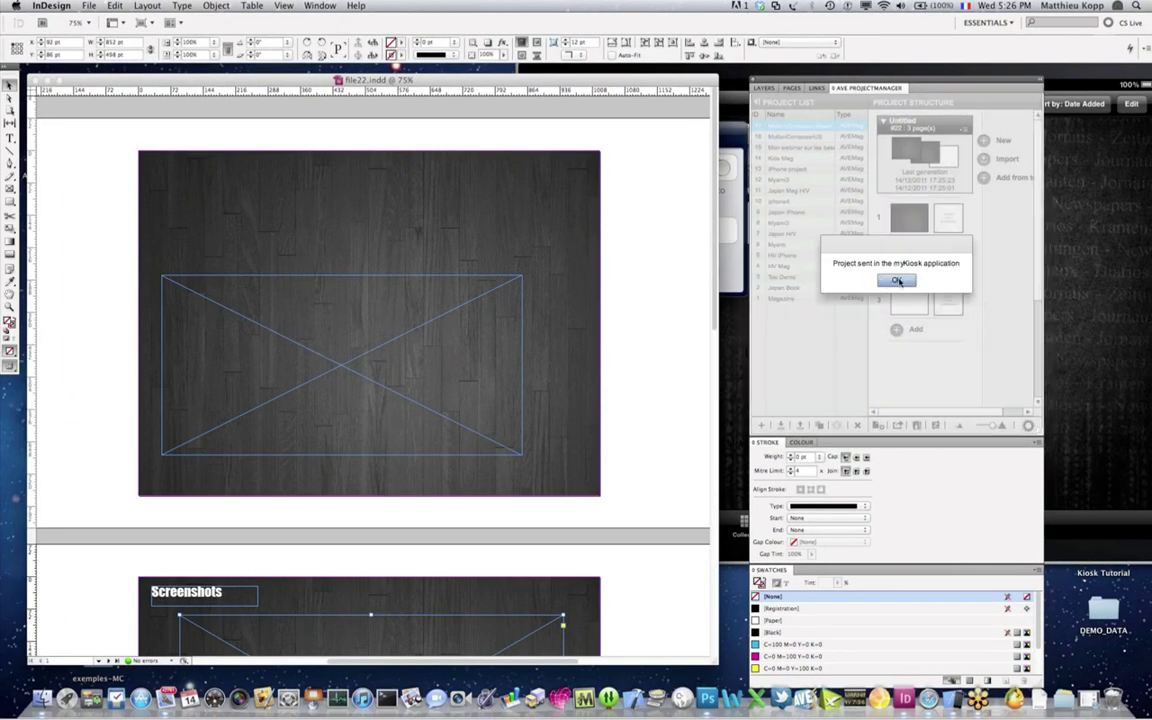
click(896, 281)
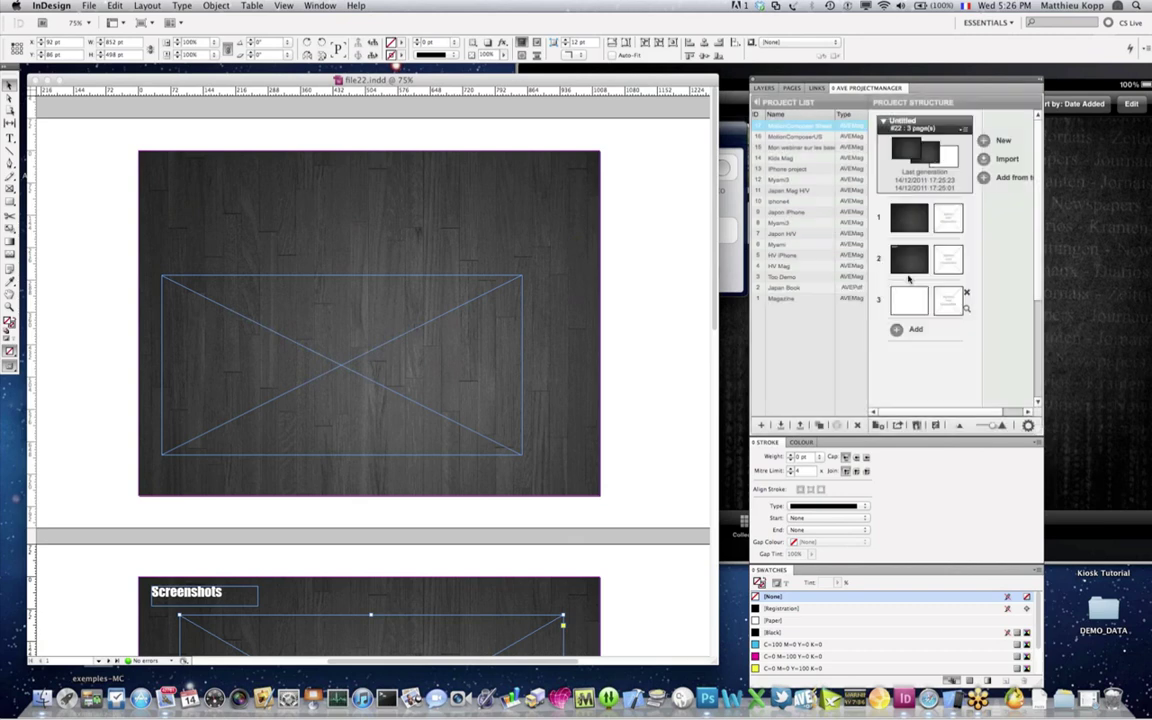
Step: Switch to the iOS Simulator, open Motion Composer v1.0 in myKiosk, and watch the cover's movie in landscape
click(1082, 254)
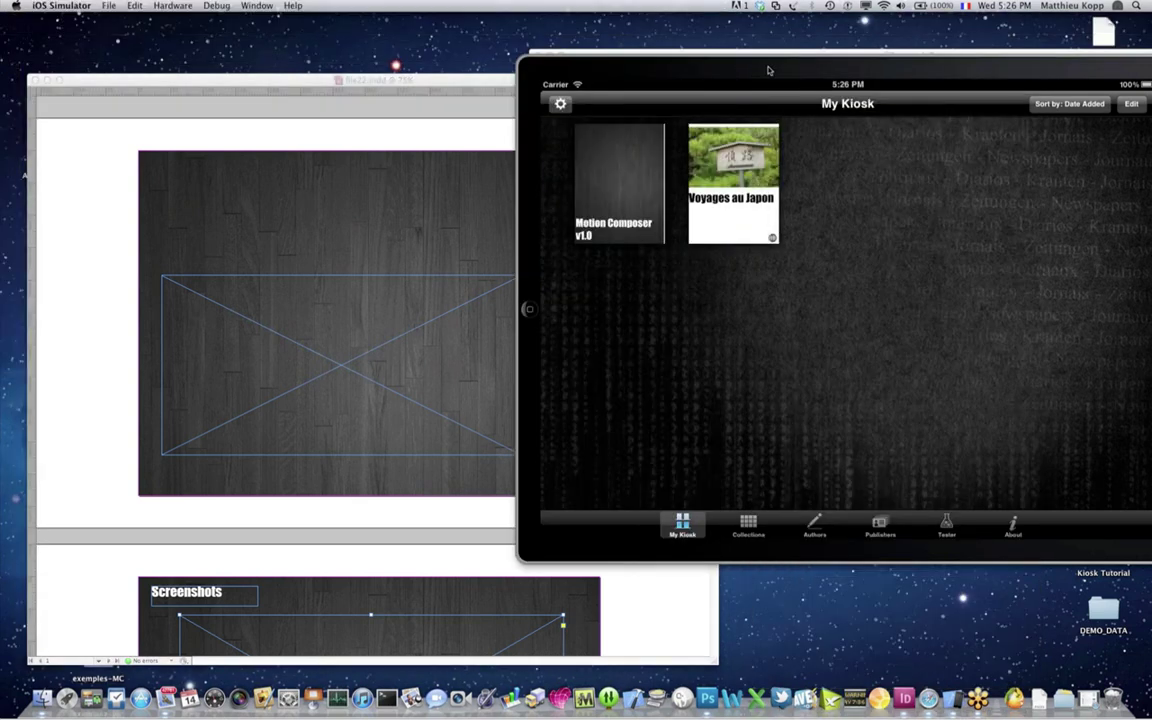
drag(769, 70, 630, 89)
click(474, 187)
click(688, 271)
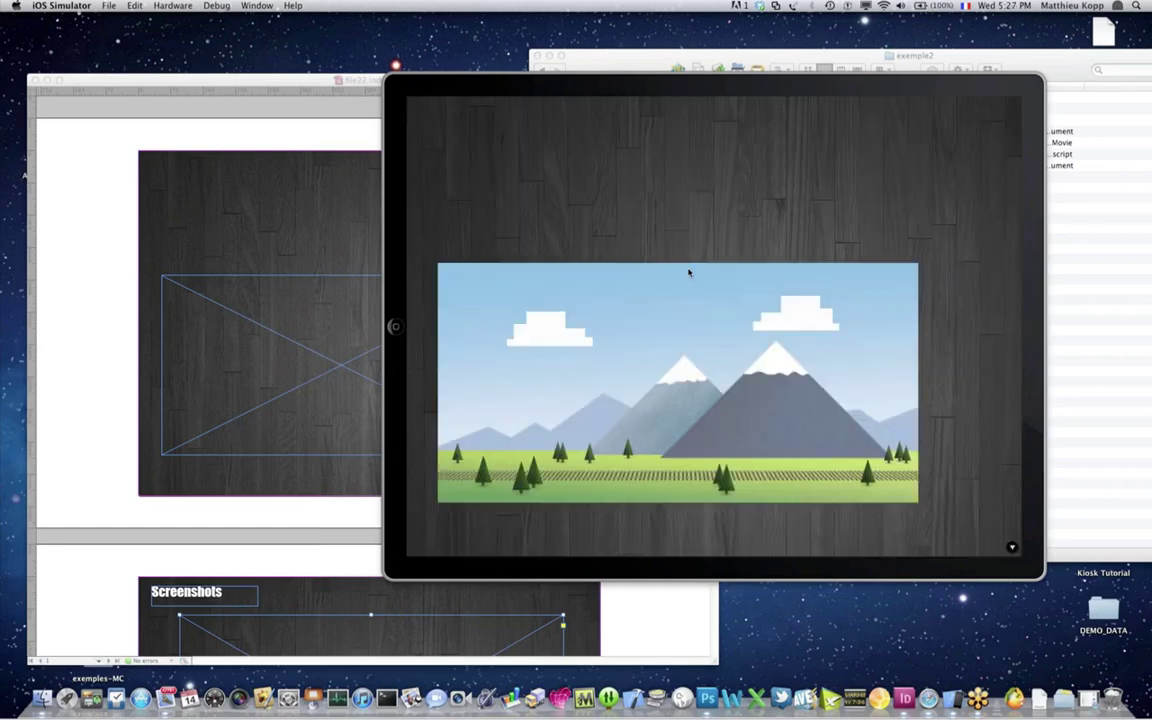
drag(585, 89, 765, 61)
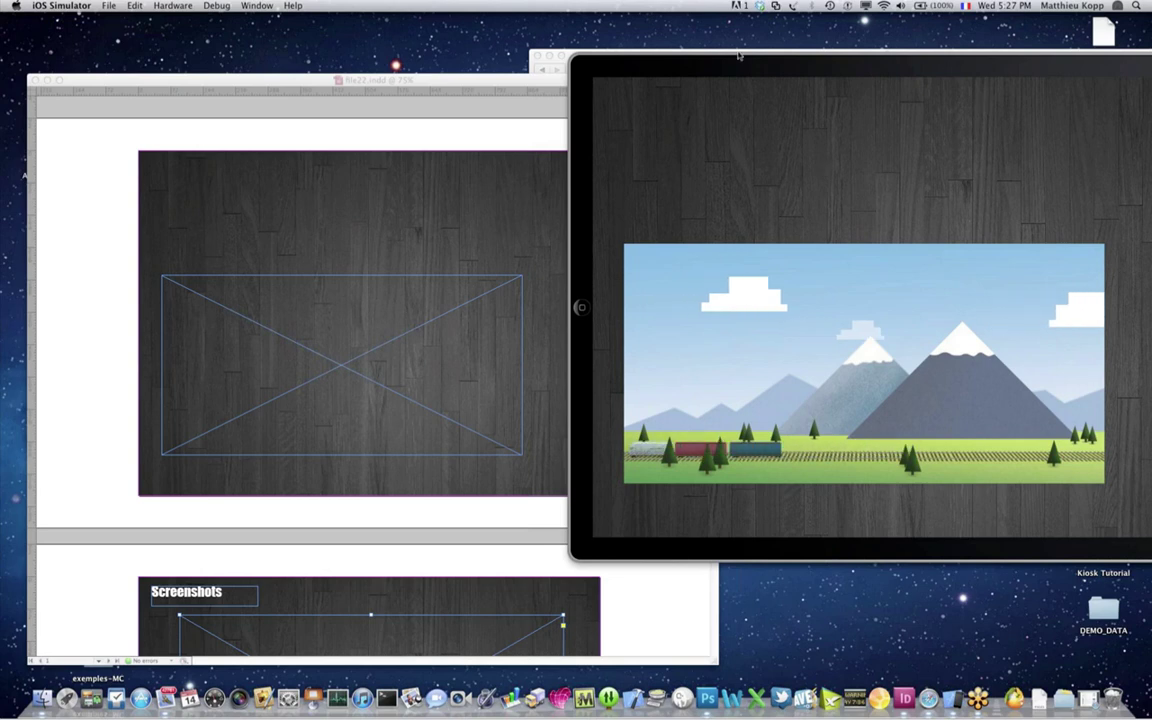
drag(951, 70, 815, 52)
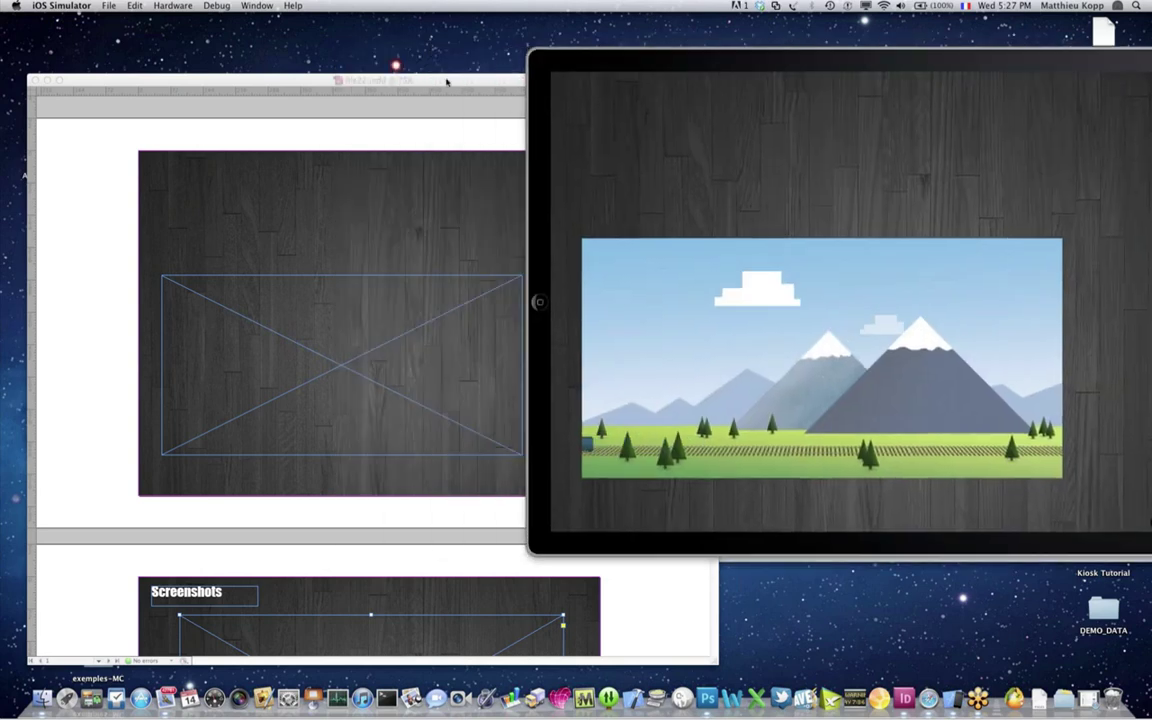
Step: Return to InDesign, bring AVE Interactivity back into view and change the document's layout to portrait orientation
click(447, 82)
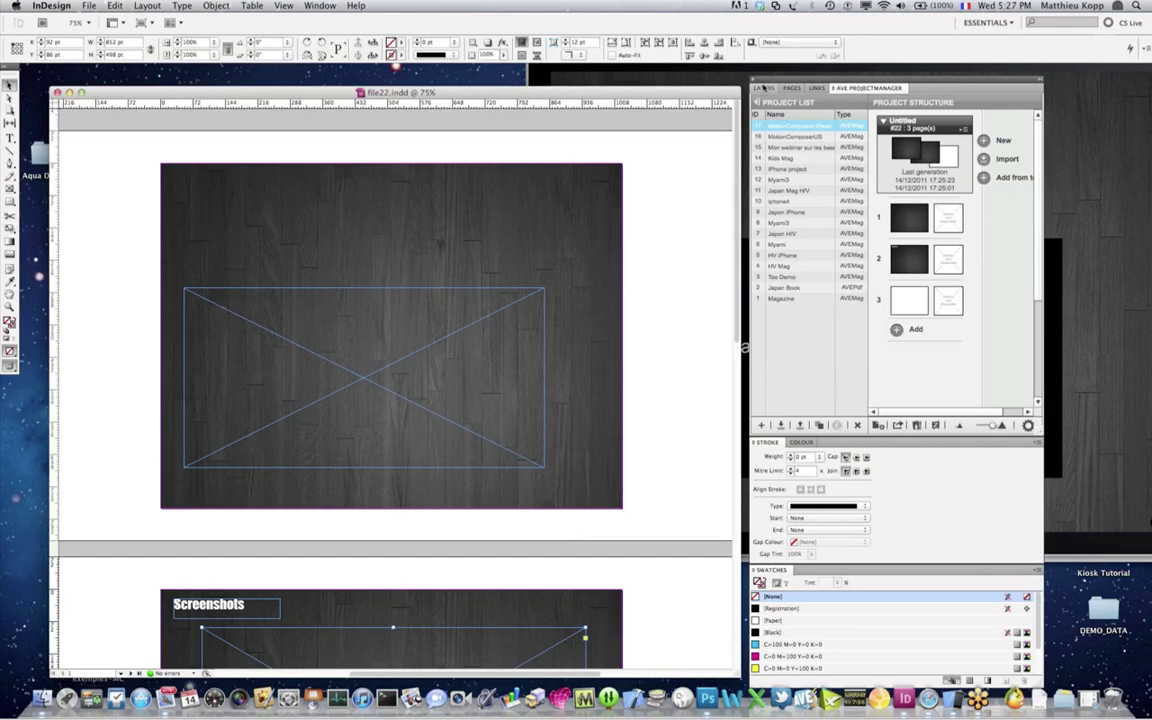
mouse_move(812, 88)
mouse_down()
mouse_move(696, 100)
mouse_move(902, 82)
mouse_up()
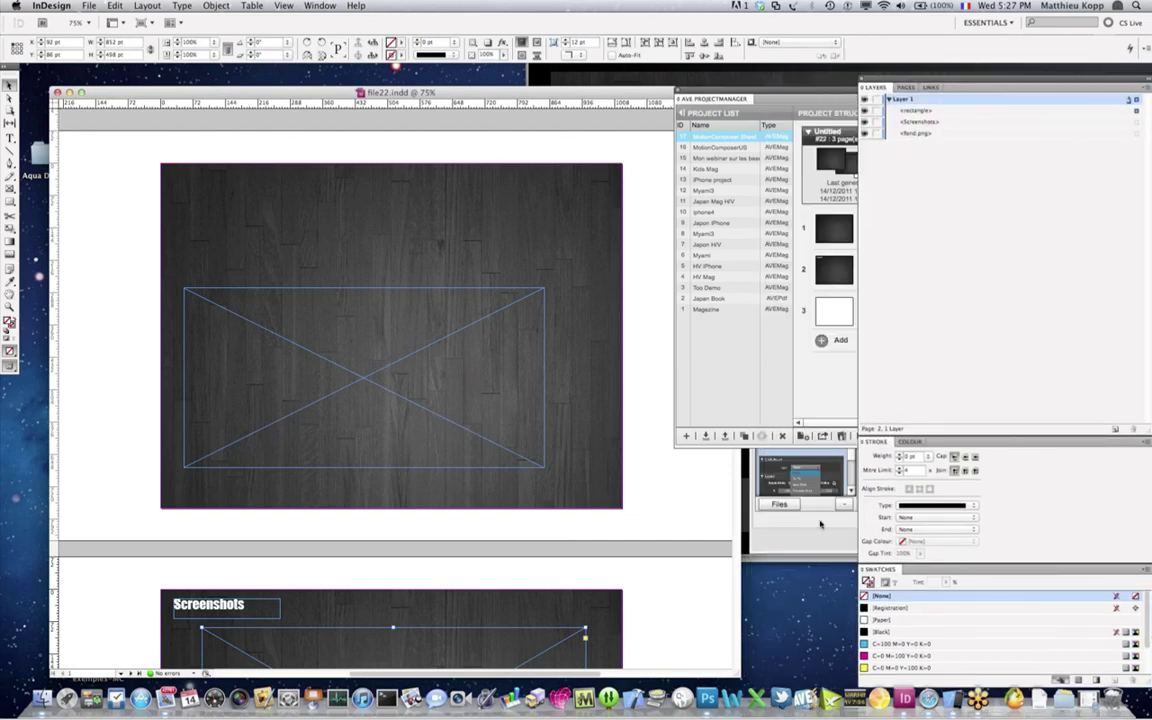
click(752, 474)
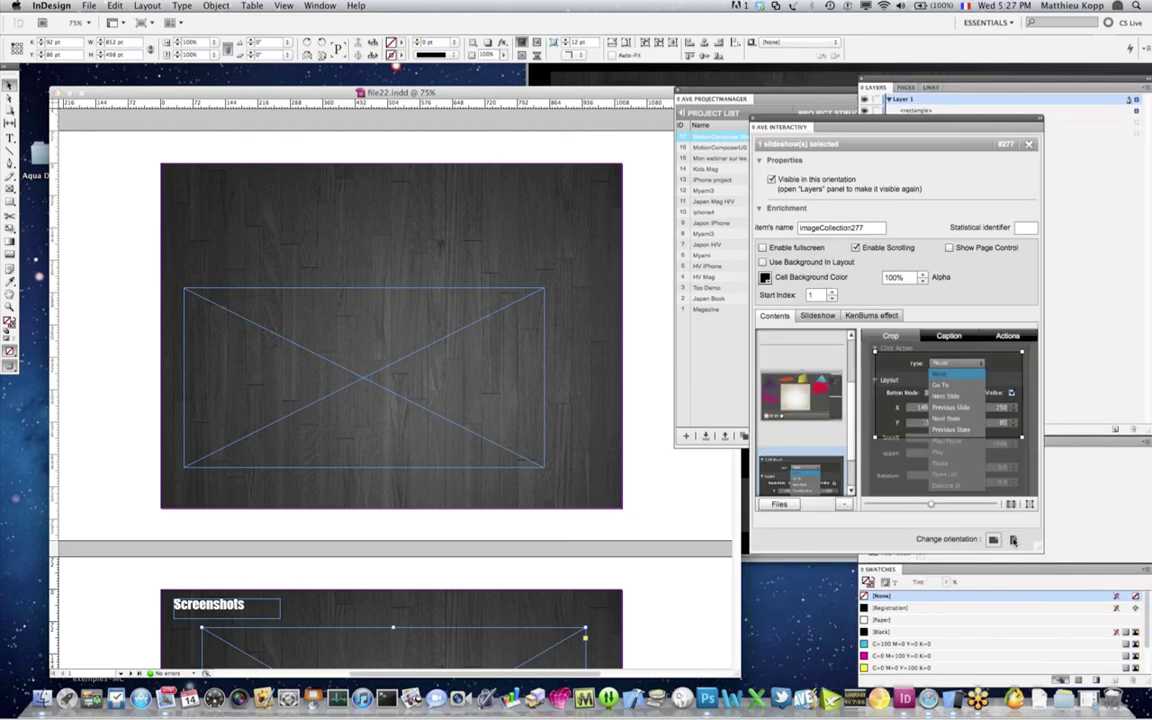
click(1013, 540)
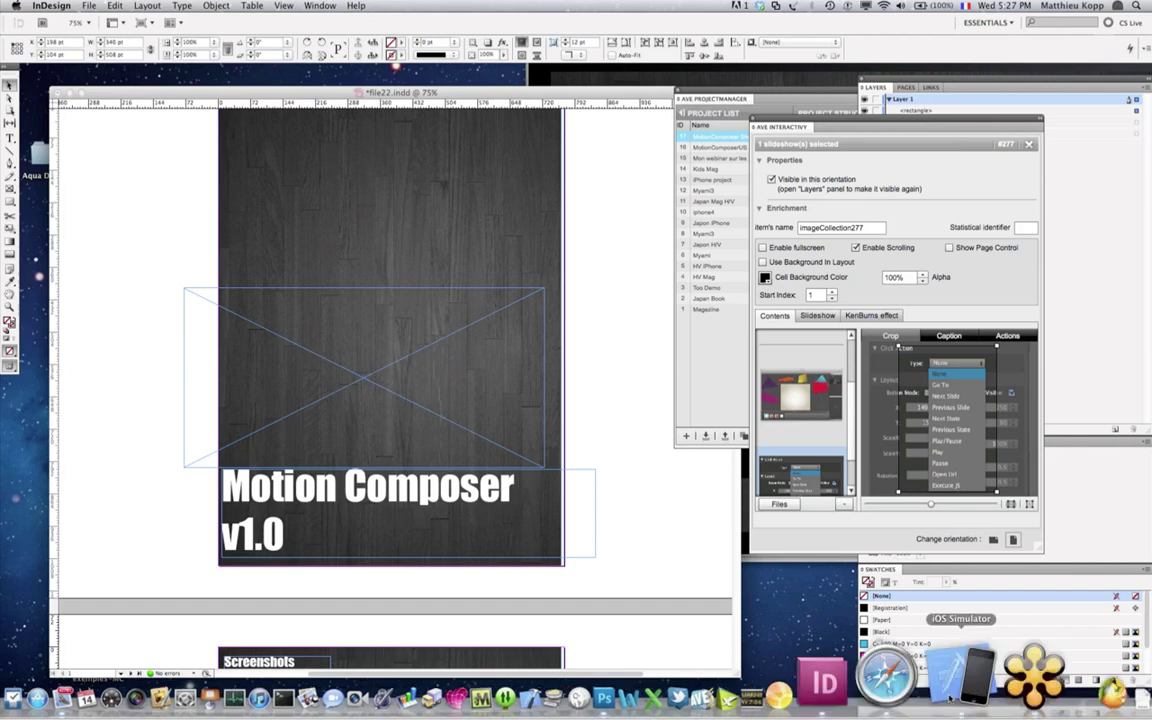
Step: Switch to the iOS Simulator, rotate the iPad to portrait to view the cover, and return to InDesign
click(962, 678)
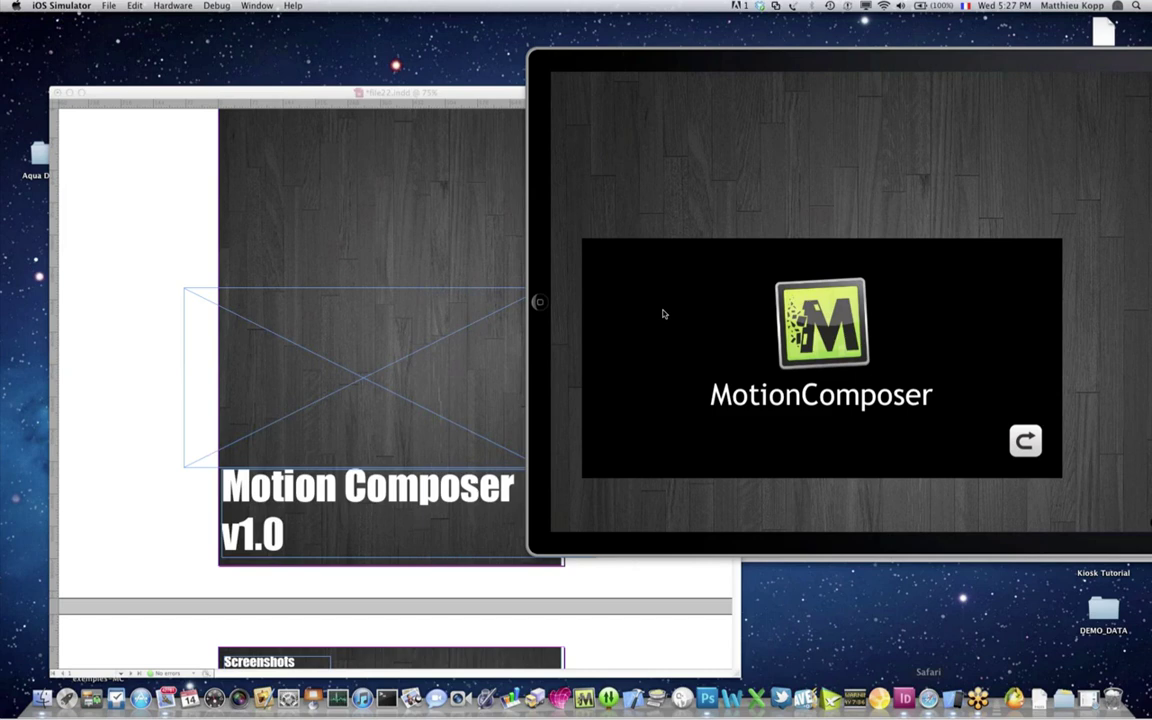
key(super+Left)
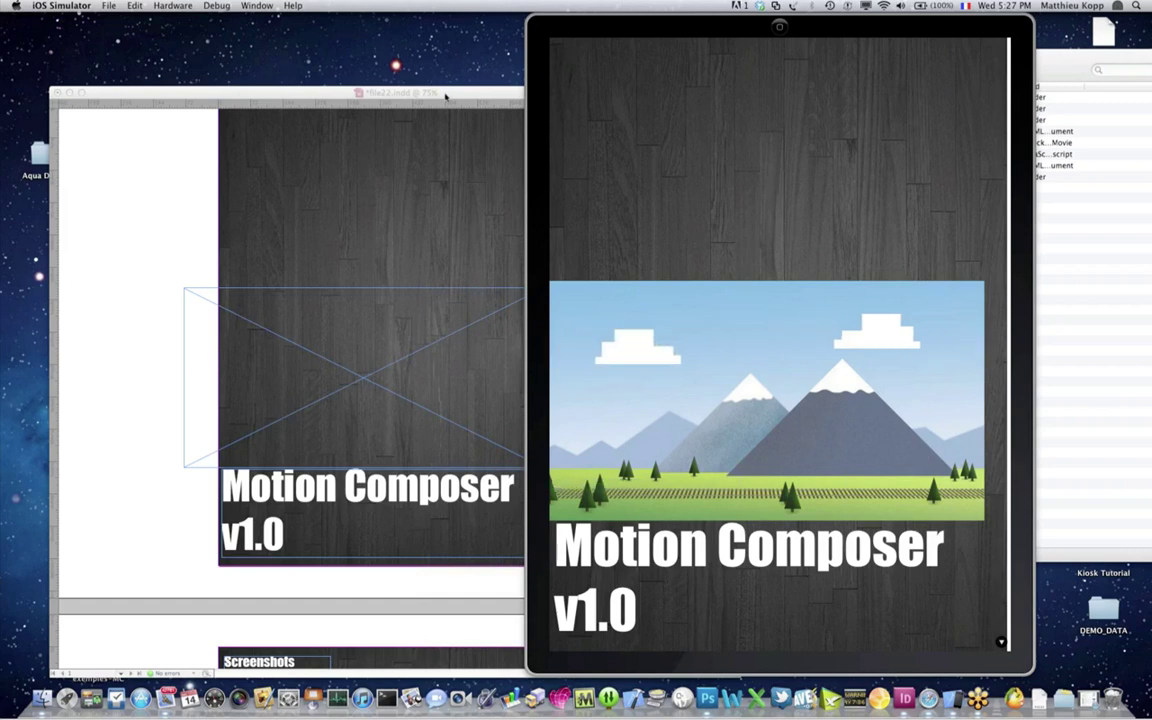
click(446, 96)
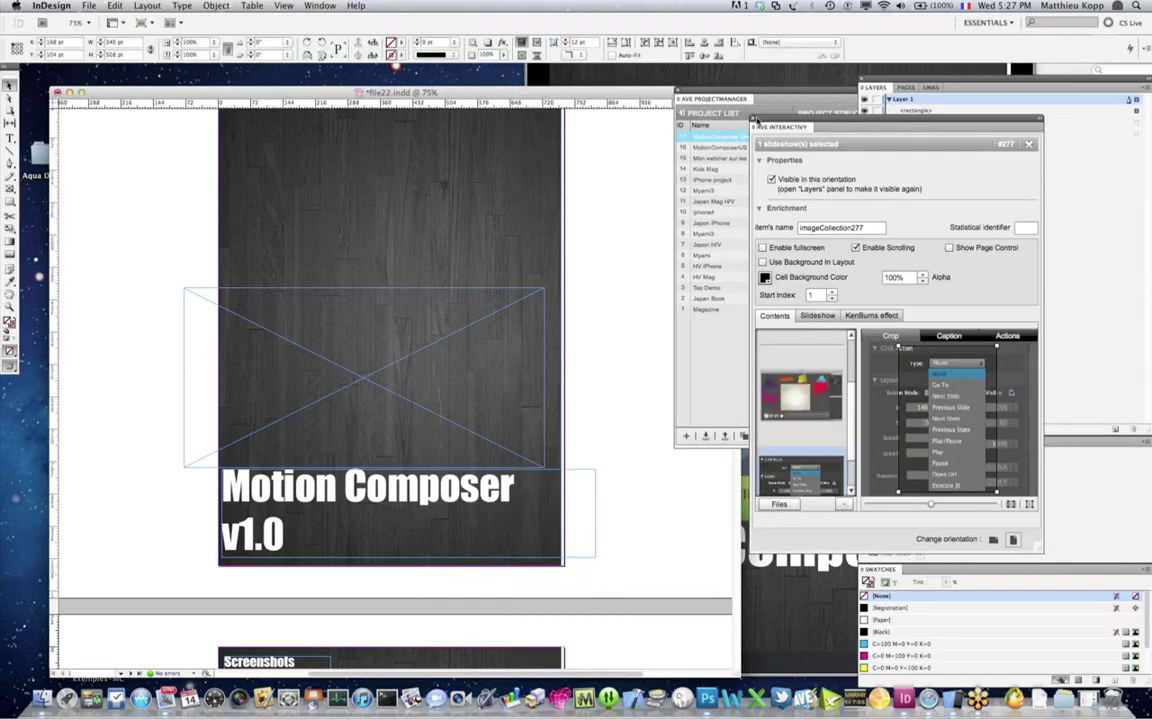
Step: Display the document's page list and go to the Screenshots page, keeping the AVE ProjectManager clear of the document window
drag(778, 121, 841, 152)
click(905, 88)
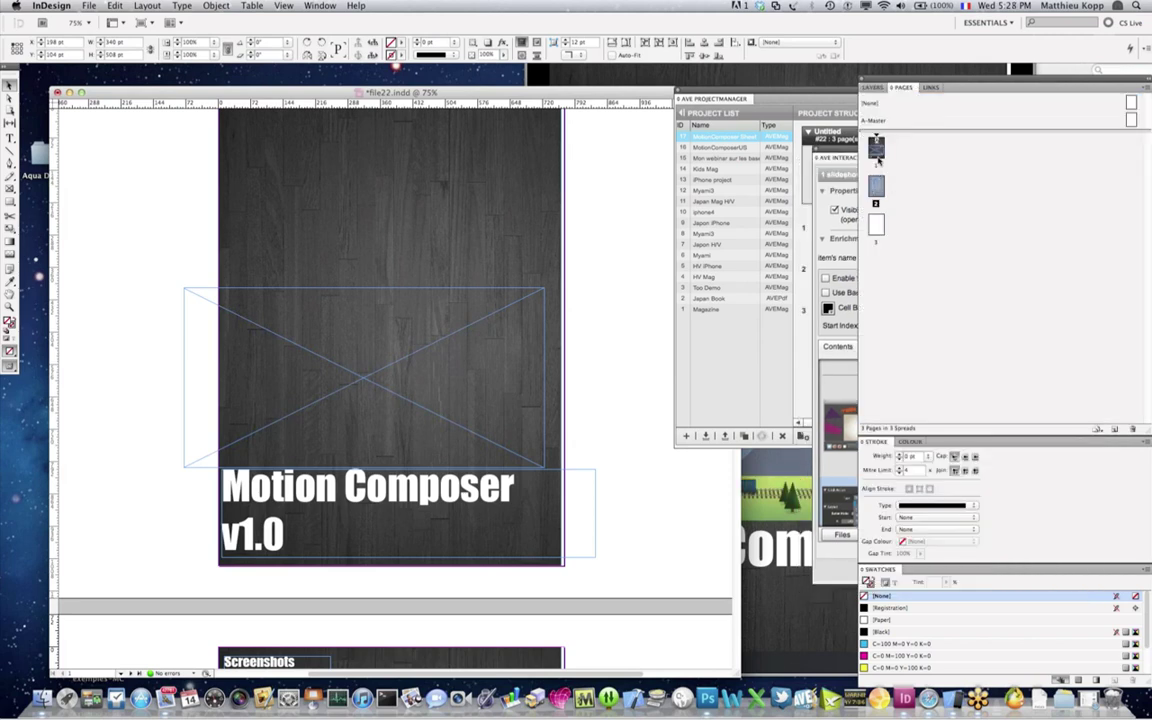
click(726, 577)
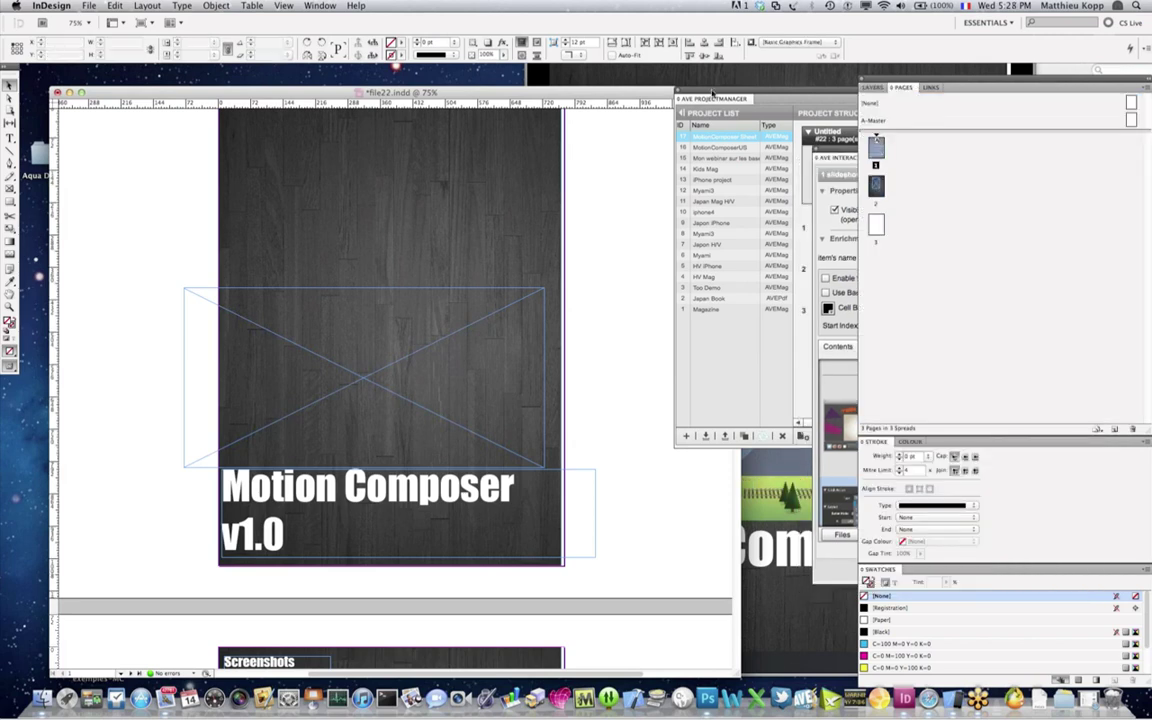
click(767, 97)
drag(767, 97, 846, 97)
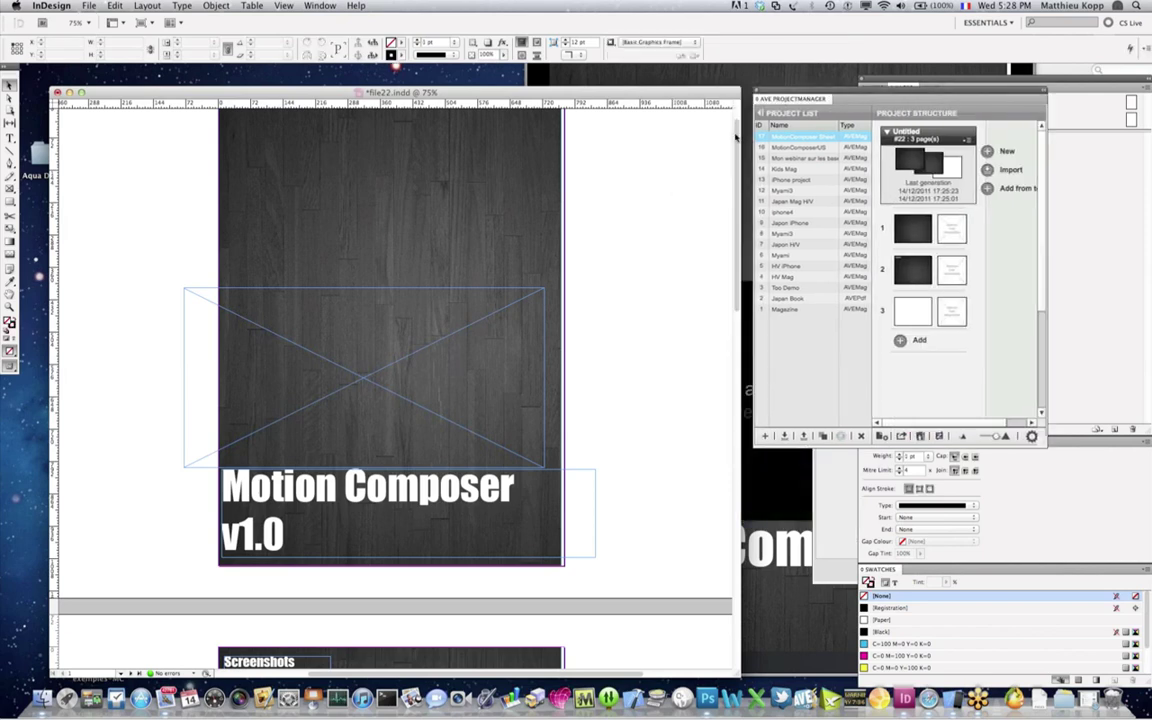
drag(735, 137, 728, 288)
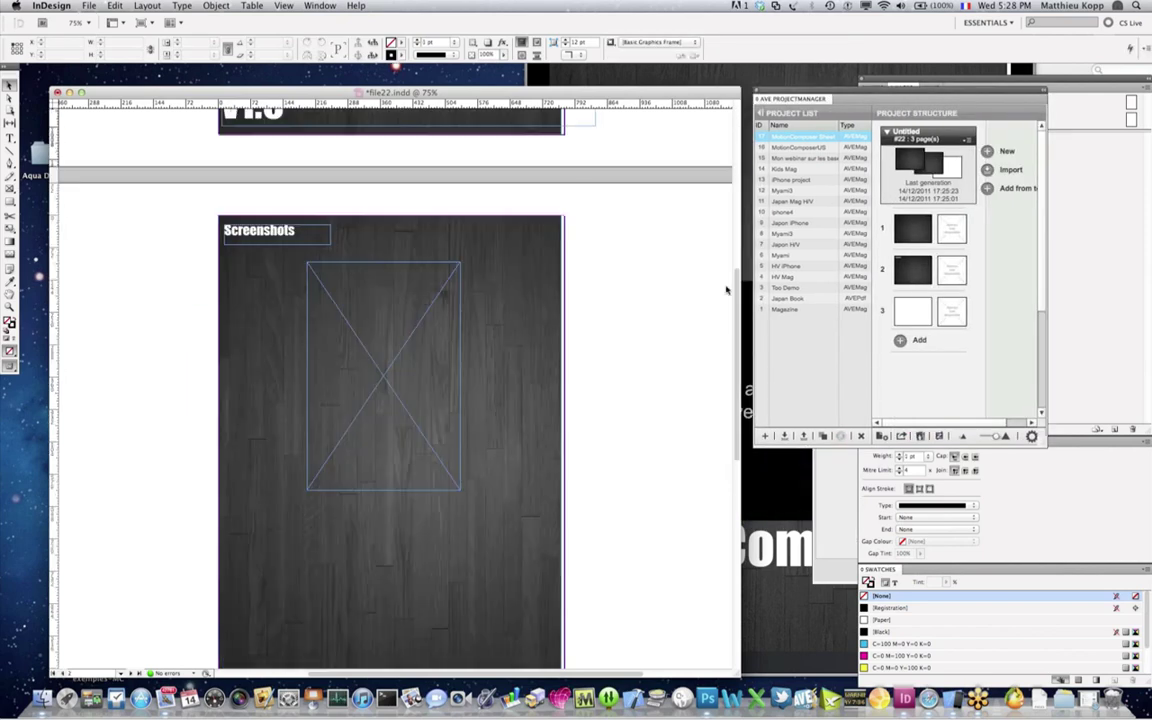
scroll(367, 276, down, 1)
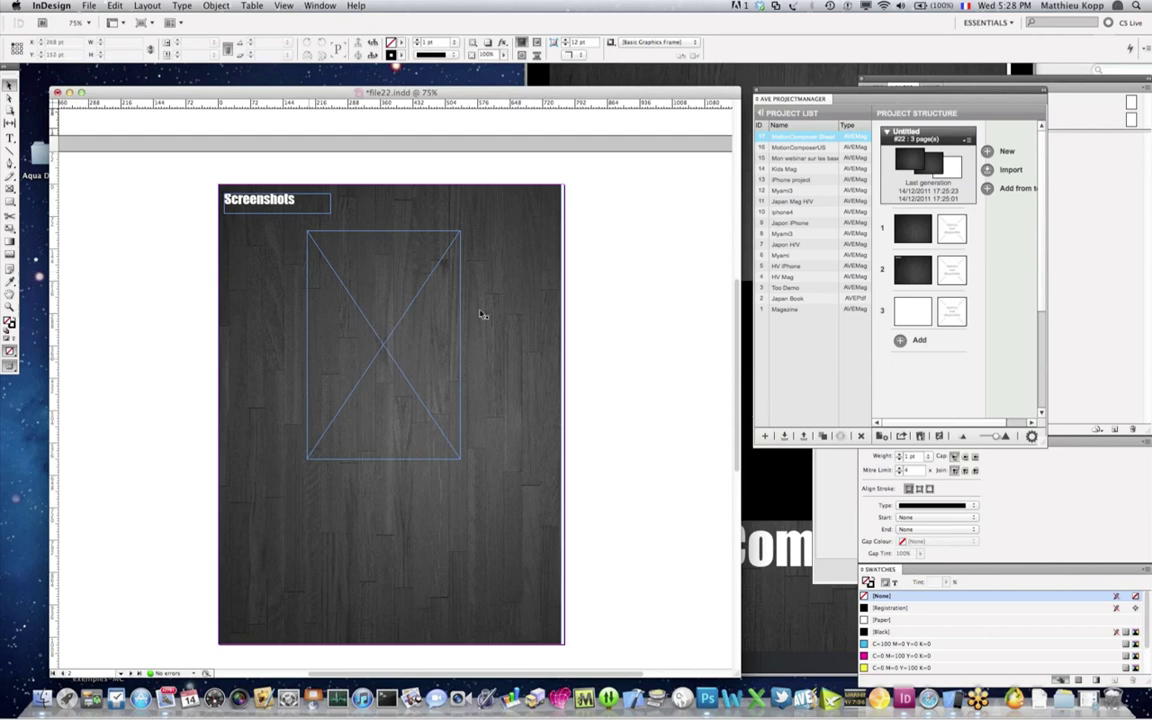
Step: Switch to the iOS Simulator and swipe through the Screenshots page's captioned slideshow in portrait and in landscape
click(814, 567)
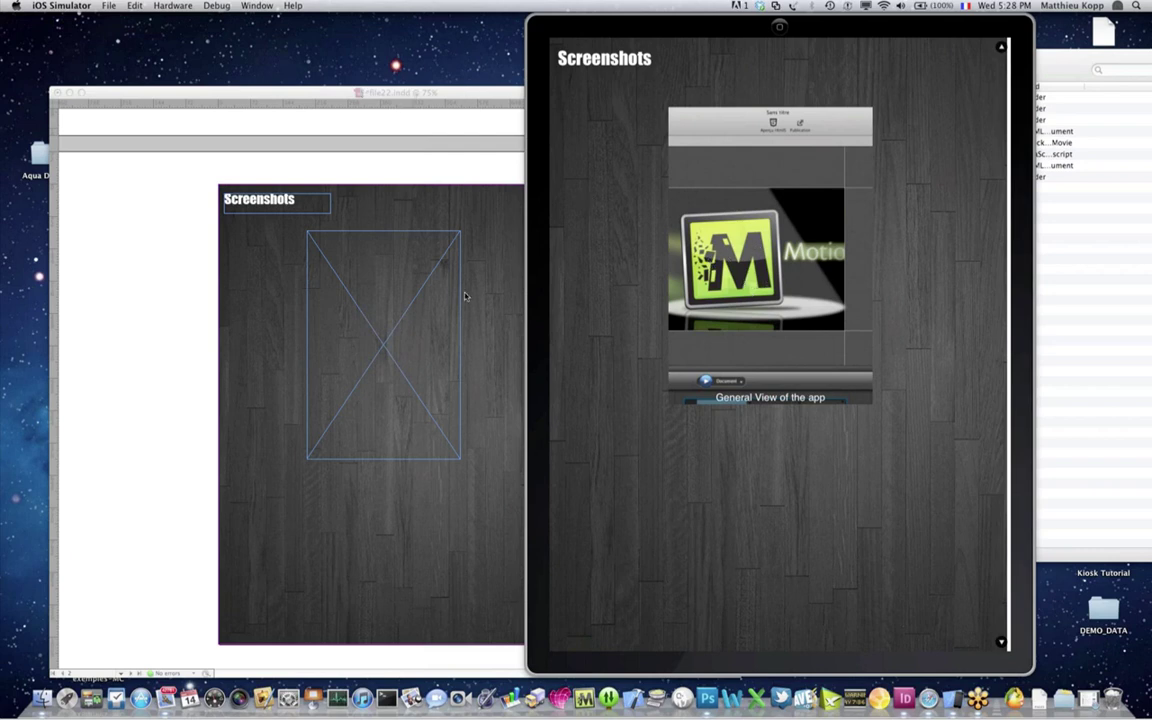
drag(666, 242, 704, 269)
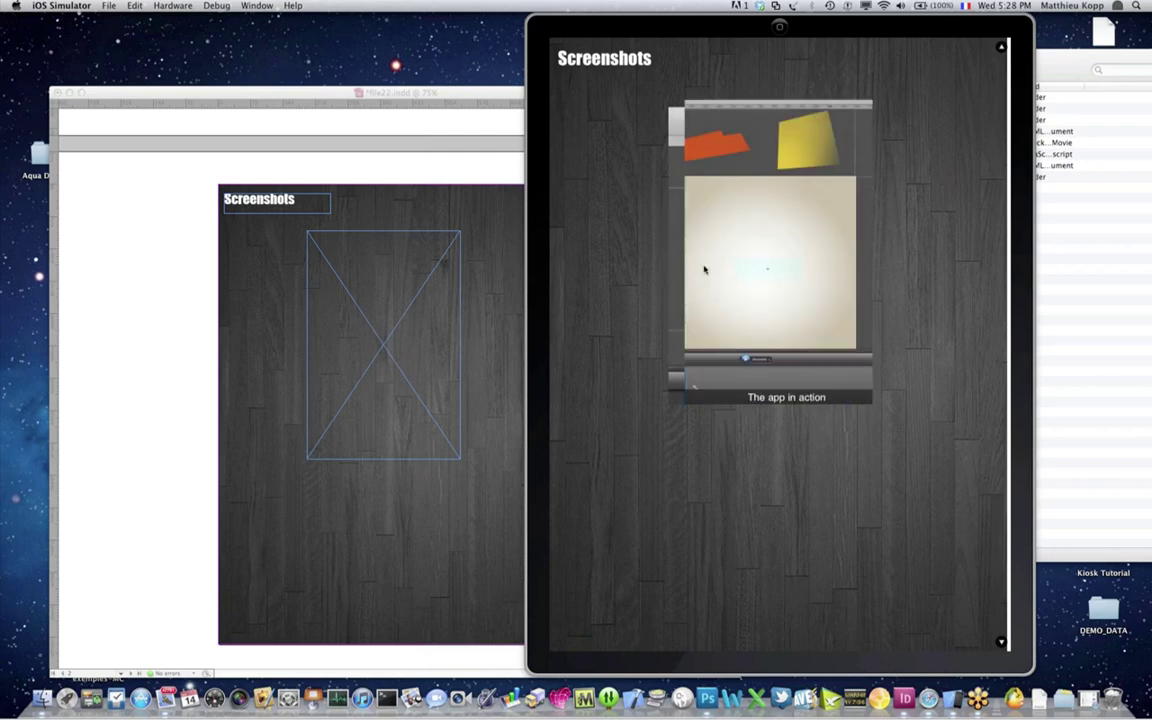
key(super+Right)
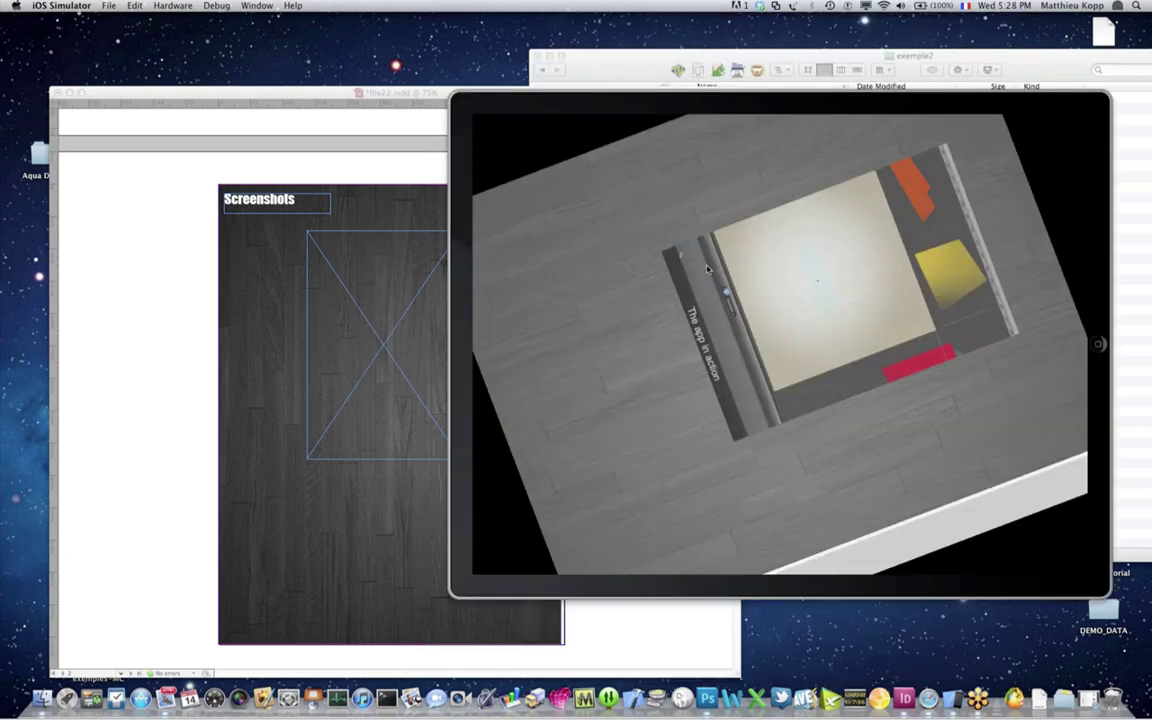
drag(656, 318, 594, 270)
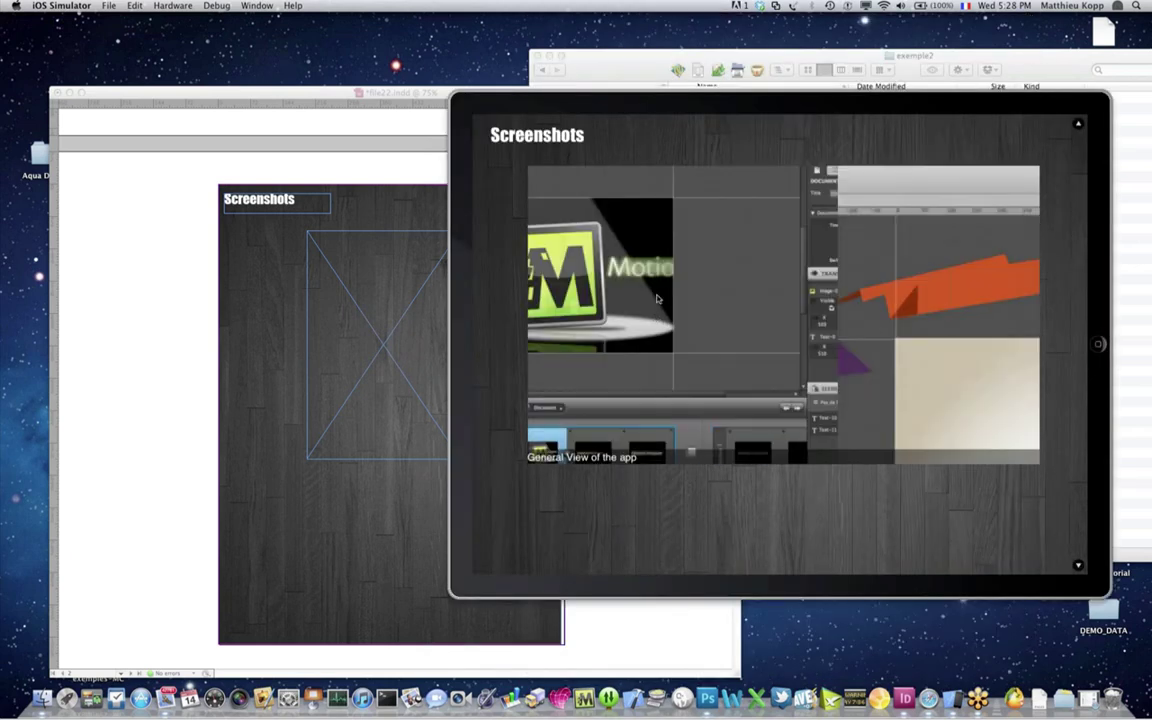
drag(858, 261, 989, 292)
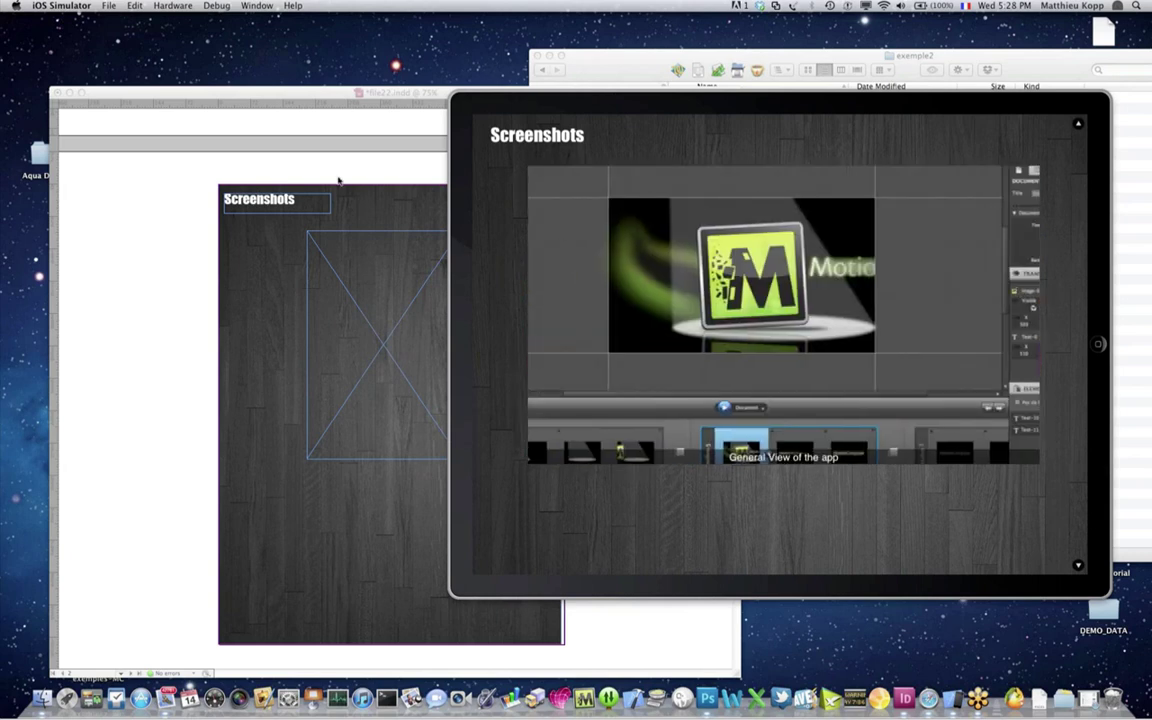
Step: Return to InDesign and enable fullscreen and the page control for the slideshow on the Screenshots page
click(379, 174)
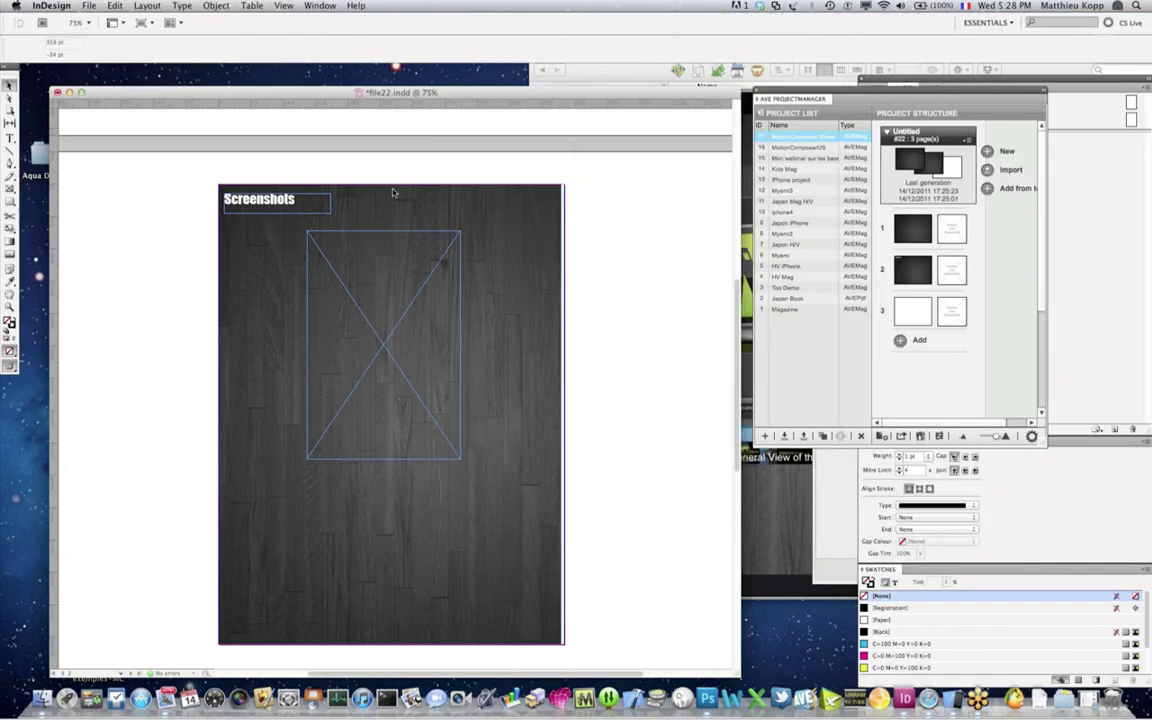
click(385, 343)
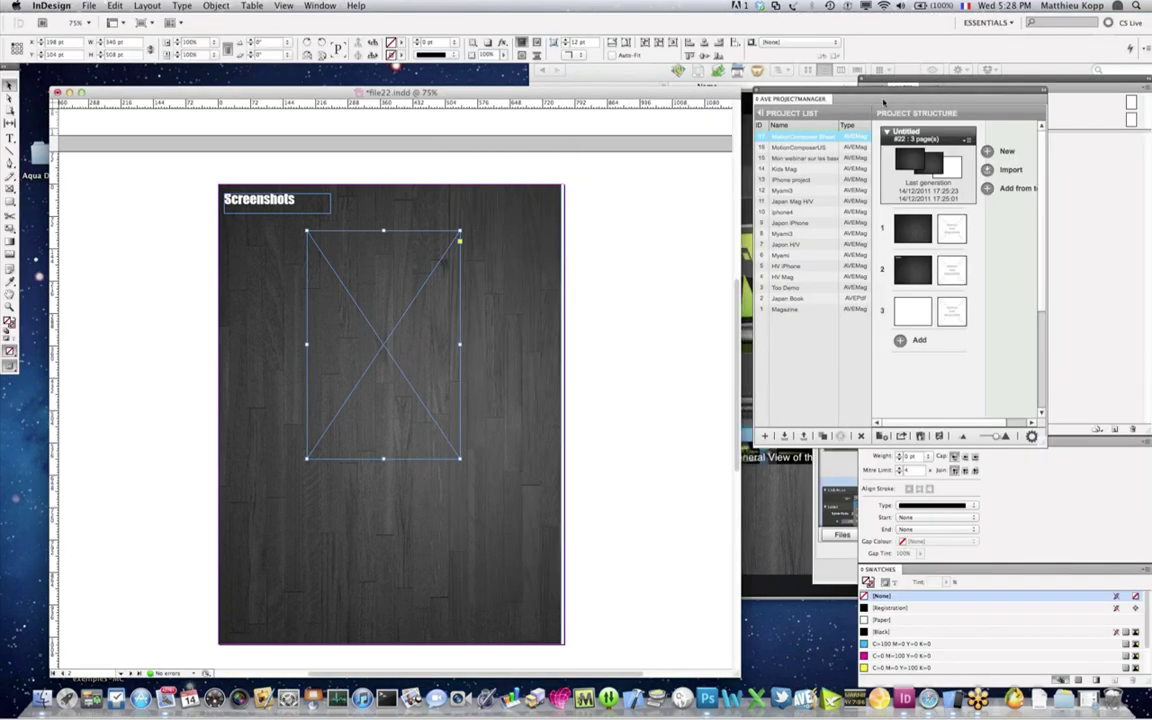
drag(874, 92, 1059, 227)
drag(835, 158, 726, 141)
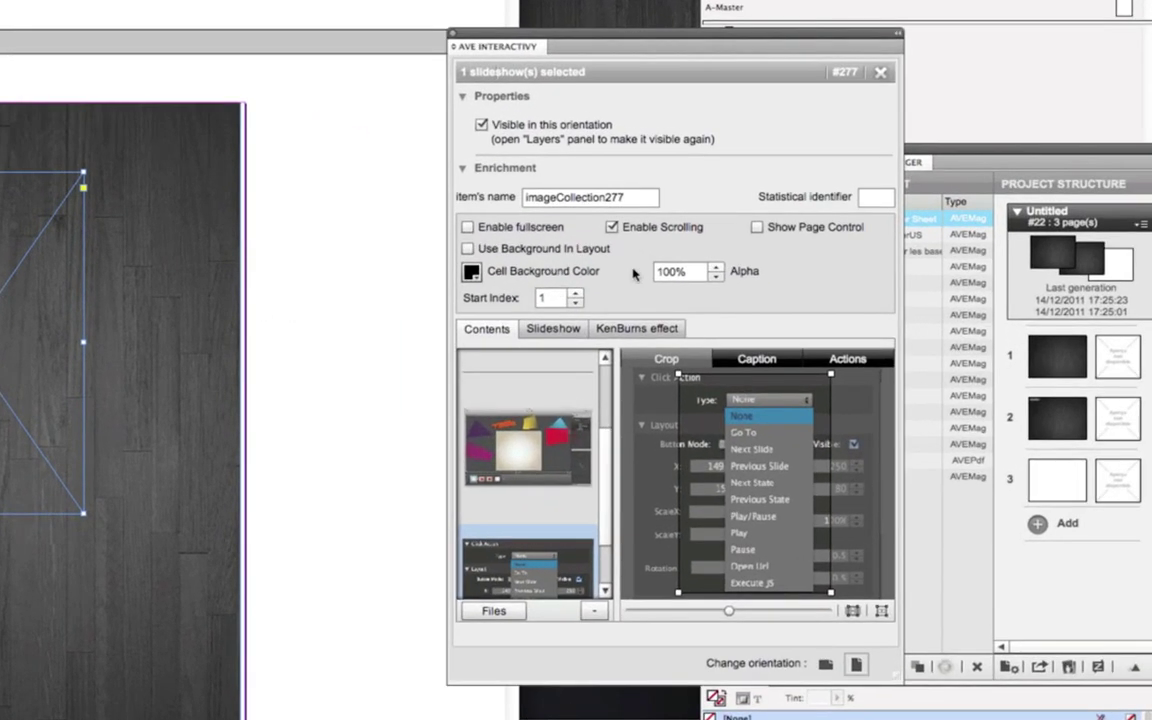
click(467, 228)
click(758, 227)
Step: Enable the slideshow's animation with a 1000 ms transition duration, a 3000 ms image duration and the swipe effect
click(549, 330)
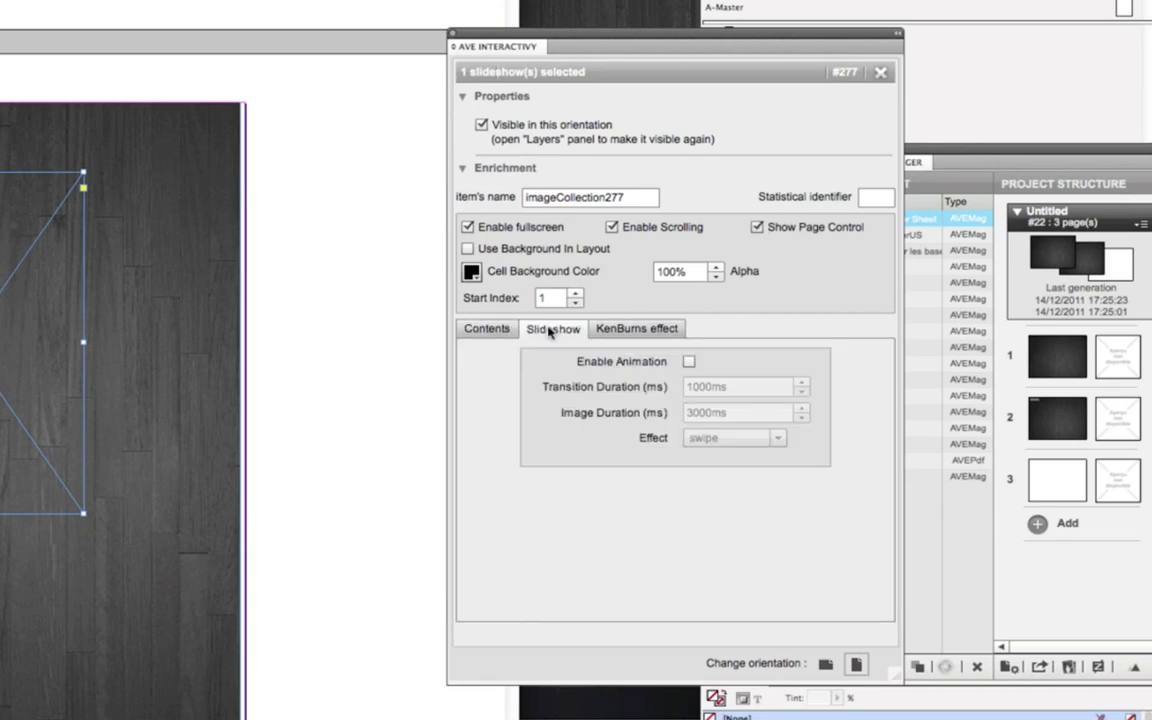
click(688, 362)
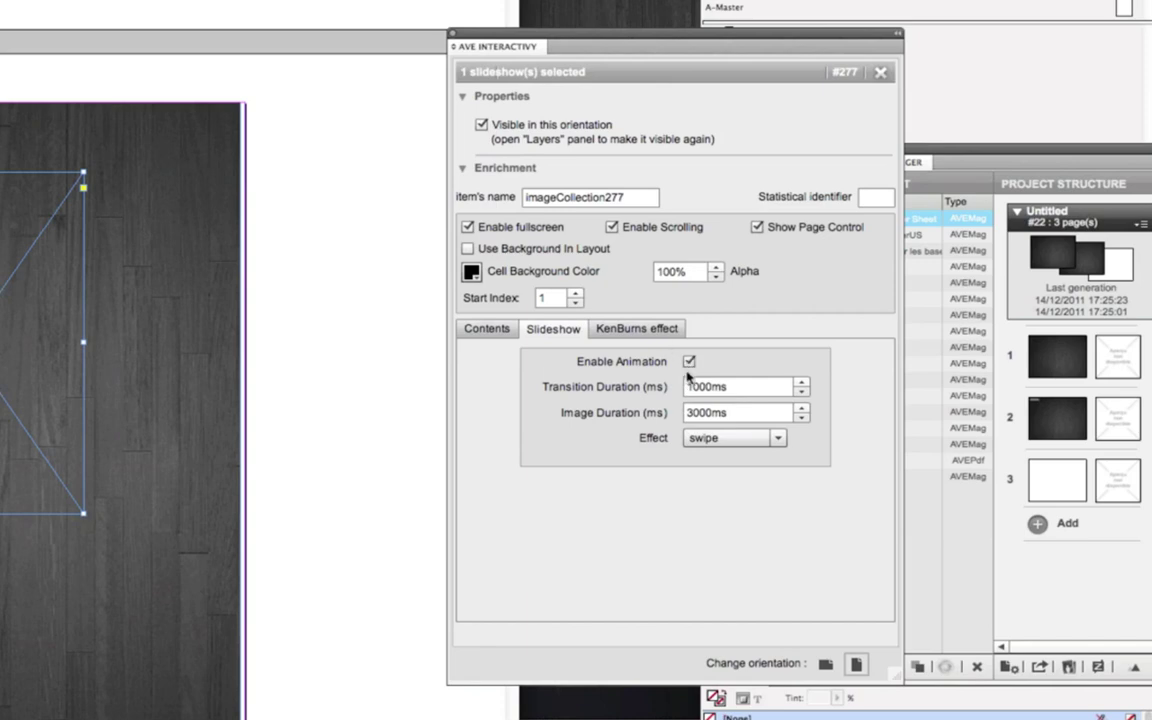
click(680, 387)
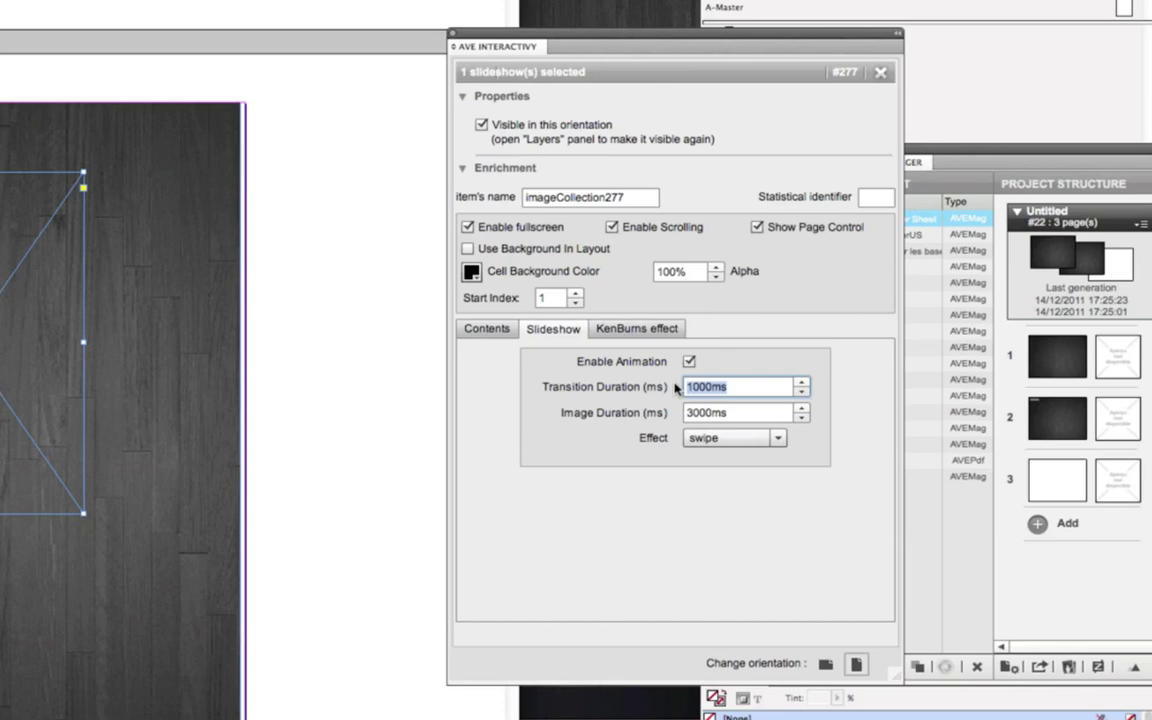
click(722, 411)
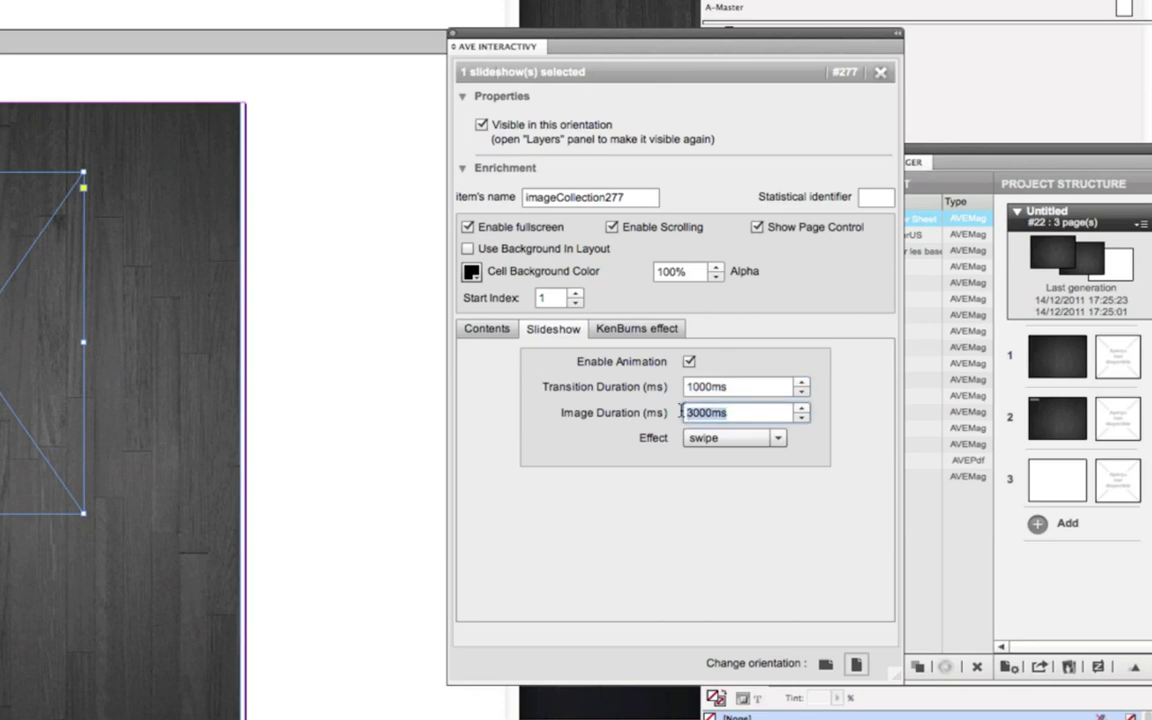
click(777, 440)
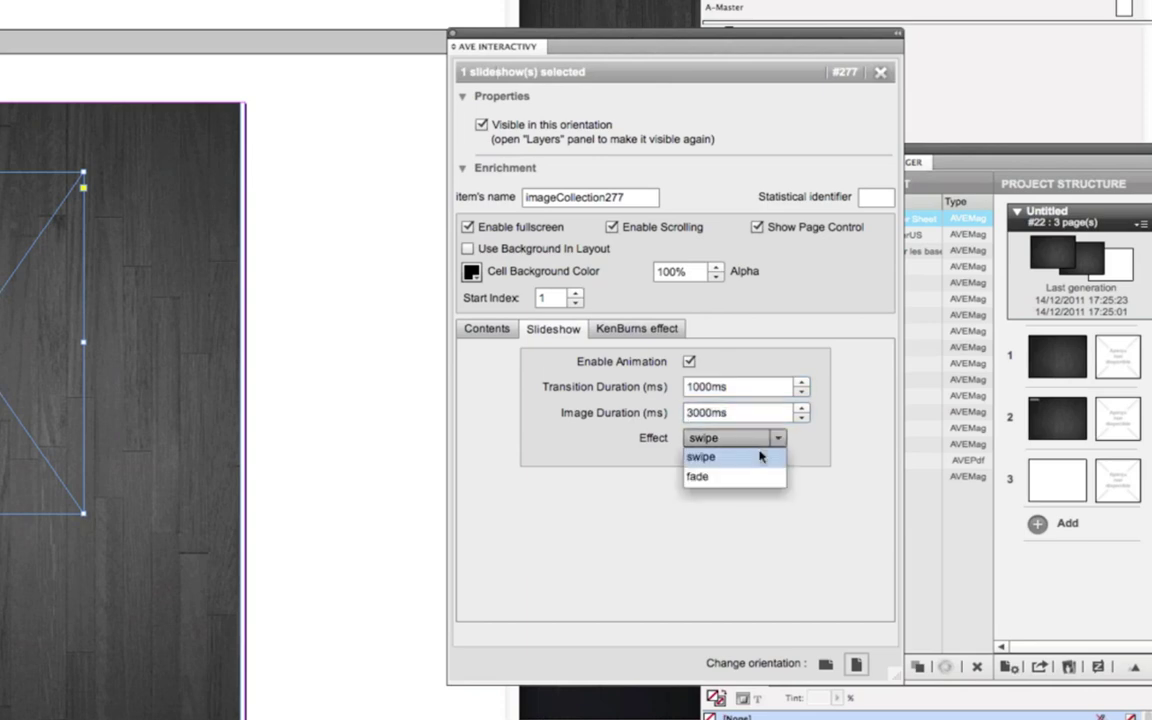
click(702, 458)
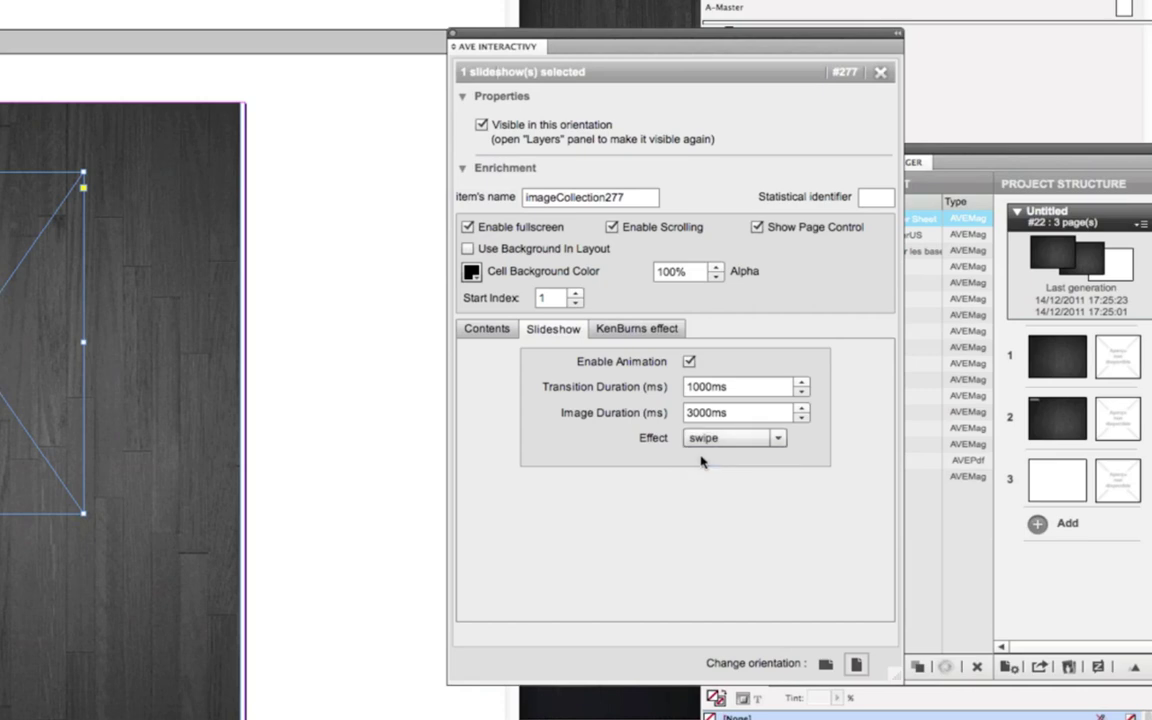
Step: Widen the Screenshots page's portrait background image to about 778 pt, covering the page's right edge, and return to the cover page
drag(740, 42, 699, 42)
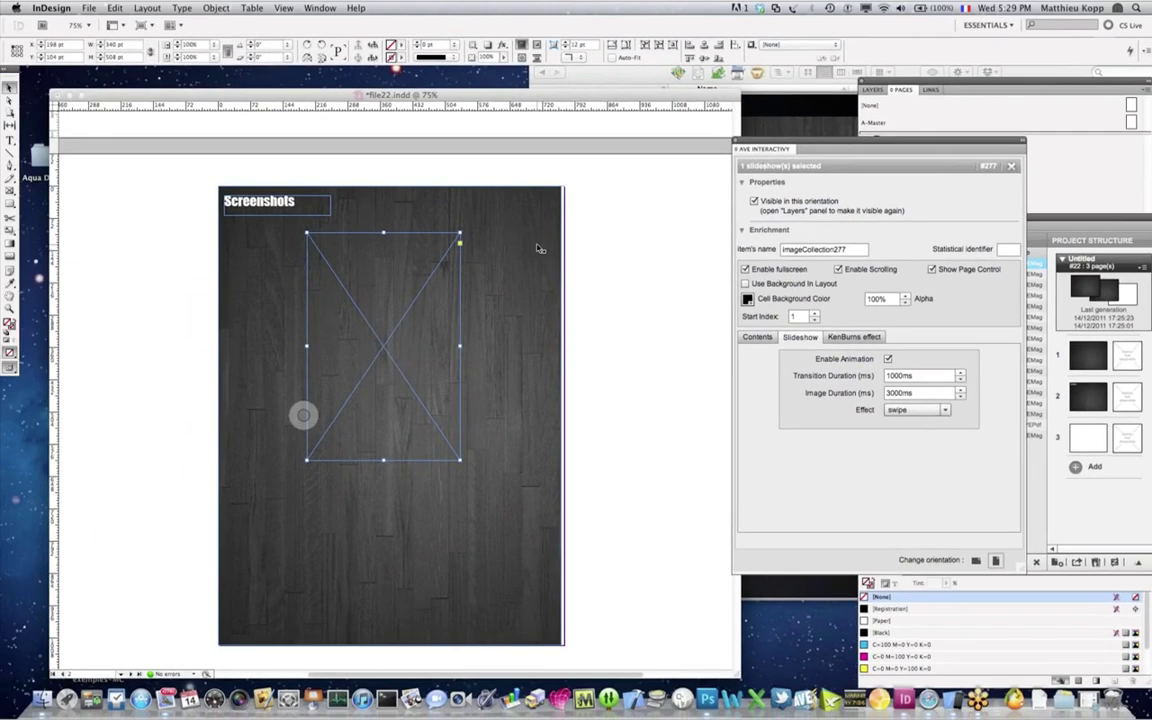
click(540, 248)
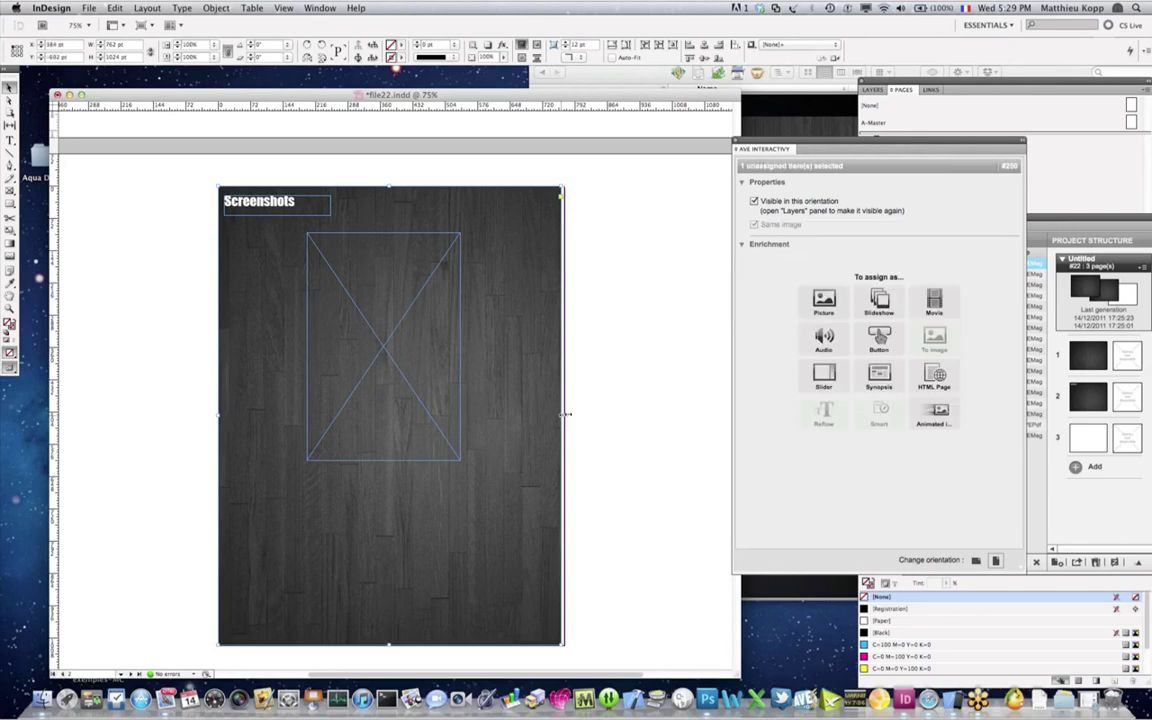
drag(561, 415, 568, 415)
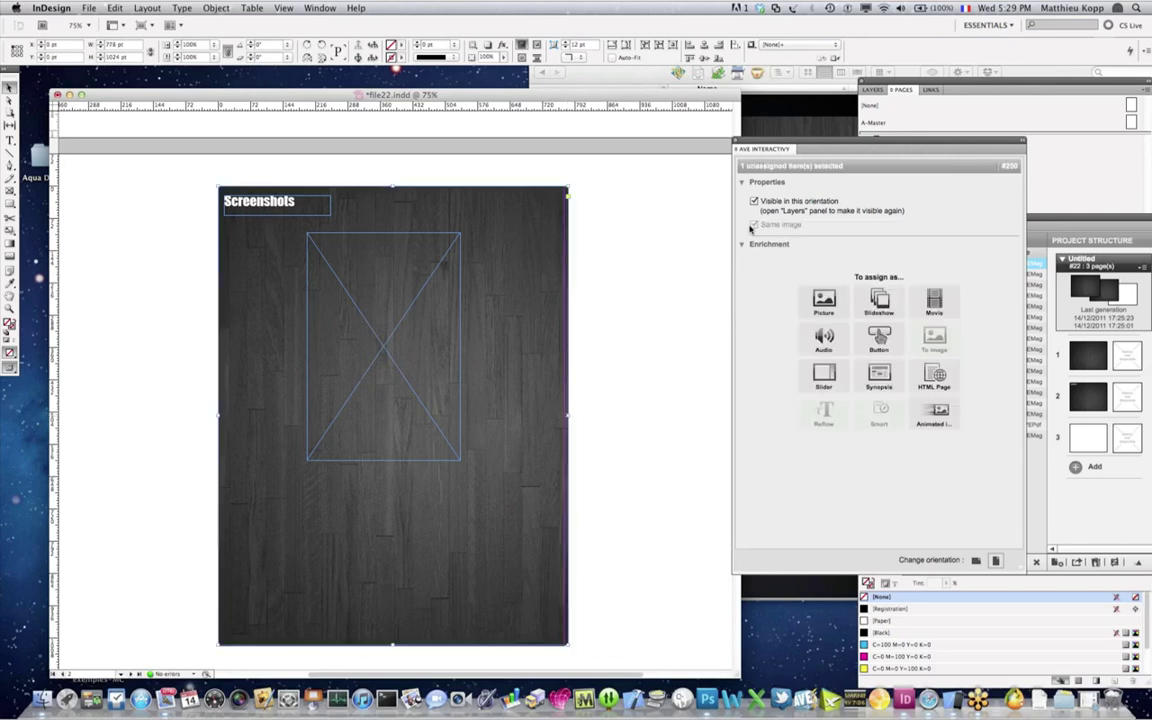
drag(760, 142, 794, 136)
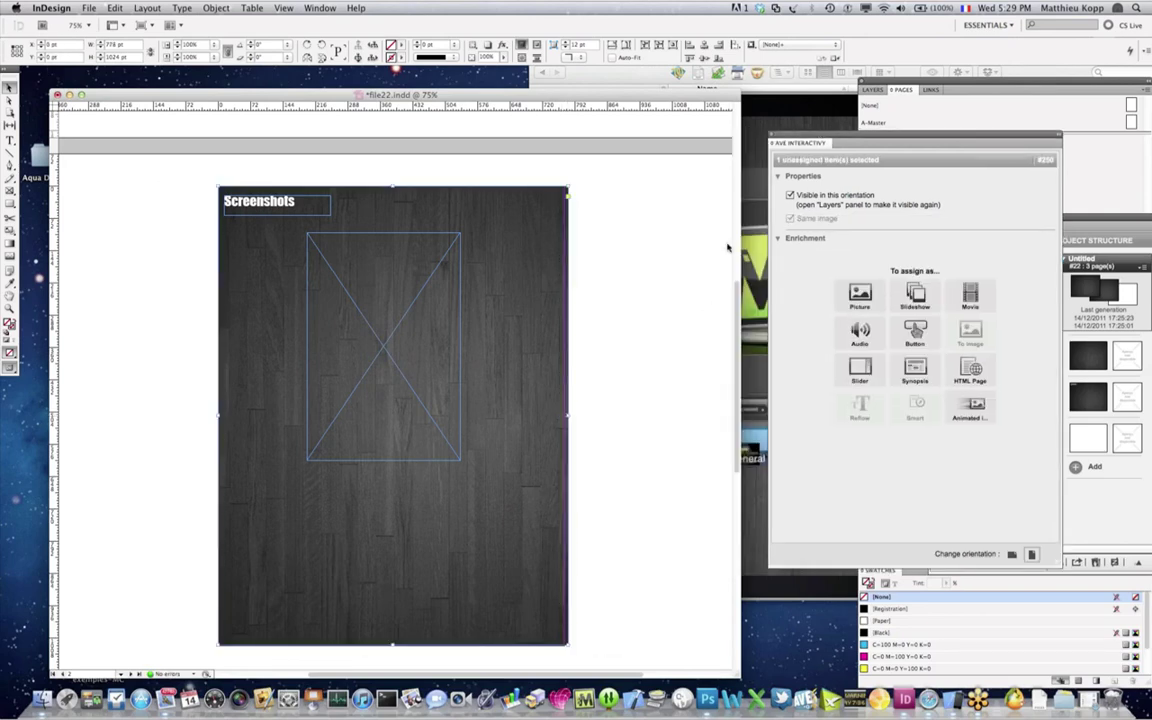
scroll(731, 241, up, 10)
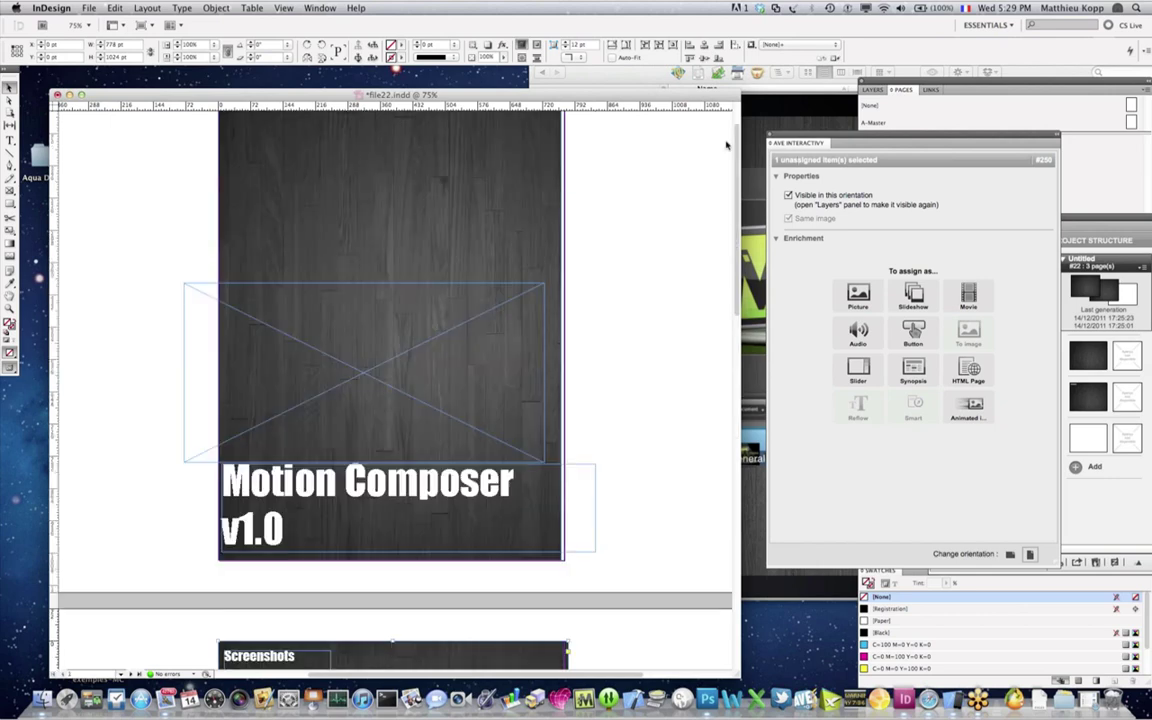
Step: Move the HTML frame on the portrait cover page to about X -26 pt, Y 338 pt
drag(312, 390, 319, 366)
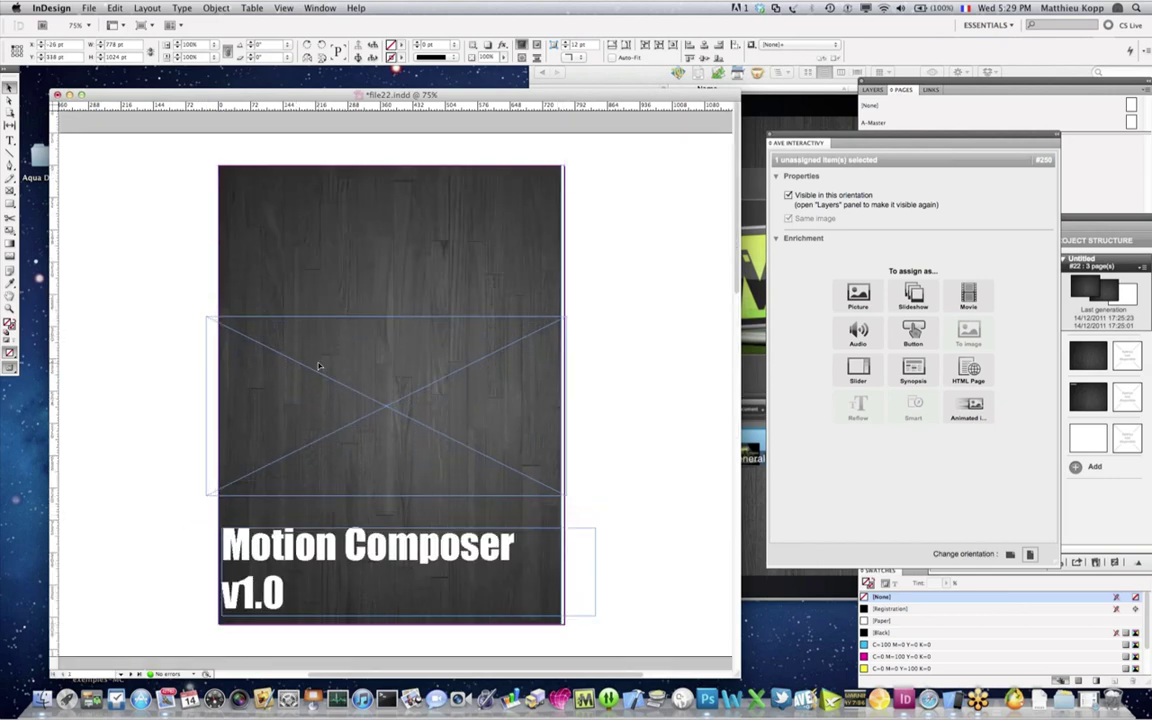
click(260, 325)
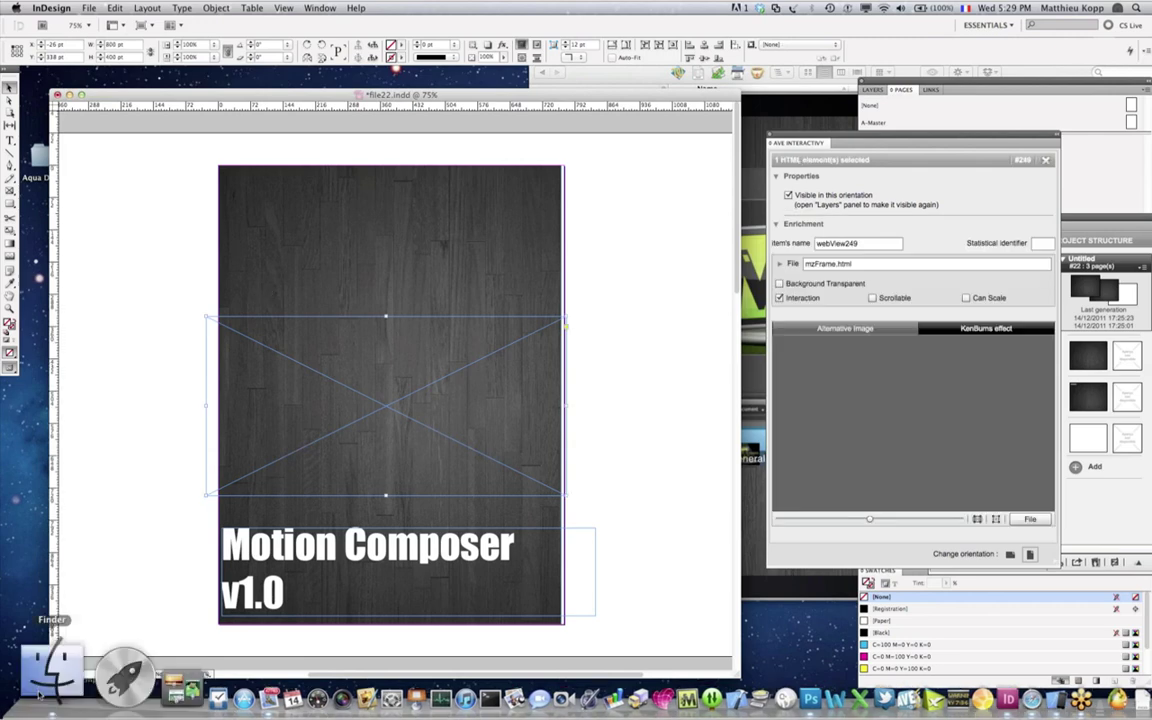
Step: Place MC.png from the Desktop's MotionComposer folder on the portrait cover page as a logo about 148 pt square
click(42, 690)
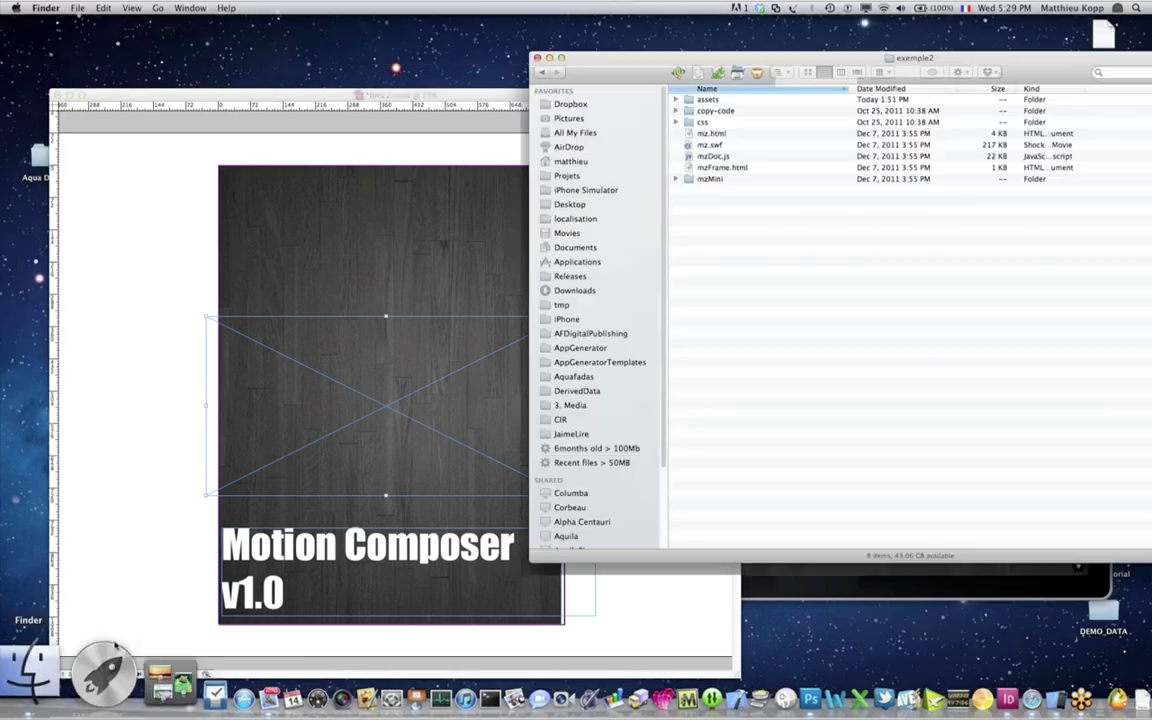
click(540, 73)
click(541, 73)
click(542, 73)
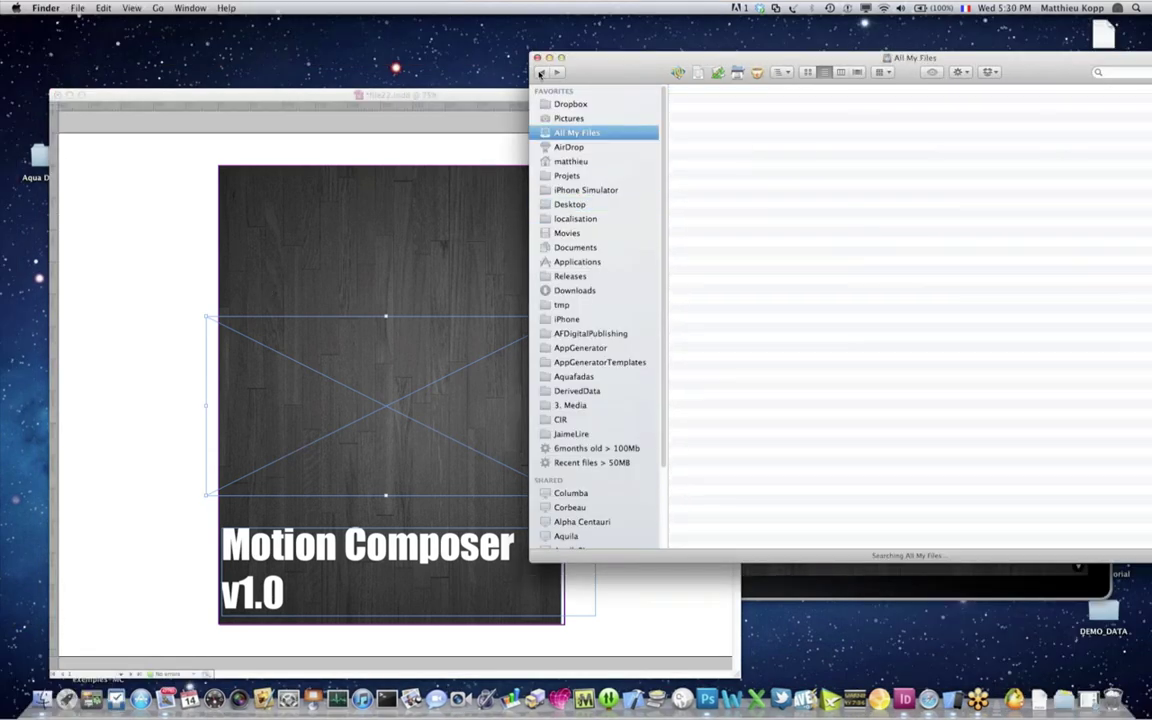
click(555, 75)
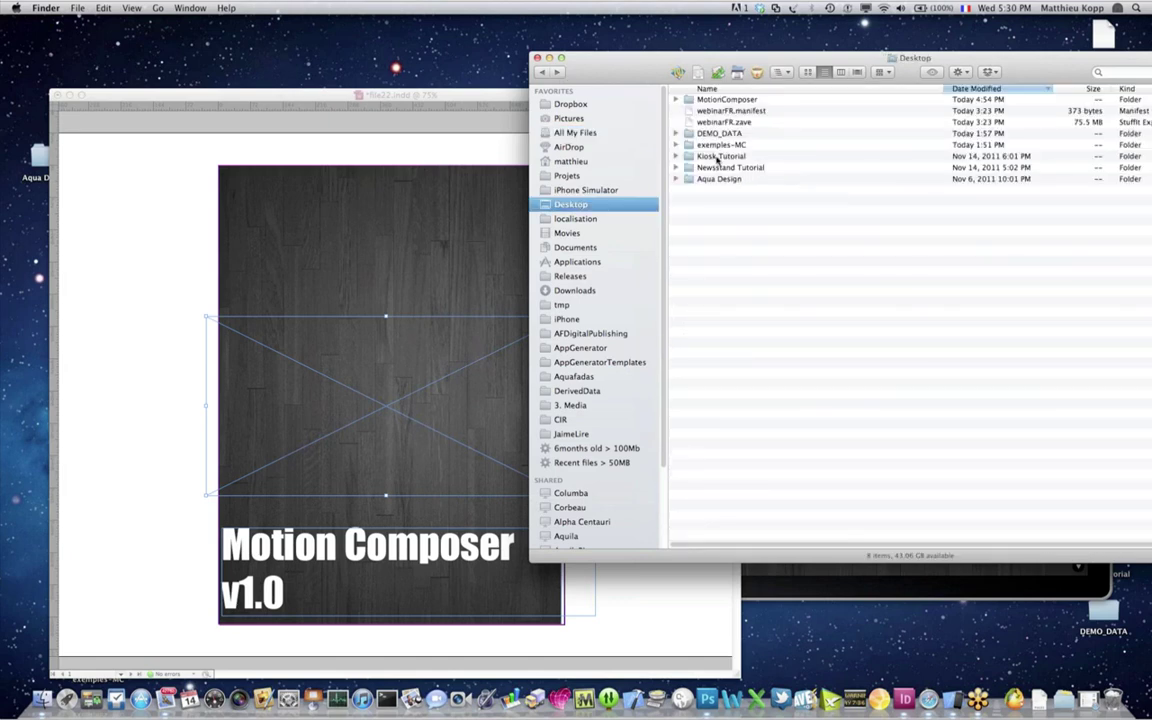
double_click(718, 100)
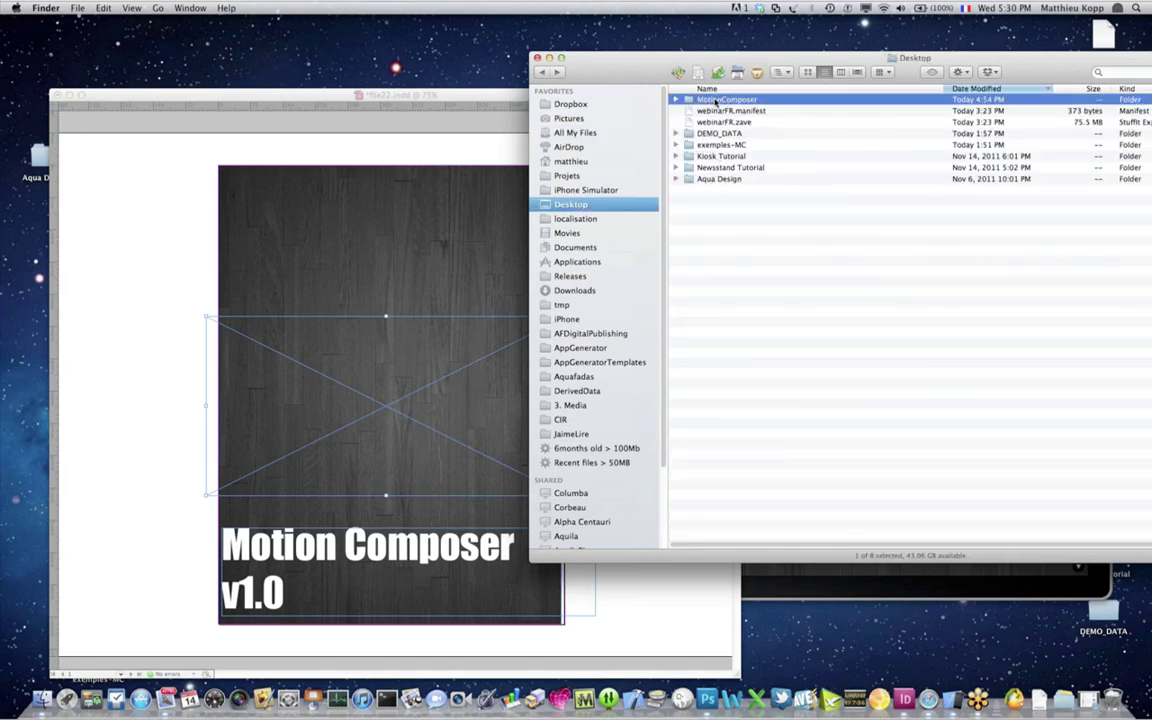
drag(705, 113, 178, 222)
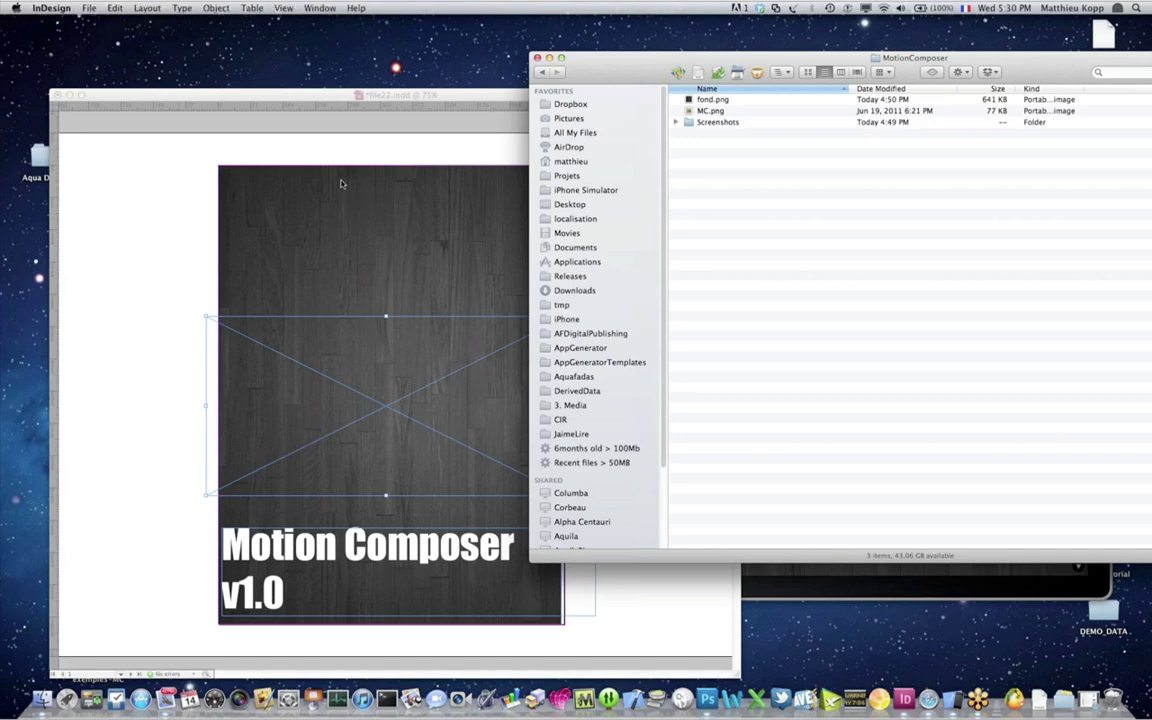
click(340, 183)
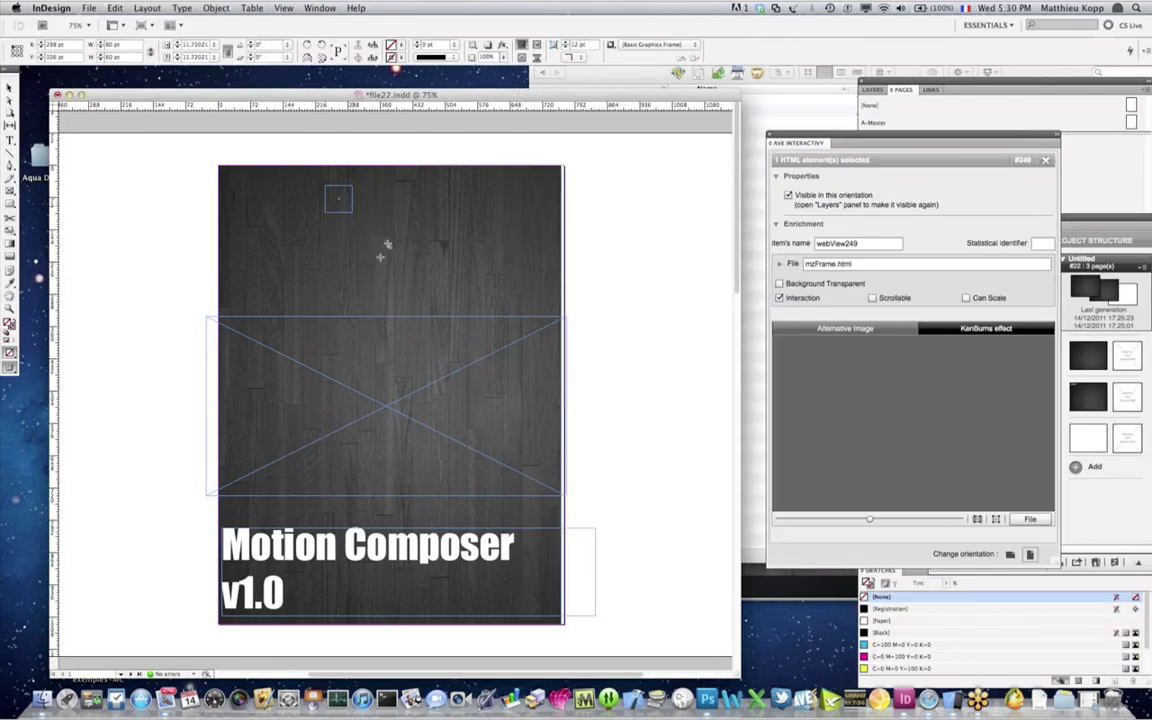
drag(374, 252, 375, 253)
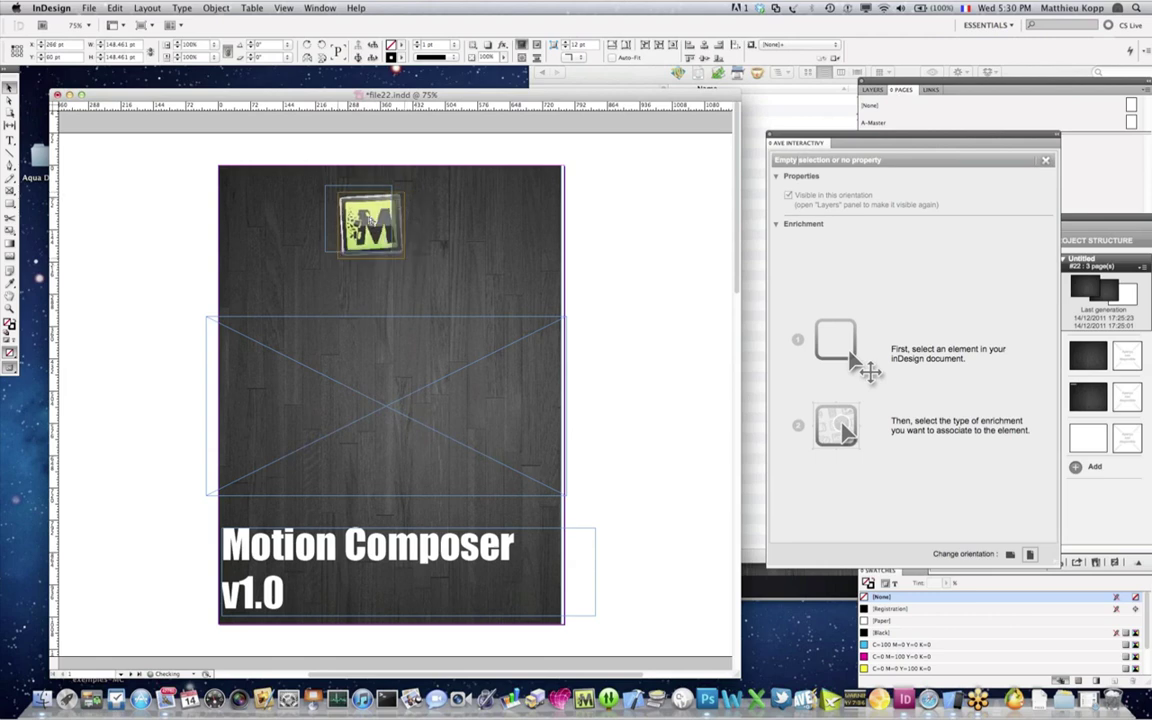
Step: Move the logo to the horizontal centre near the portrait cover's upper edge, at about X 310 pt, Y 50 pt
drag(372, 218, 359, 211)
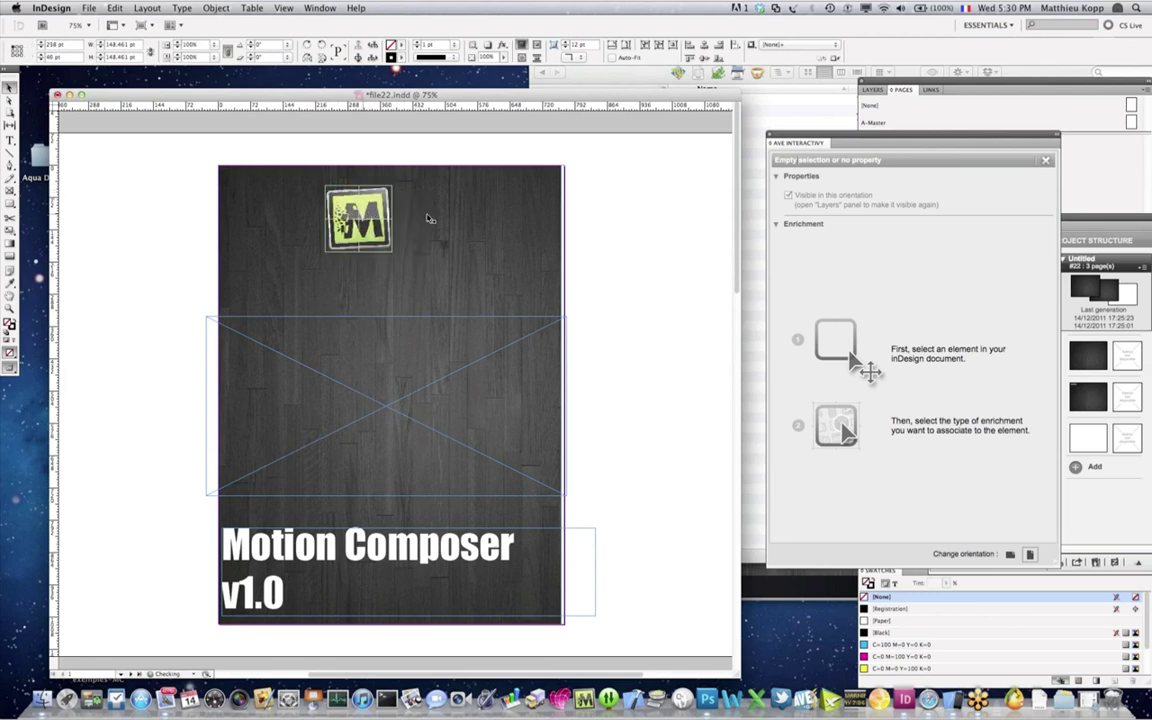
click(429, 218)
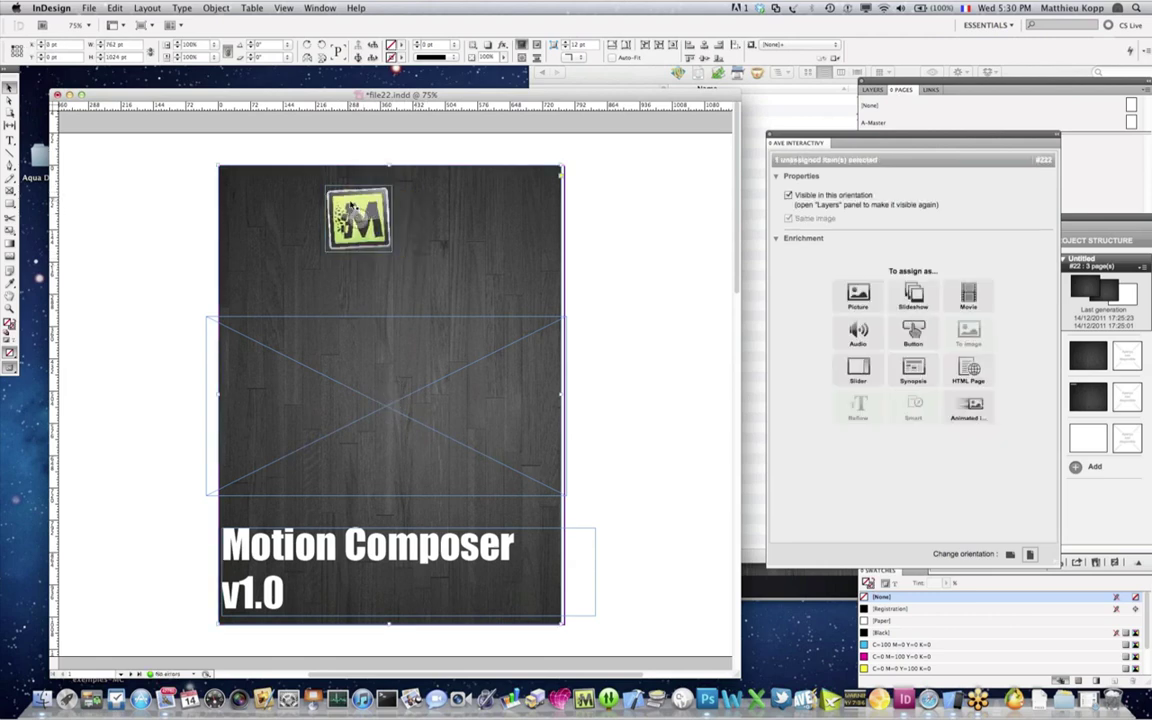
drag(352, 207, 384, 207)
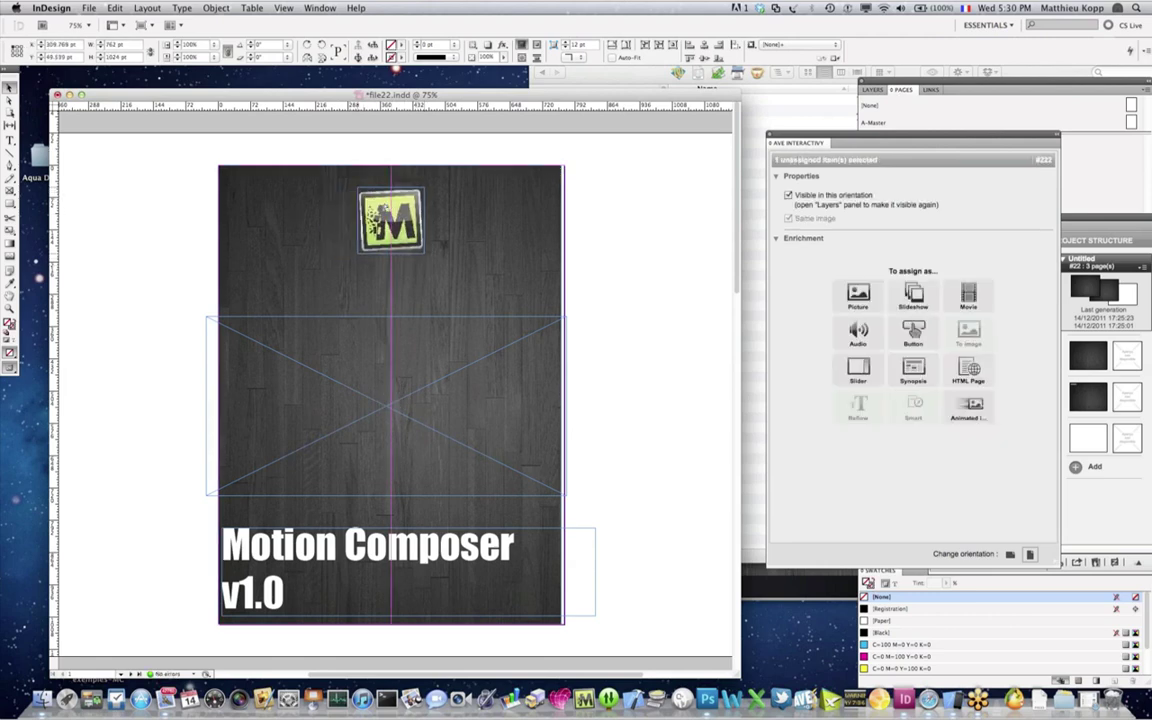
click(358, 228)
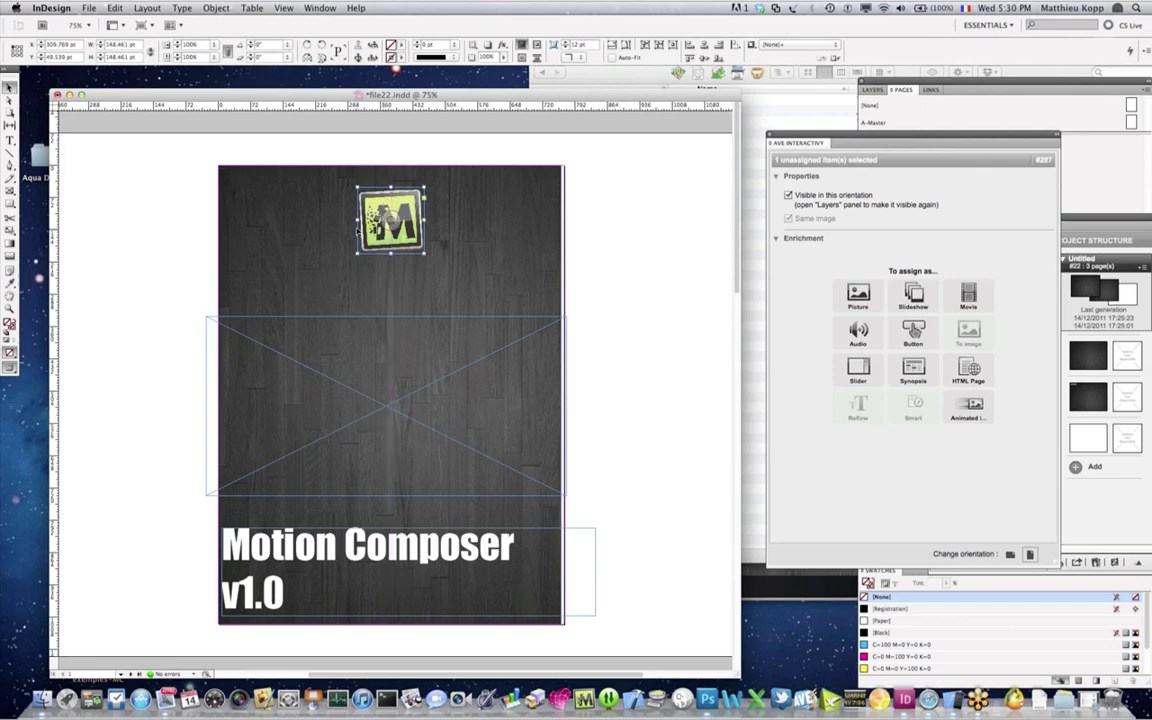
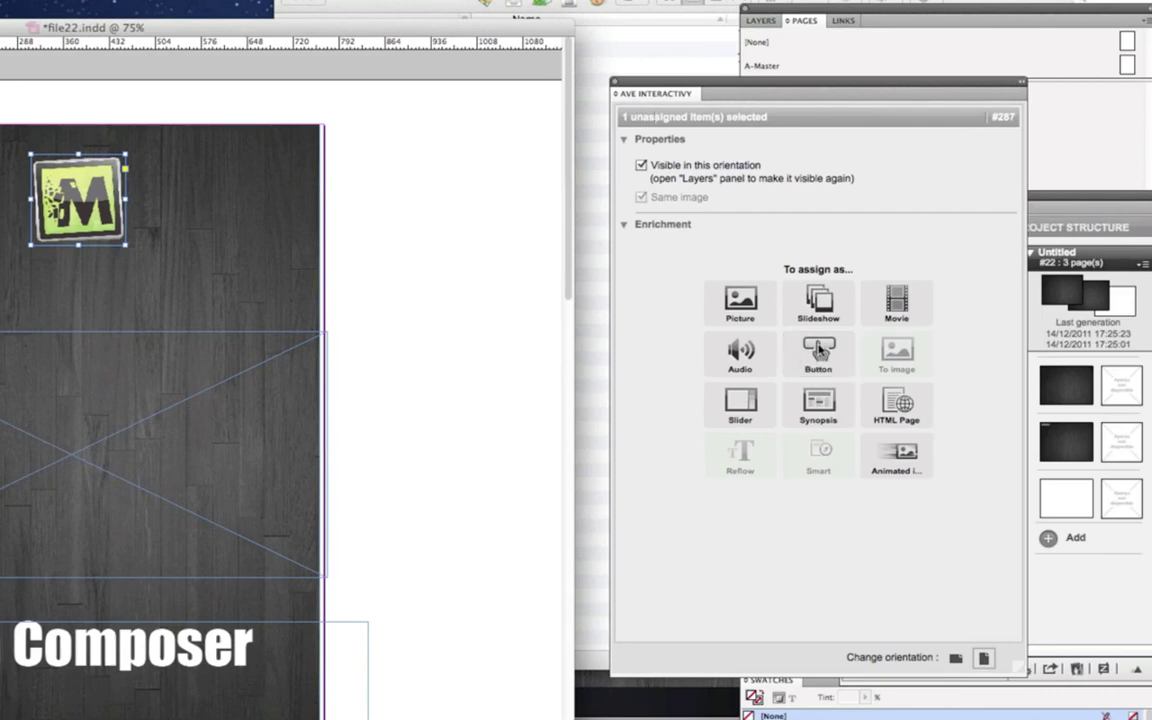
Step: Assign the portrait logo as a button and add a Go To Web tap action to it
click(819, 349)
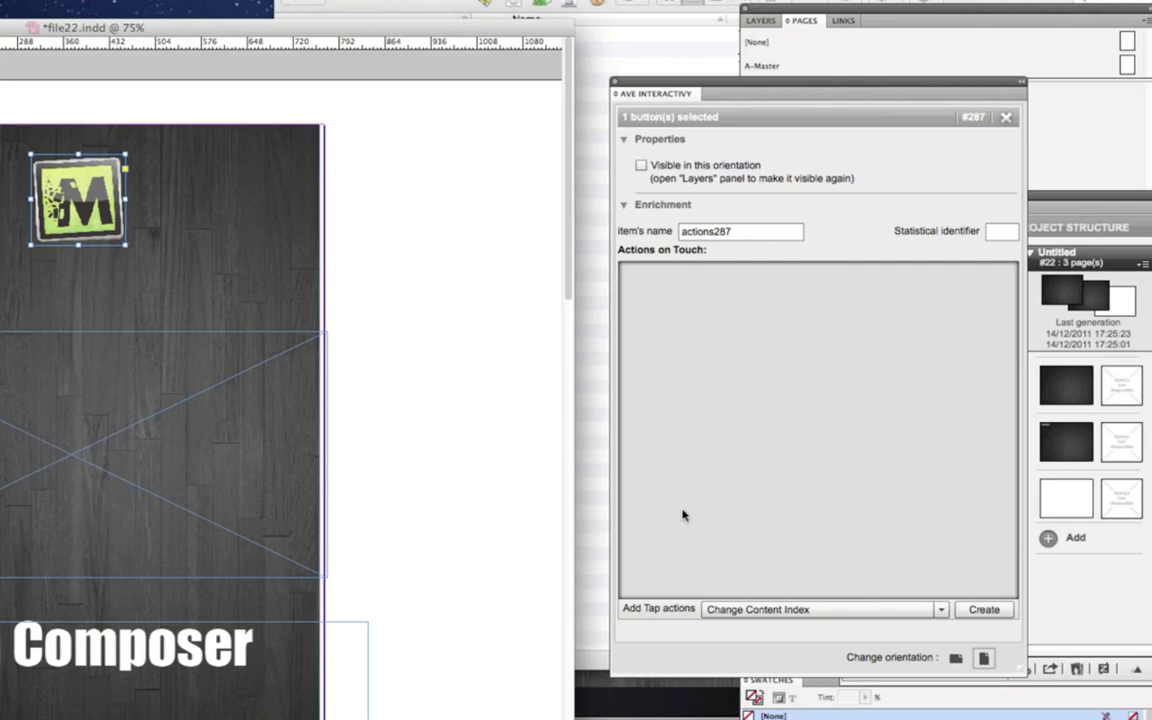
click(940, 610)
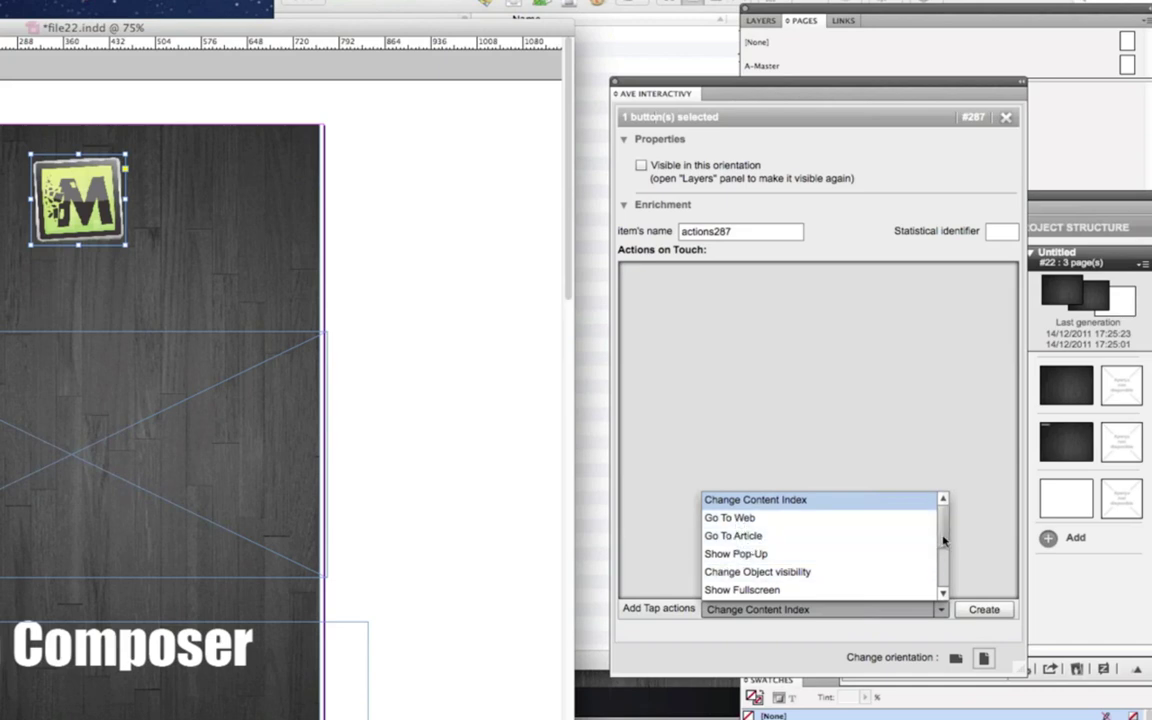
drag(941, 537, 943, 566)
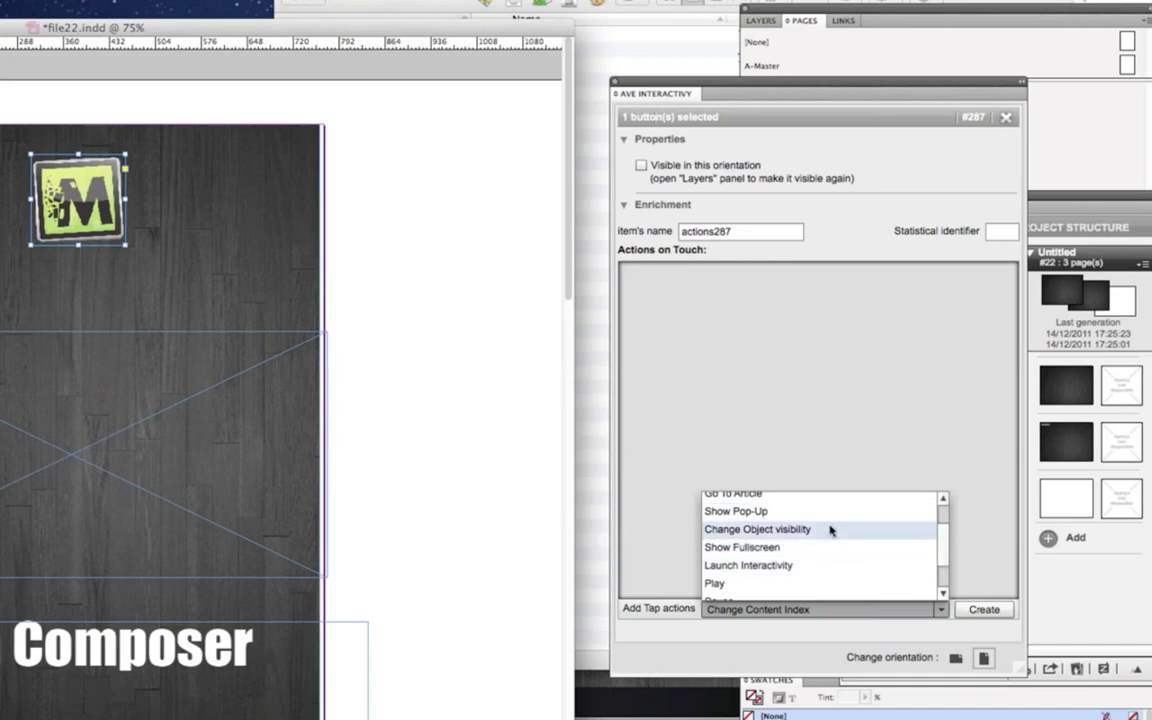
drag(944, 540, 944, 562)
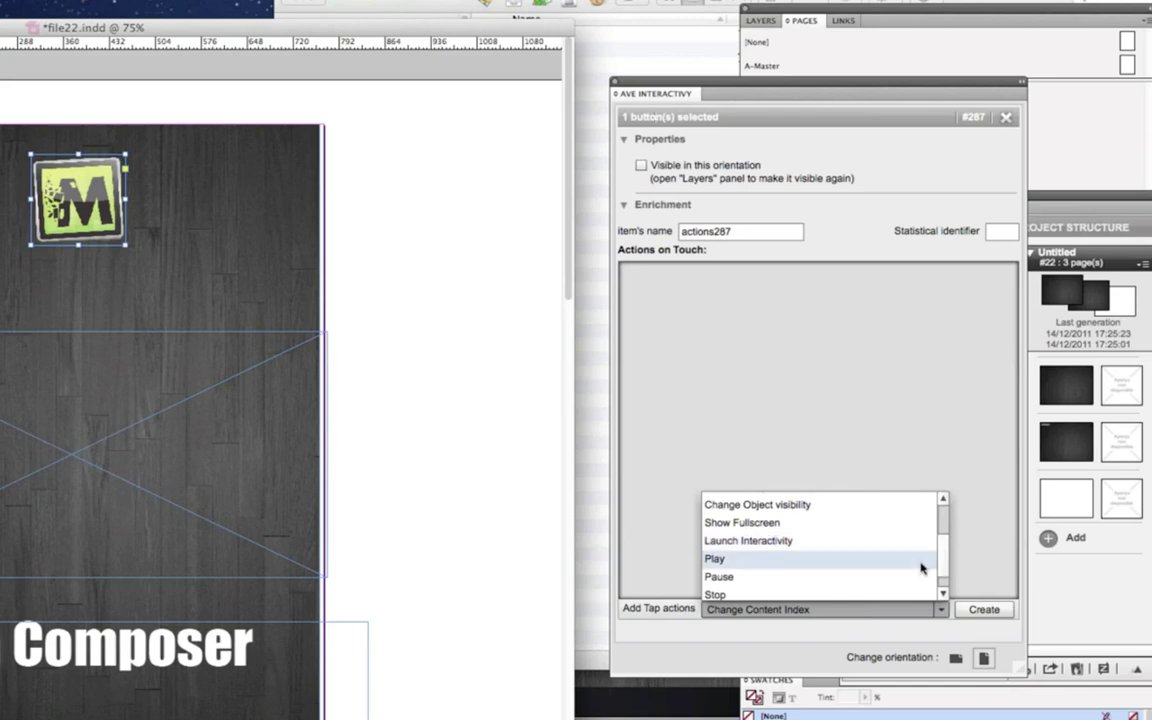
drag(944, 550, 944, 568)
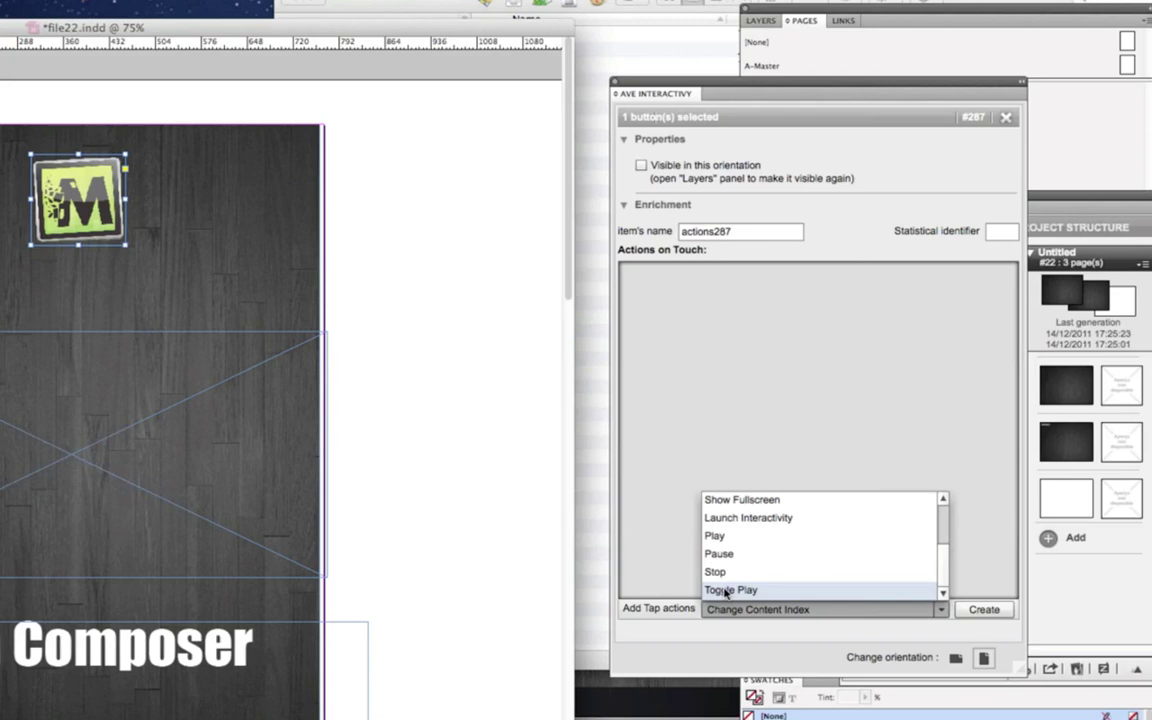
scroll(940, 500, up, 3)
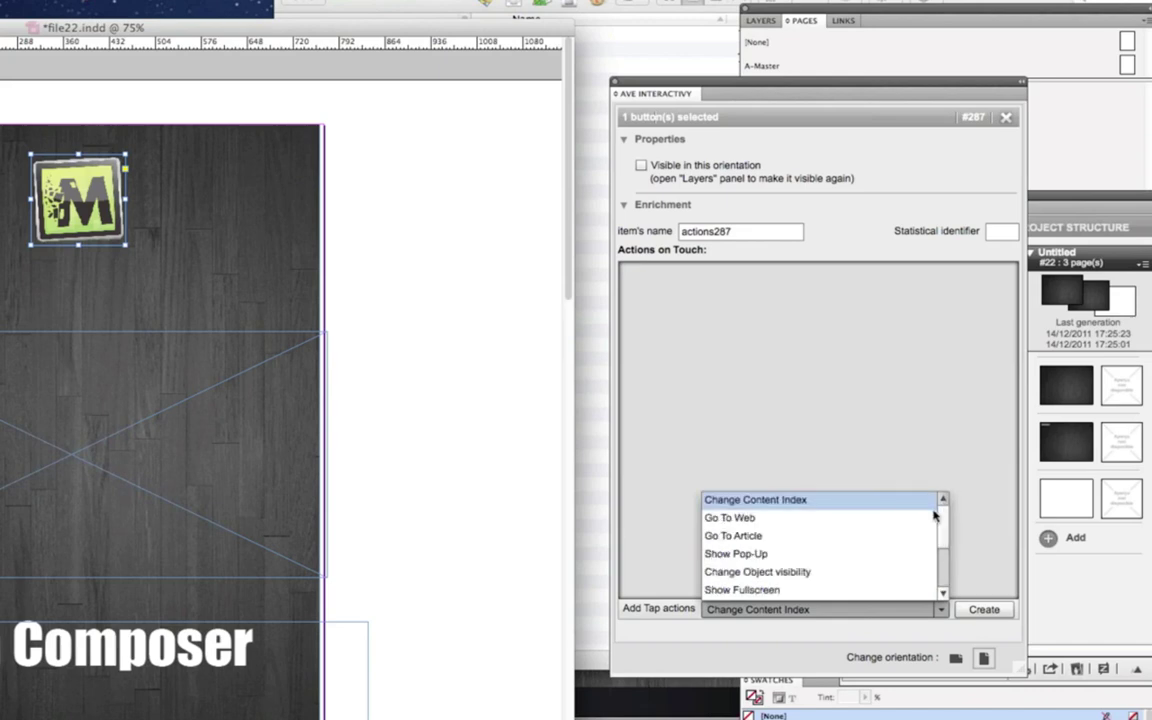
click(731, 518)
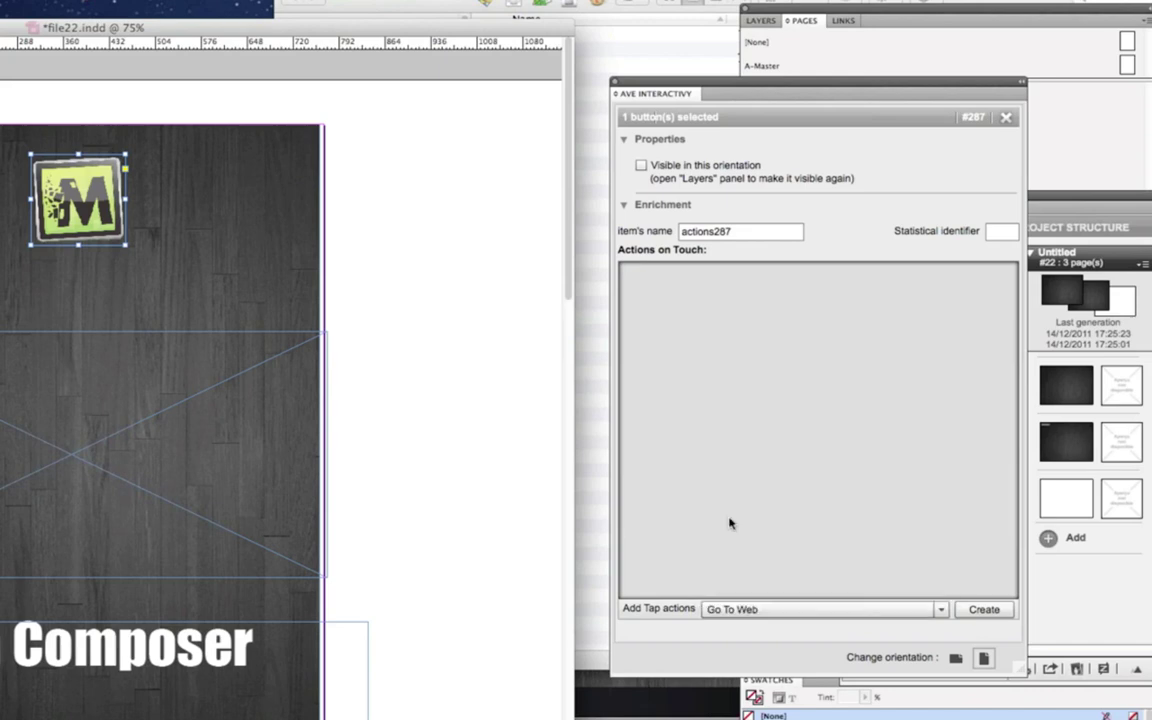
click(985, 609)
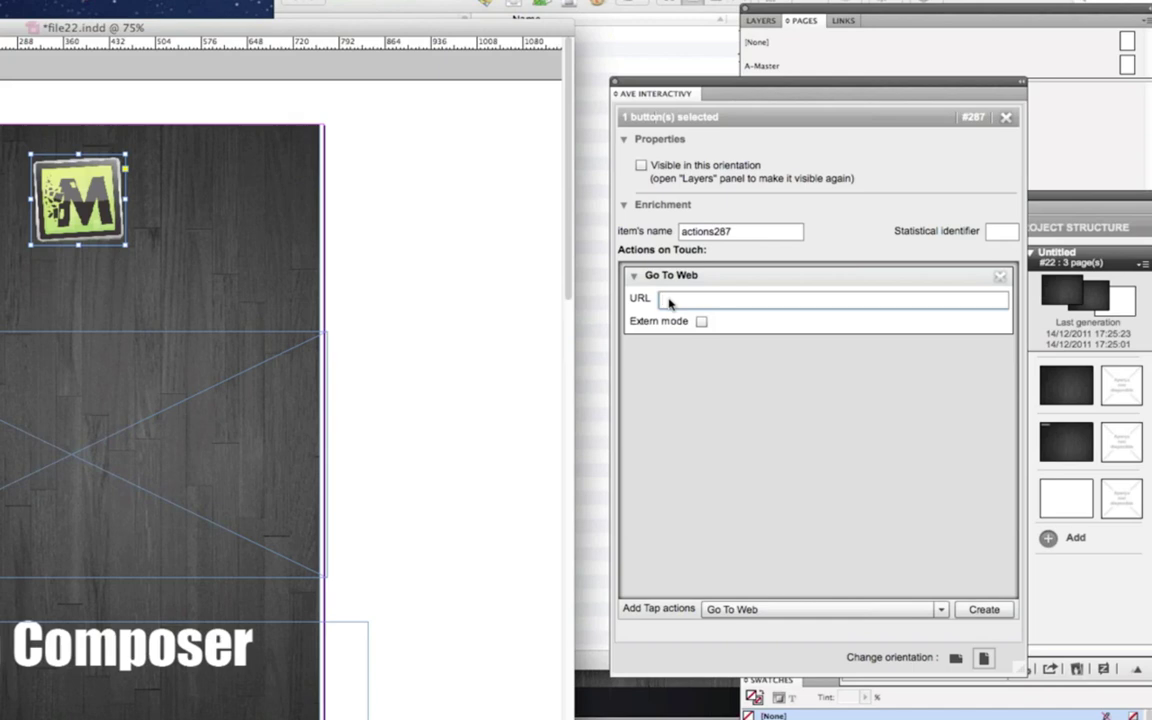
text(http://www.motion-composer.com)
click(701, 322)
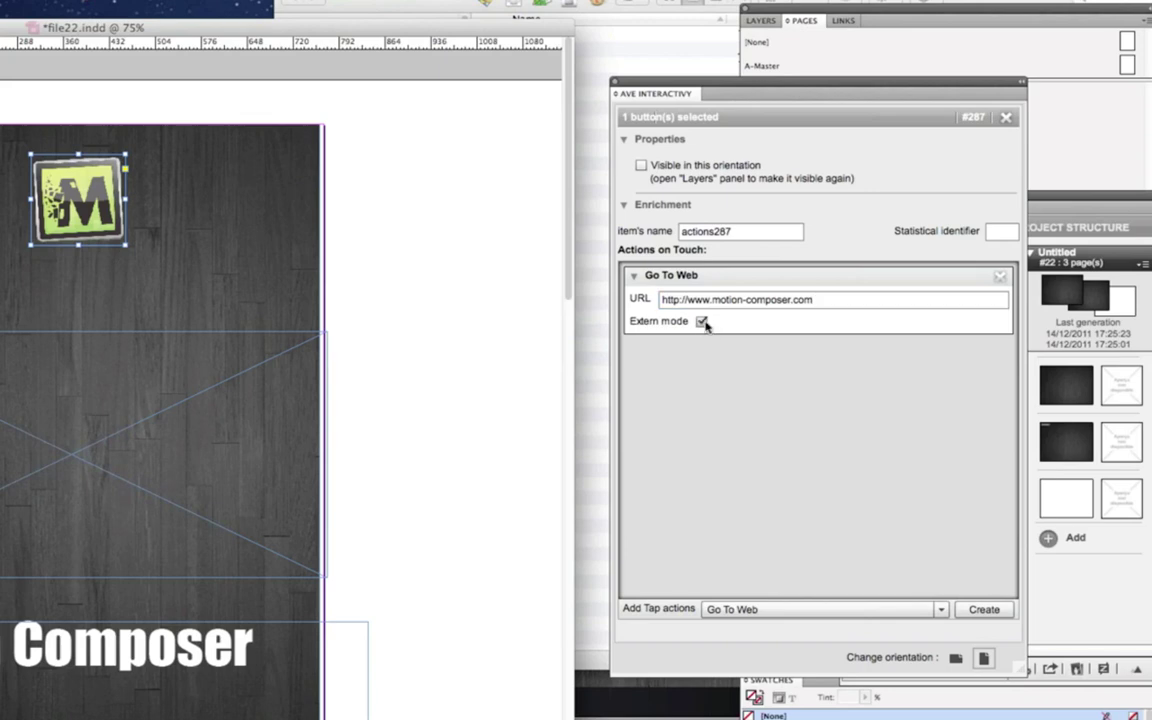
click(702, 322)
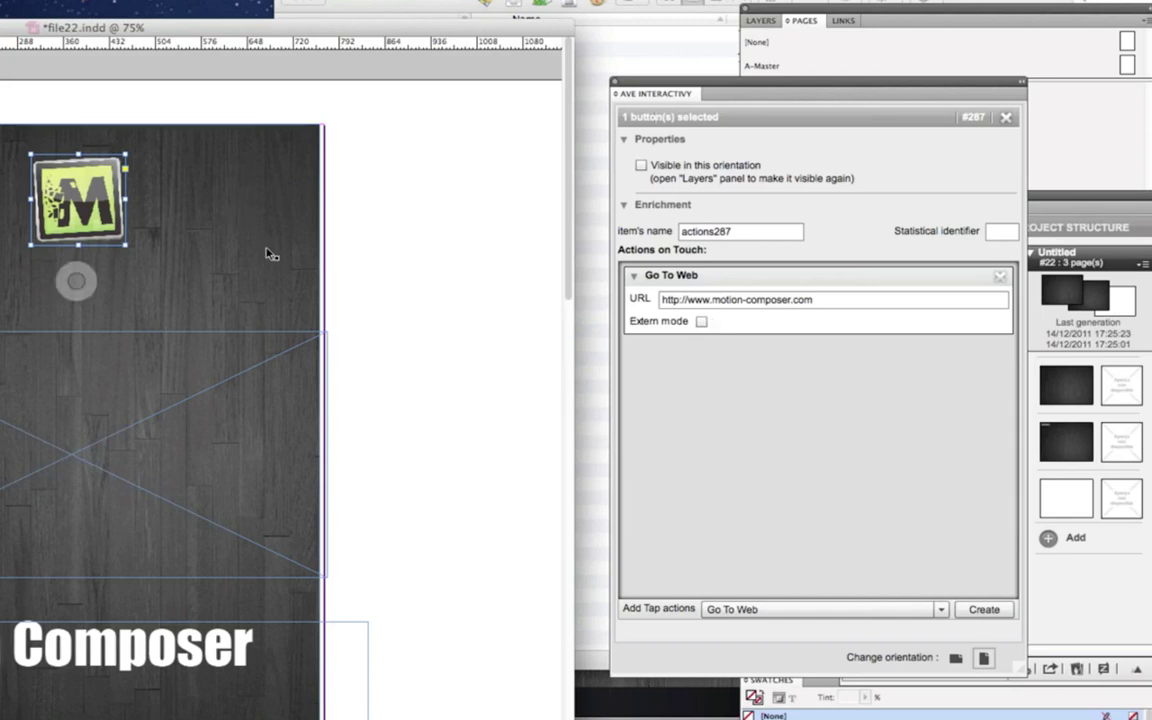
Step: Switch the document to landscape orientation and make the logo button invisible in this orientation
click(957, 660)
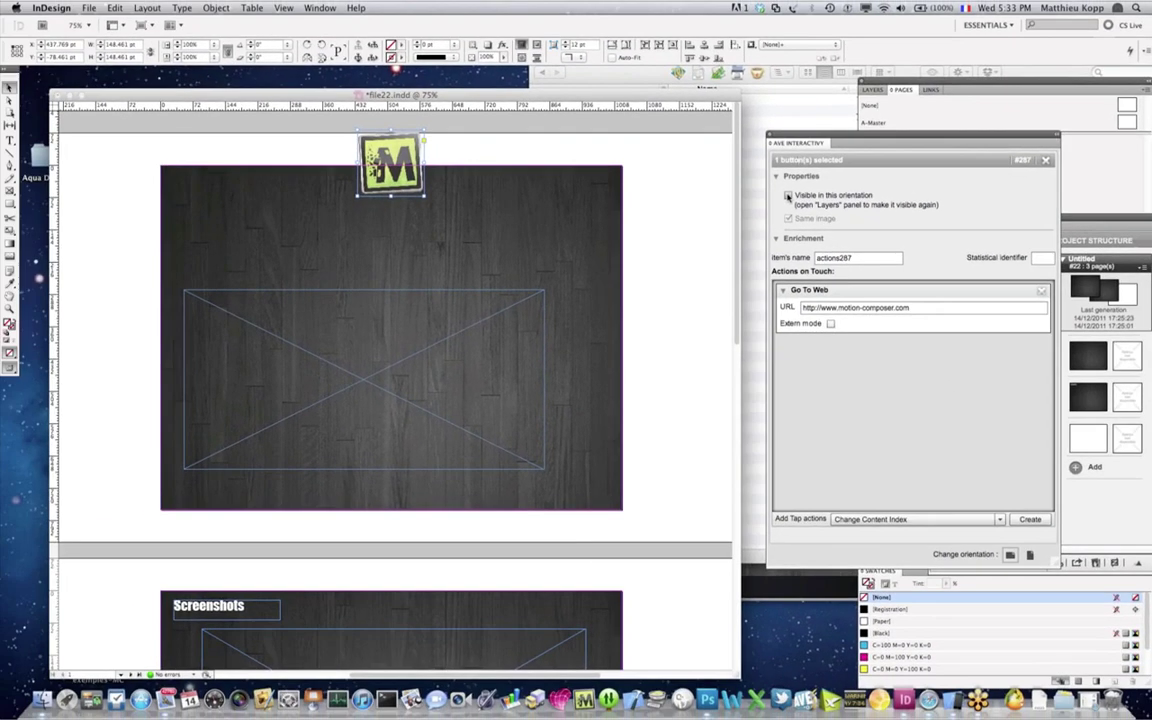
click(647, 168)
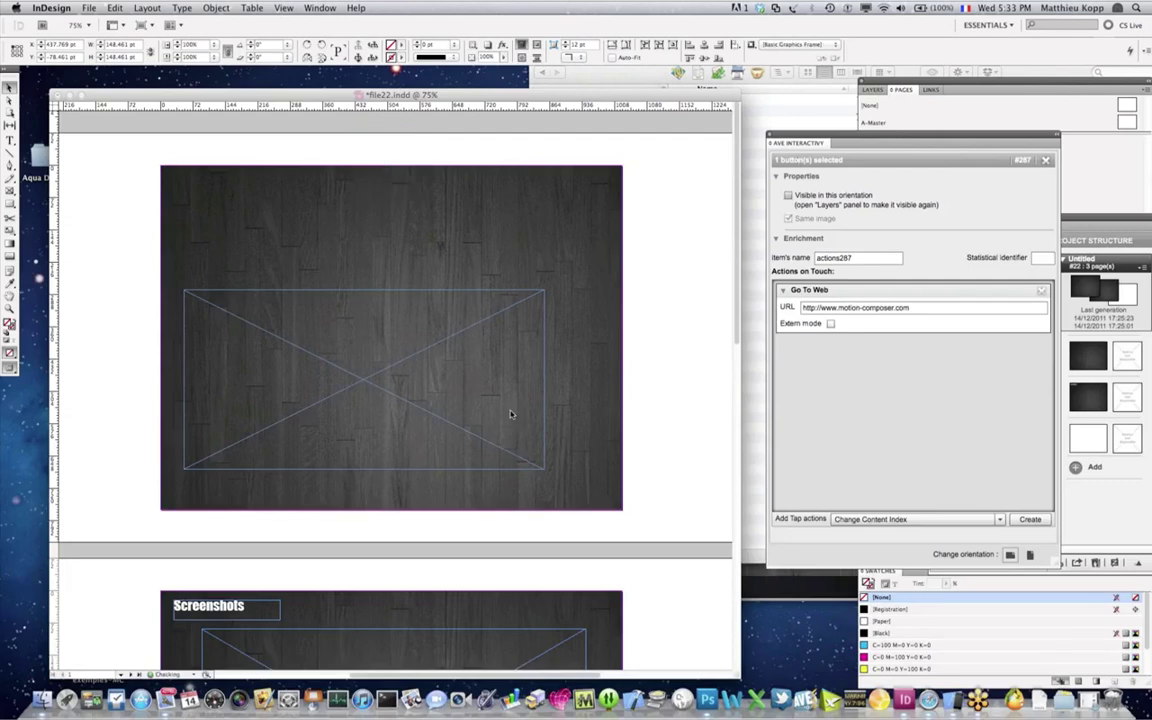
click(26, 622)
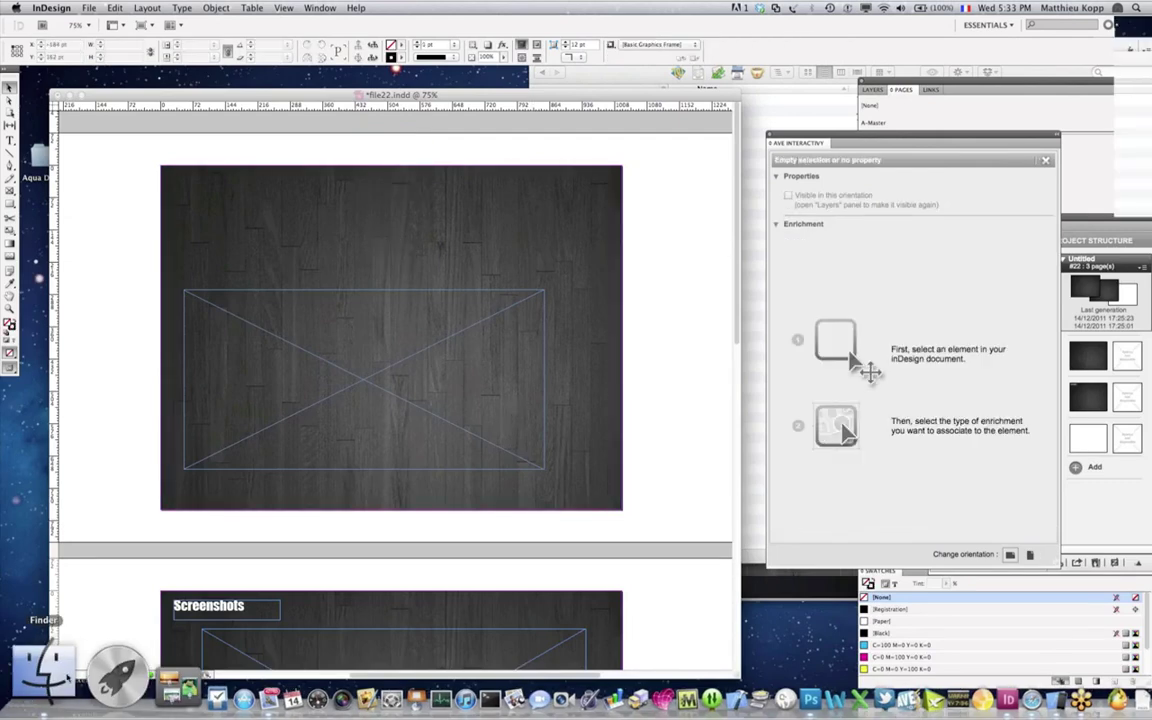
Step: Place the MC.png logo from the MotionComposer folder near the upper-left corner of the landscape cover page
click(43, 668)
drag(710, 111, 114, 270)
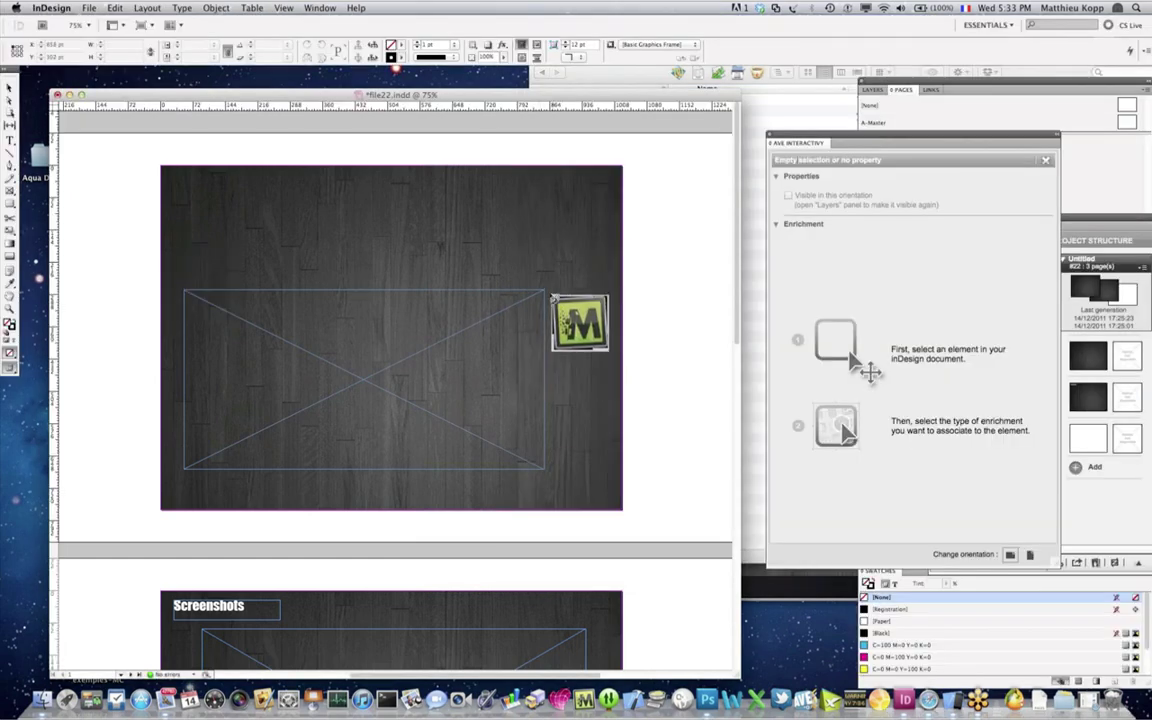
click(166, 205)
drag(192, 230, 172, 191)
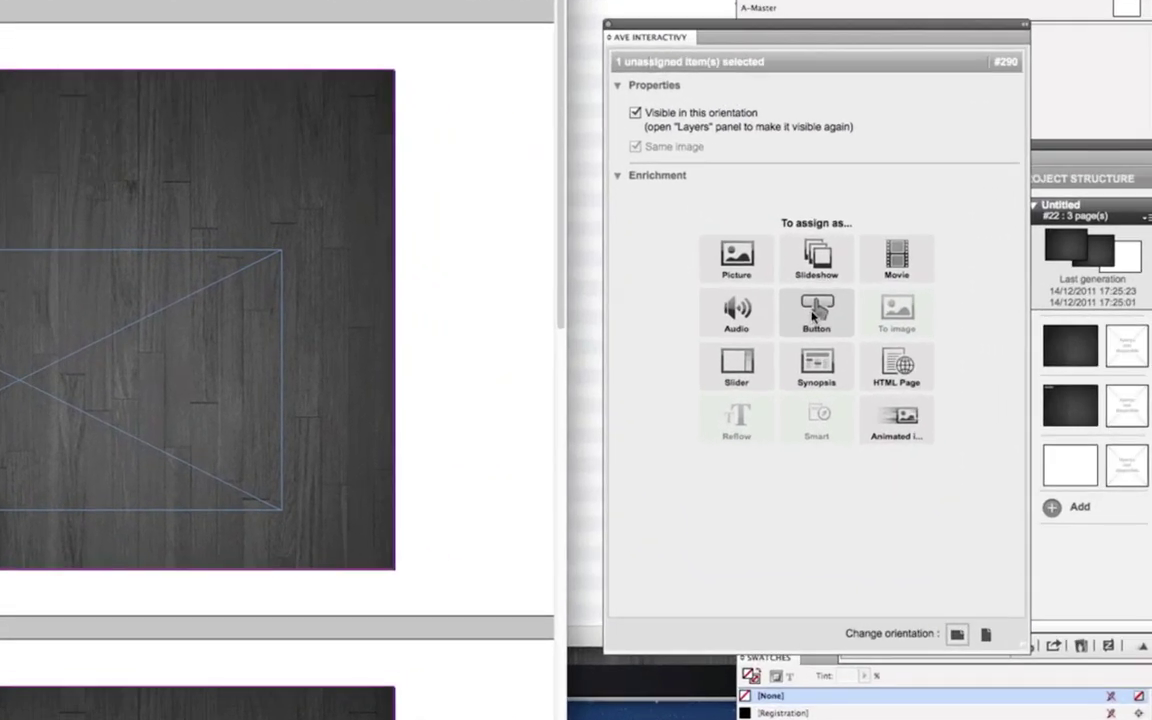
Step: Assign the landscape logo as a button with a Show Pop-Up tap action of type FullScreen Popup
click(913, 335)
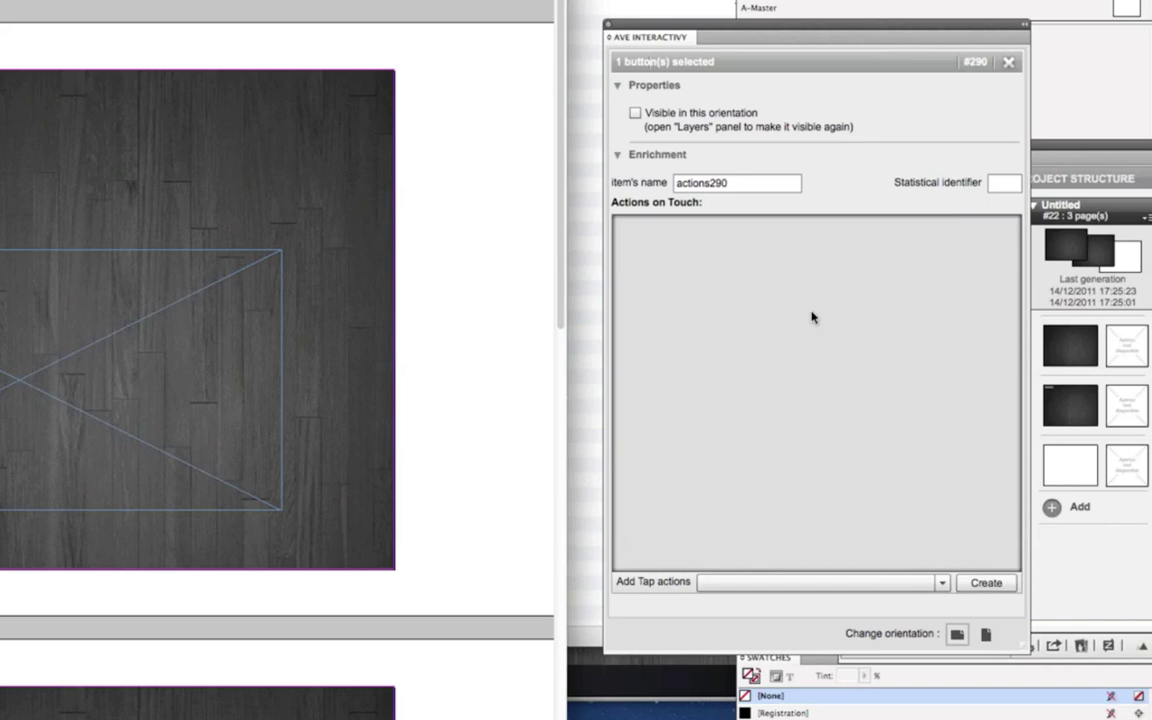
click(942, 582)
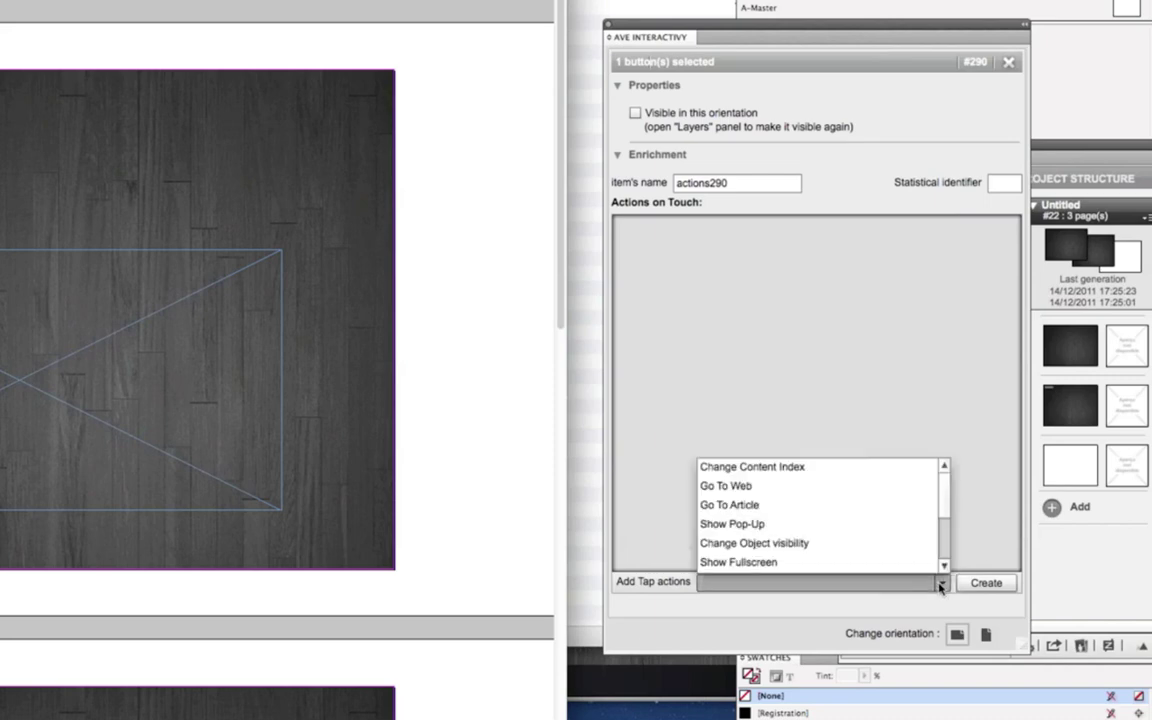
click(731, 528)
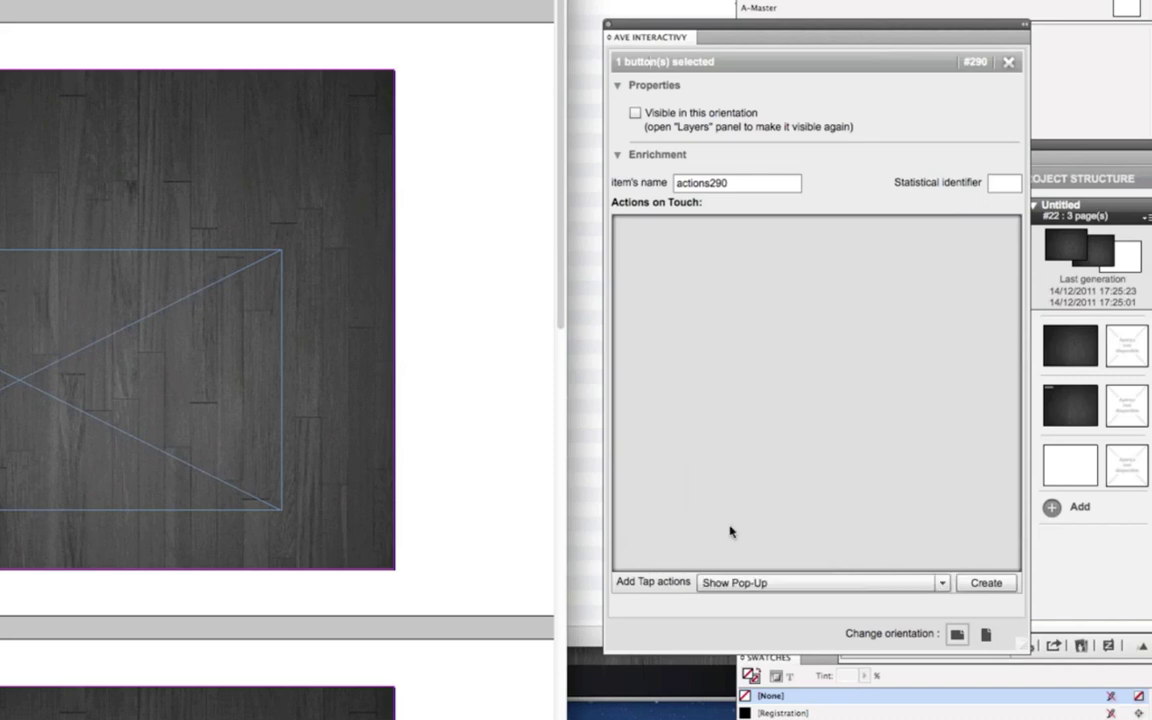
click(982, 582)
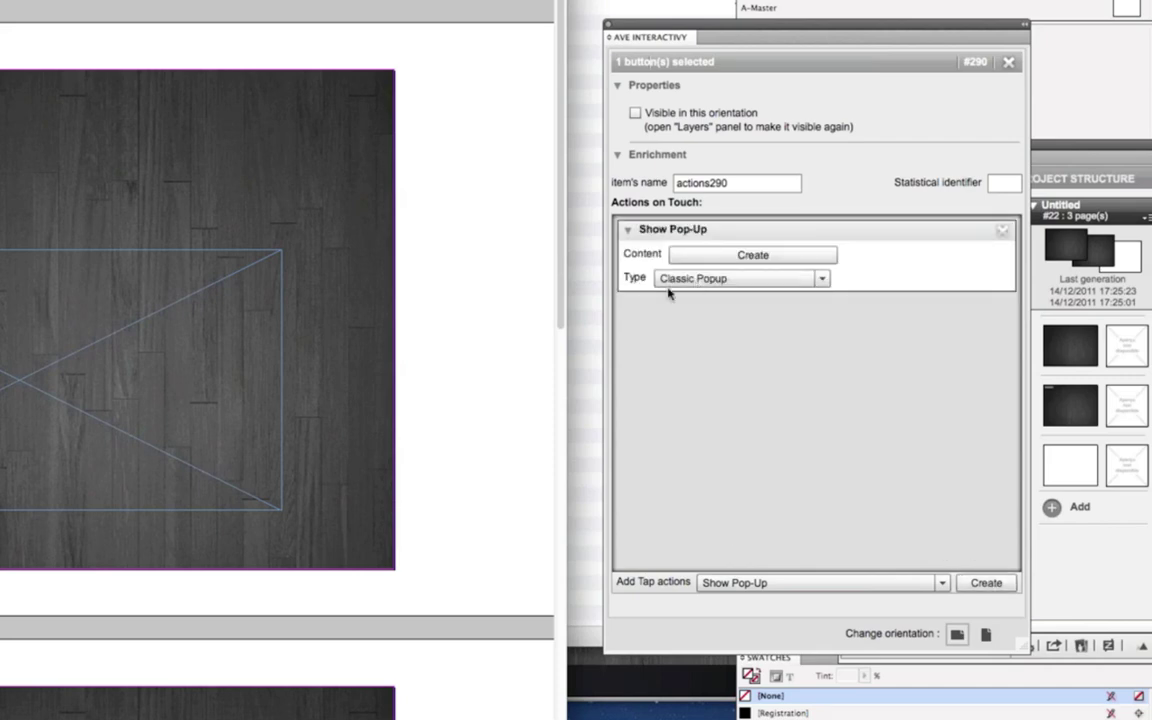
click(728, 278)
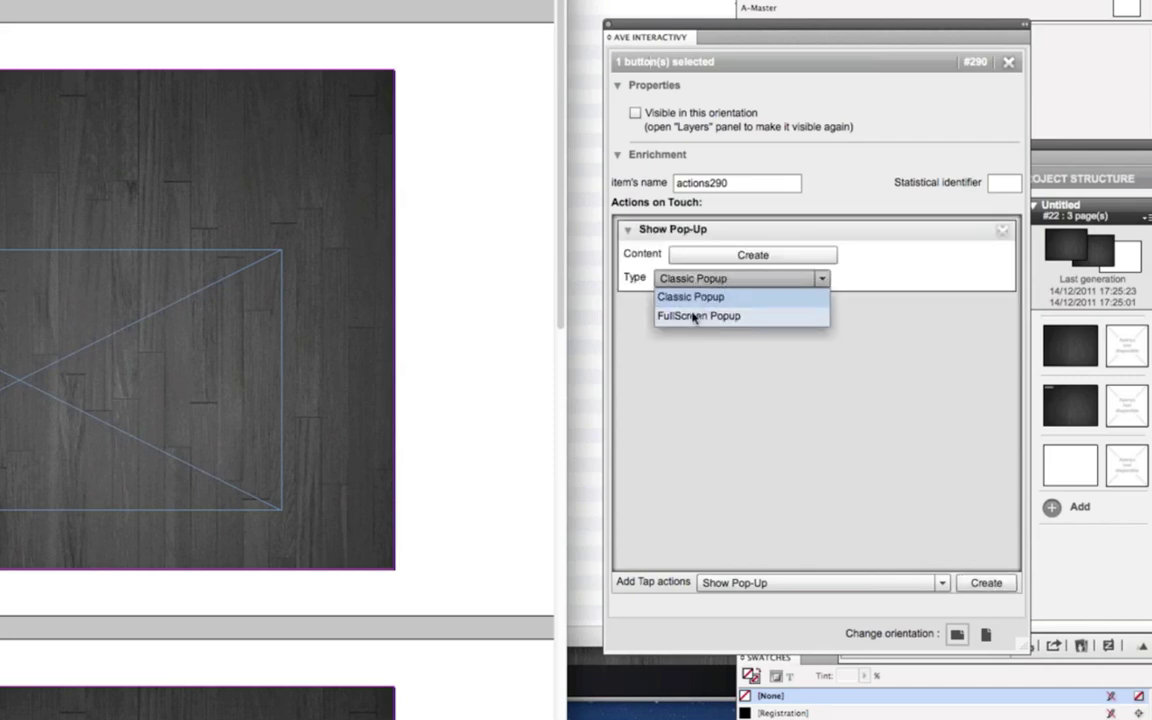
click(690, 317)
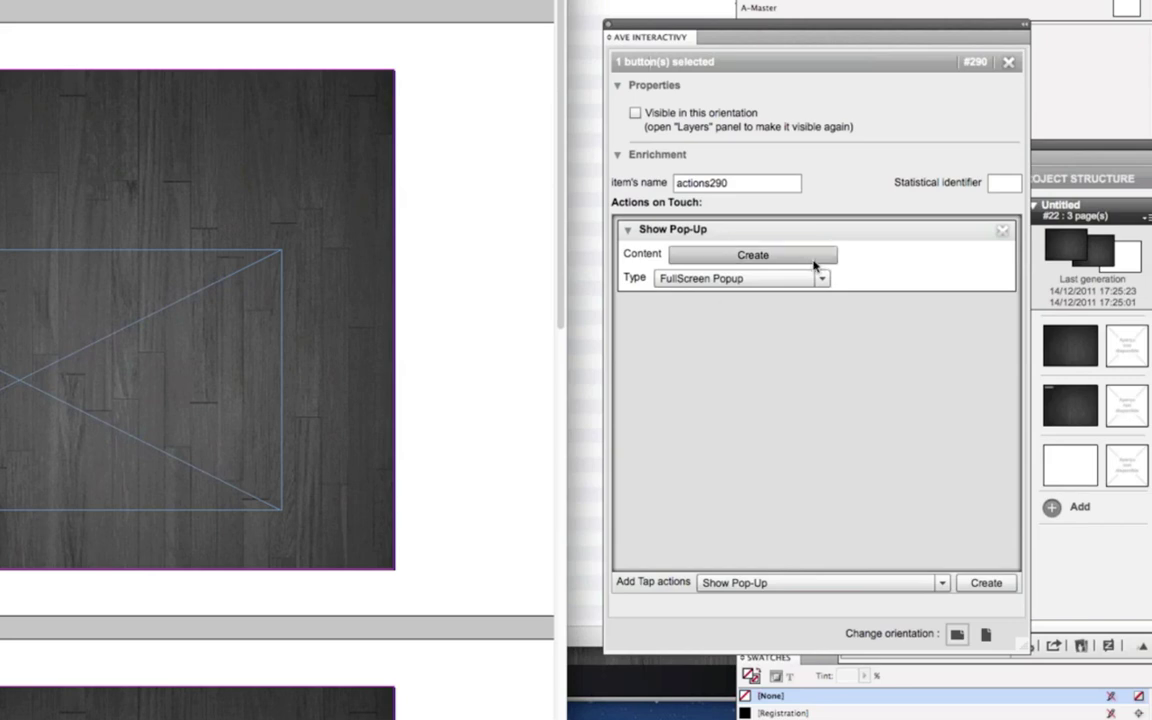
Step: Create HTML Page content for the logo button's pop-up, with a width of 700 and a height of 700
click(760, 256)
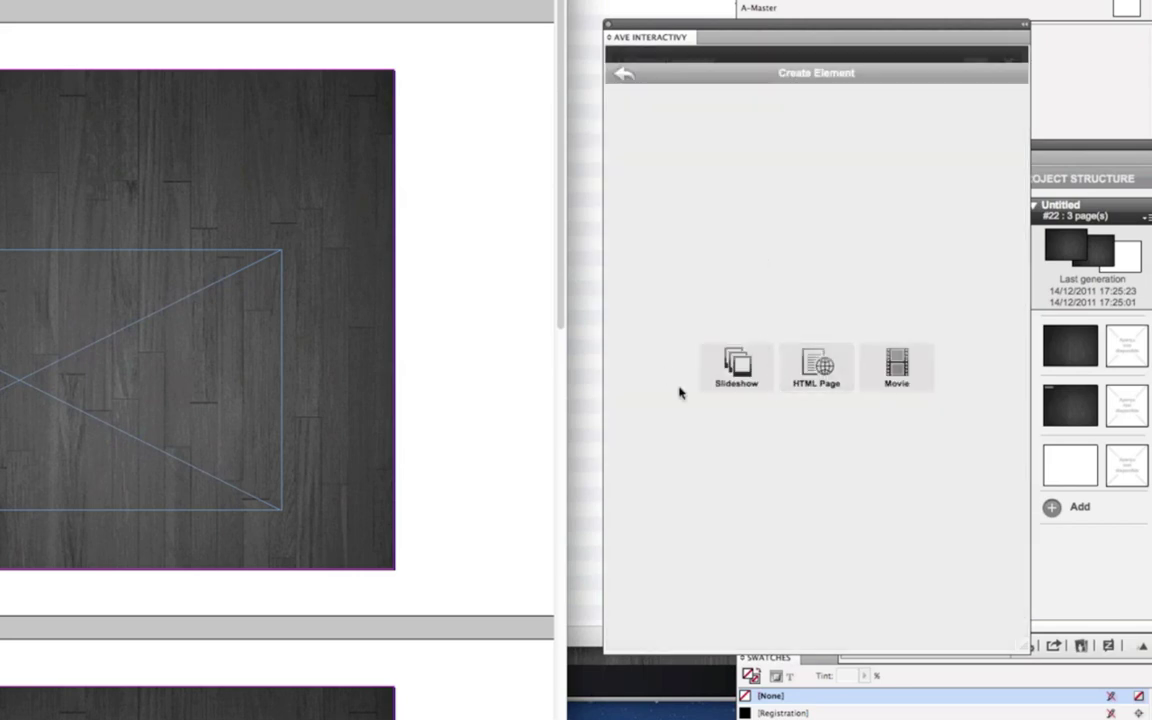
click(819, 365)
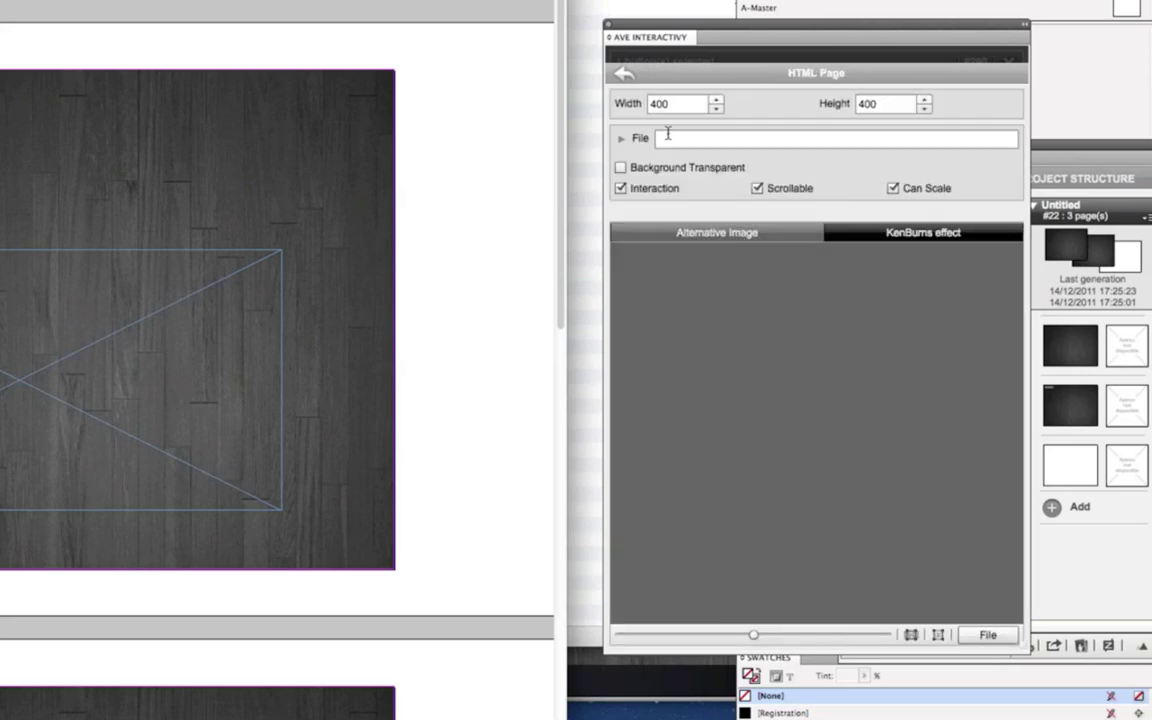
drag(705, 104, 625, 105)
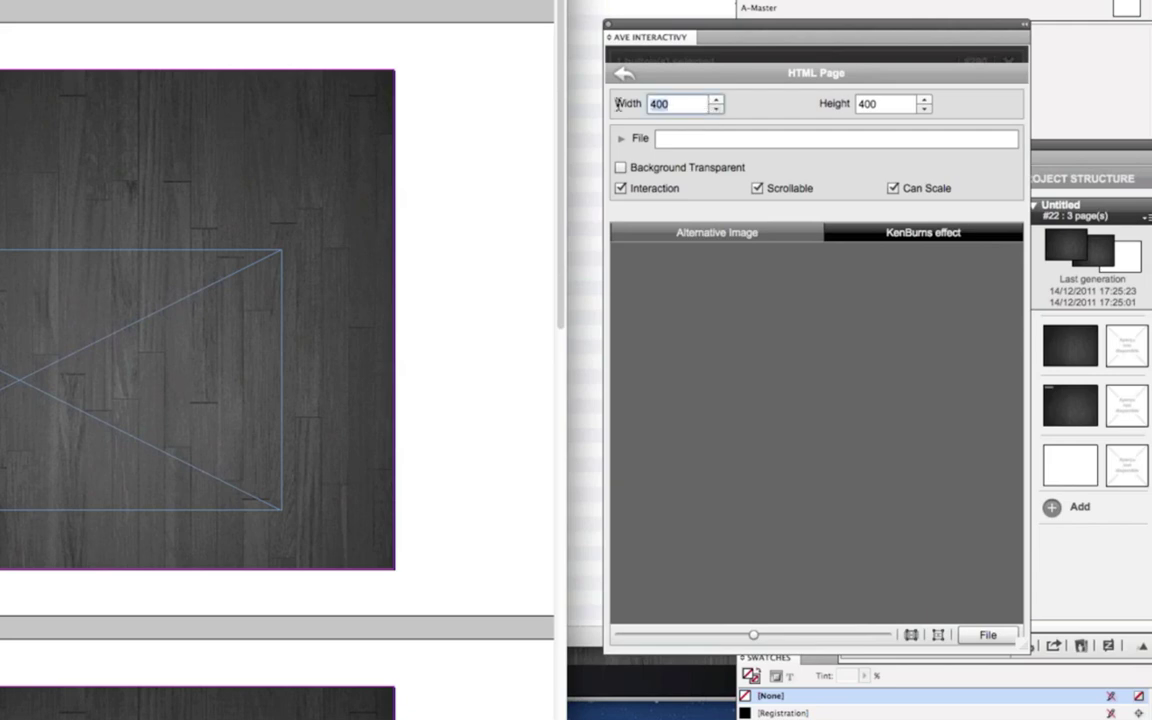
text(700)
drag(905, 104, 852, 103)
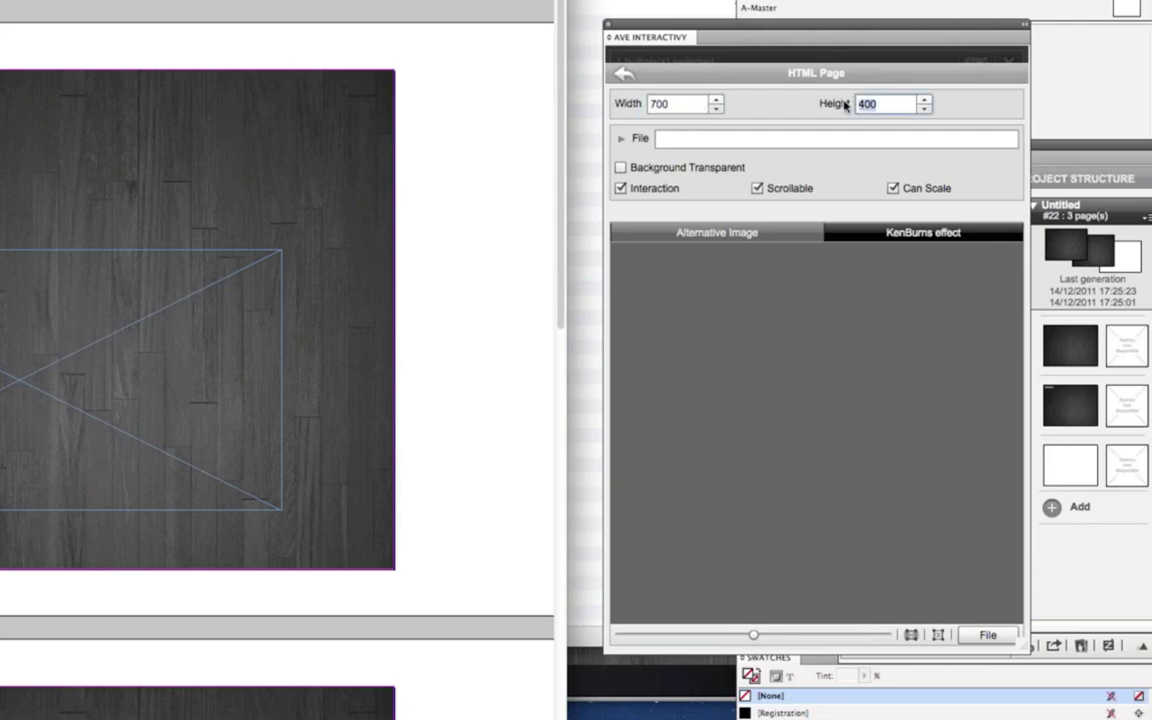
text(700)
click(621, 140)
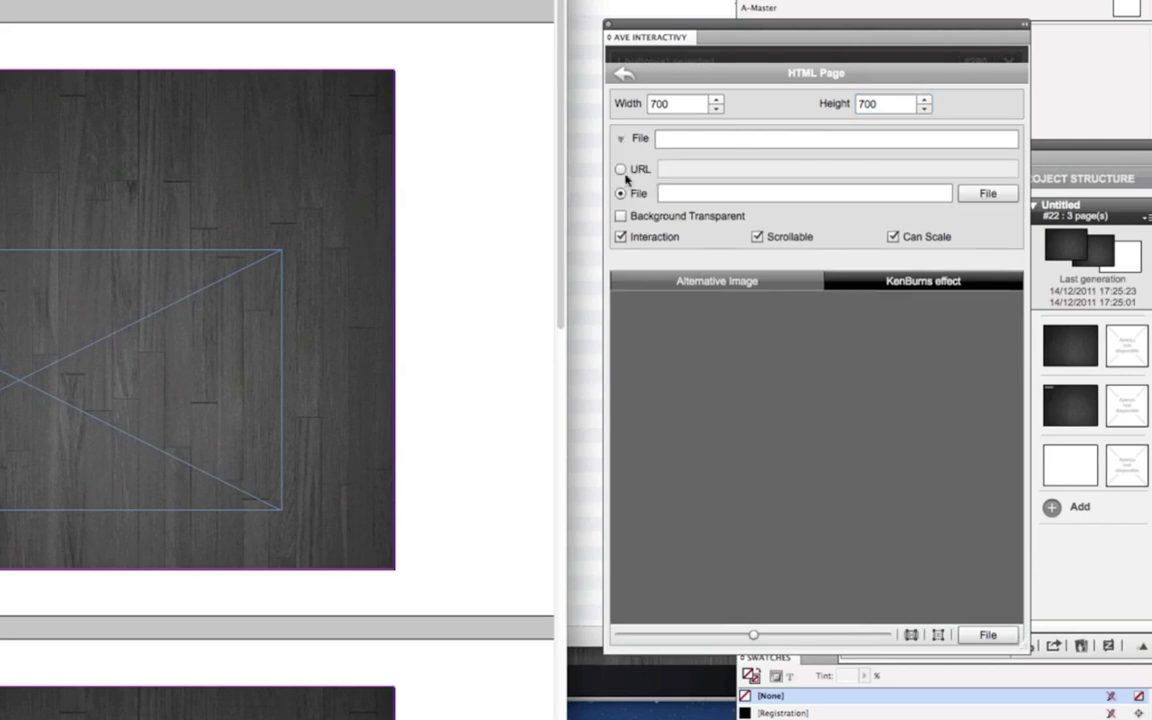
click(621, 169)
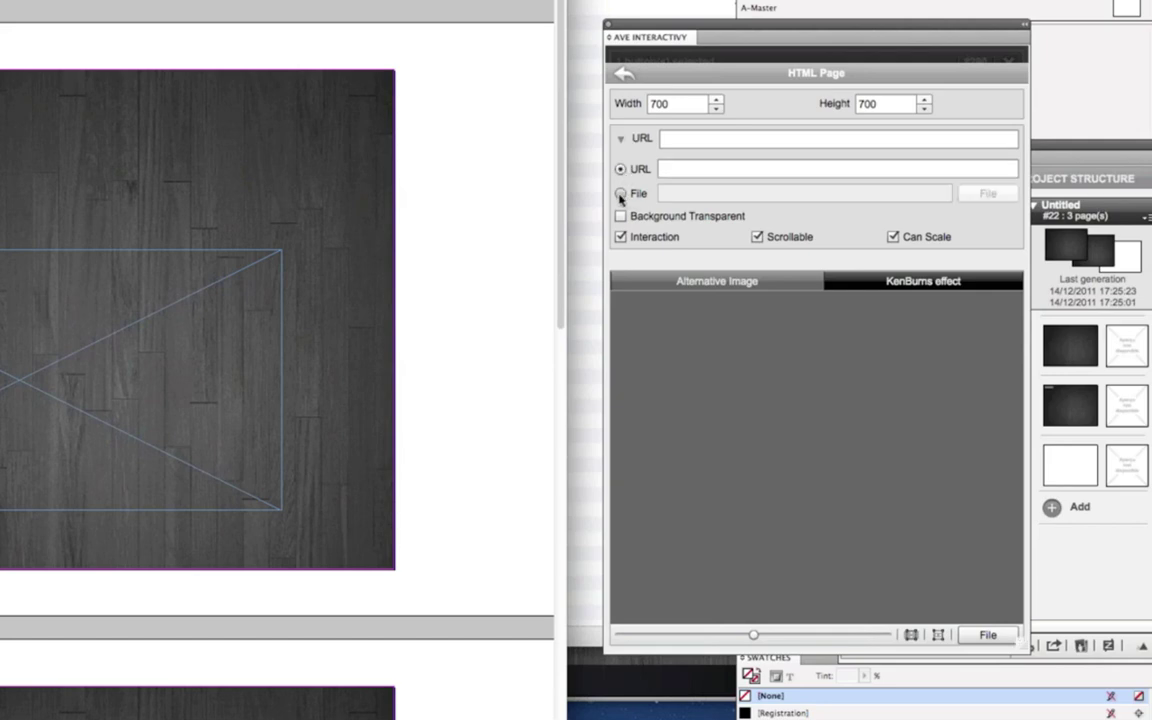
click(672, 169)
text(http:/)
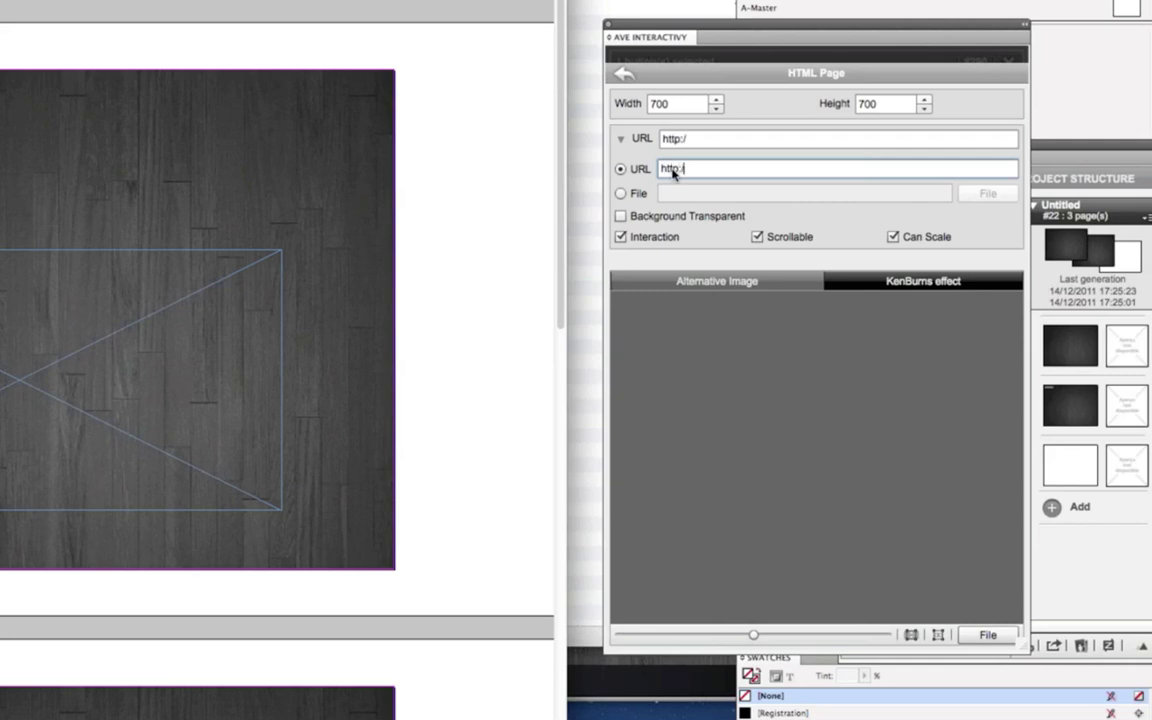
text(/www.motion-composer.)
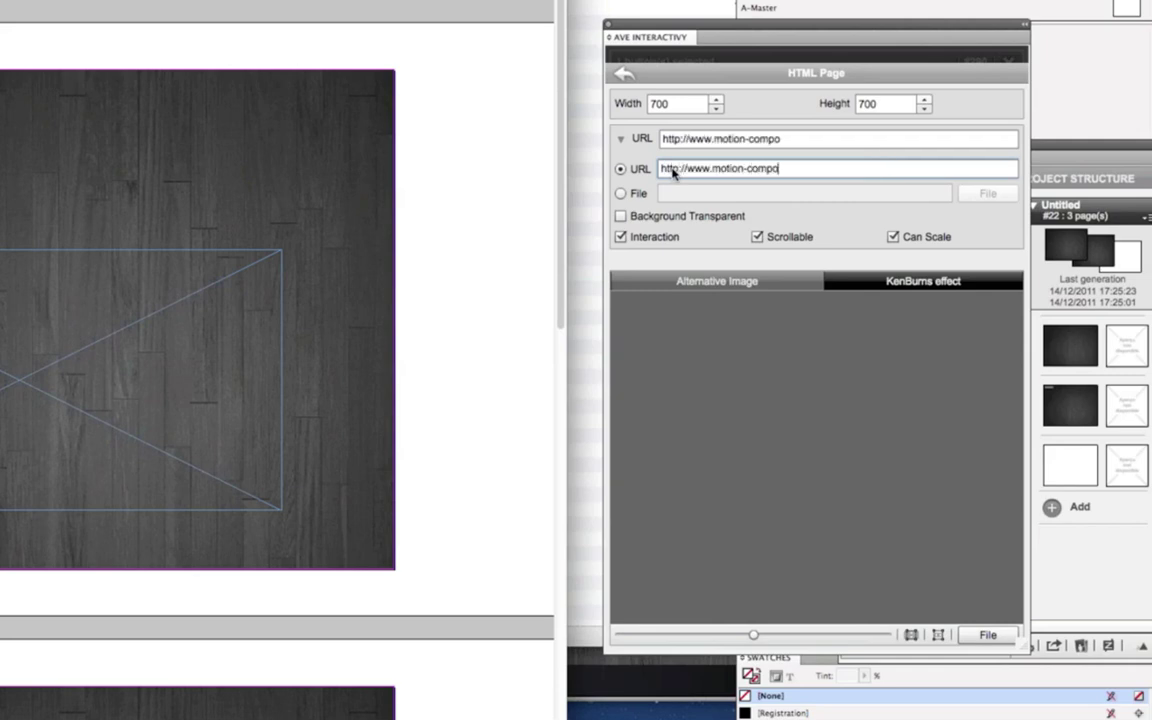
text(com)
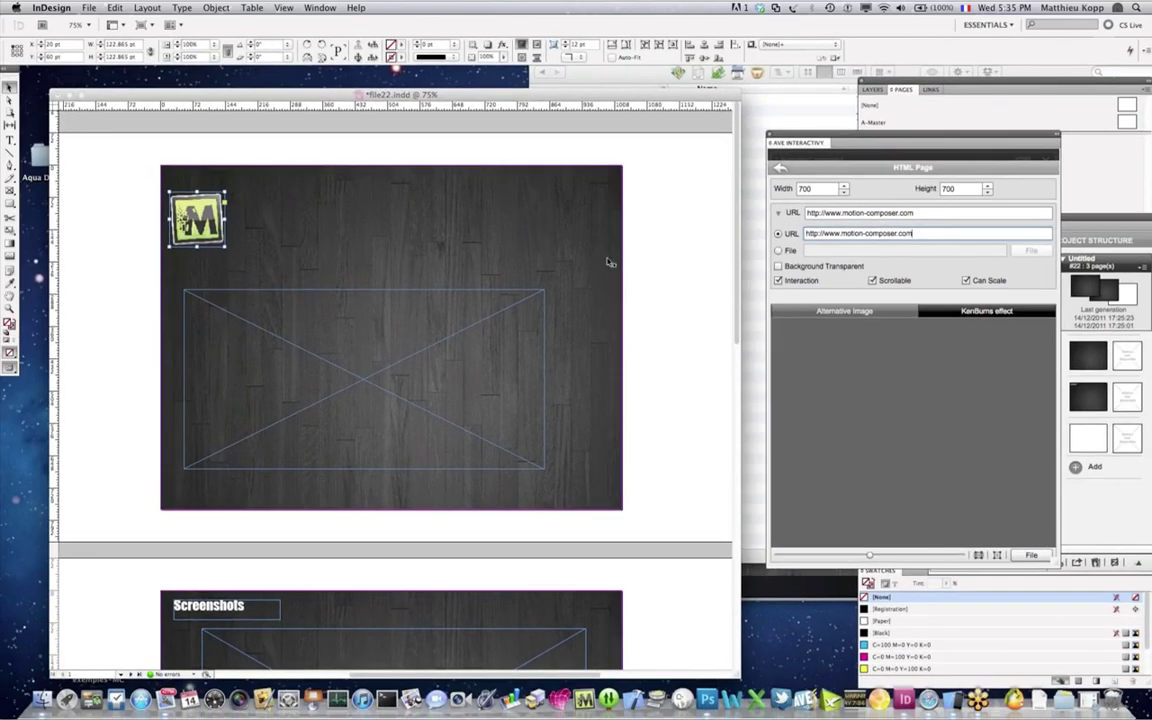
Step: Make the Motion Composer v1.0 title visible again on the landscape cover page and save the document
click(390, 250)
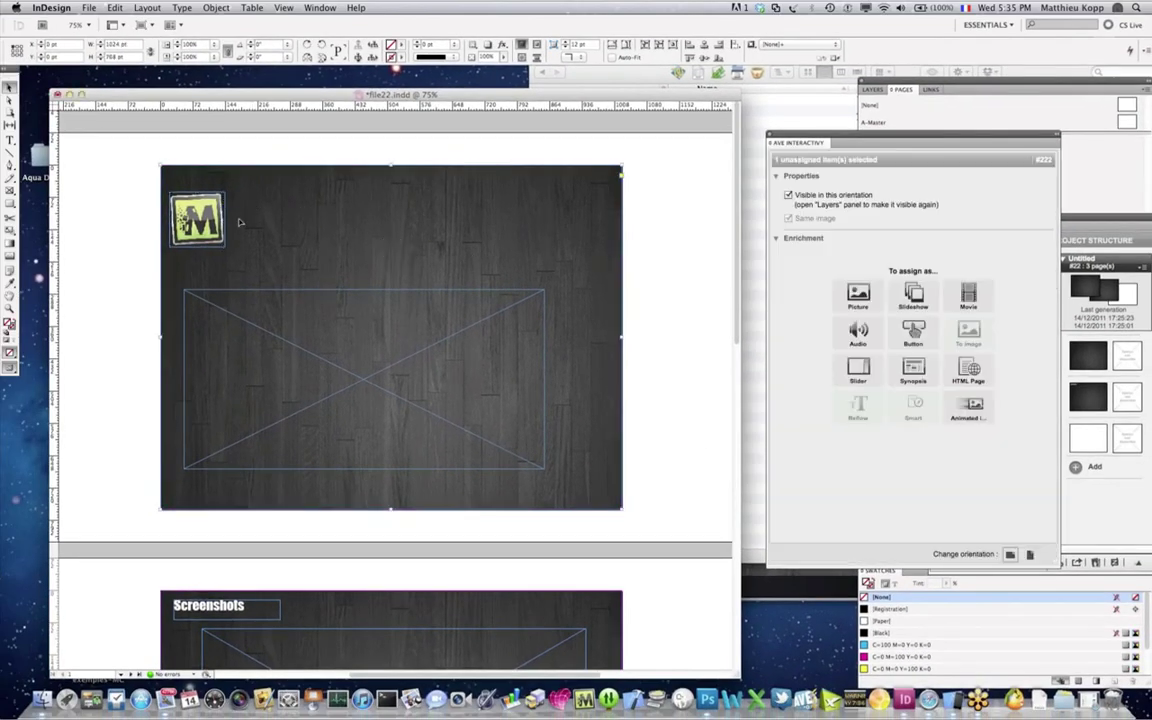
click(390, 337)
click(873, 90)
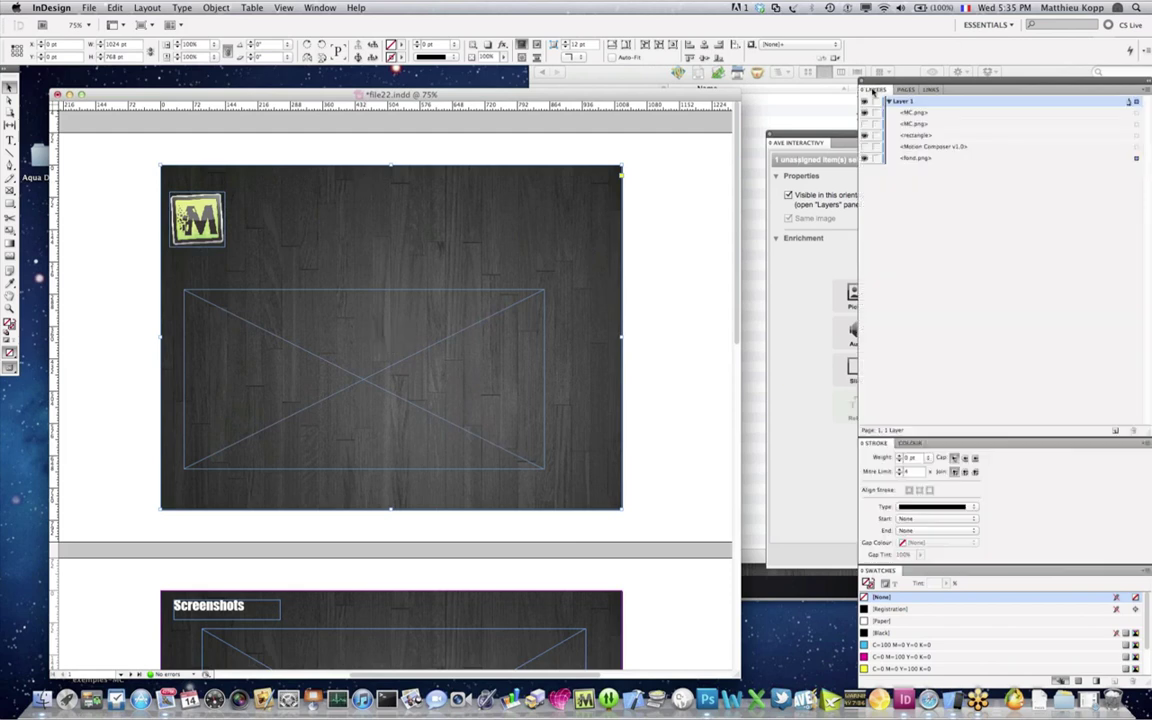
click(865, 147)
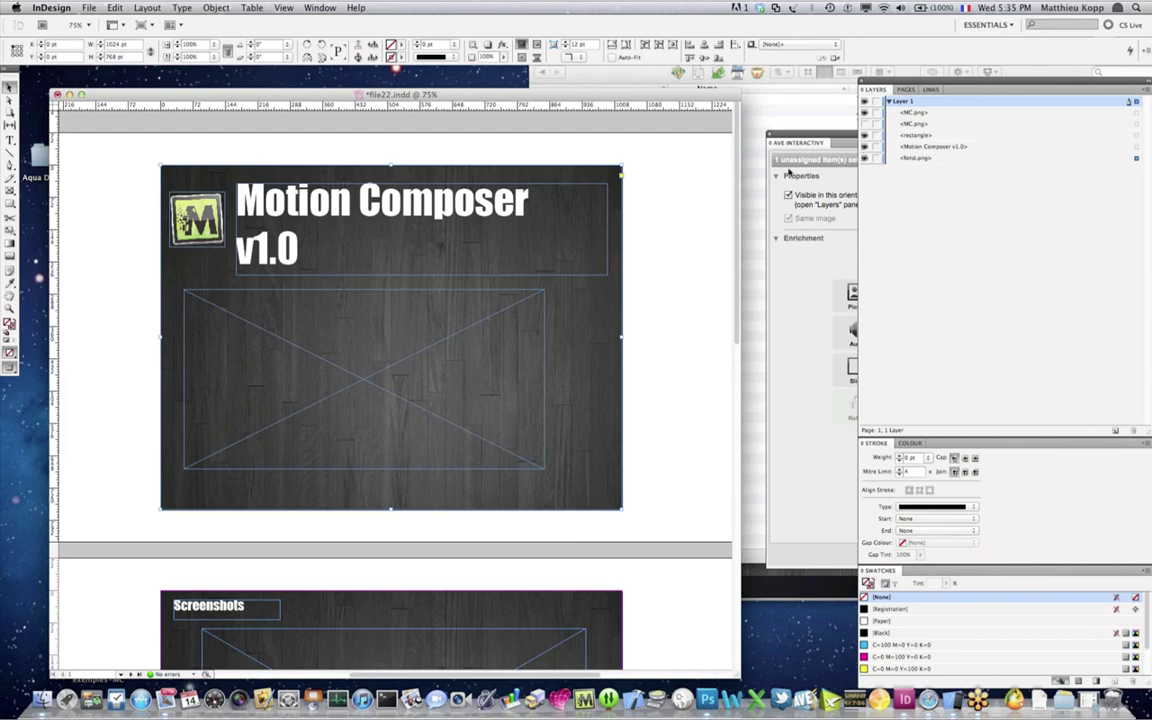
key(super+s)
Step: Open the AVE ProjectManager extension and publish the MotionComposer Sheet project, generating its ungenerated article first
drag(830, 138, 840, 137)
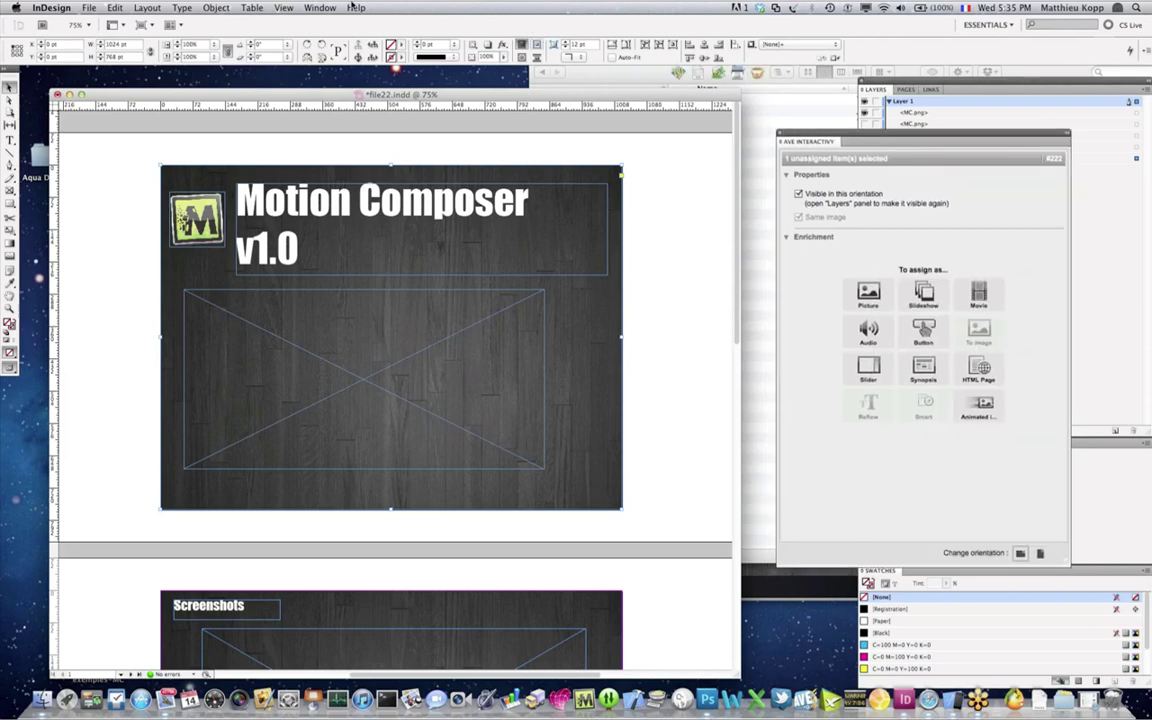
click(320, 7)
mouse_move(358, 99)
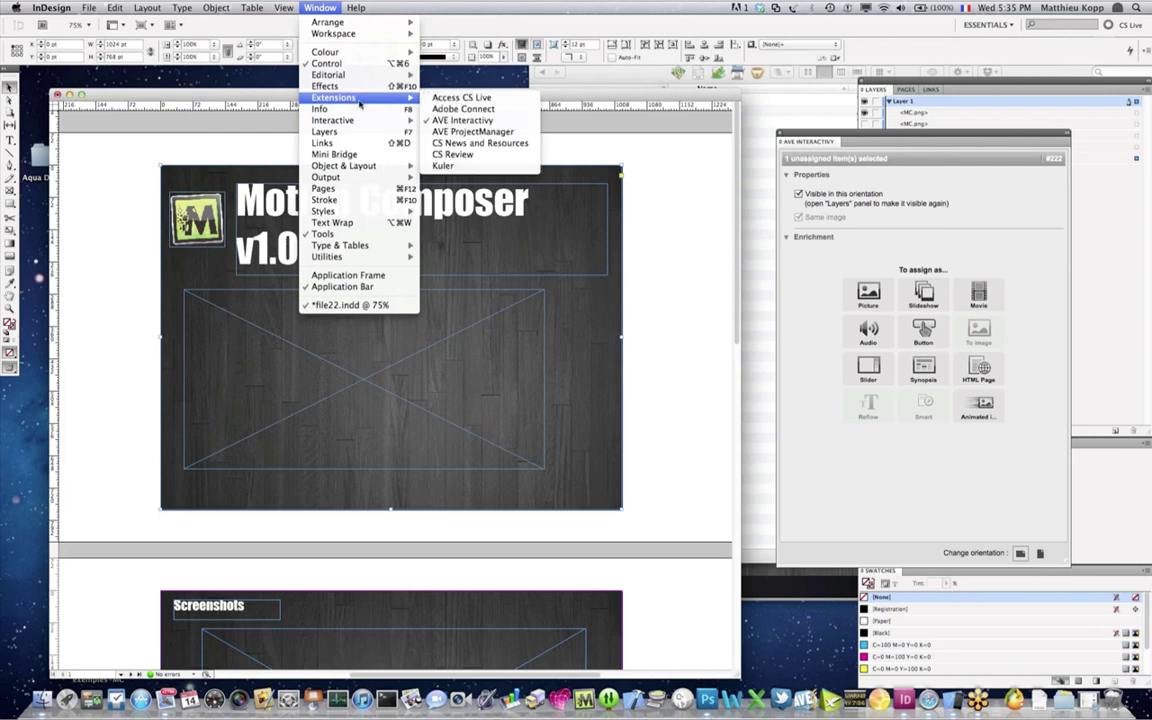
click(514, 134)
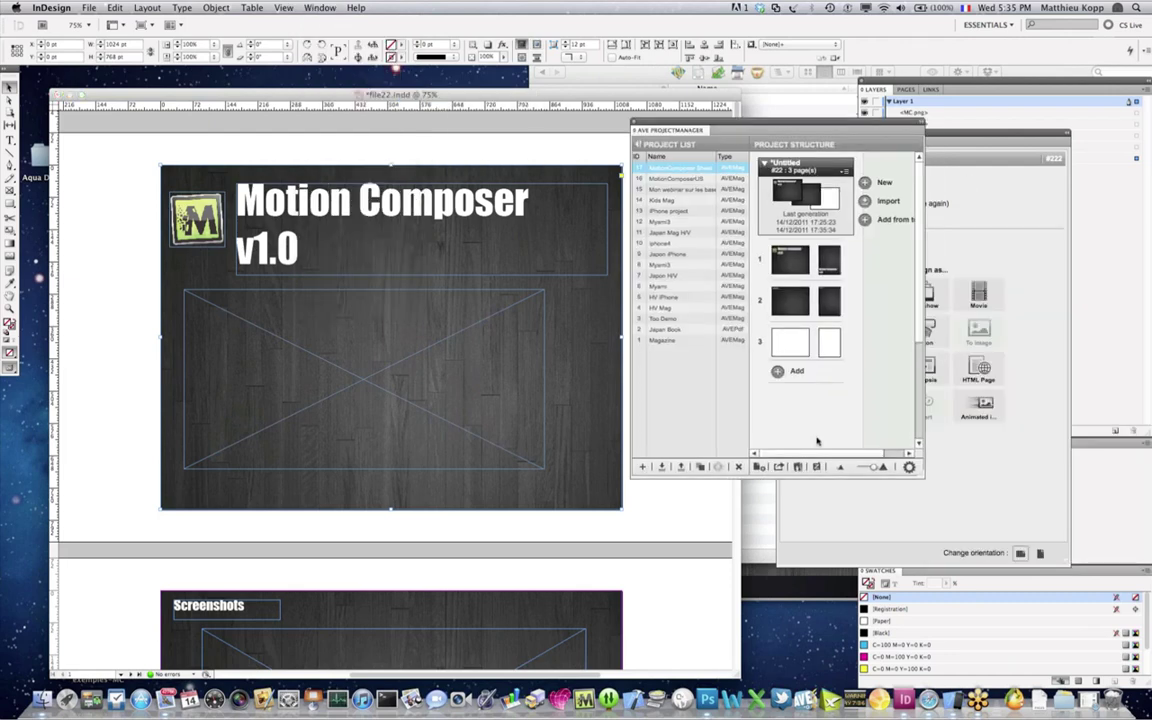
click(425, 96)
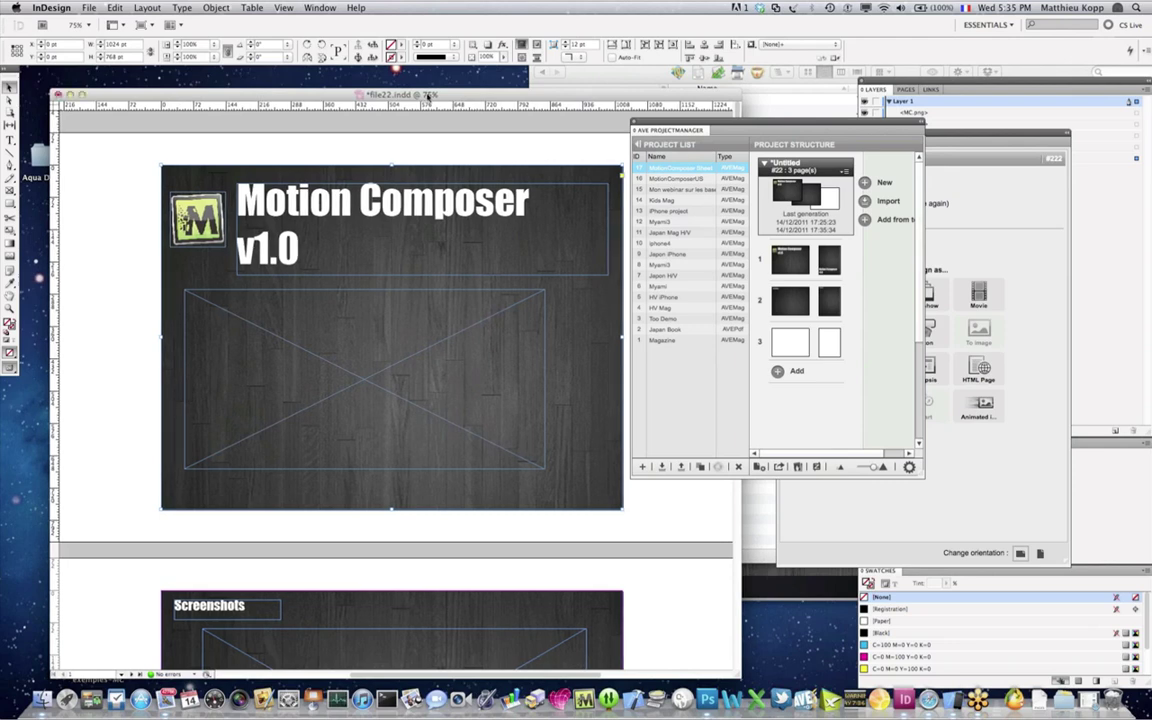
click(780, 467)
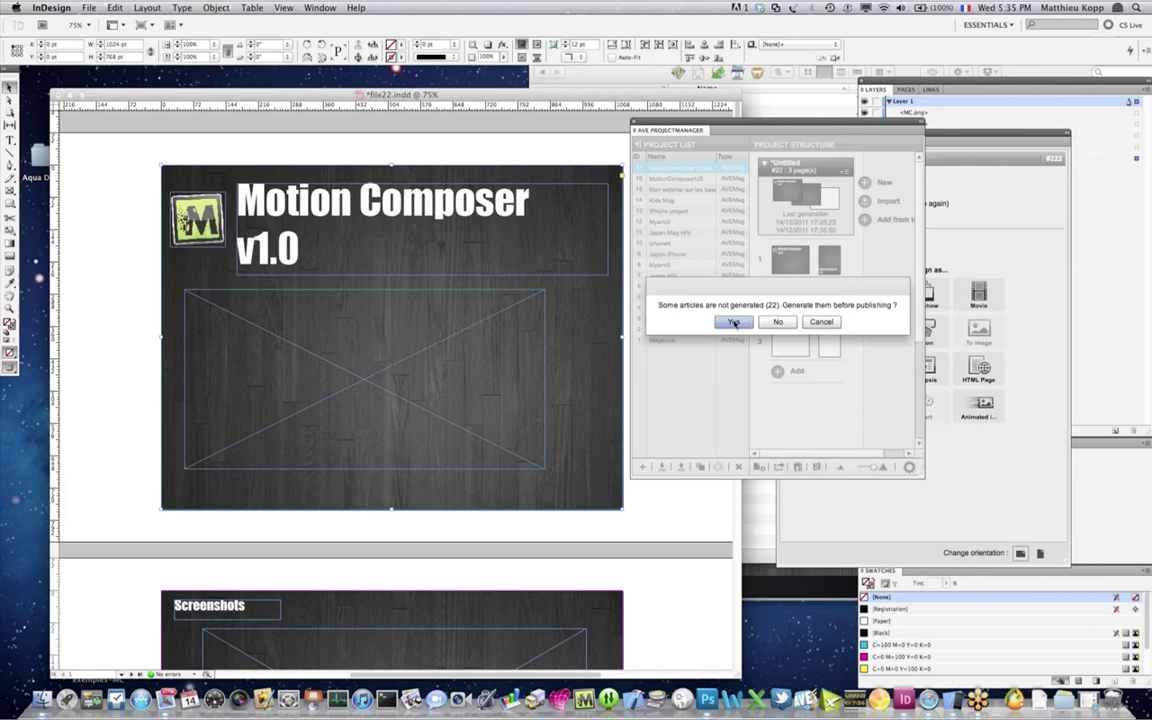
click(733, 322)
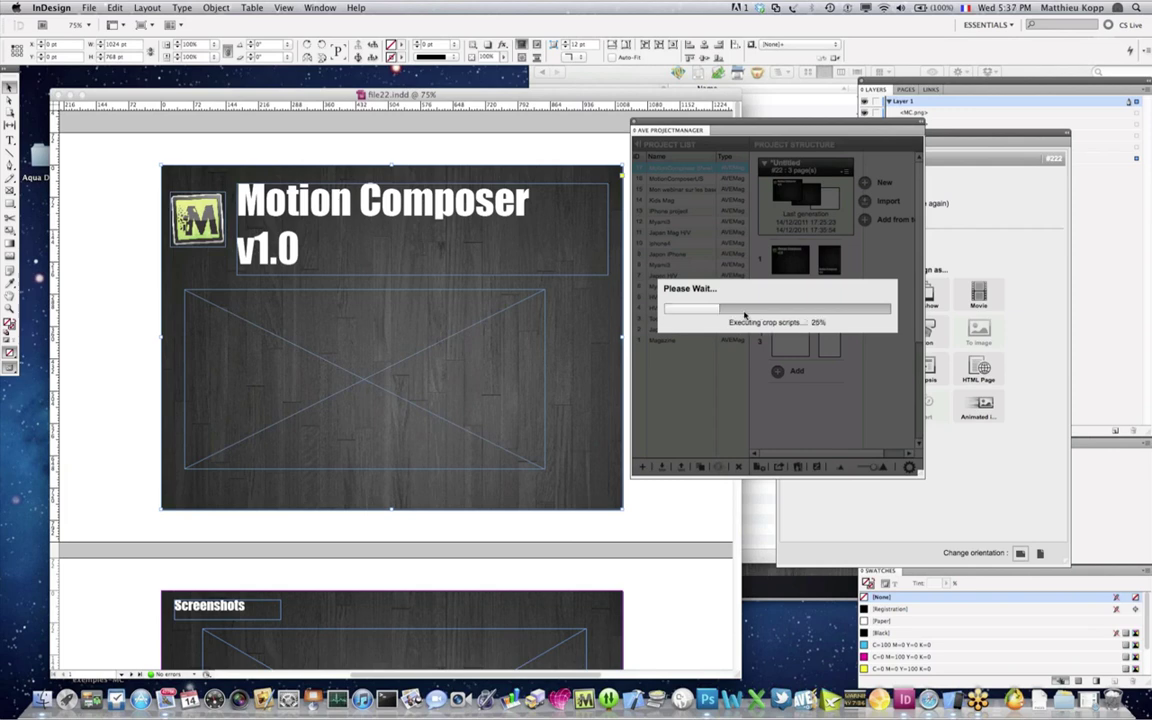
Step: Switch to the iOS Simulator, leave the open magazine and close its details to return to the My Kiosk library
click(957, 692)
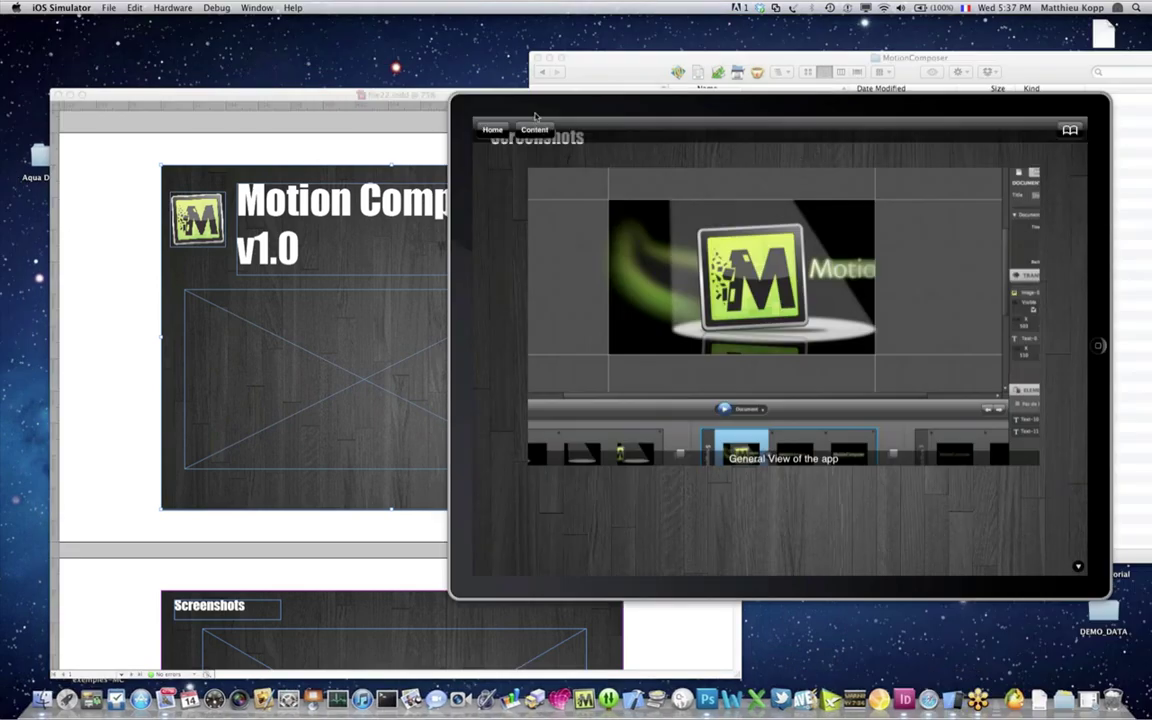
click(492, 131)
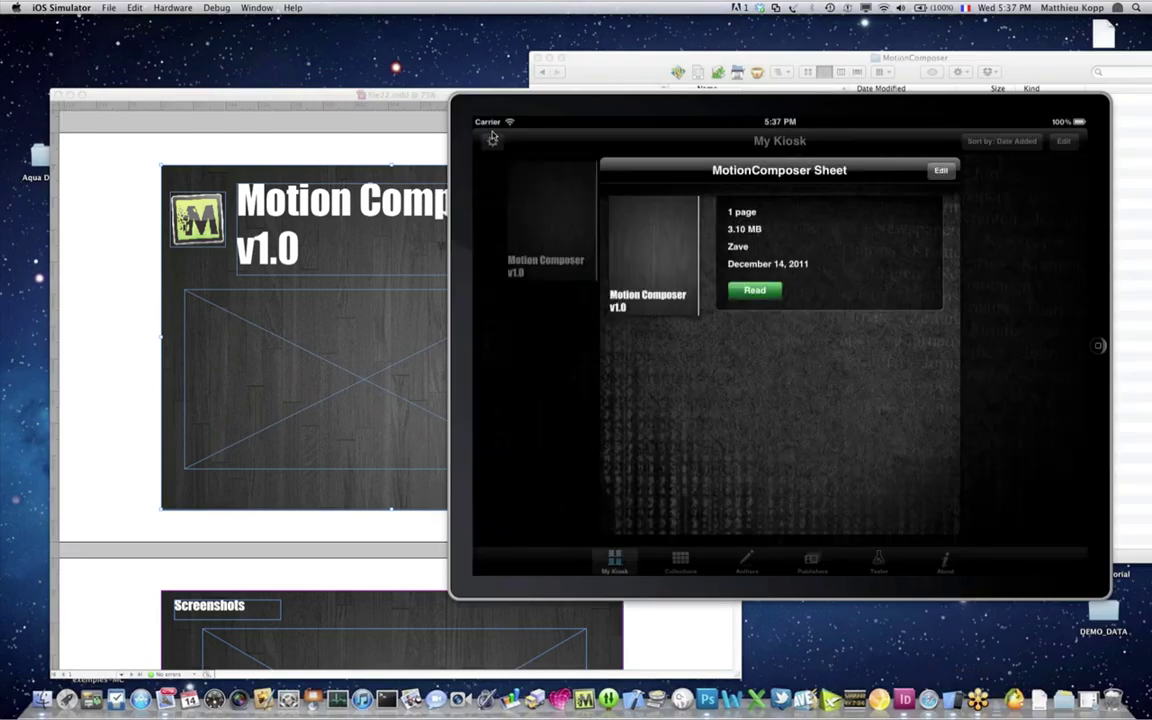
click(548, 212)
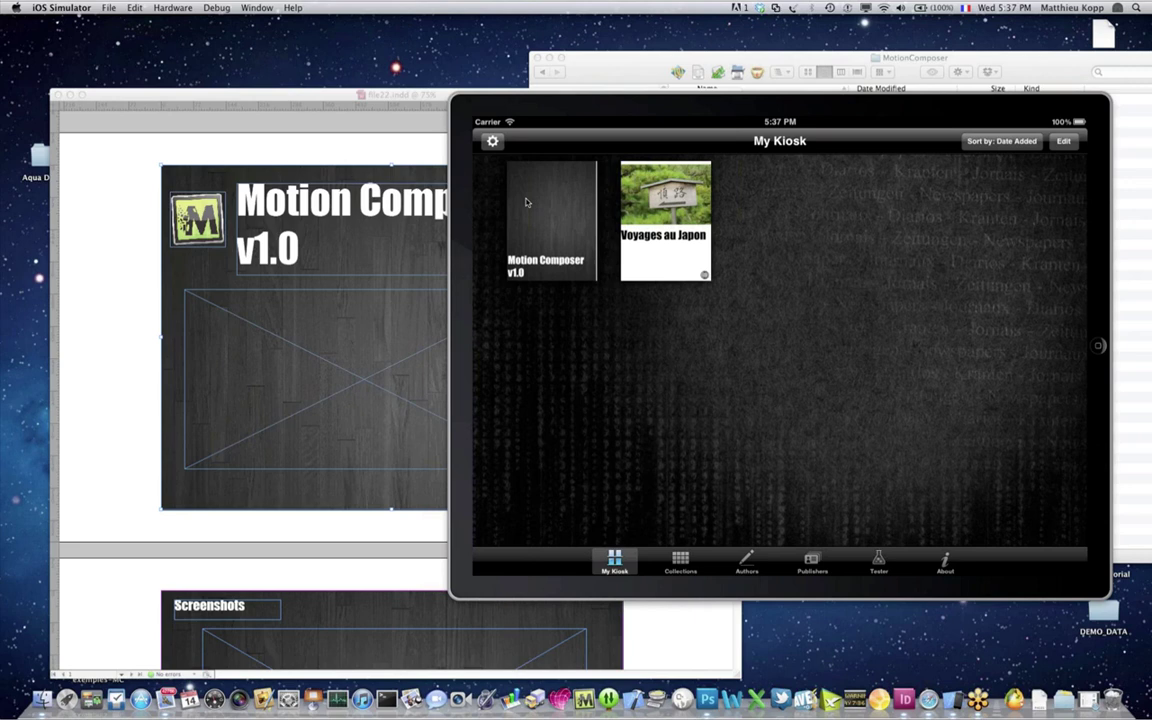
click(421, 95)
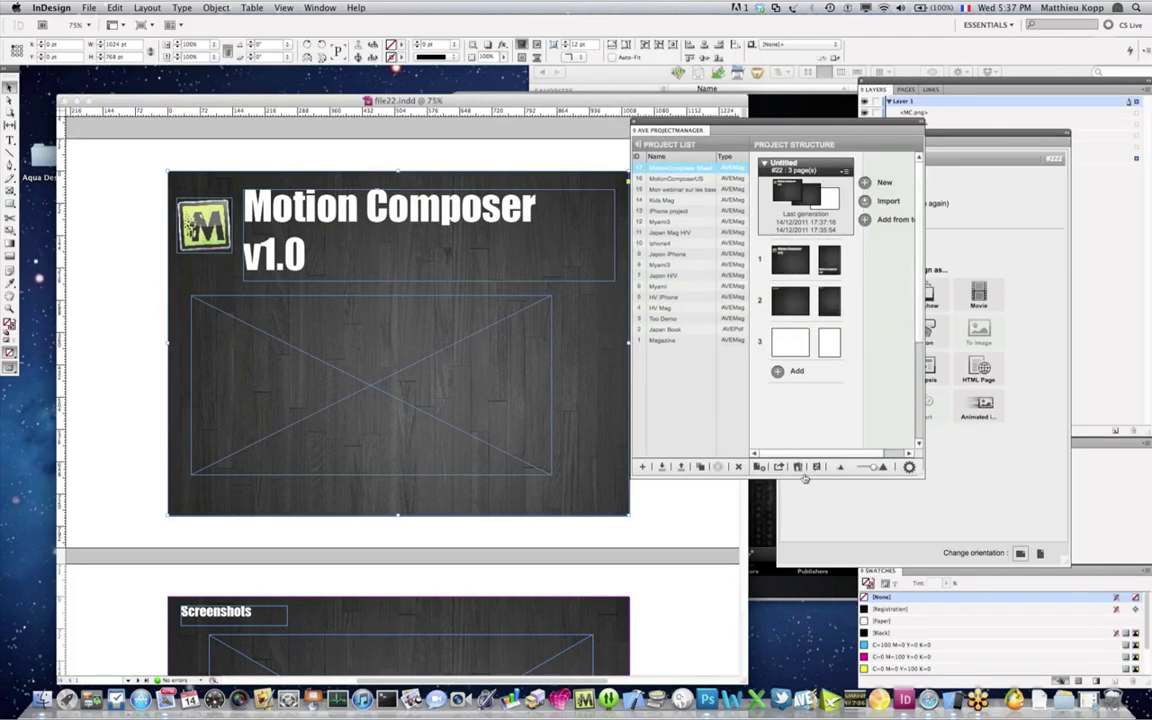
click(797, 467)
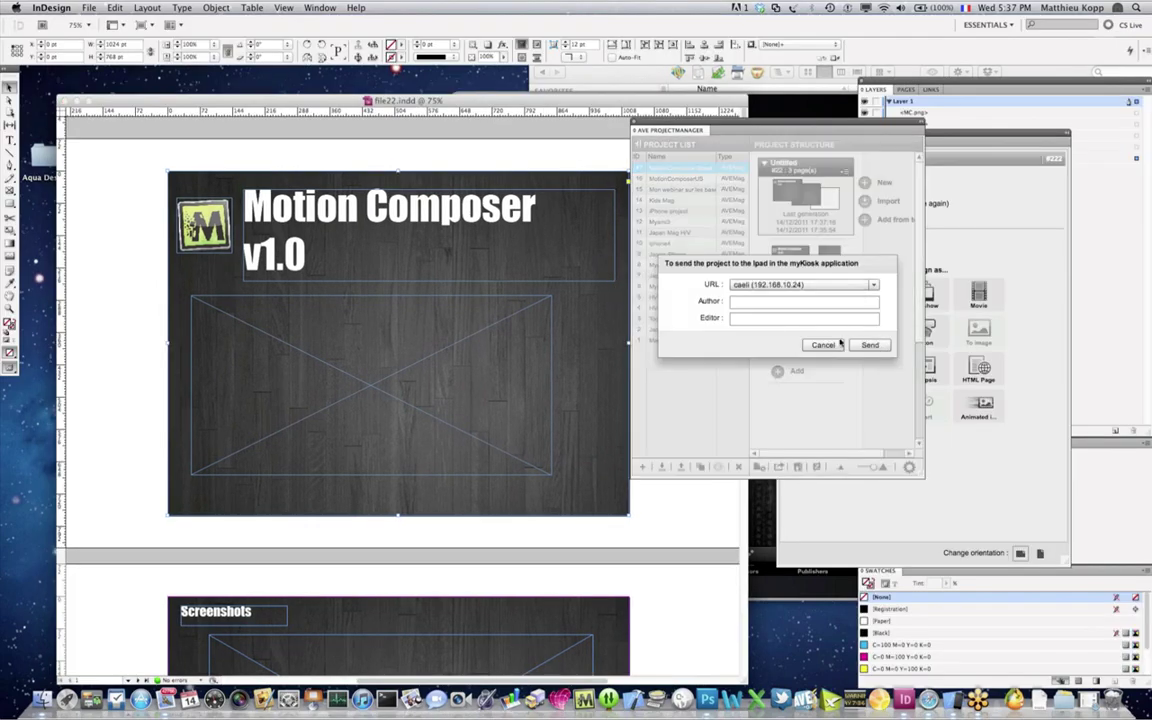
click(824, 346)
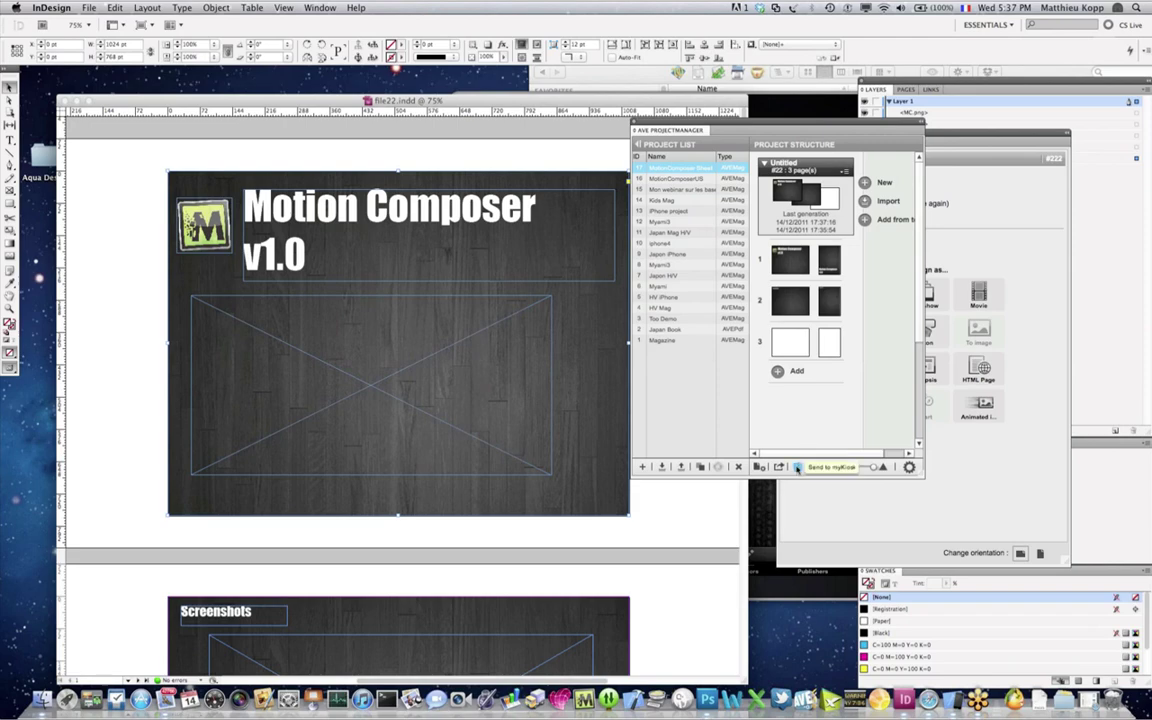
Step: Open the My Kiosk settings in the iOS Simulator, reposition the simulator window and return to the InDesign document
click(786, 542)
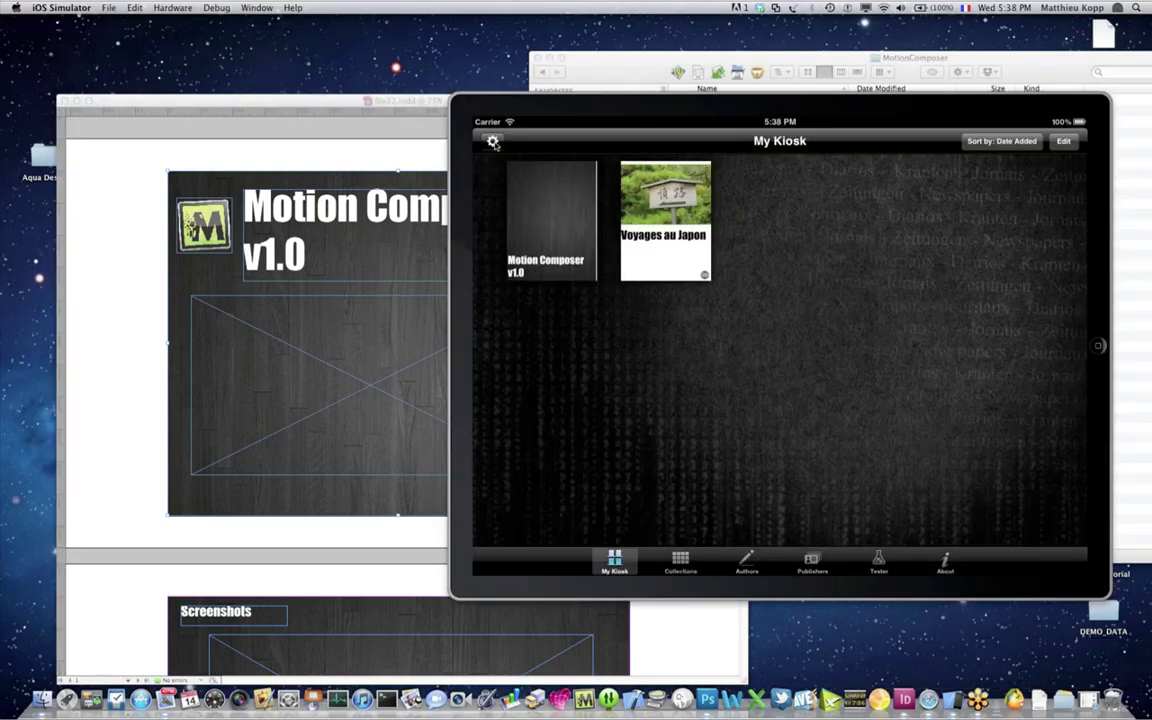
click(492, 141)
click(764, 356)
drag(685, 105, 711, 240)
click(679, 206)
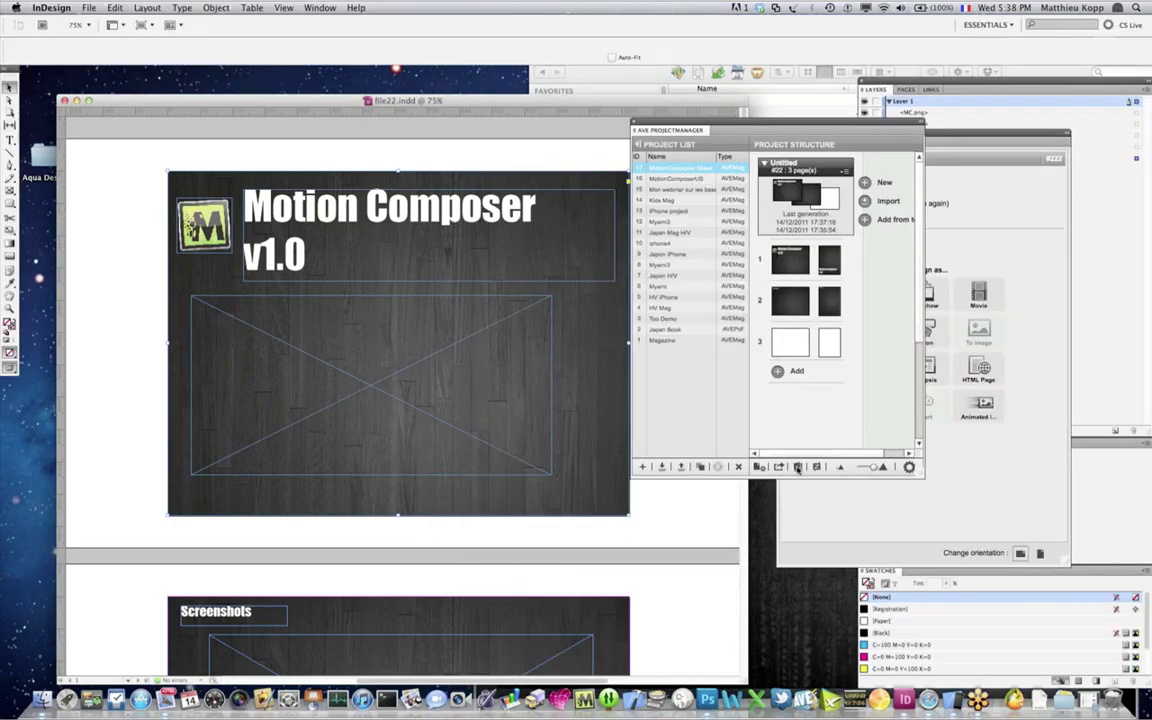
Step: Send the MotionComposer Sheet project to the myKiosk application
click(797, 467)
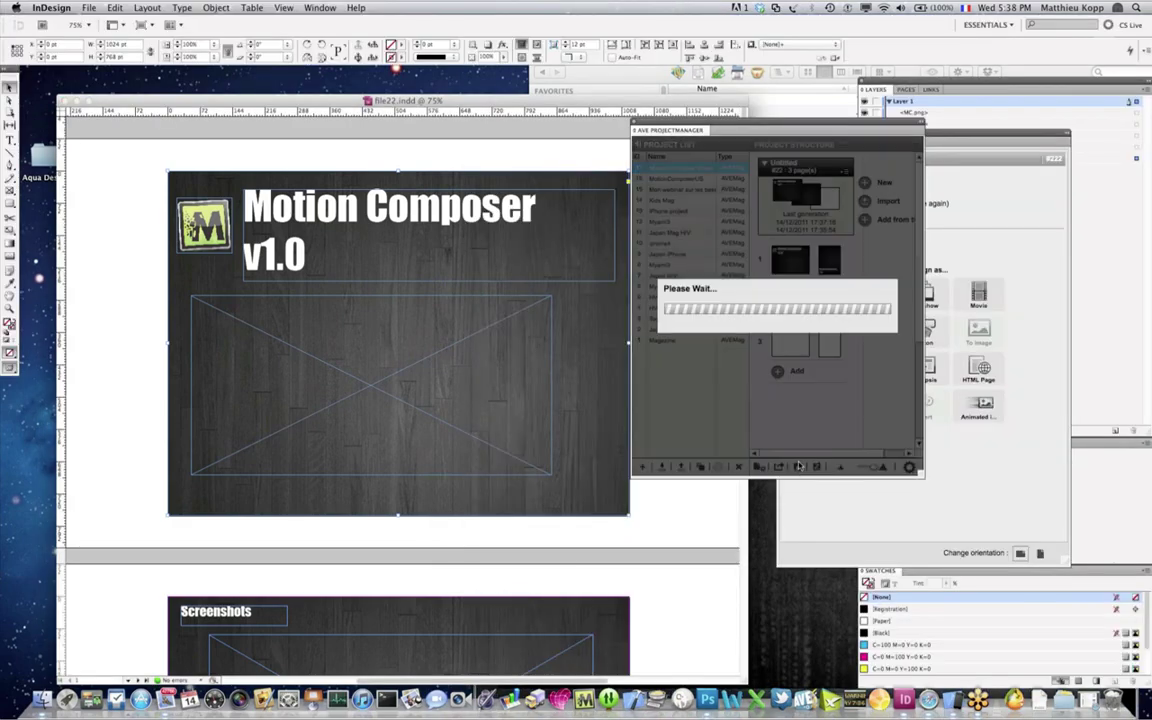
click(869, 343)
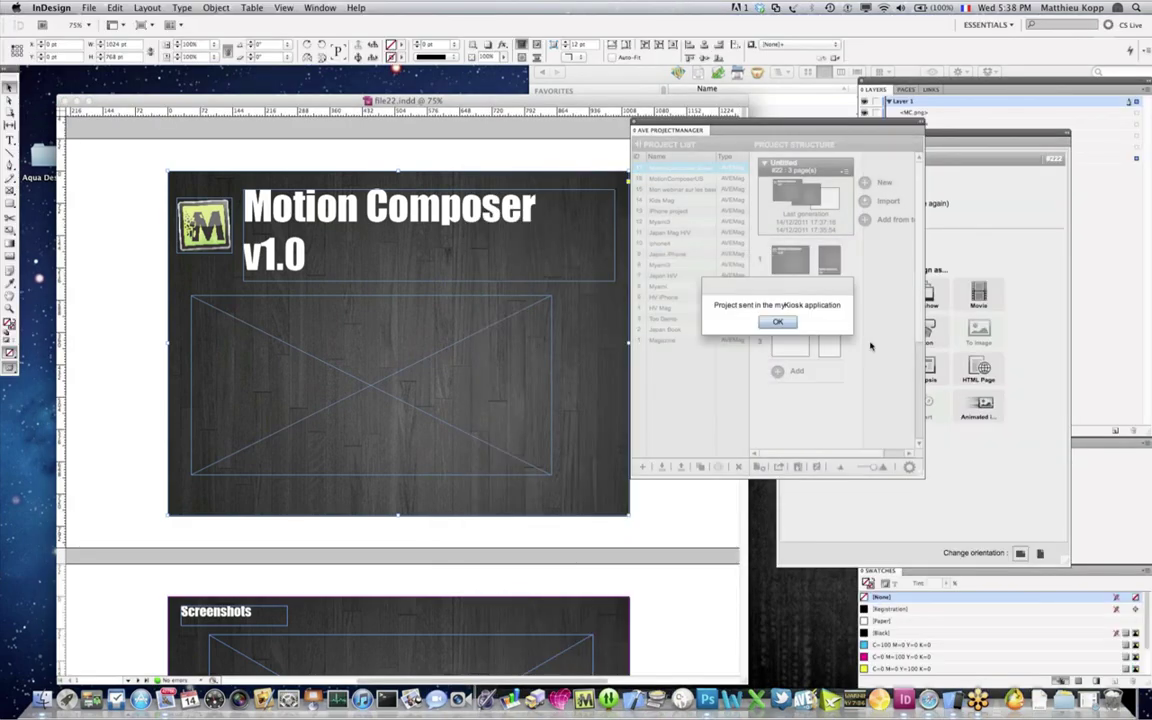
click(777, 321)
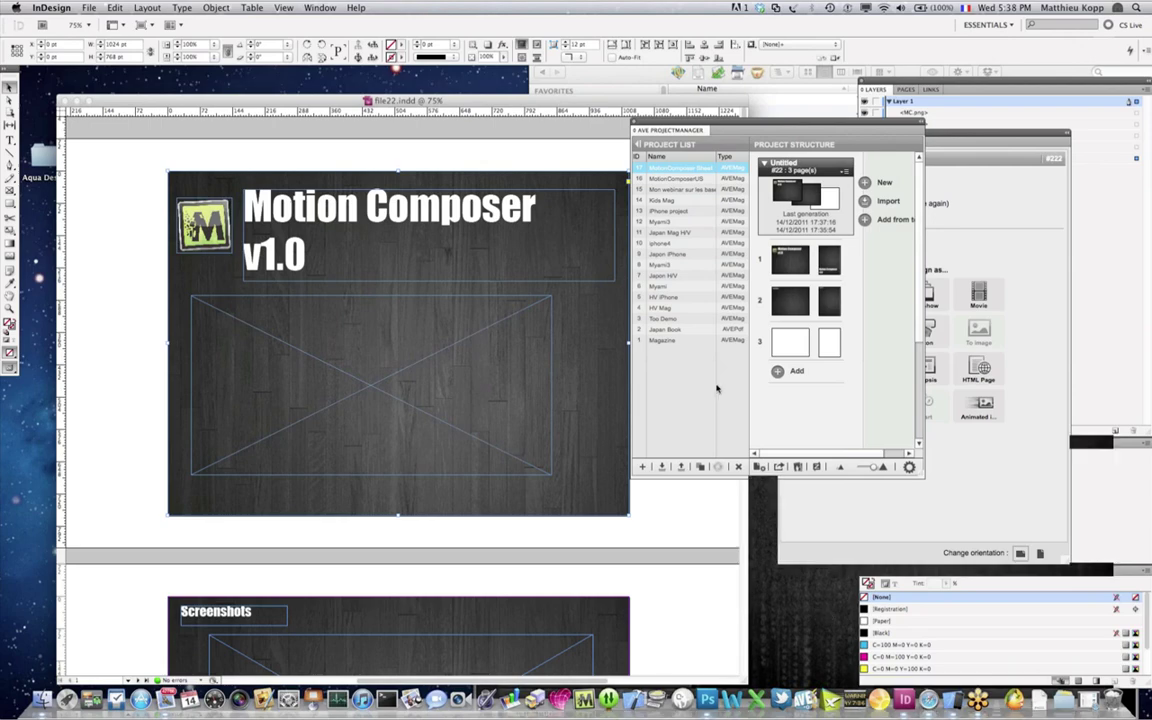
Step: Switch to the iOS Simulator, open the newly sent MotionComposer Sheet for reading and go to its landscape cover page
key(super+Tab)
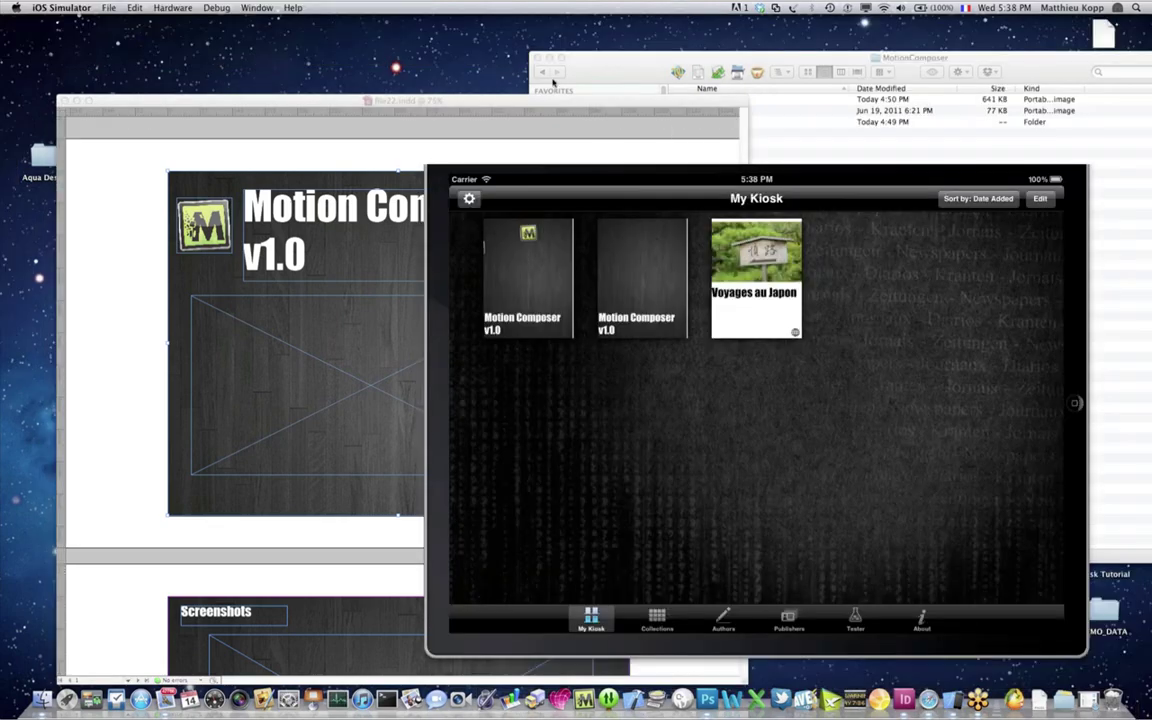
drag(608, 166, 553, 83)
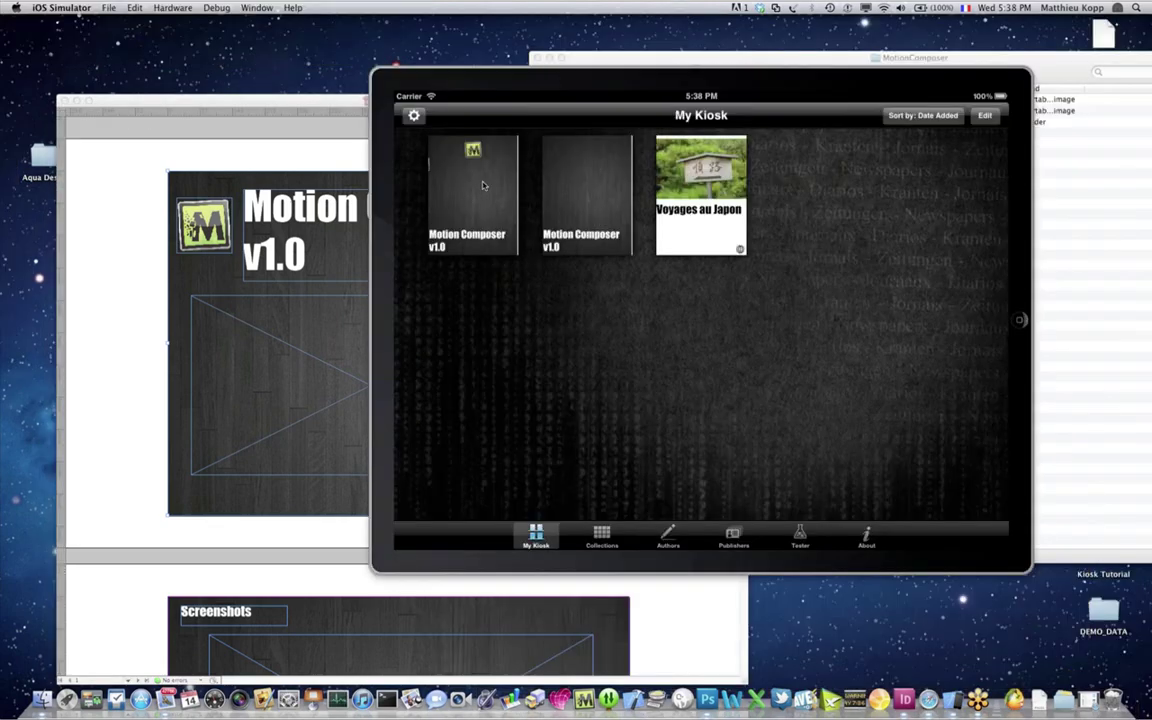
click(461, 180)
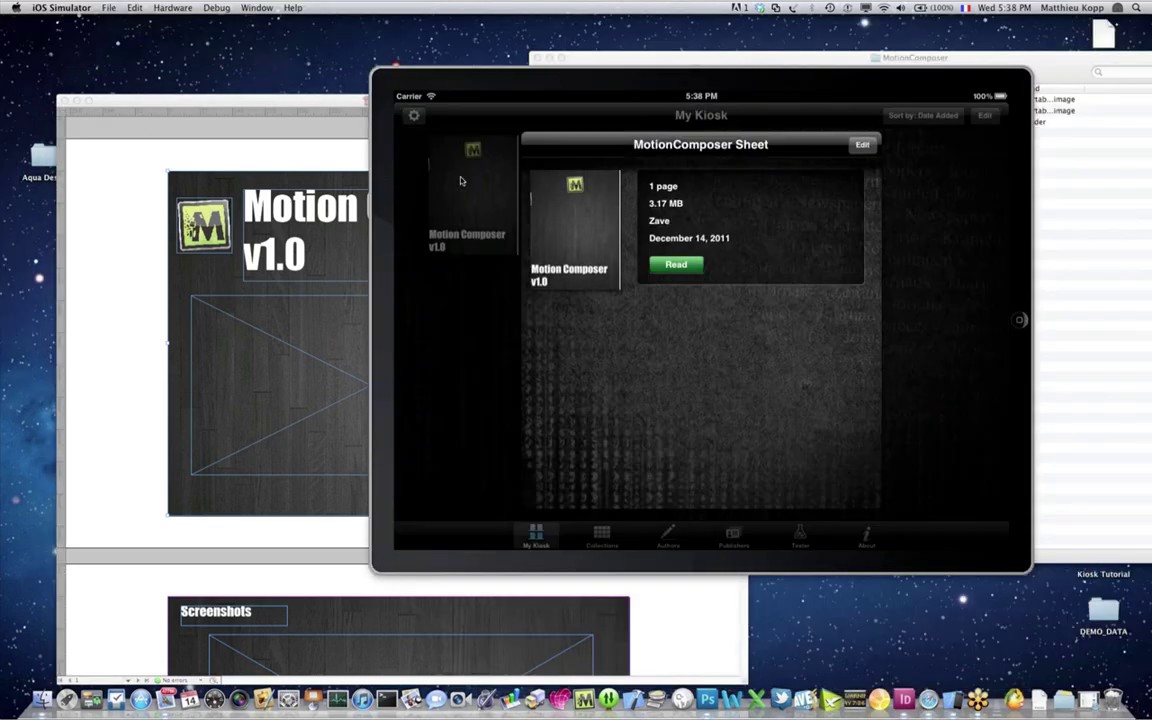
click(675, 266)
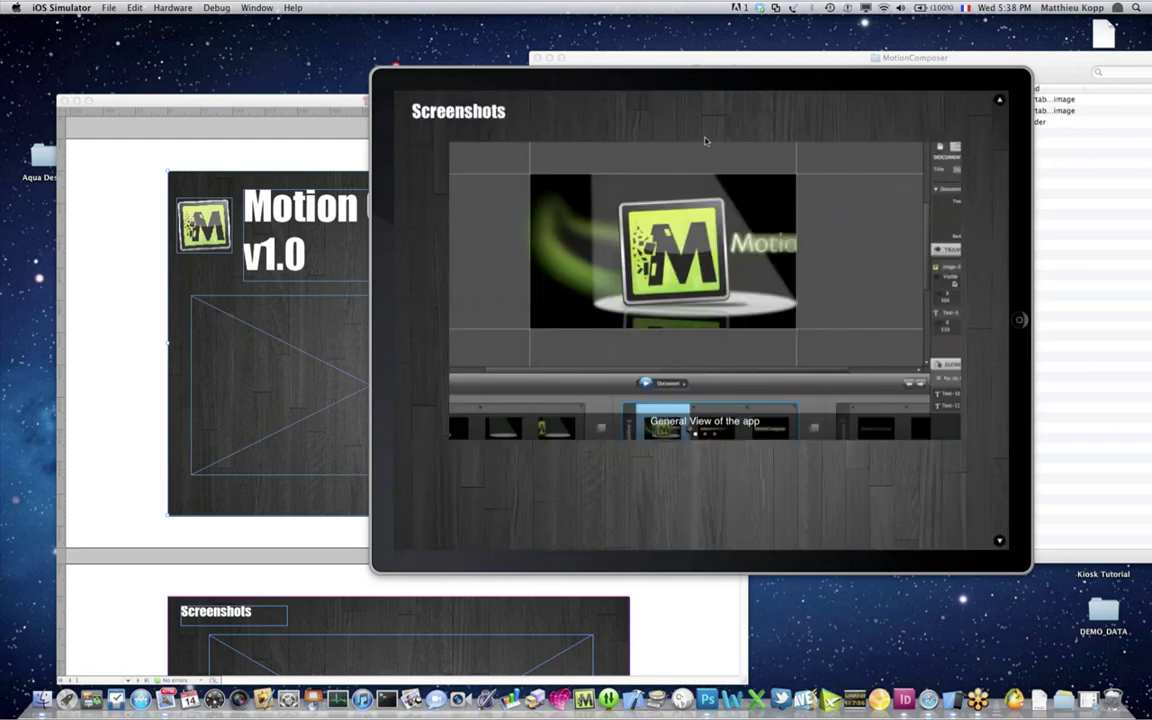
drag(705, 141, 662, 369)
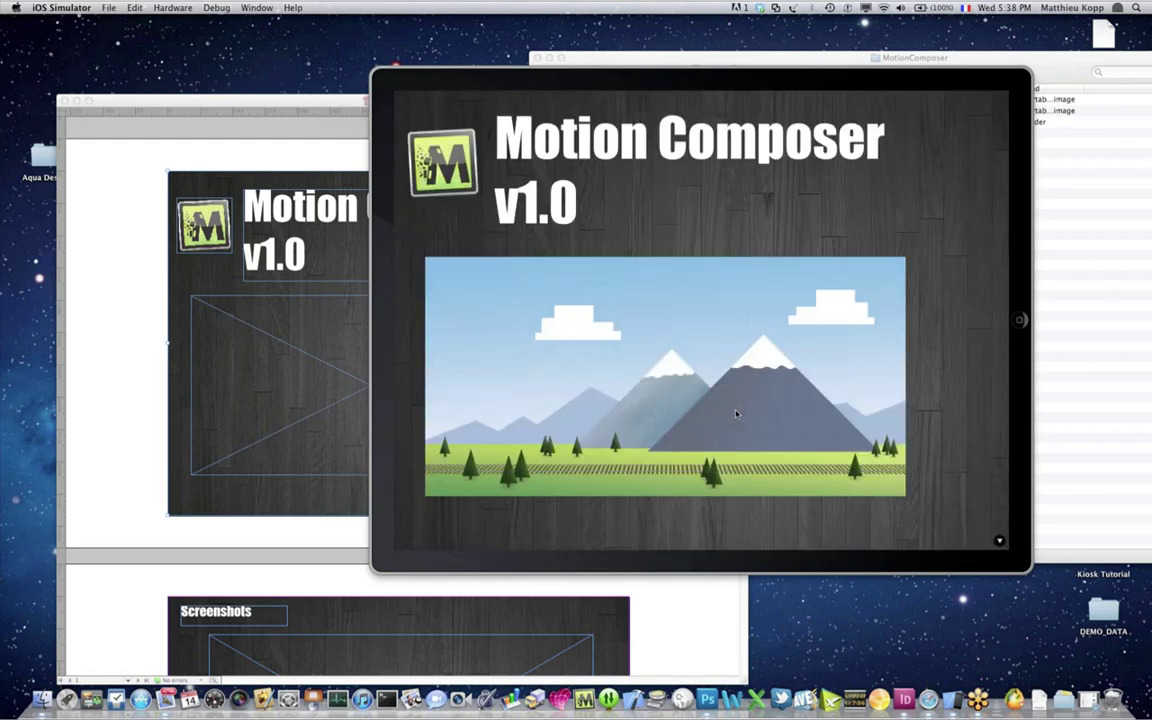
drag(560, 74, 648, 72)
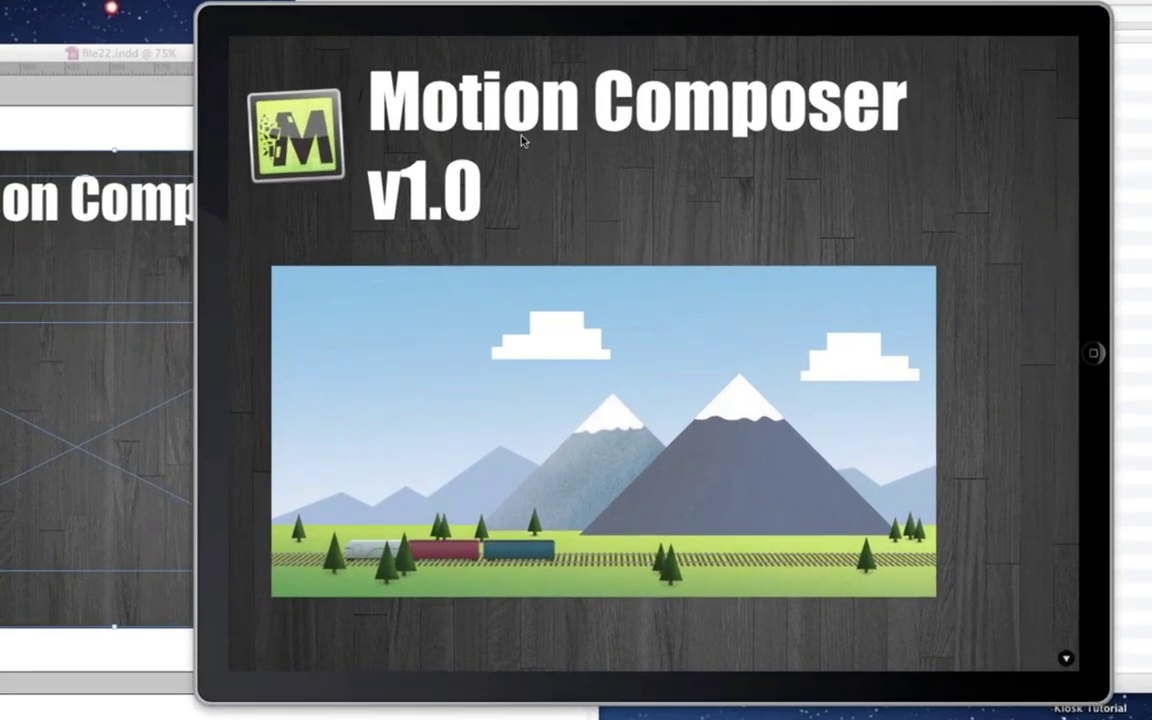
Step: Test the cover logo's website pop-up by following its More interactivity link, close the pop-up and replay the landscape animation
click(296, 140)
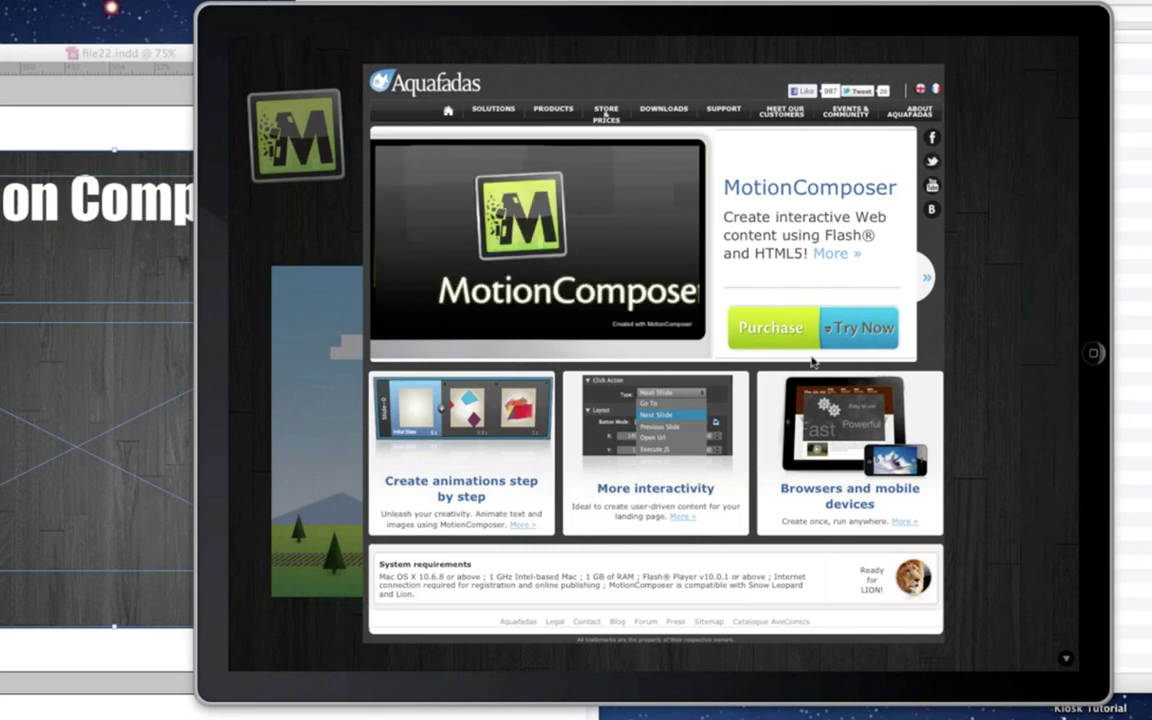
click(682, 519)
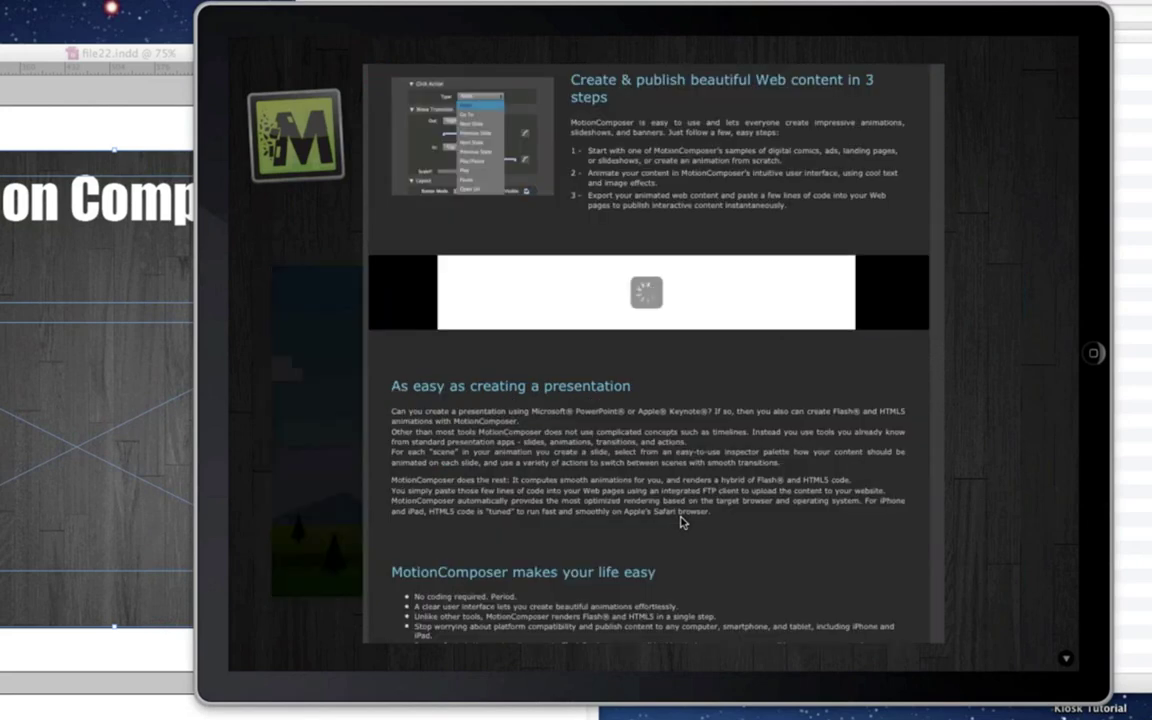
click(1007, 142)
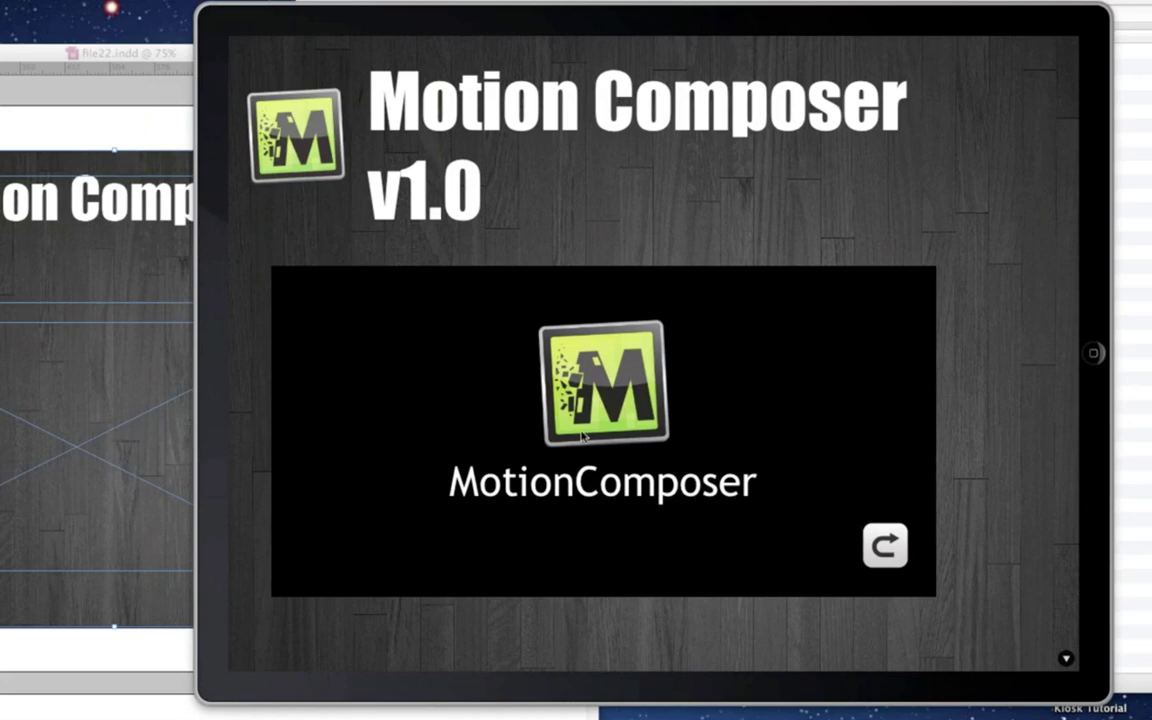
click(874, 536)
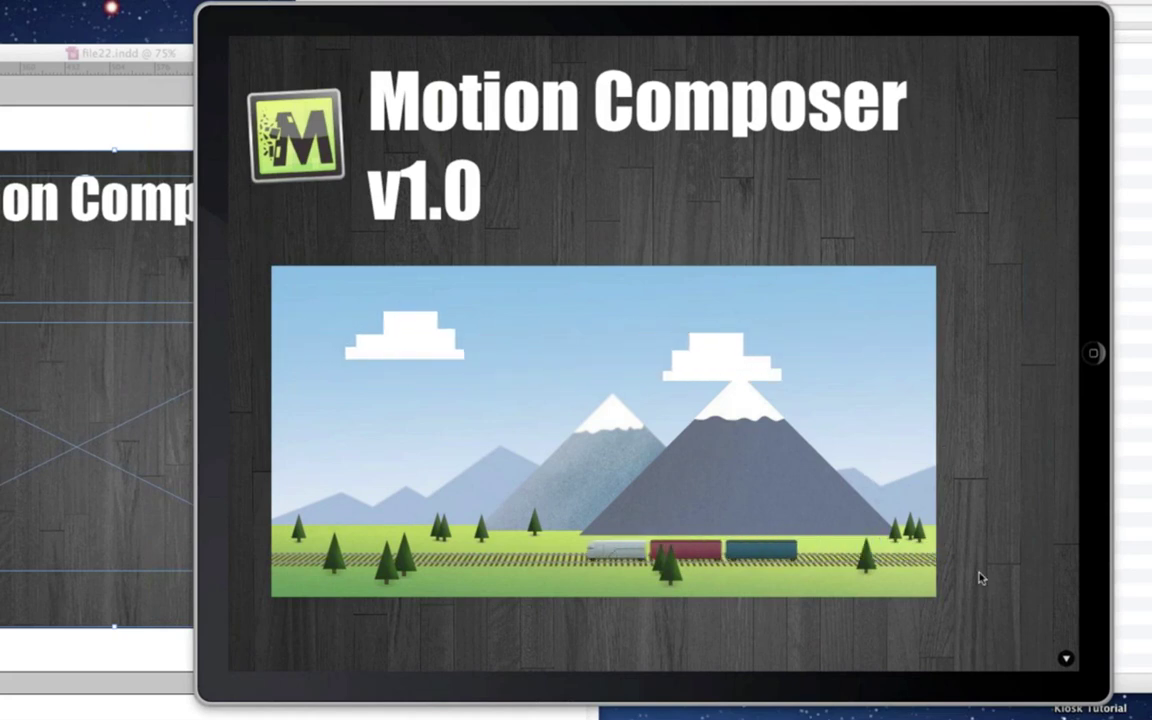
Step: Go to the Screenshots page and flip through the slideshow images up to the Inspector view and back
scroll(951, 206, down, 5)
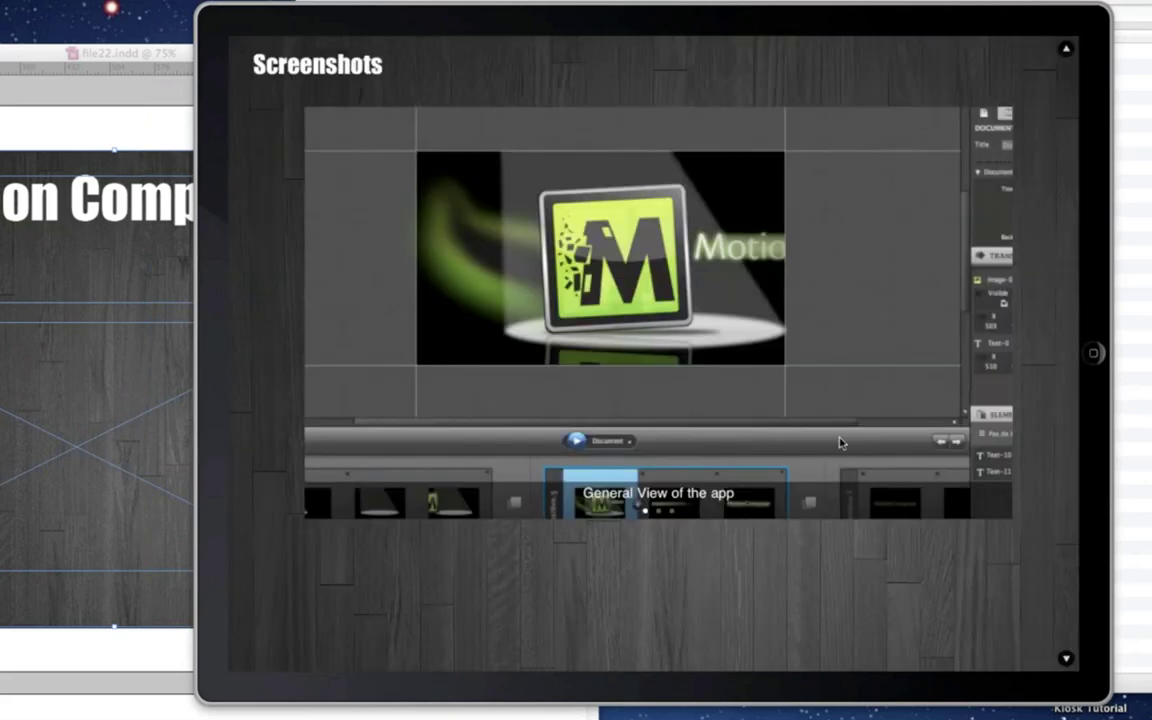
click(840, 442)
click(659, 513)
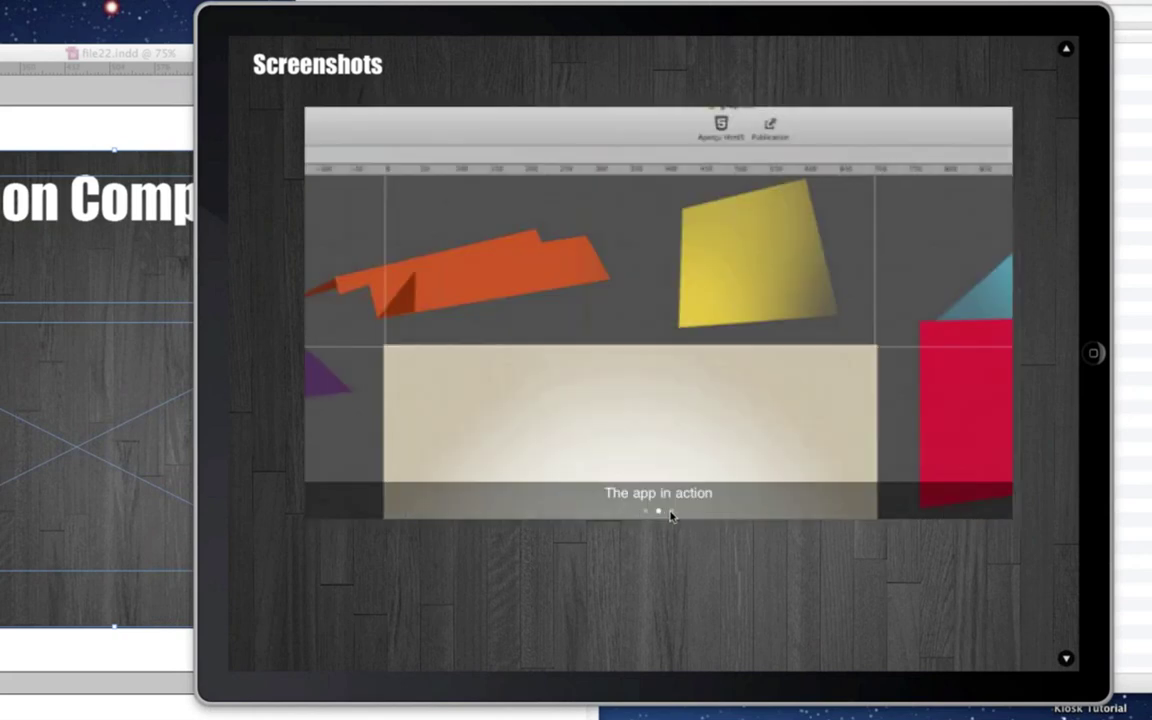
click(671, 513)
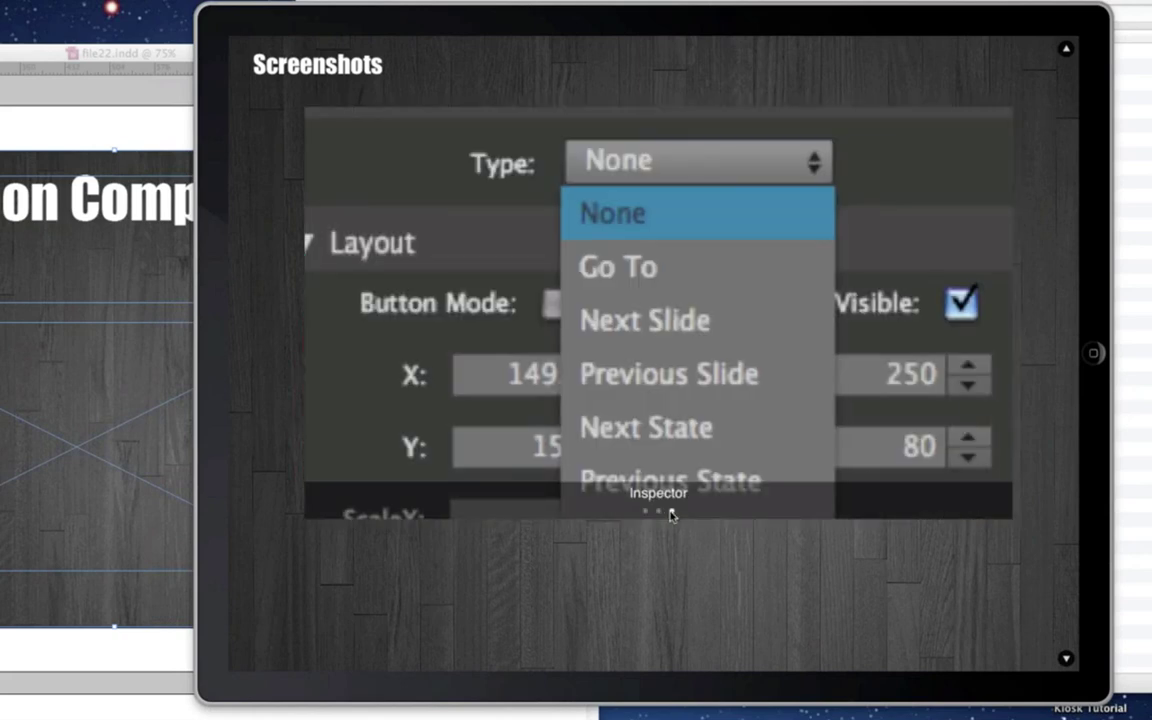
drag(565, 388, 674, 388)
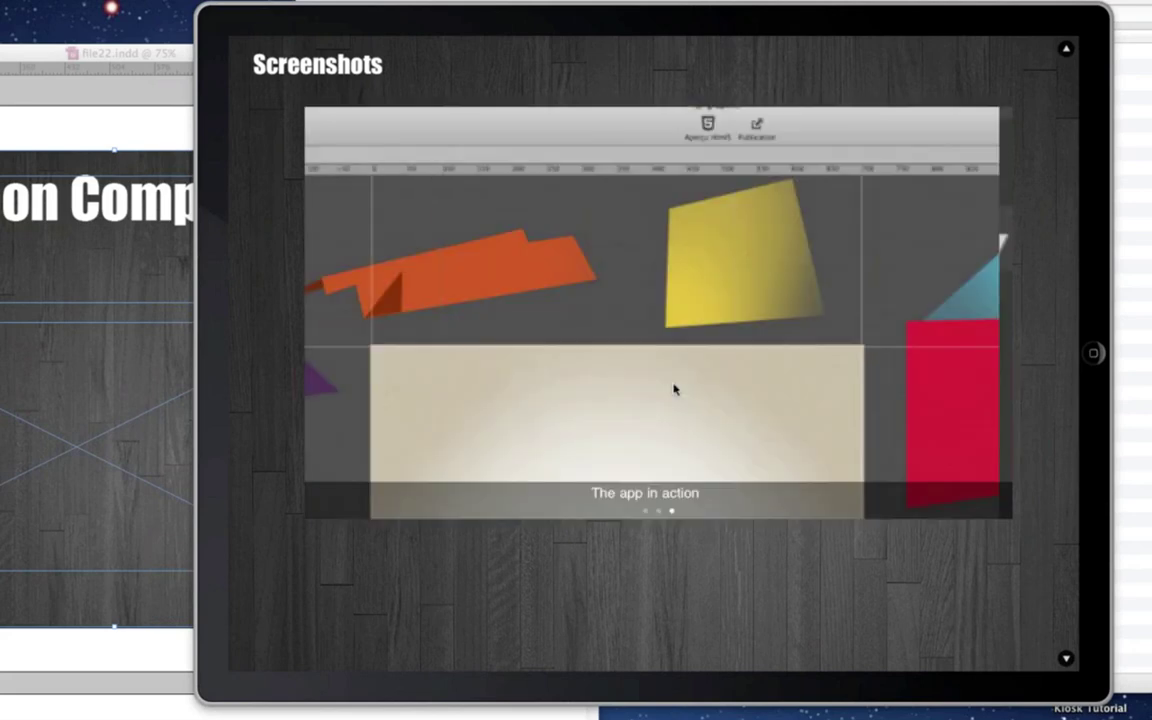
Step: View the Screenshots slideshow full screen, swipe through its three images and exit the full-screen view
click(575, 330)
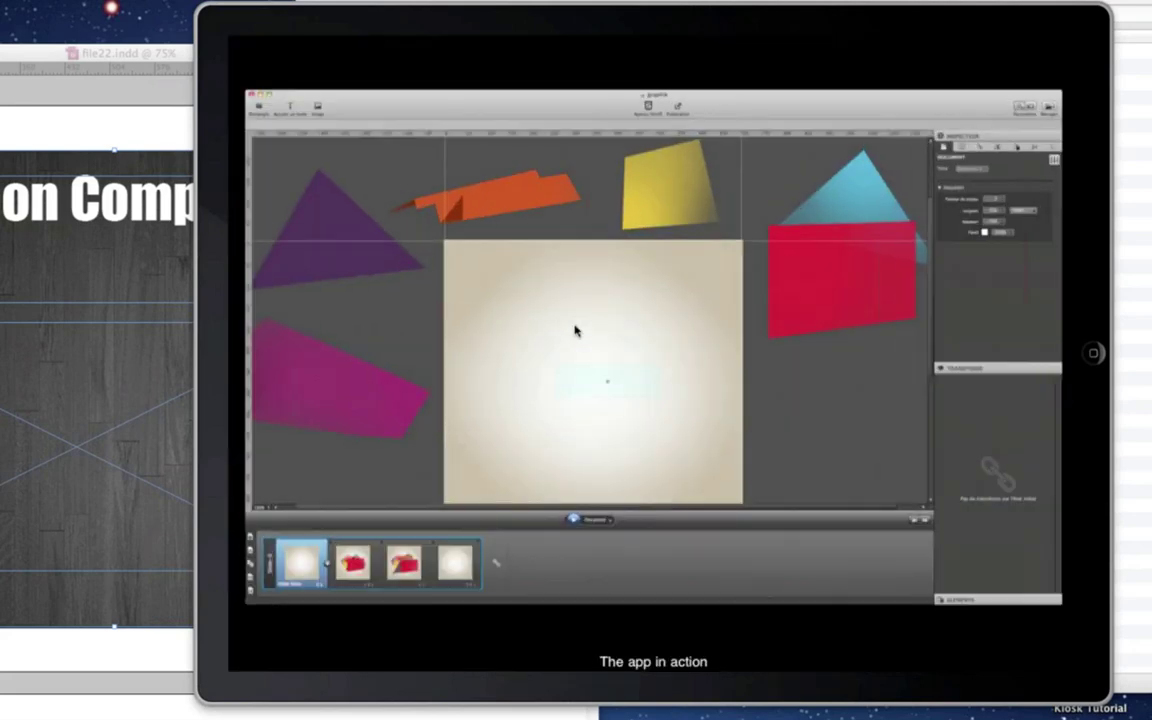
drag(402, 346, 874, 339)
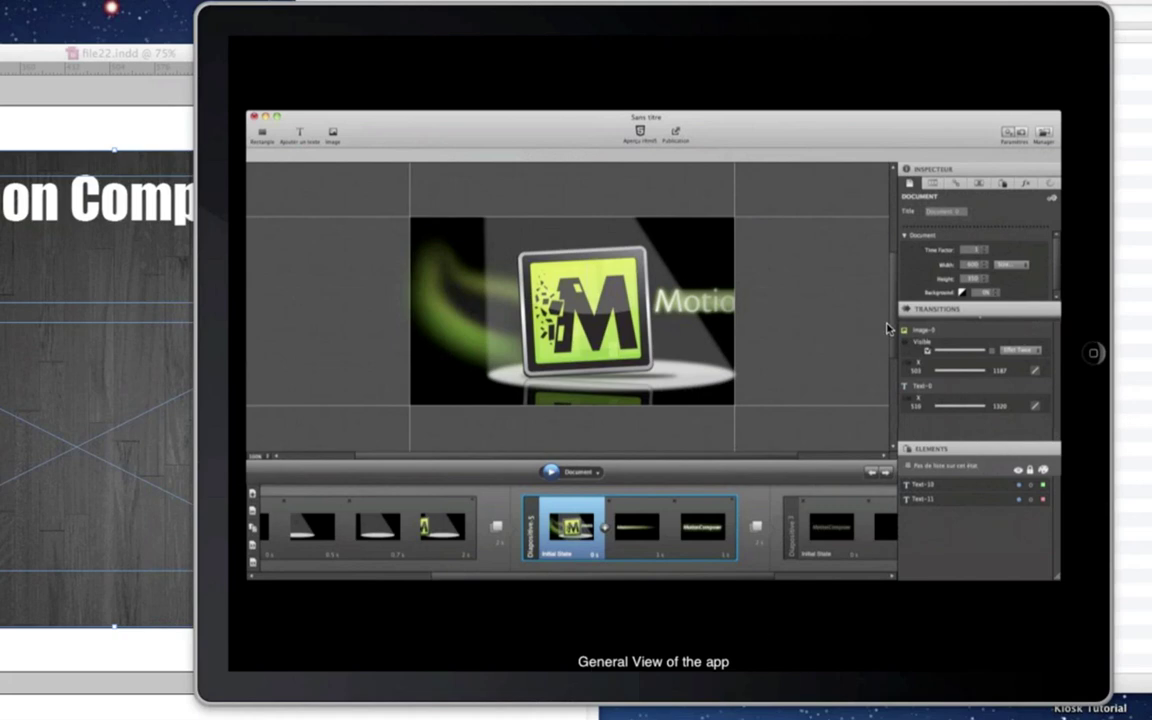
drag(889, 328, 406, 298)
drag(895, 399, 874, 329)
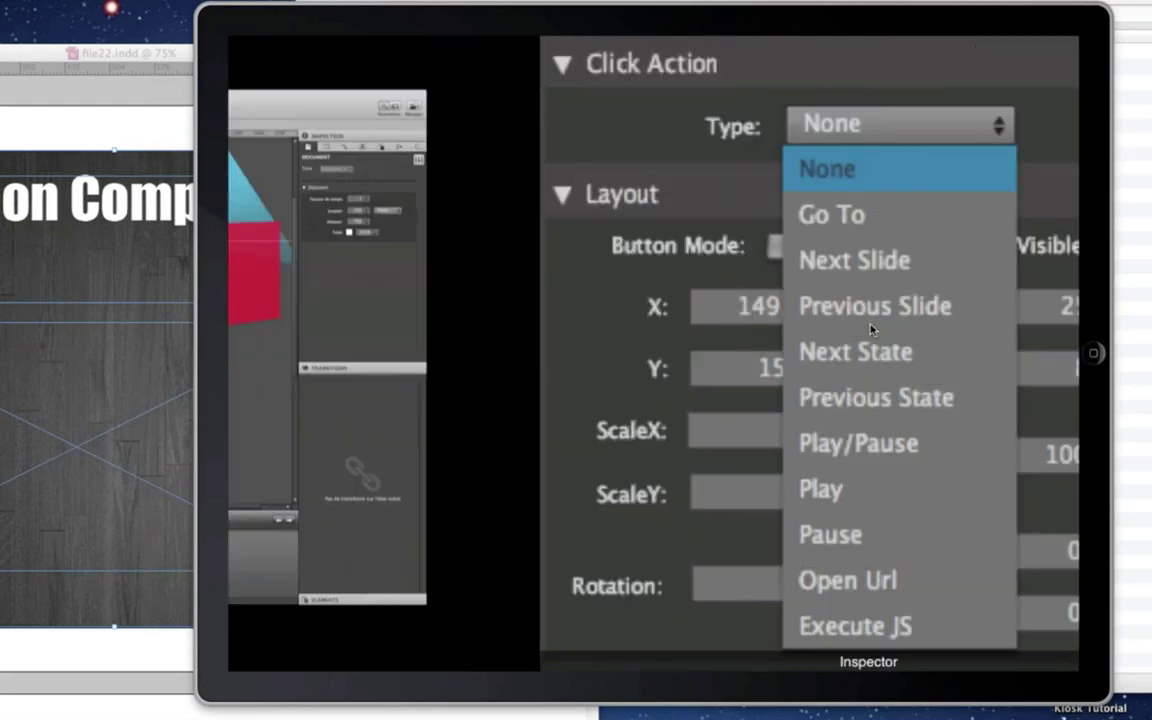
click(576, 505)
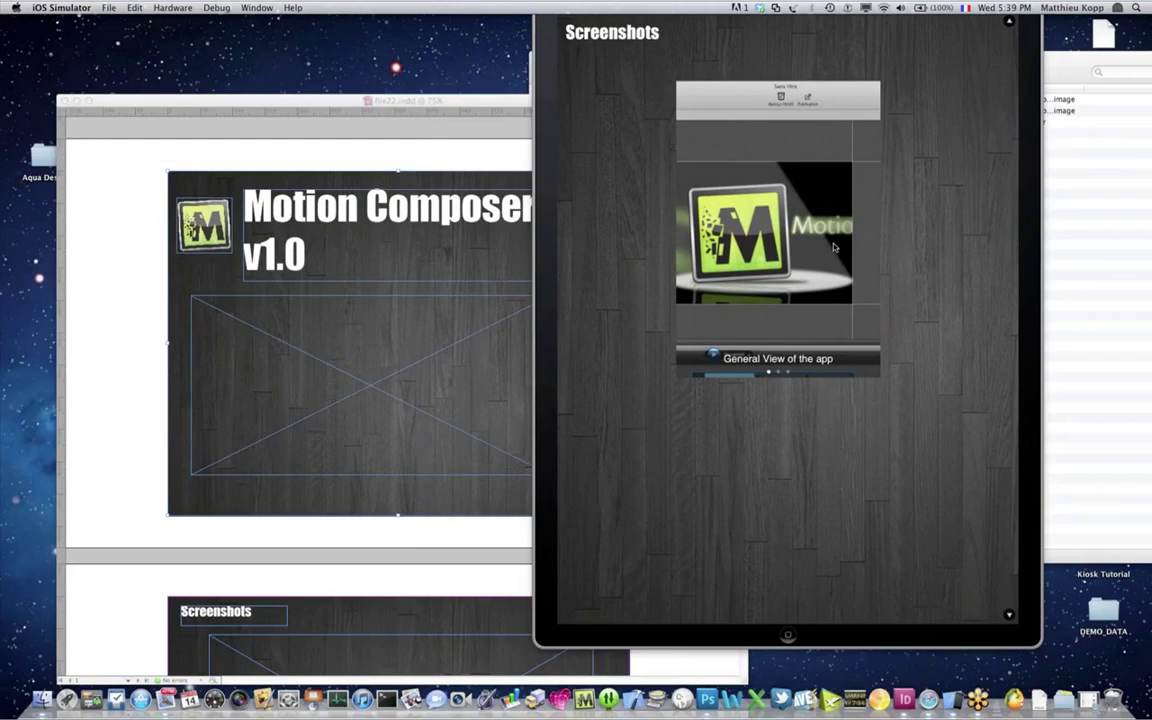
Step: In portrait orientation, return from the Screenshots slideshow to the cover and try the logo's full-screen website pop-up, closing it again
drag(834, 247, 869, 288)
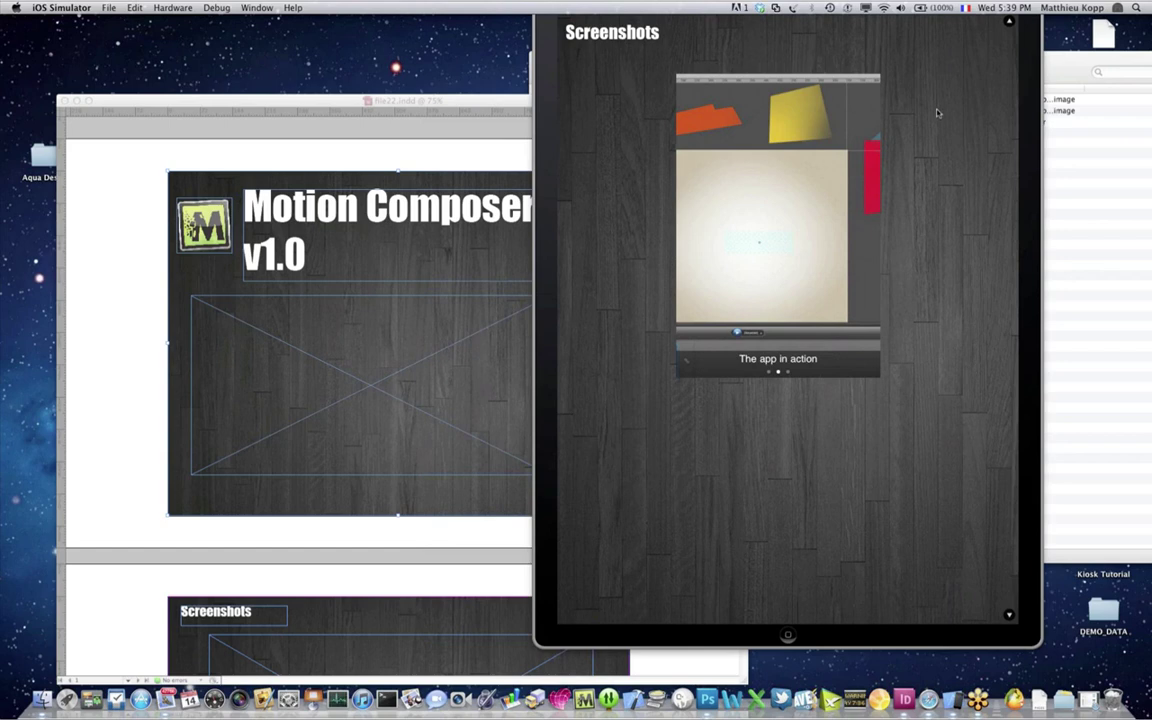
drag(938, 113, 938, 459)
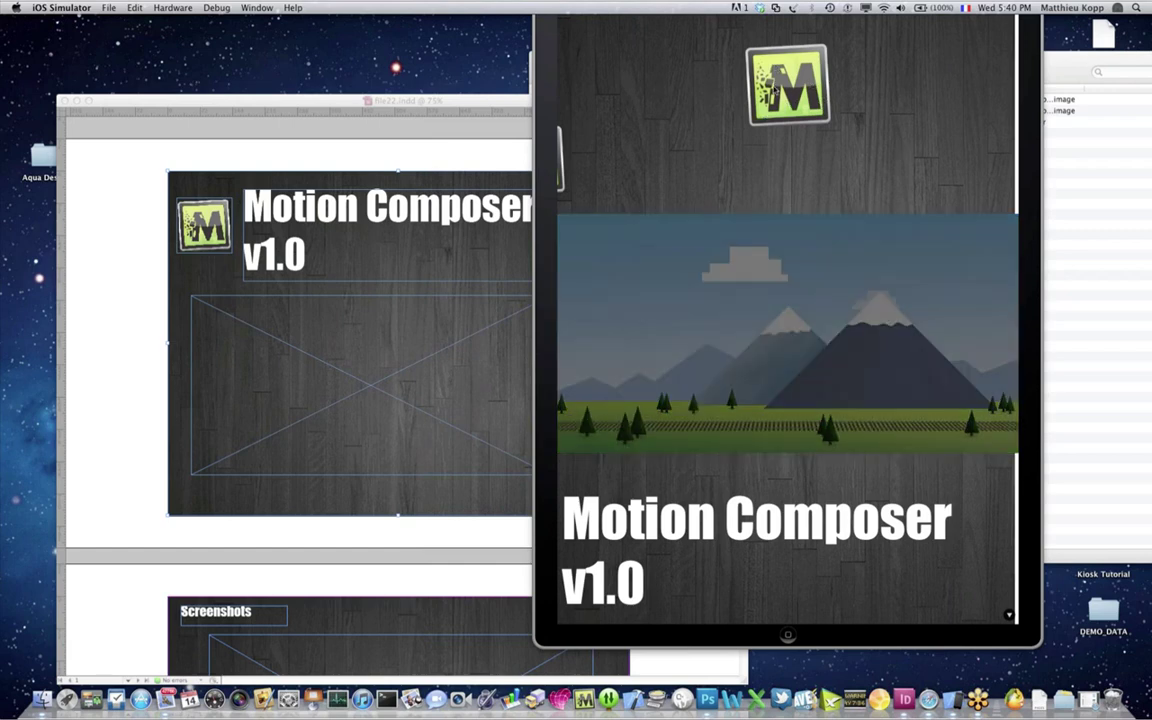
click(779, 89)
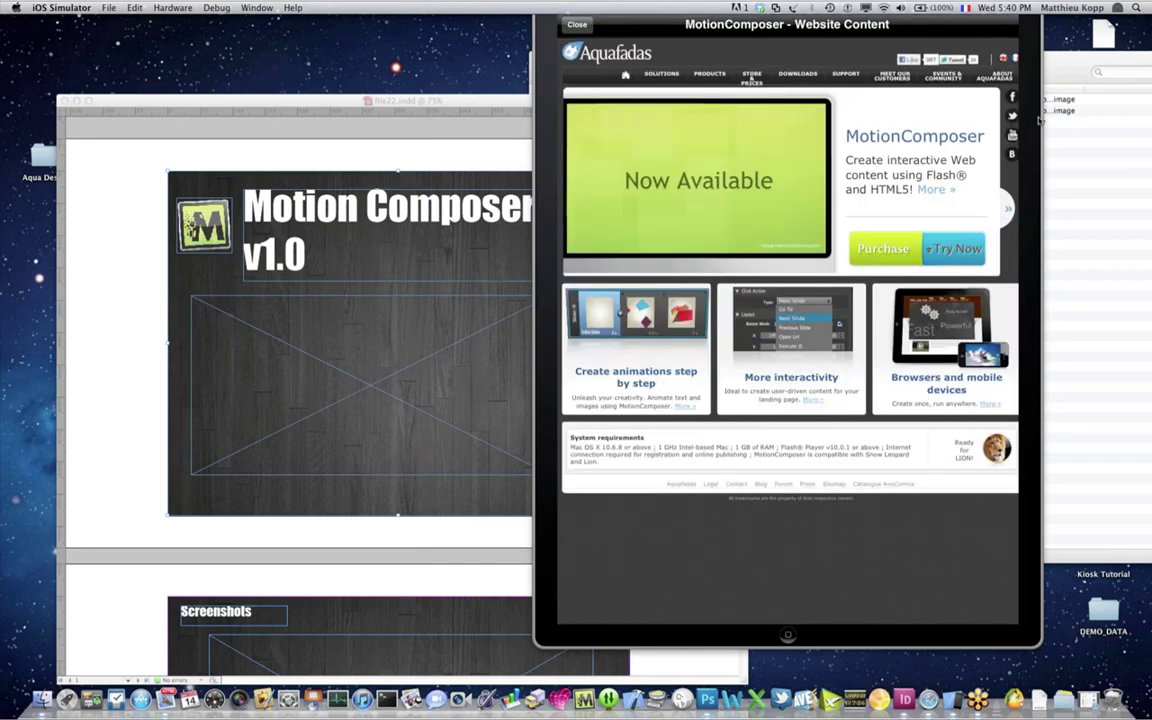
drag(1034, 152, 1013, 190)
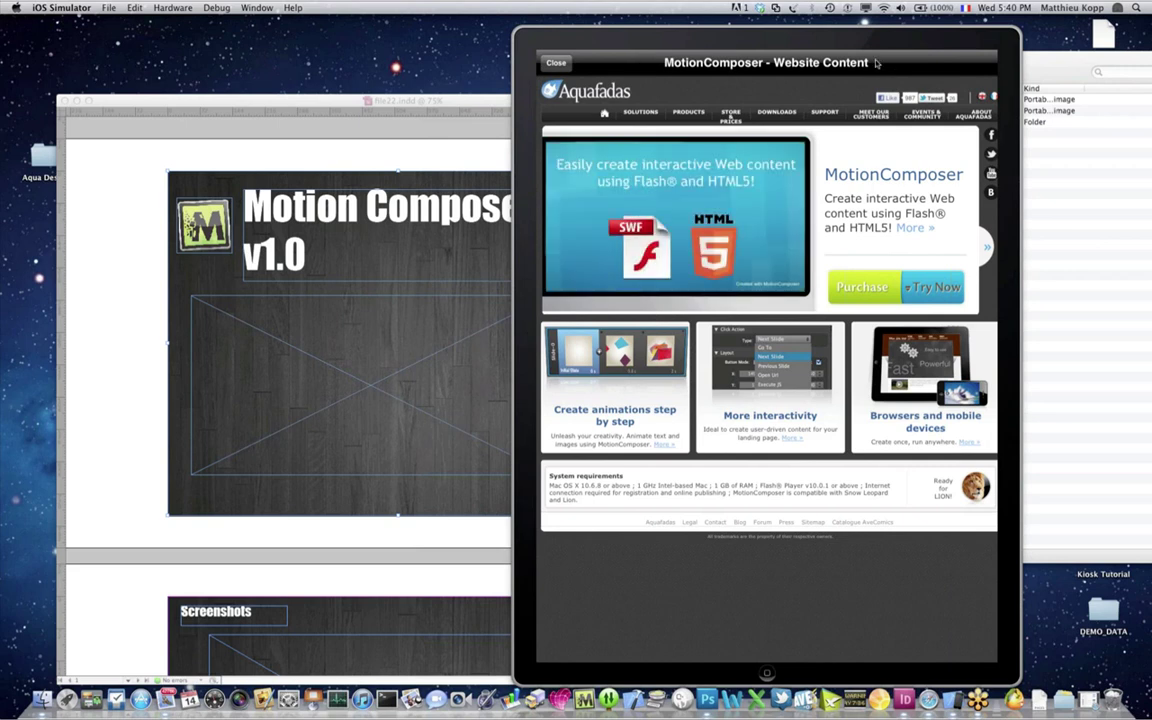
click(557, 63)
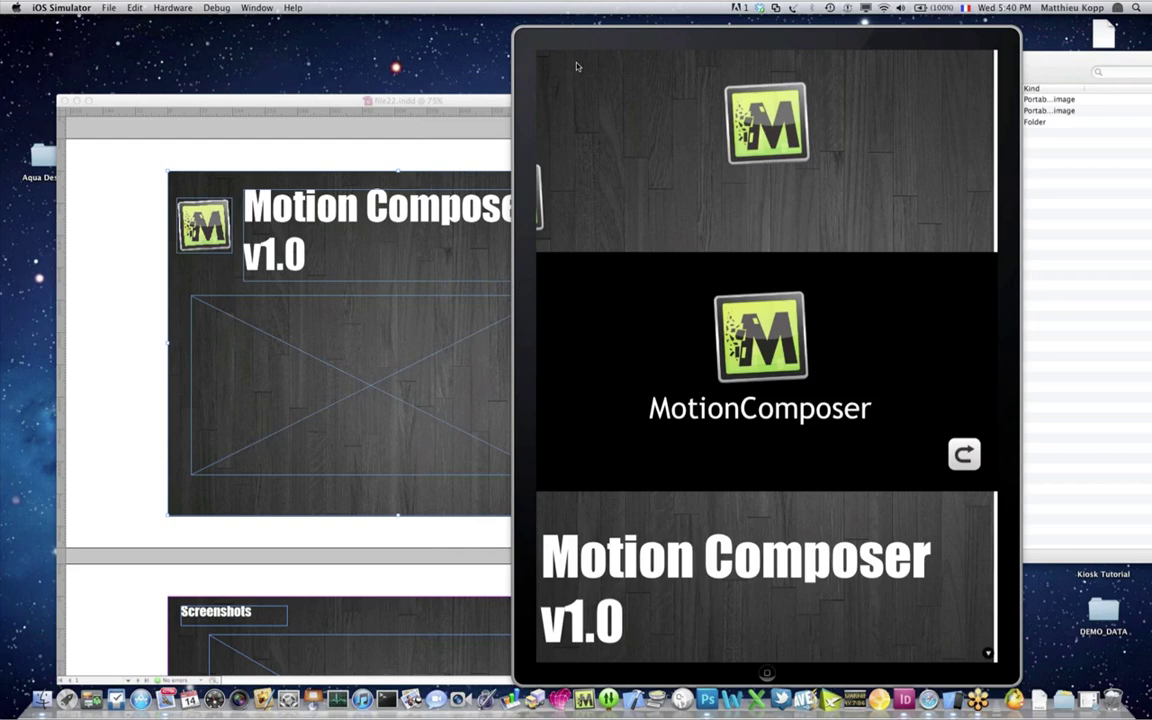
Step: Switch to the InDesign document, change to portrait orientation and hide the duplicate logo button beside the cover page in this orientation
click(421, 102)
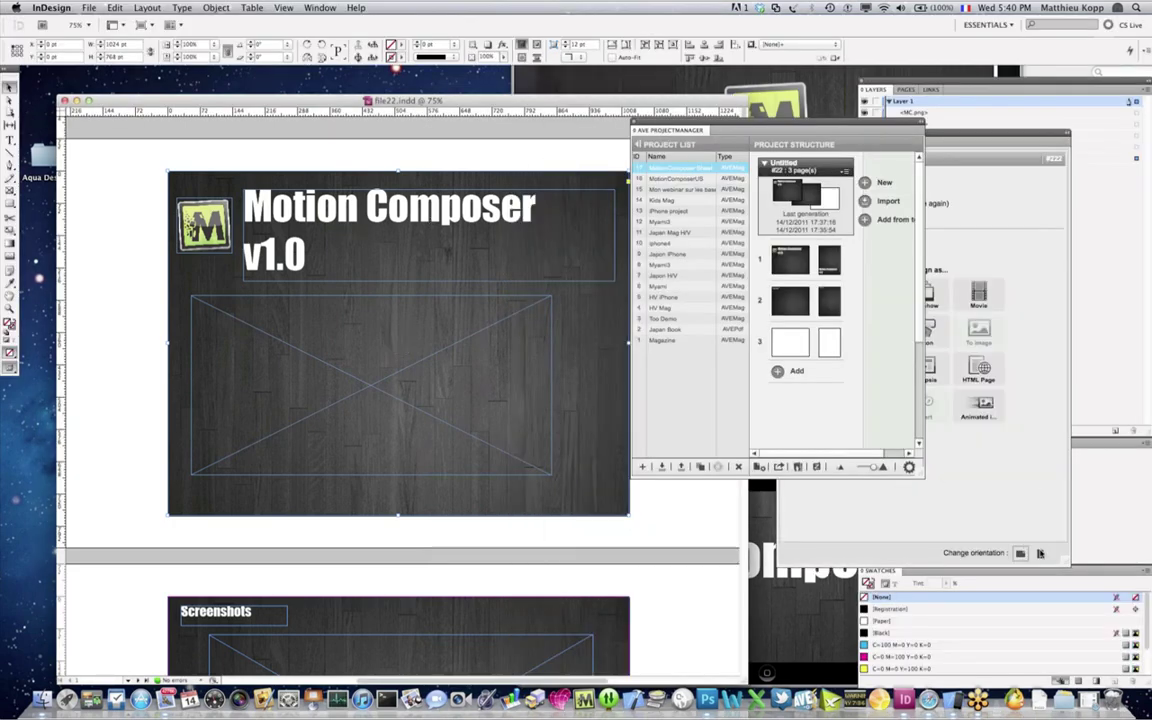
click(1040, 553)
click(1040, 553)
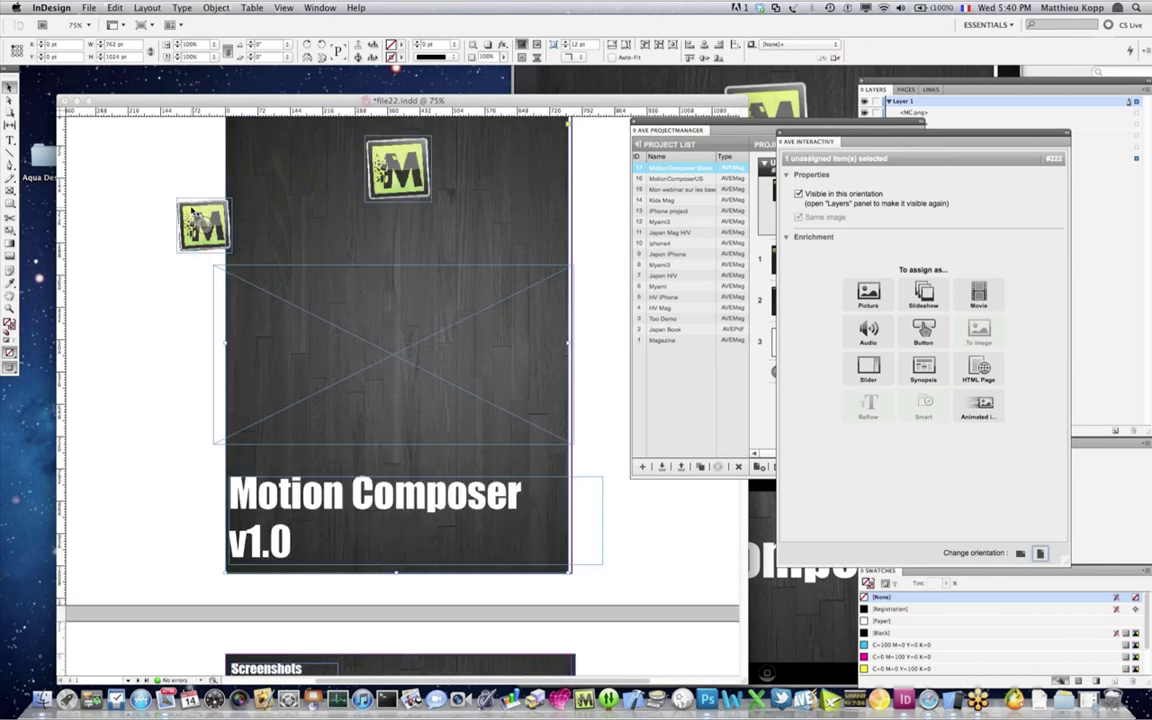
click(188, 203)
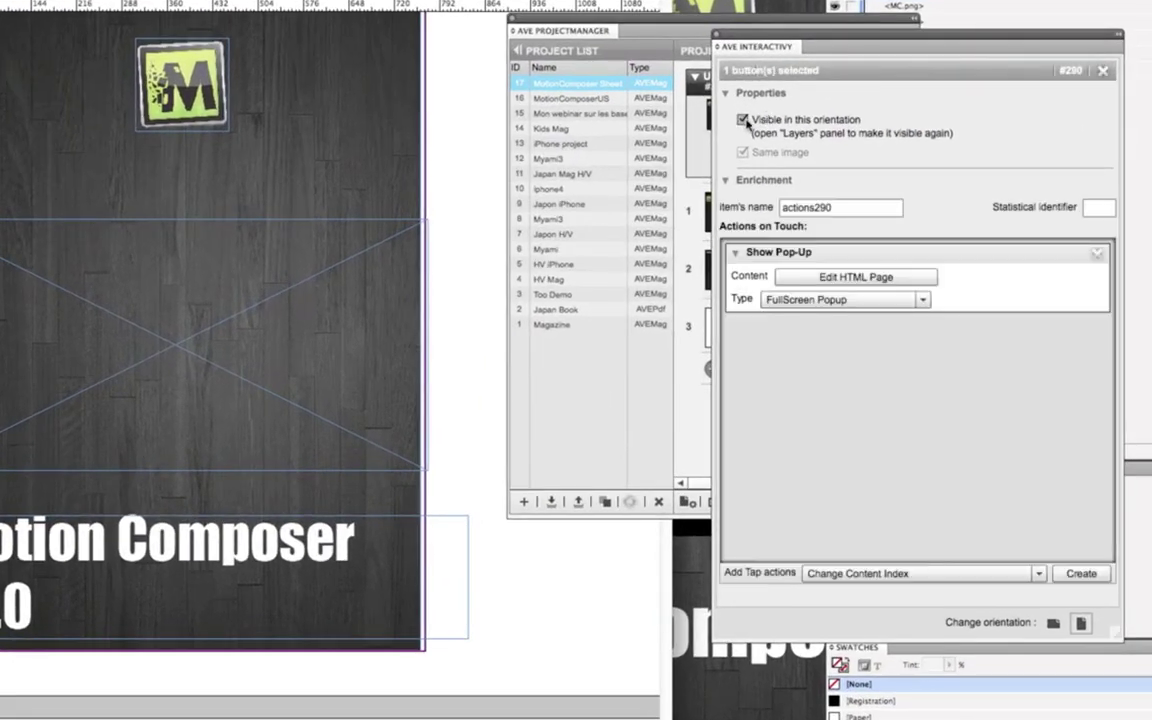
click(743, 120)
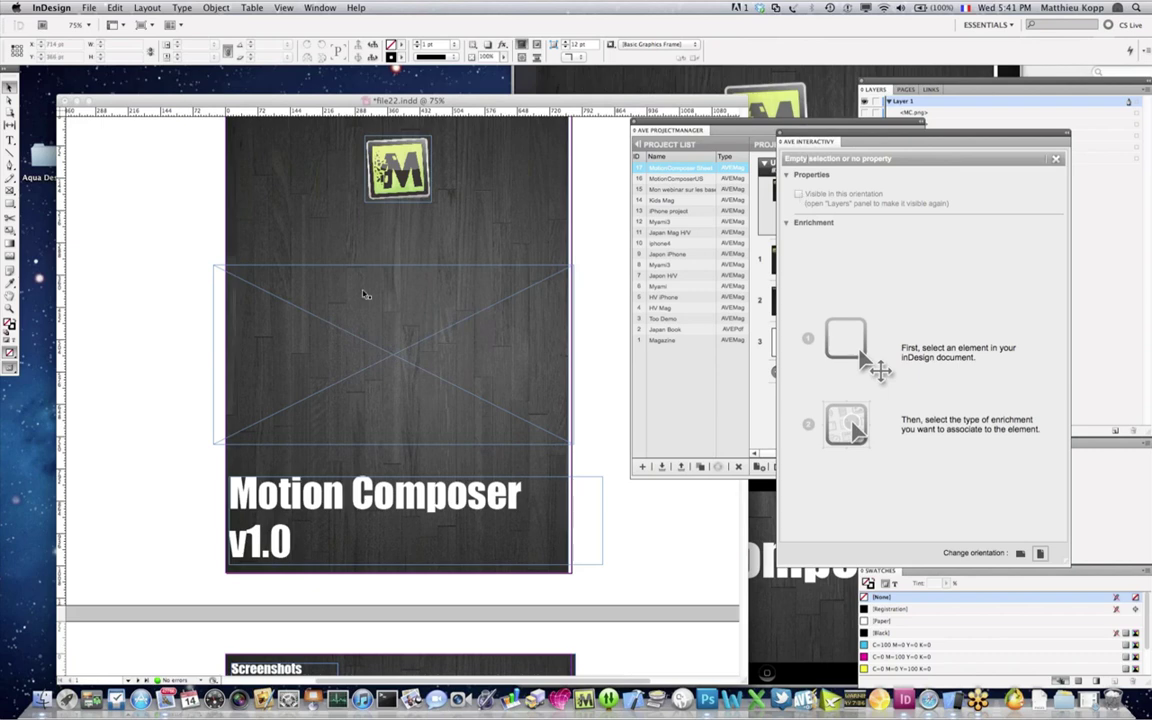
Step: Draw a rectangular graphic frame about 384 pt wide and 91 pt high between the portrait cover's logo and HTML frame
click(327, 267)
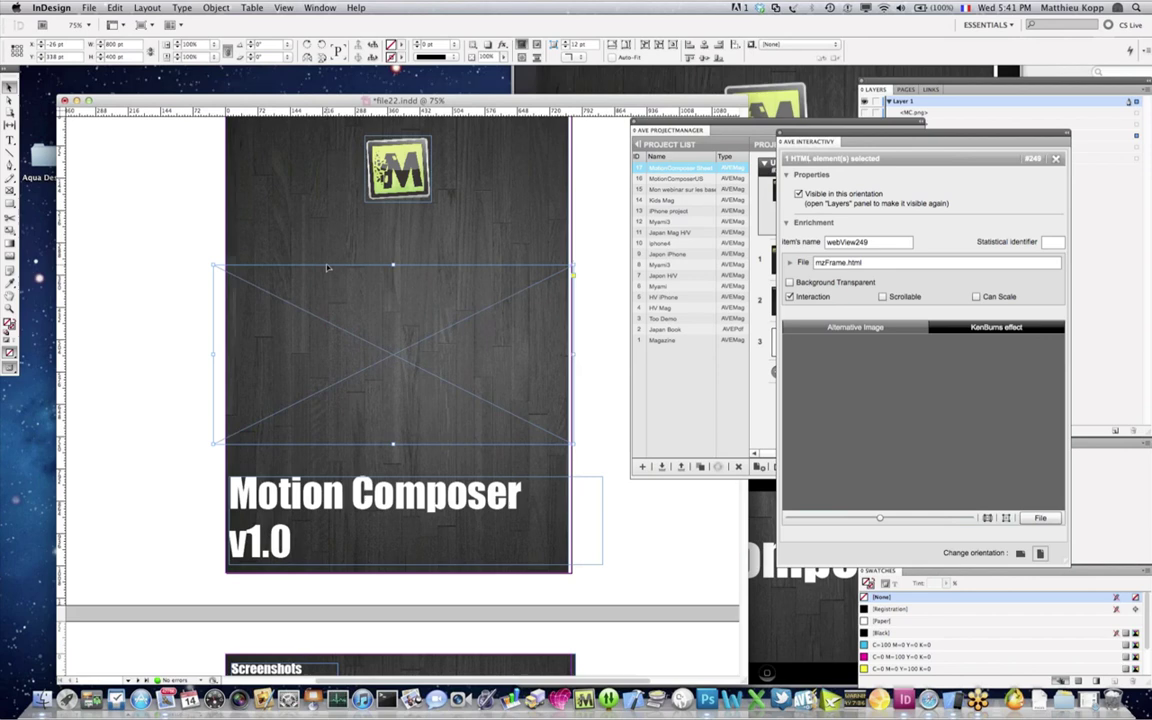
click(9, 189)
drag(318, 212, 379, 240)
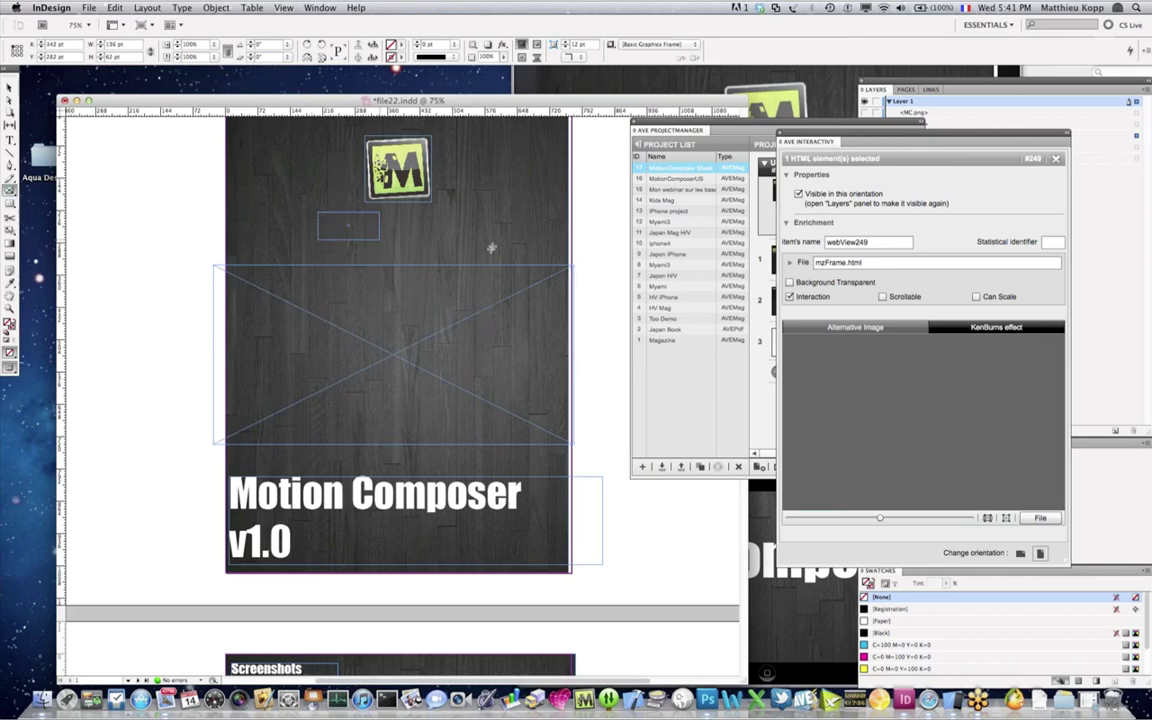
drag(491, 247, 489, 252)
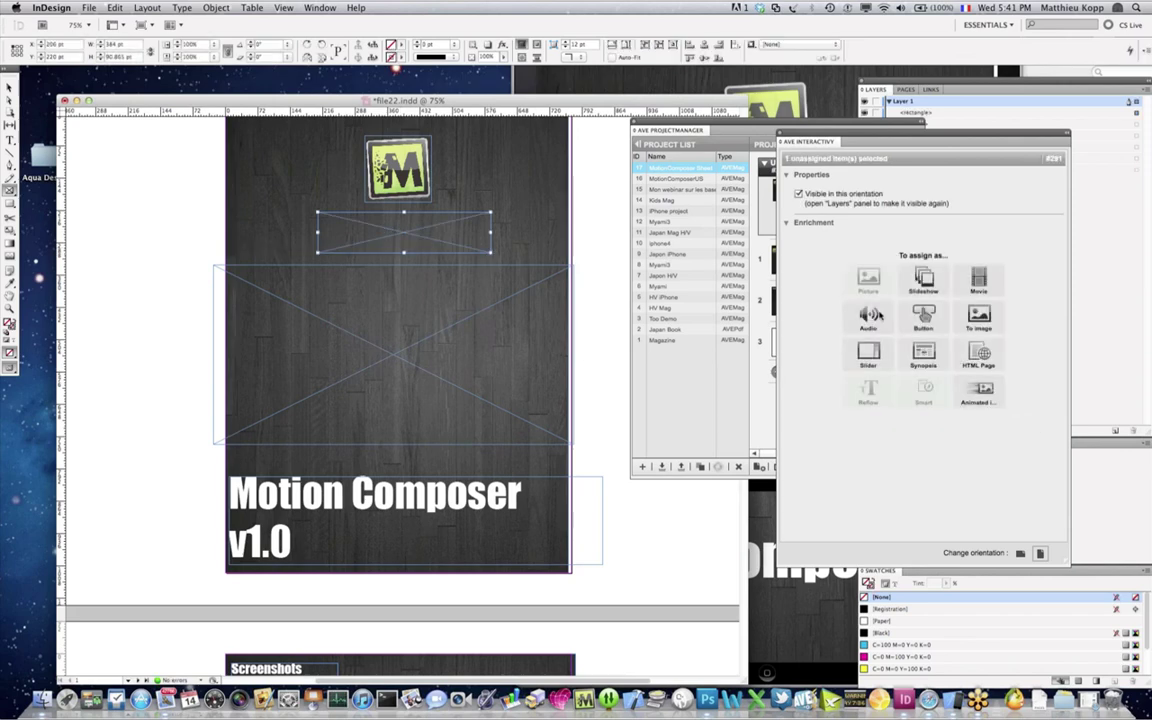
Step: Try assigning the new frame as a movie, review its file source and finish-action options, and remove the enrichment
drag(810, 141, 730, 119)
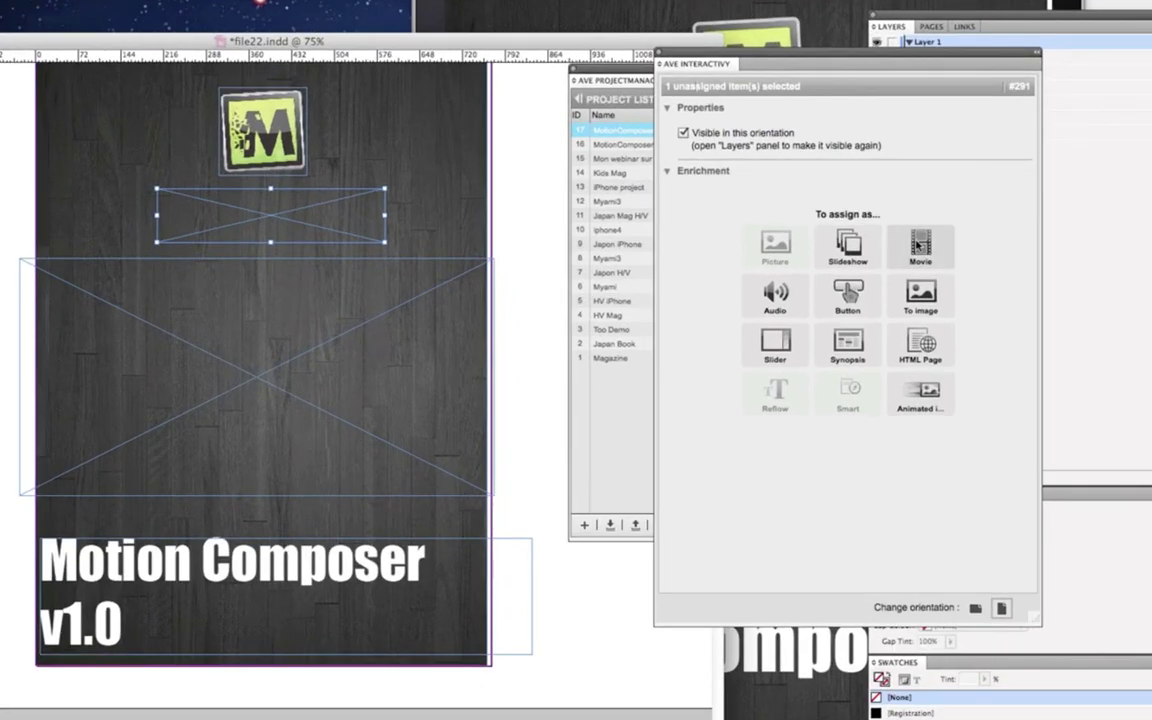
click(918, 245)
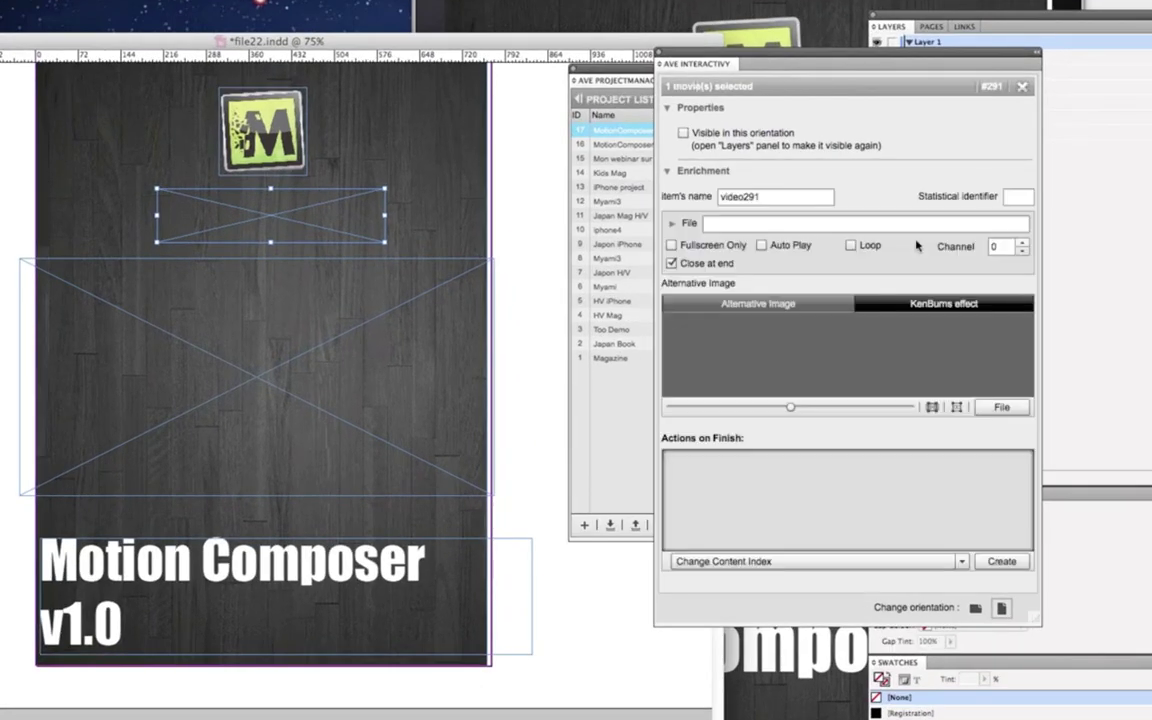
click(672, 224)
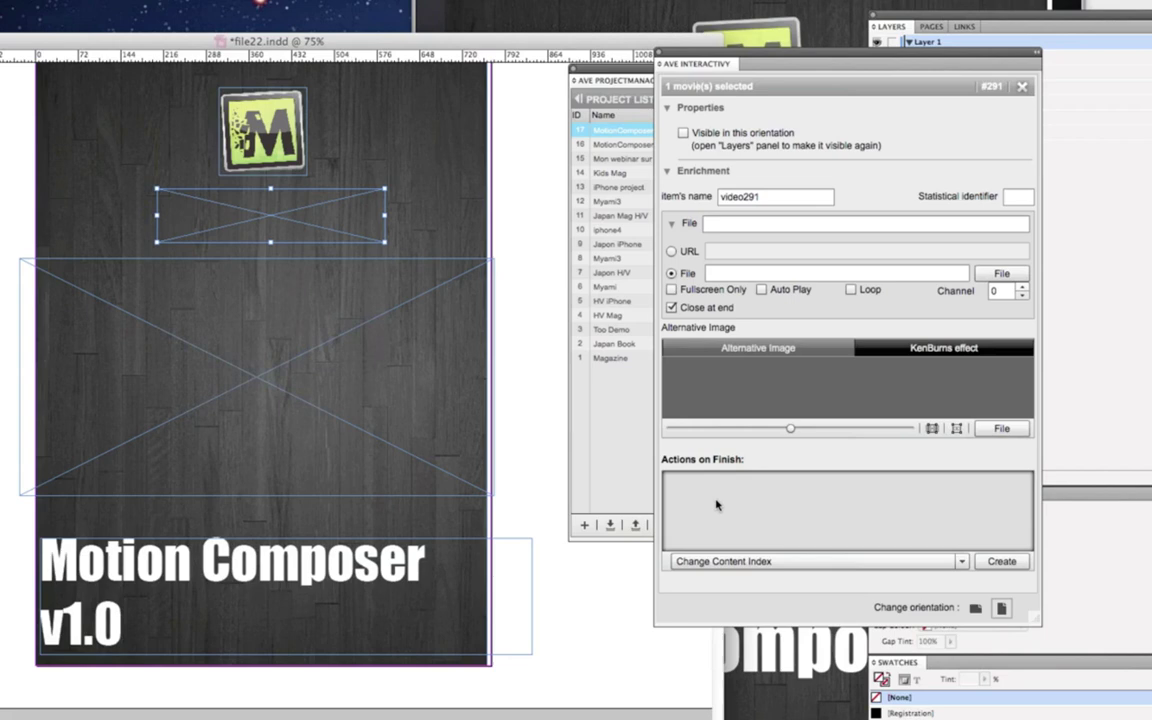
click(768, 561)
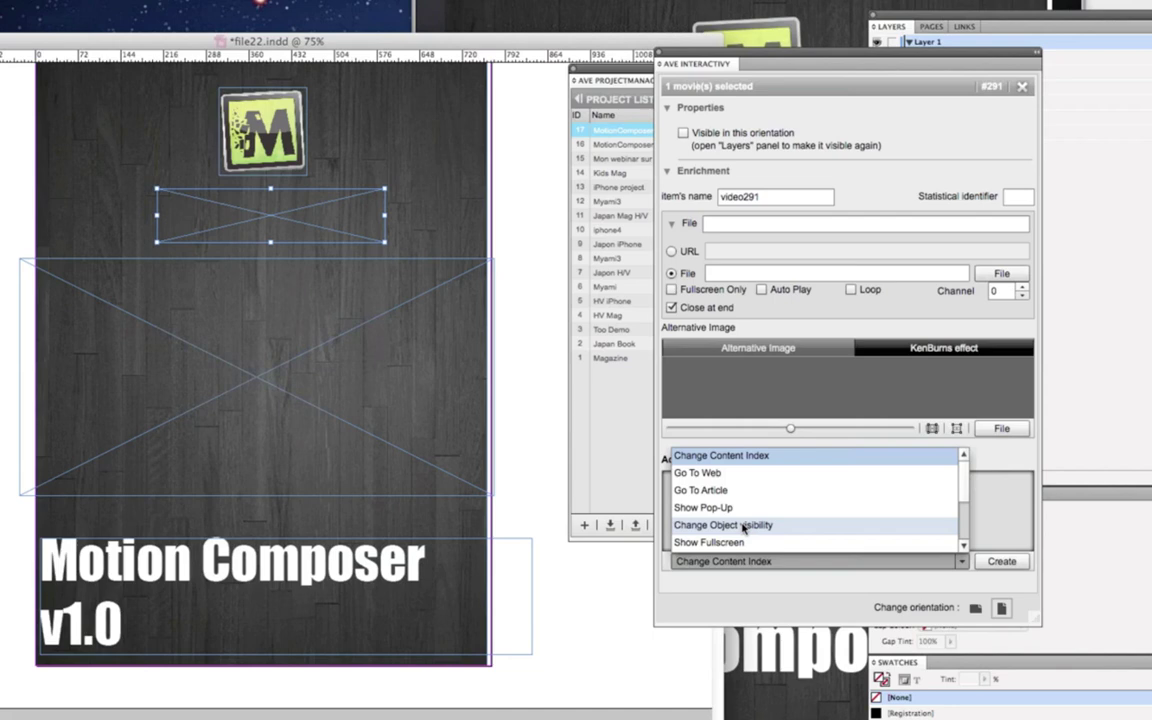
click(1004, 470)
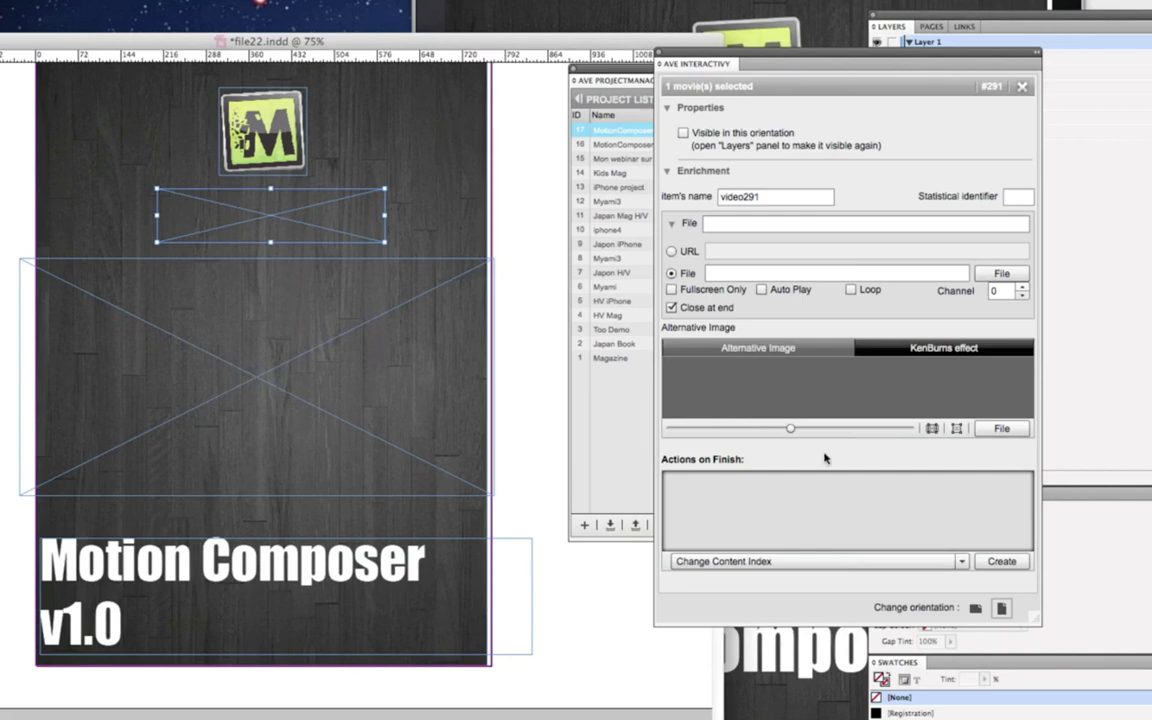
click(1022, 87)
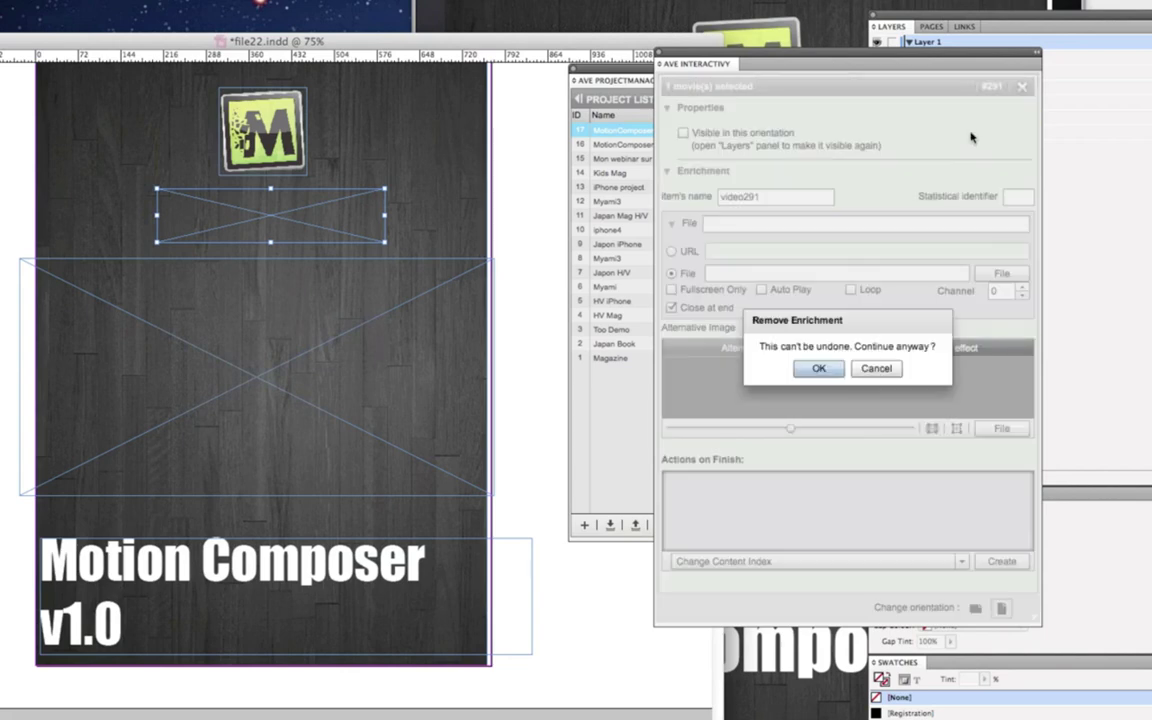
click(814, 368)
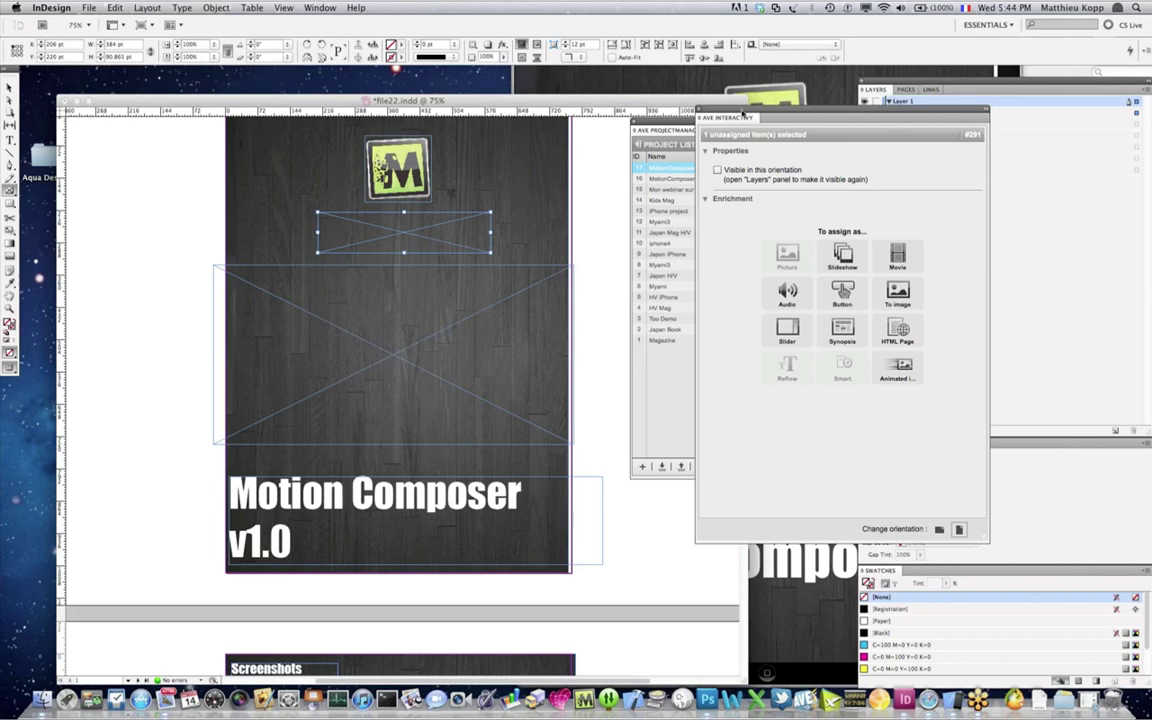
Step: Switch to iTunes and search the iTunes Store for "aquafadas"
drag(735, 117, 785, 97)
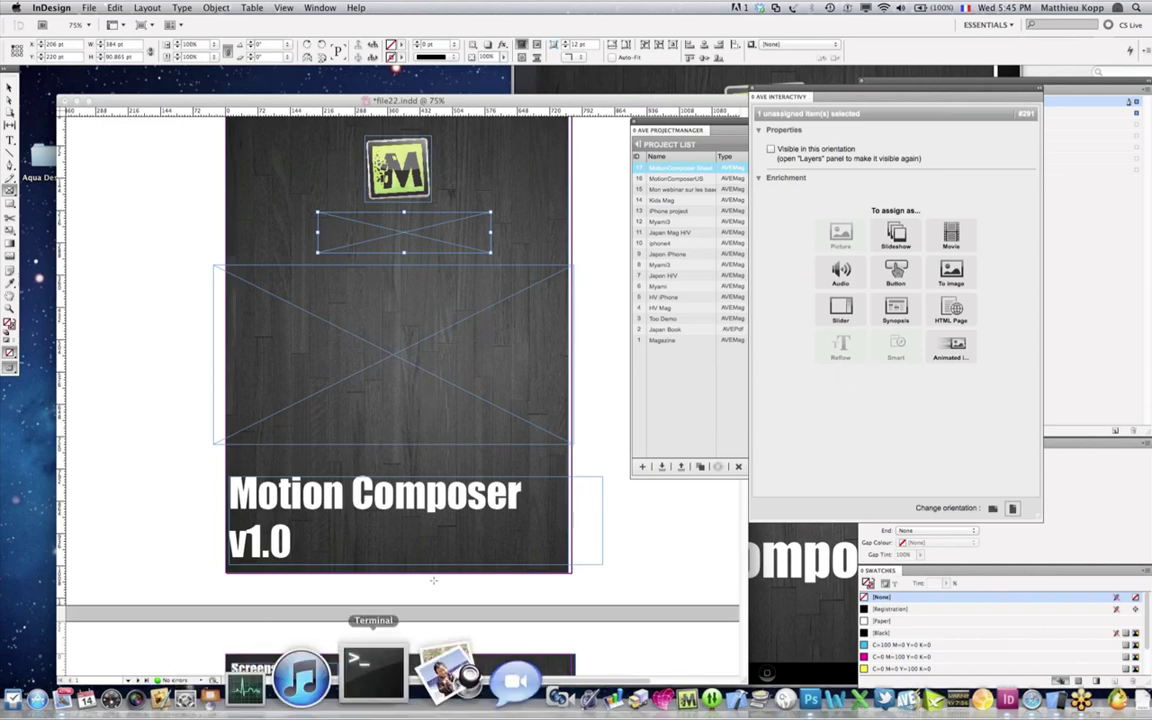
click(731, 145)
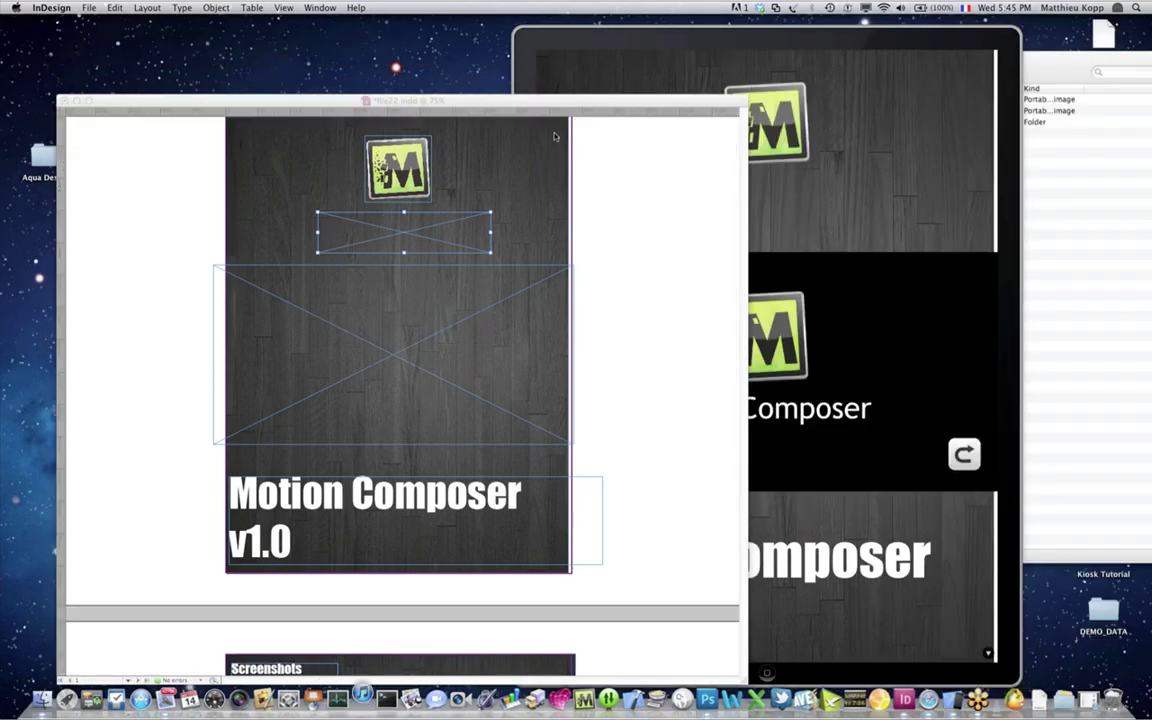
click(443, 104)
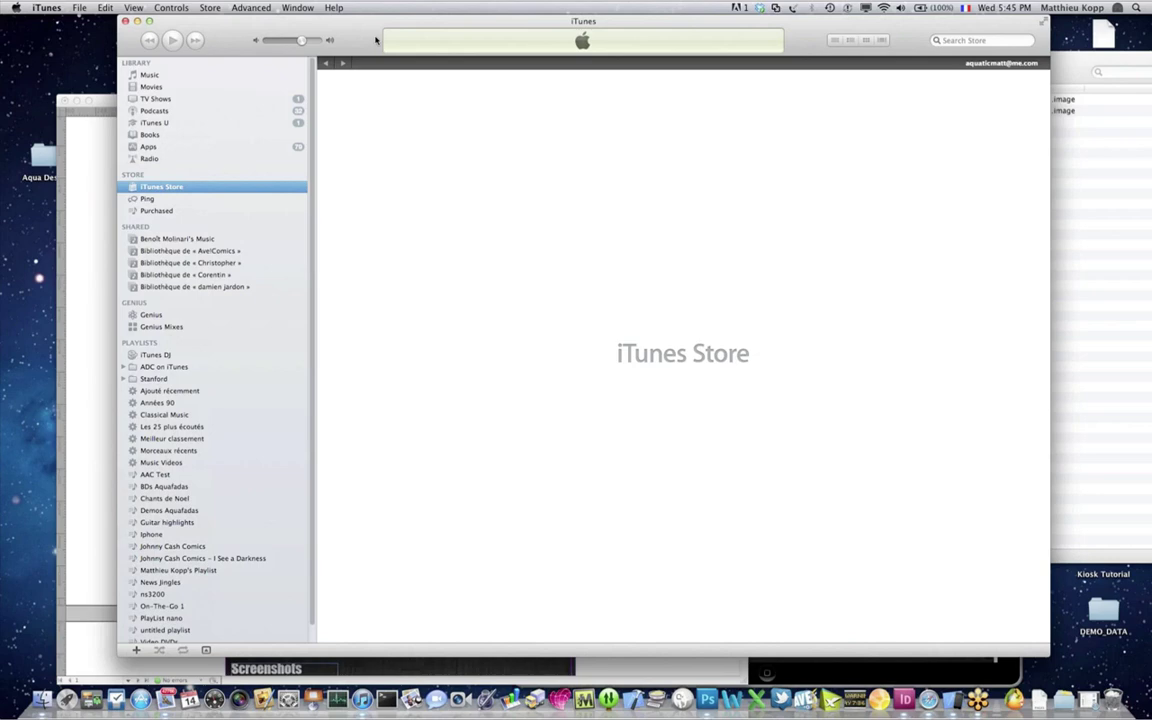
drag(376, 40, 360, 81)
click(935, 81)
text(aq)
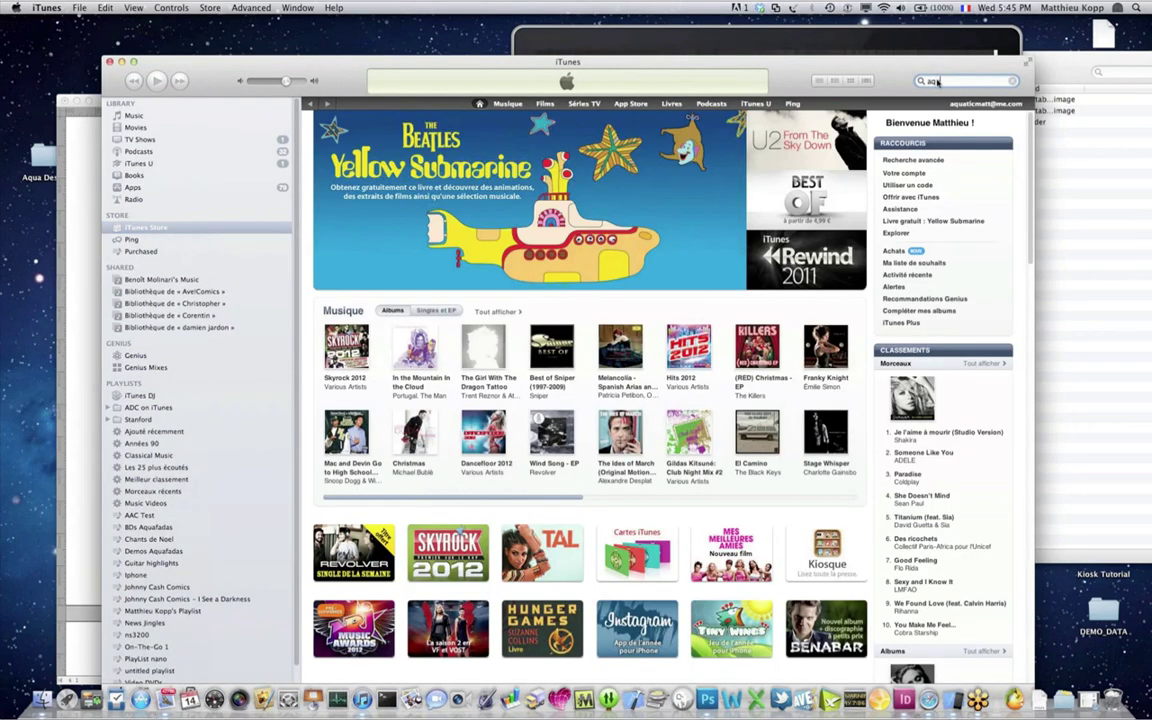
text(uafadas)
key(Return)
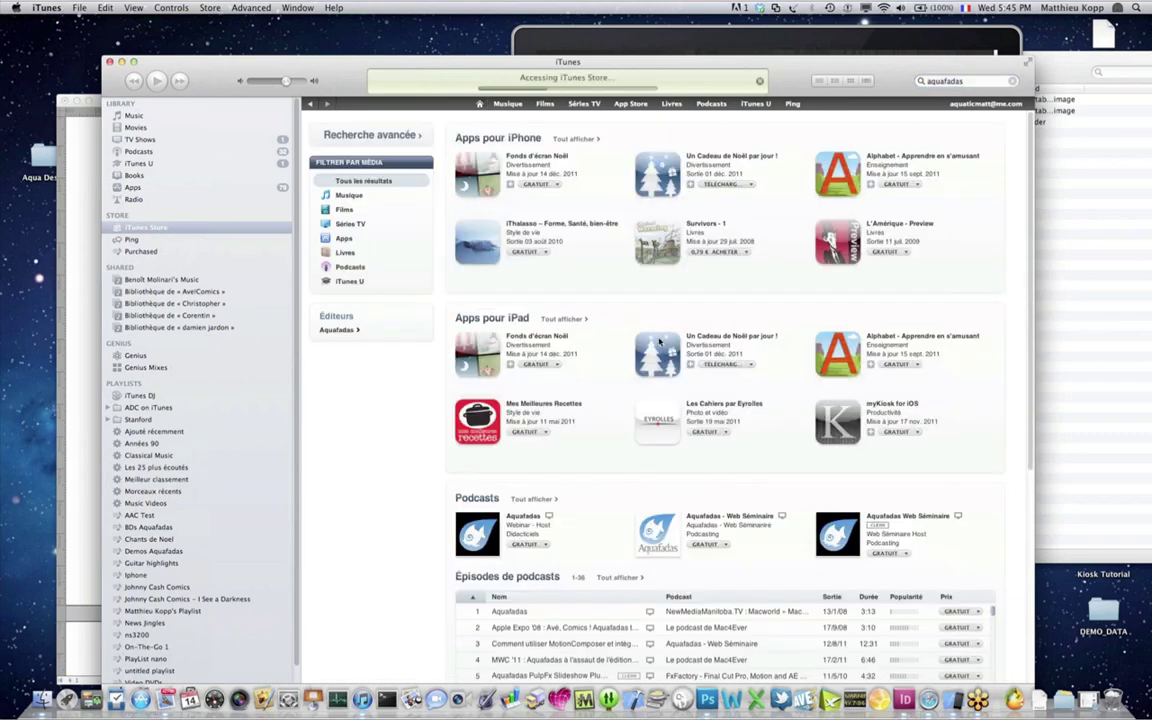
Step: Open the iPad app "Un Cadeau de Noël par jour !" from the results and examine its store page and iPhone screenshots
click(659, 342)
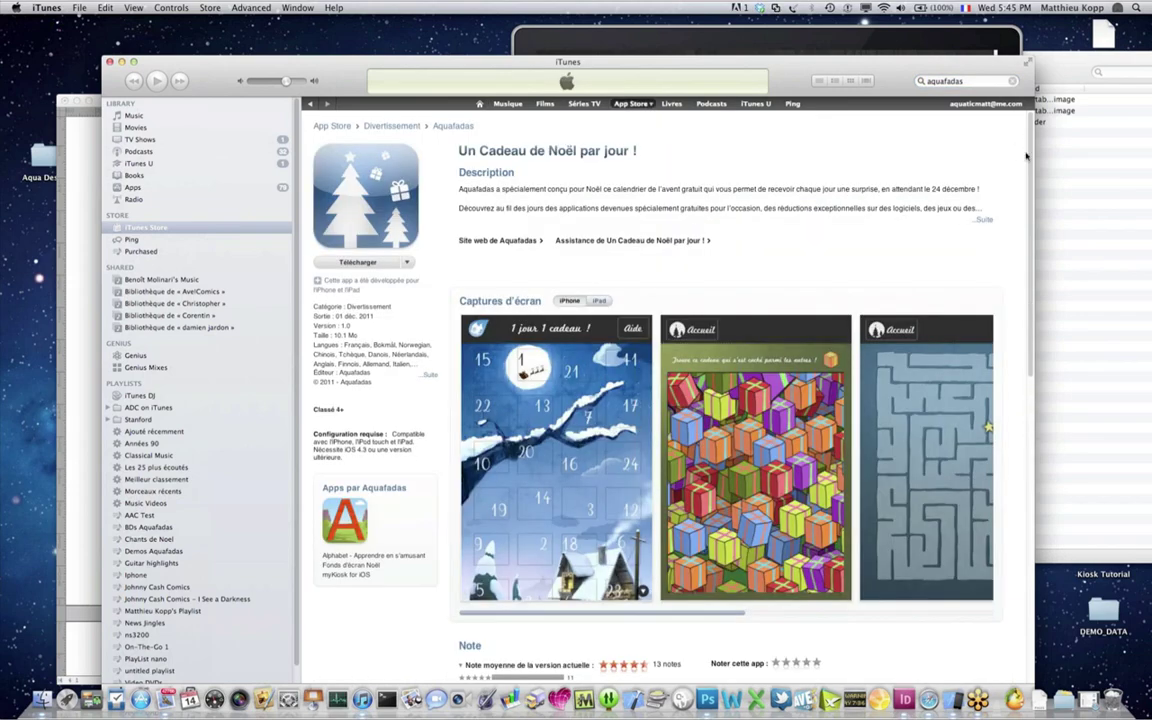
scroll(1025, 150, down, 5)
scroll(1025, 145, up, 4)
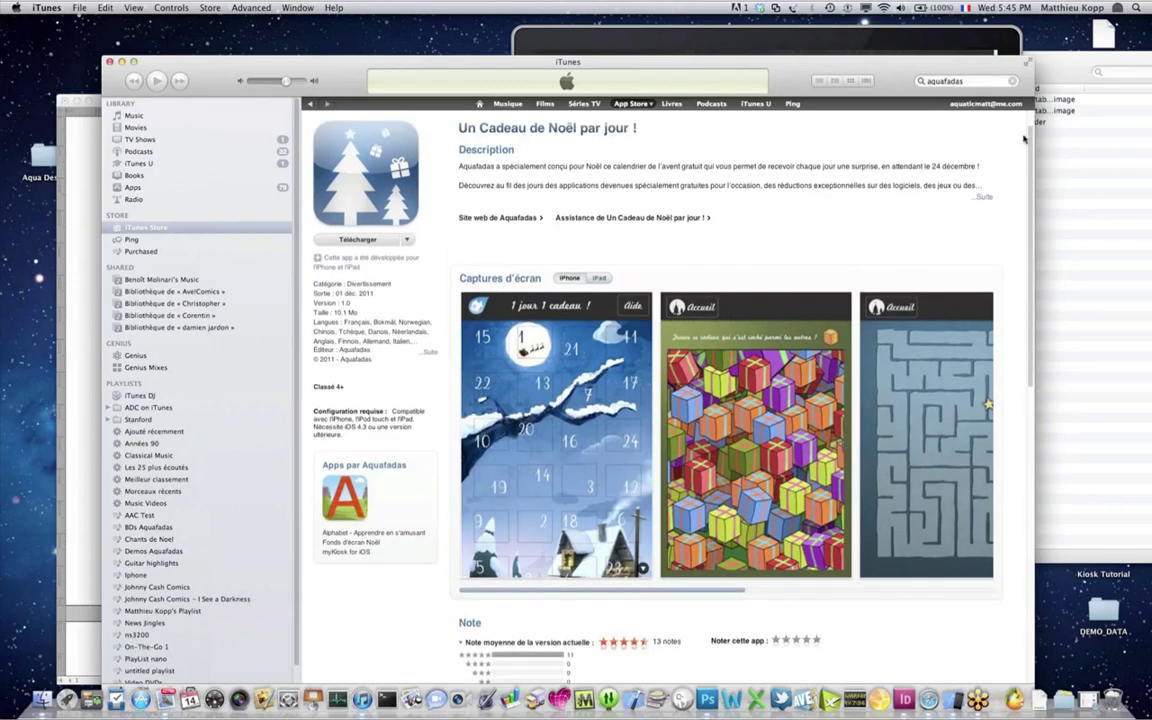
scroll(1025, 140, up, 2)
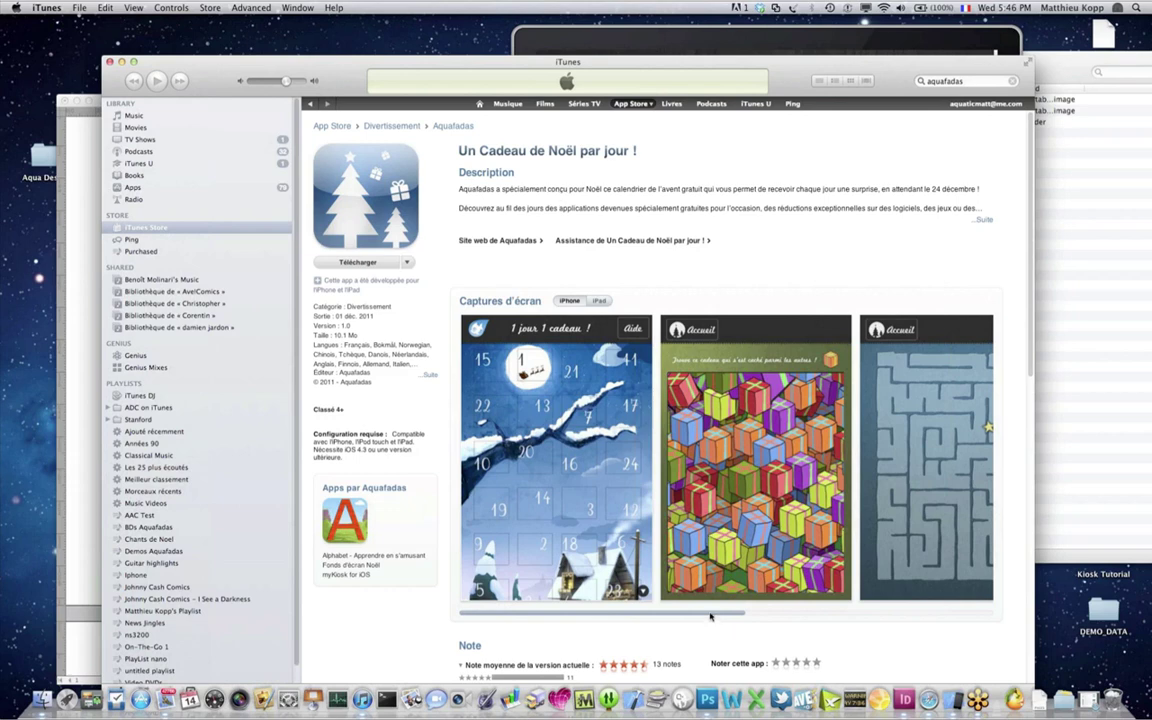
drag(711, 616, 746, 611)
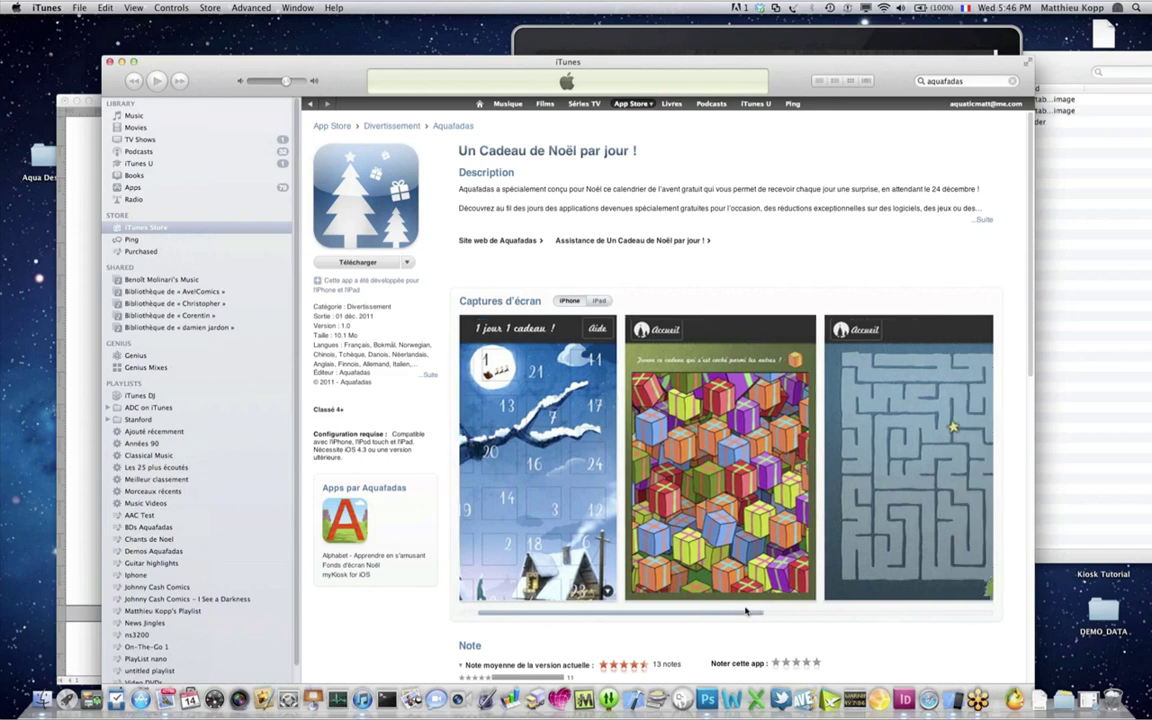
scroll(746, 611, right, 5)
scroll(780, 611, right, 5)
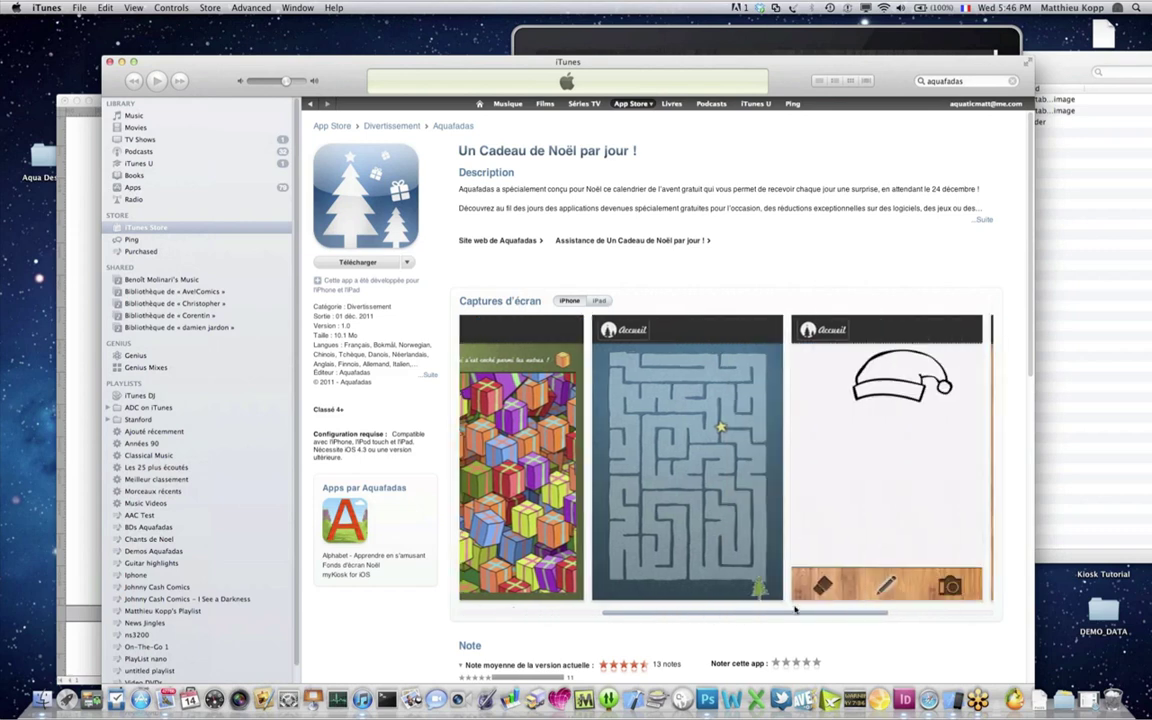
scroll(796, 609, right, 3)
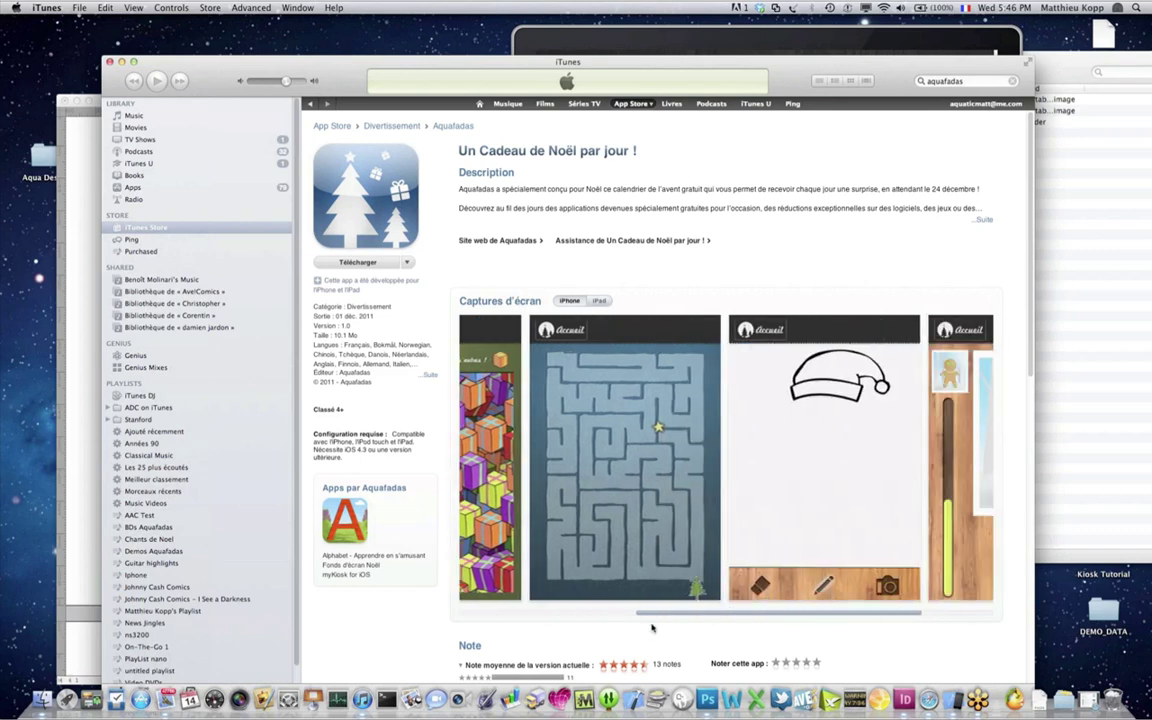
scroll(638, 616, left, 15)
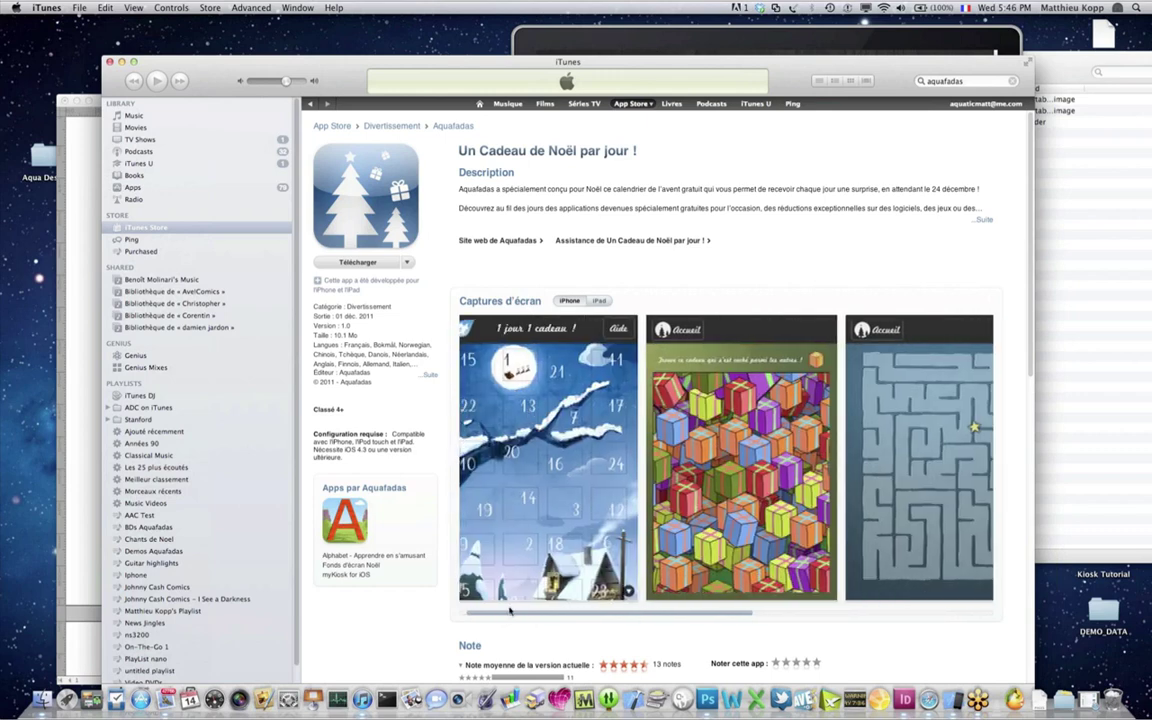
scroll(538, 490, left, 2)
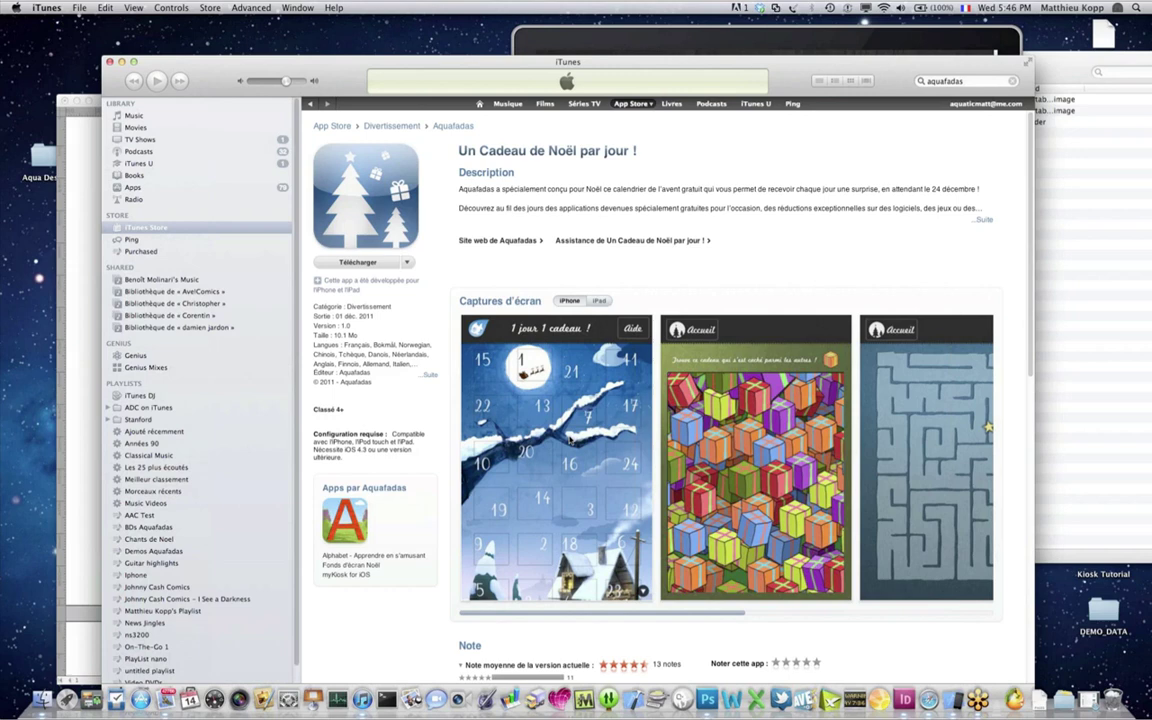
Step: From Aquafadas' publisher page, list all its iPad apps, open "Little Red Riding Hood: Read, Listen & Play" and browse its screenshots
click(451, 127)
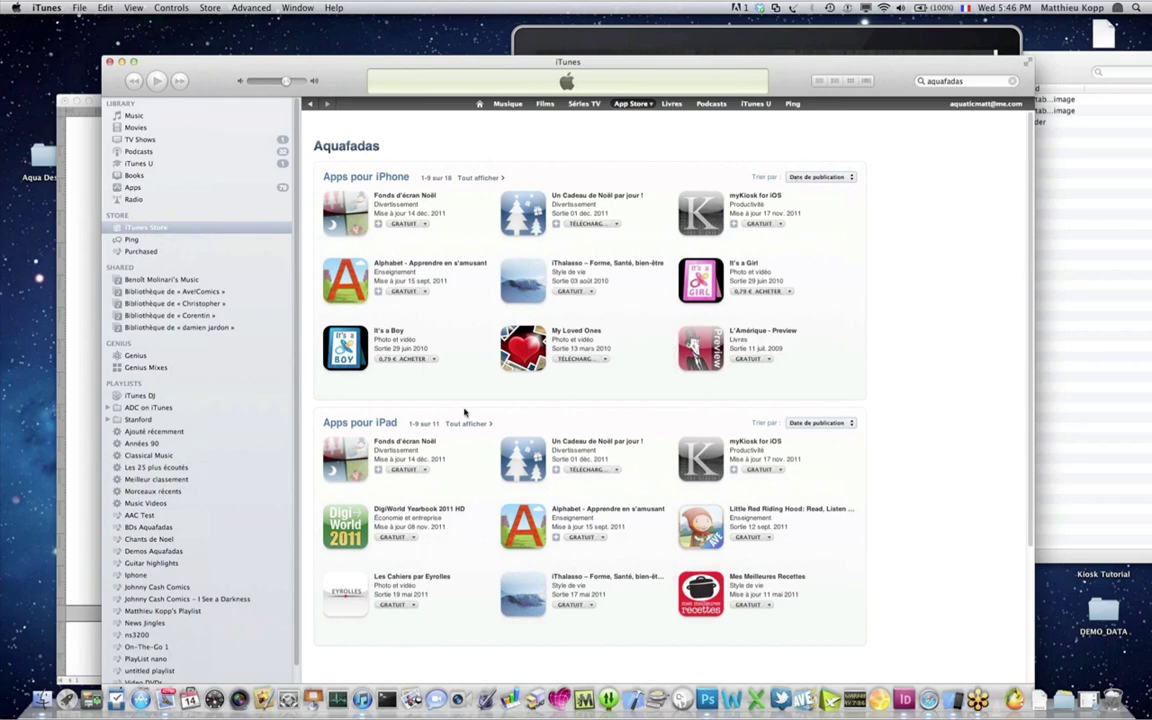
click(452, 424)
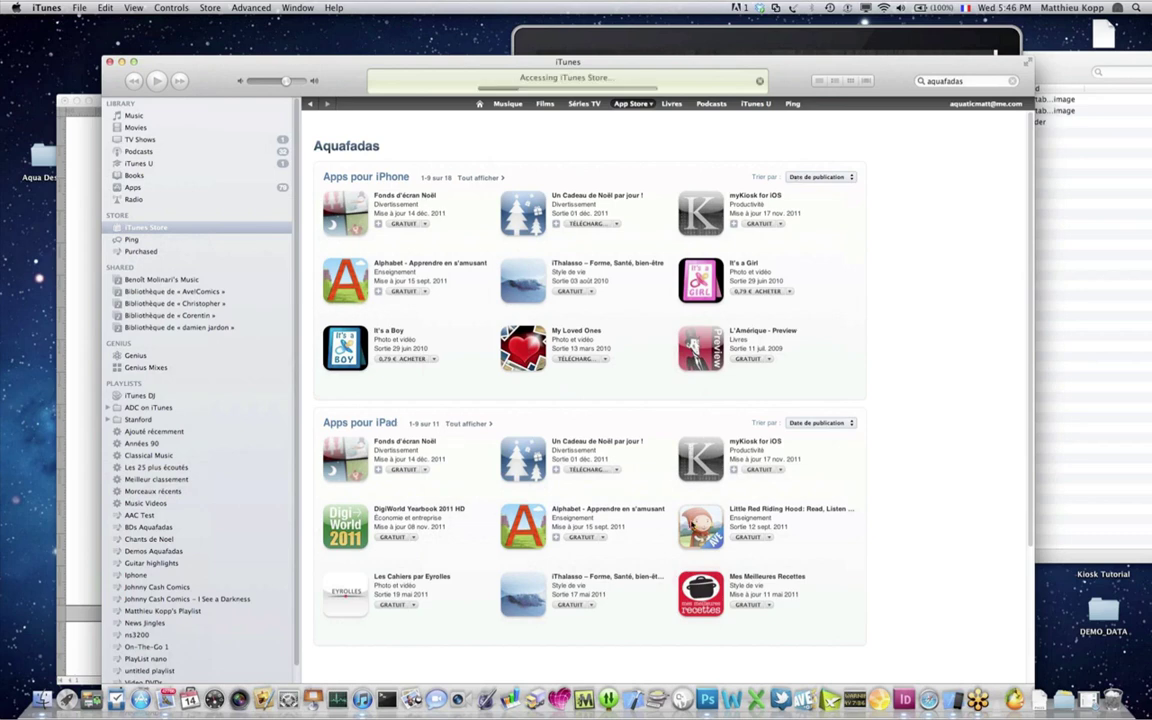
click(336, 262)
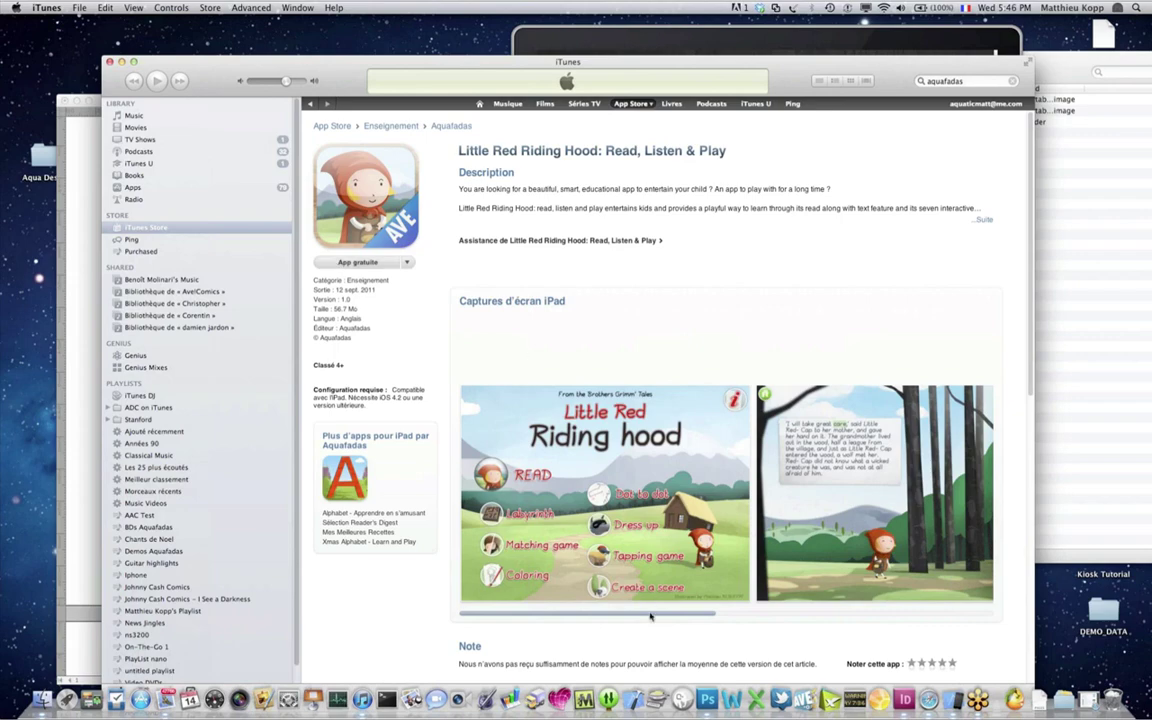
drag(648, 617, 885, 614)
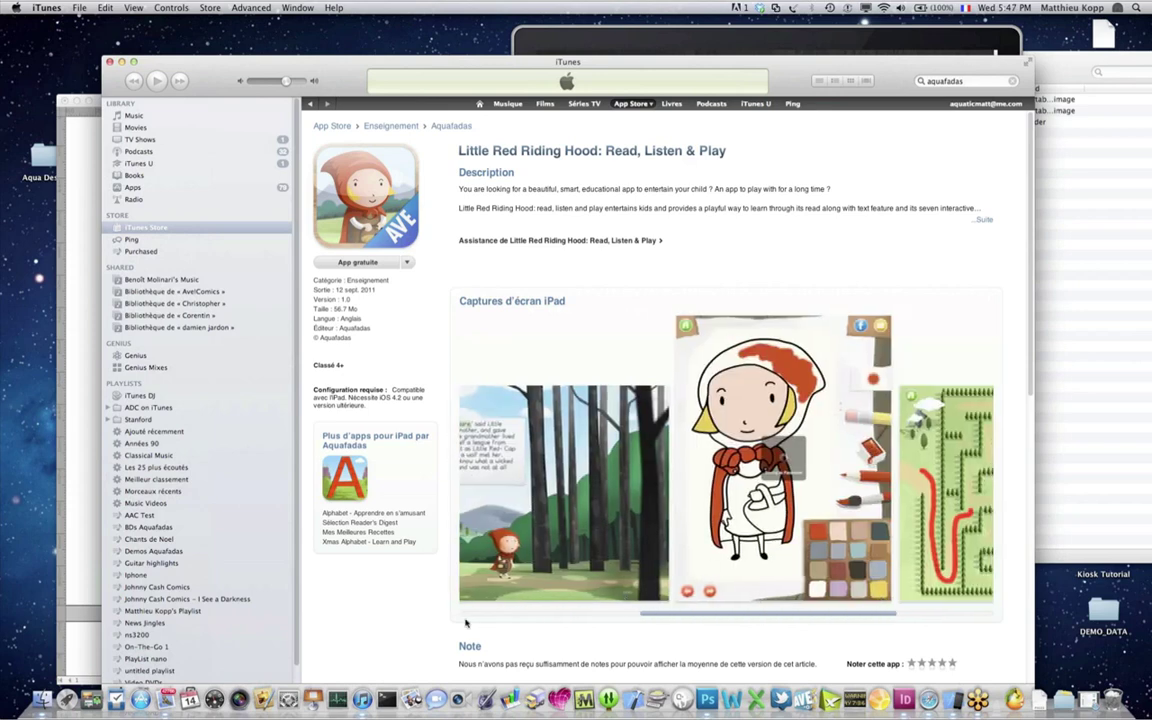
click(470, 615)
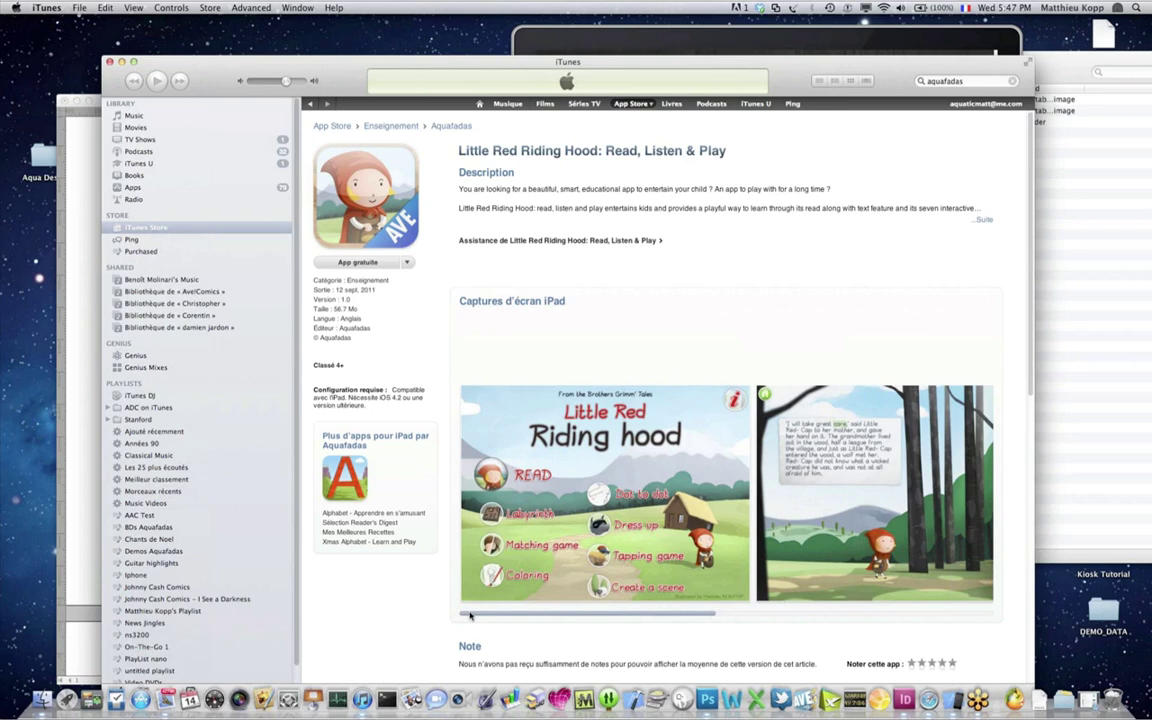